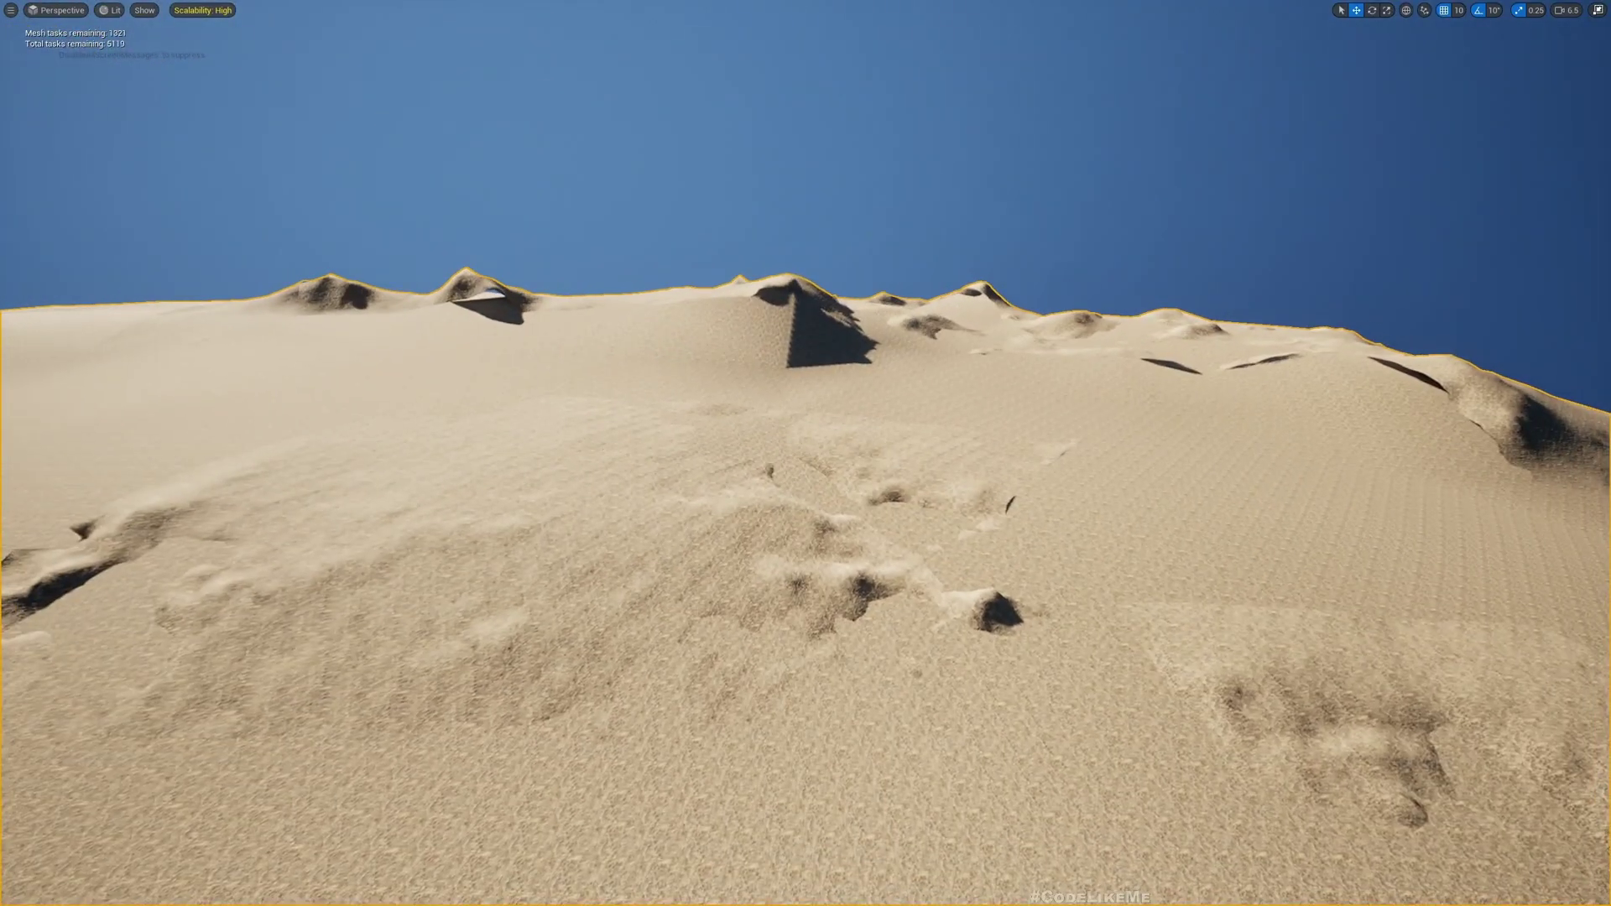
Step: Start Play-In-Editor with Alt+P so the character lands on the desert dunes
key("alt+p")
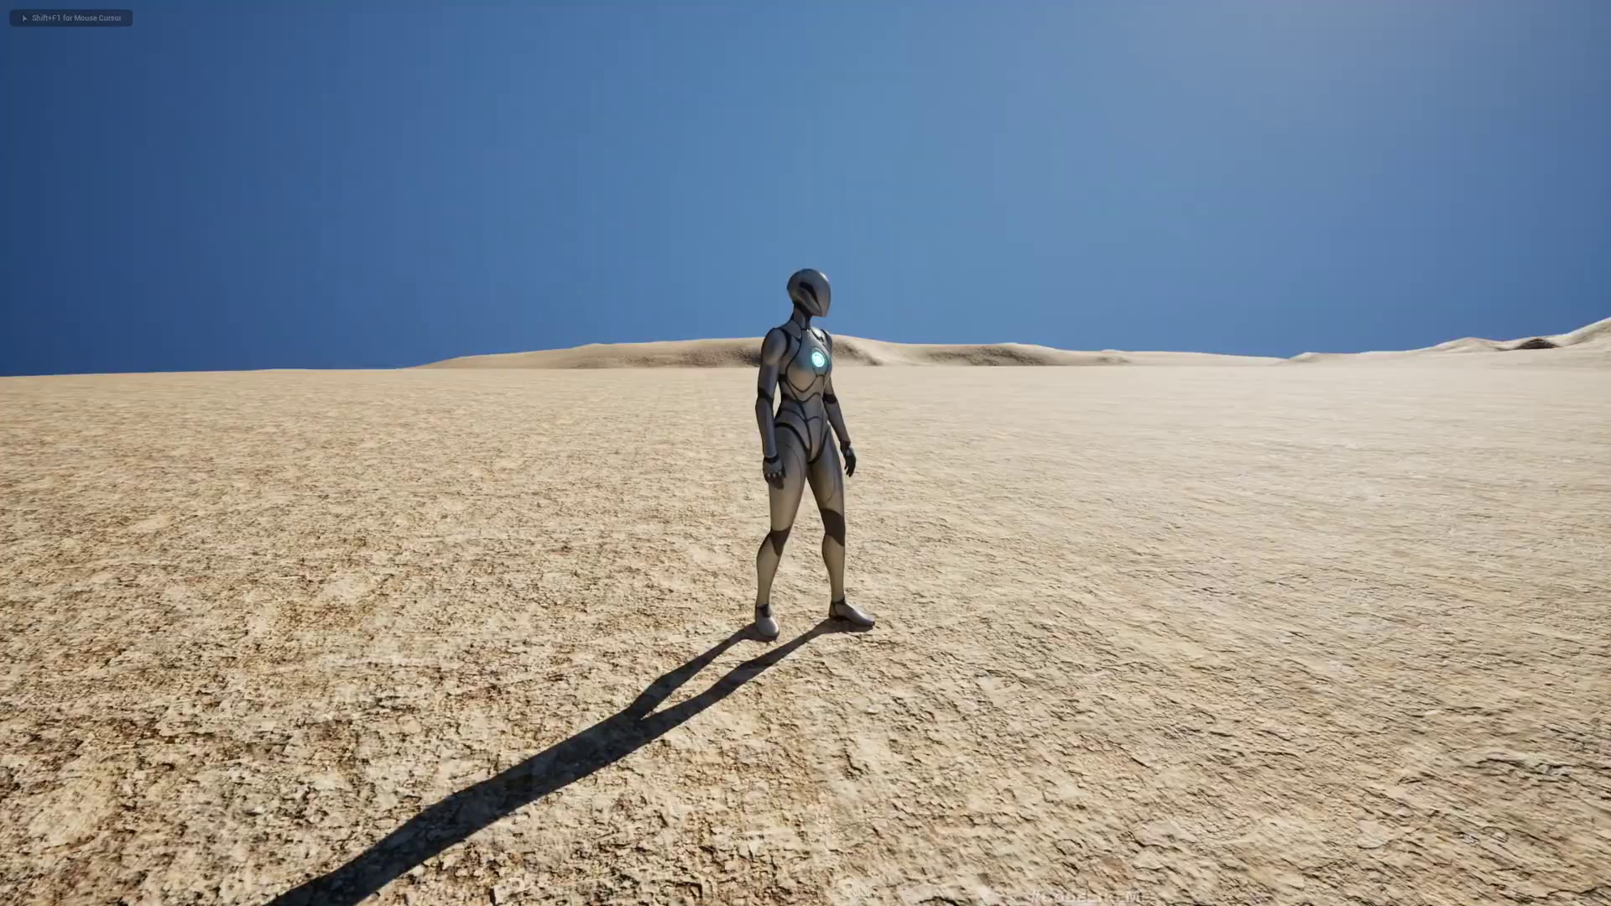
Step: Hold W to run the character forward across the desert sand
key("w")
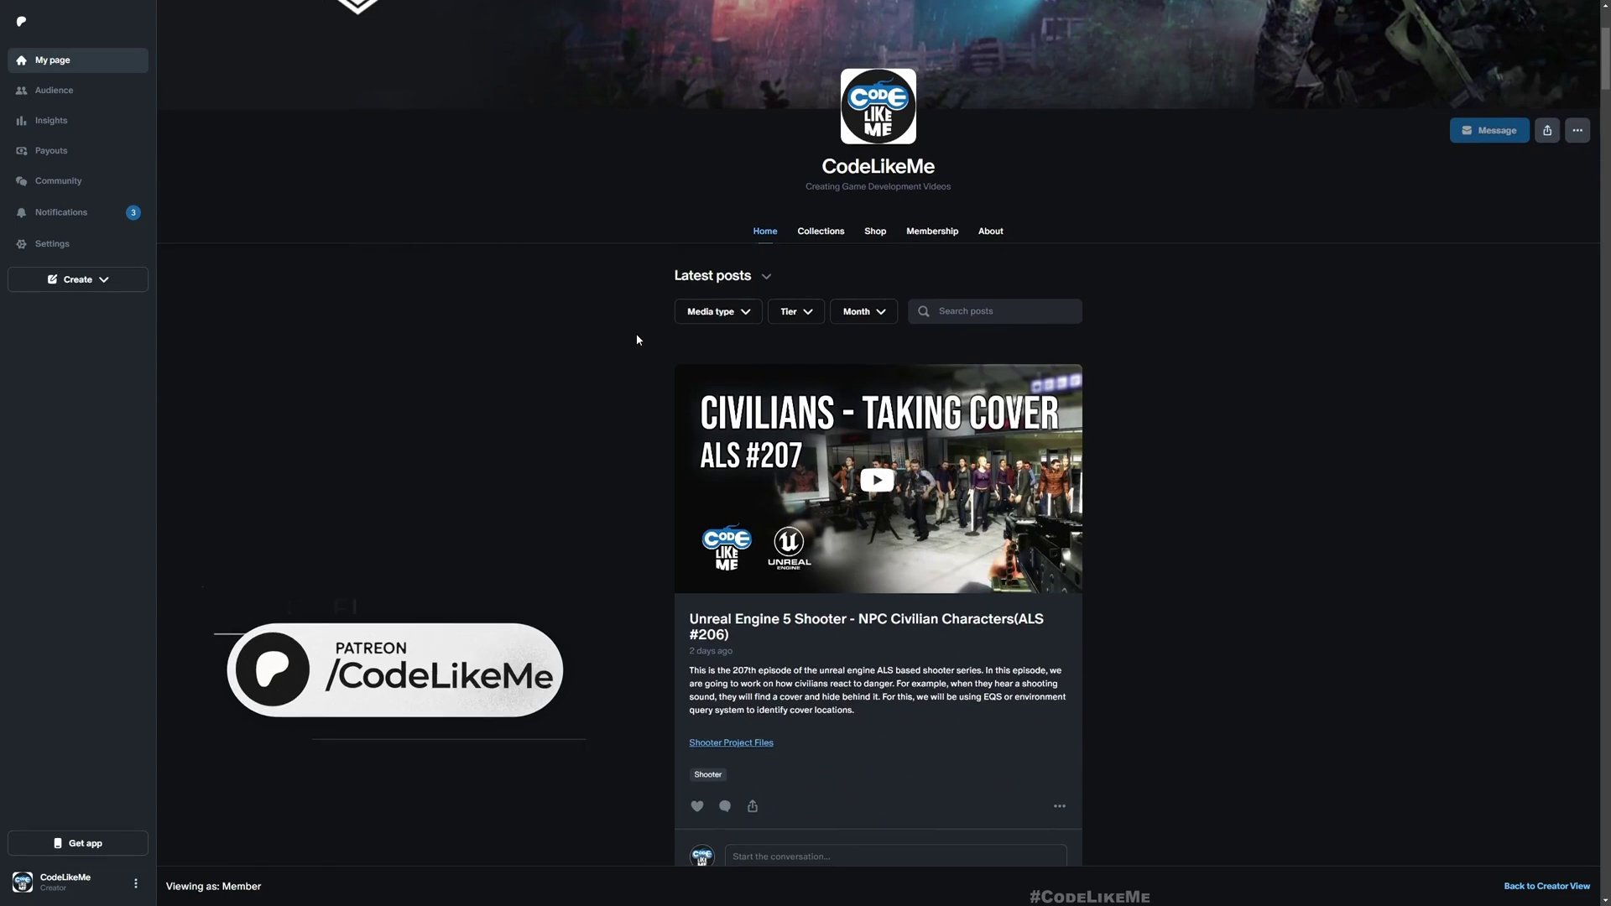
scroll(635, 334, "down", 5)
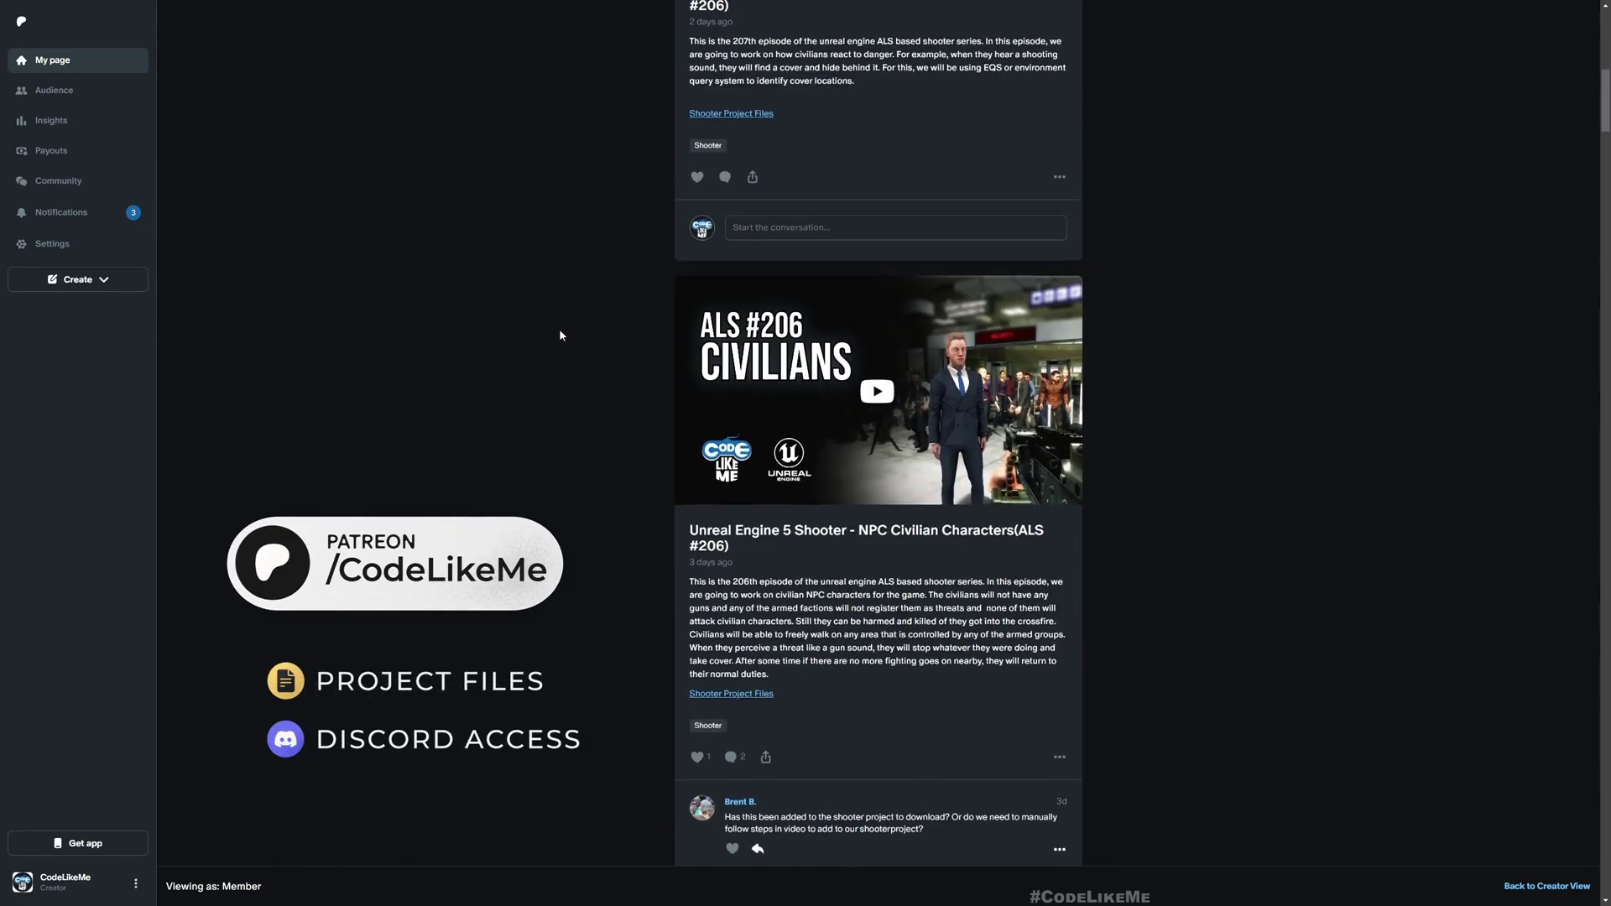
scroll(561, 330, "down", 5)
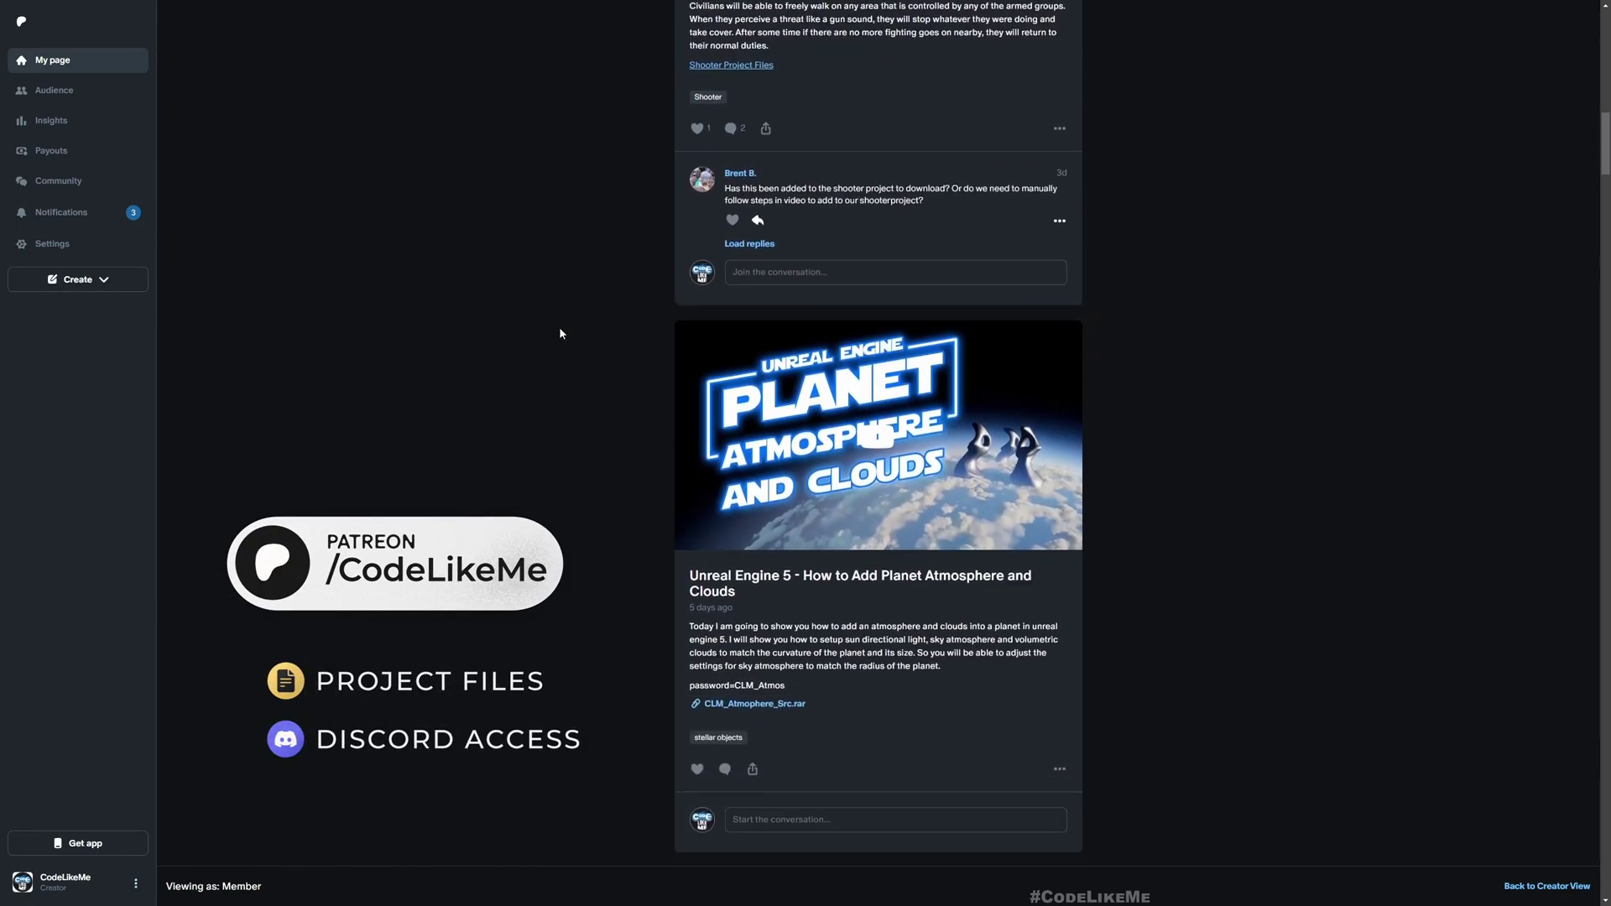
scroll(561, 333, "down", 2)
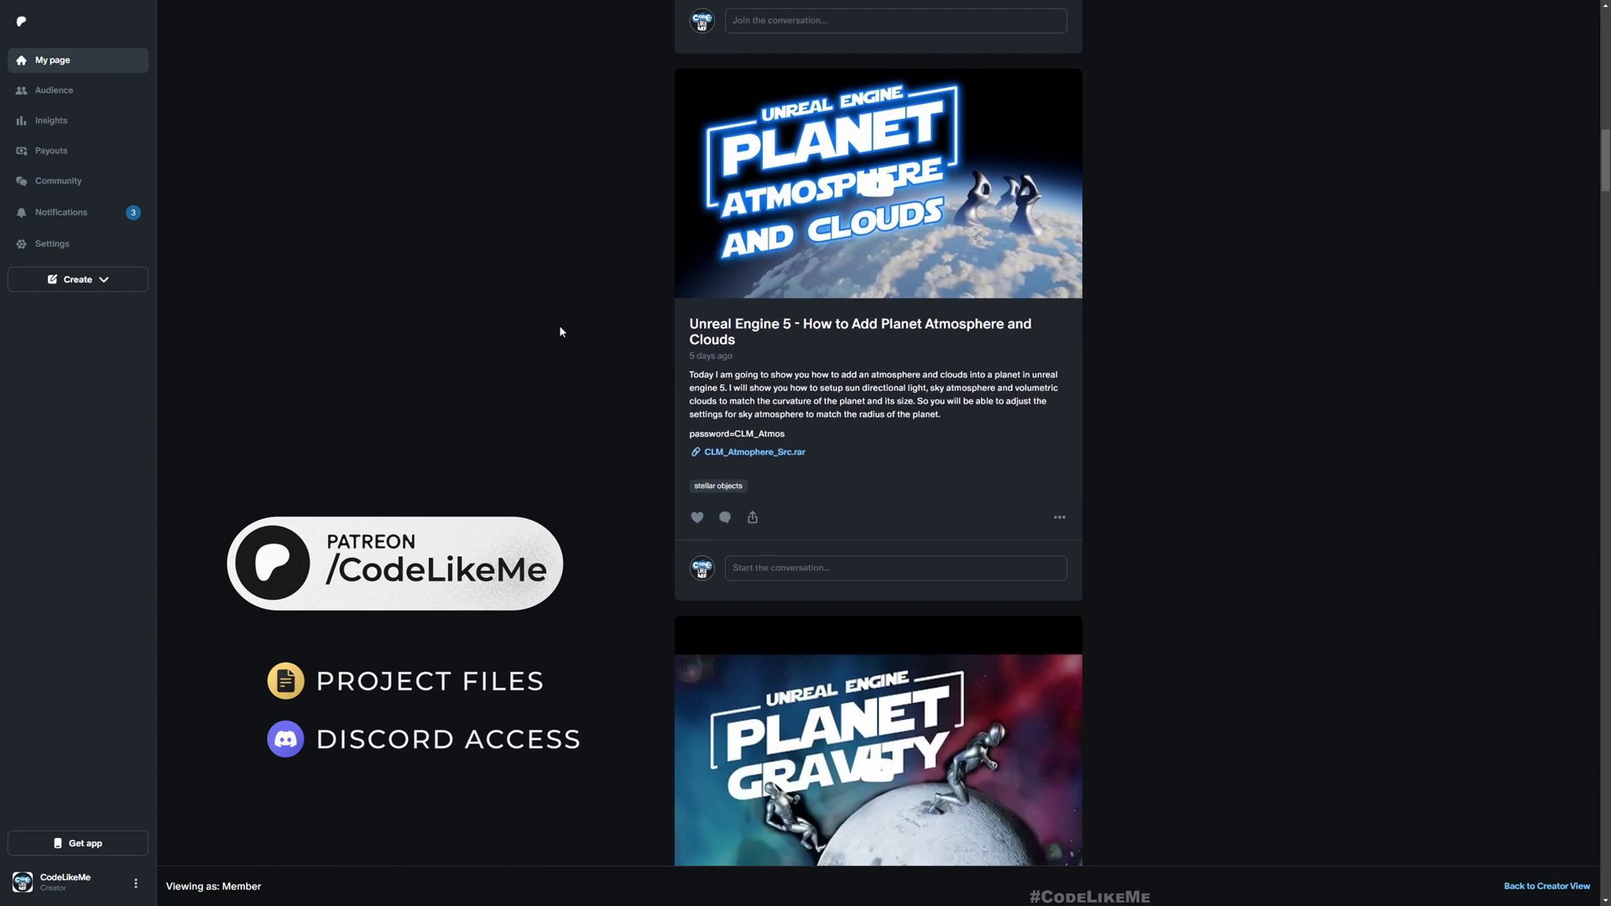
scroll(559, 331, "down", 1)
scroll(542, 328, "down", 1)
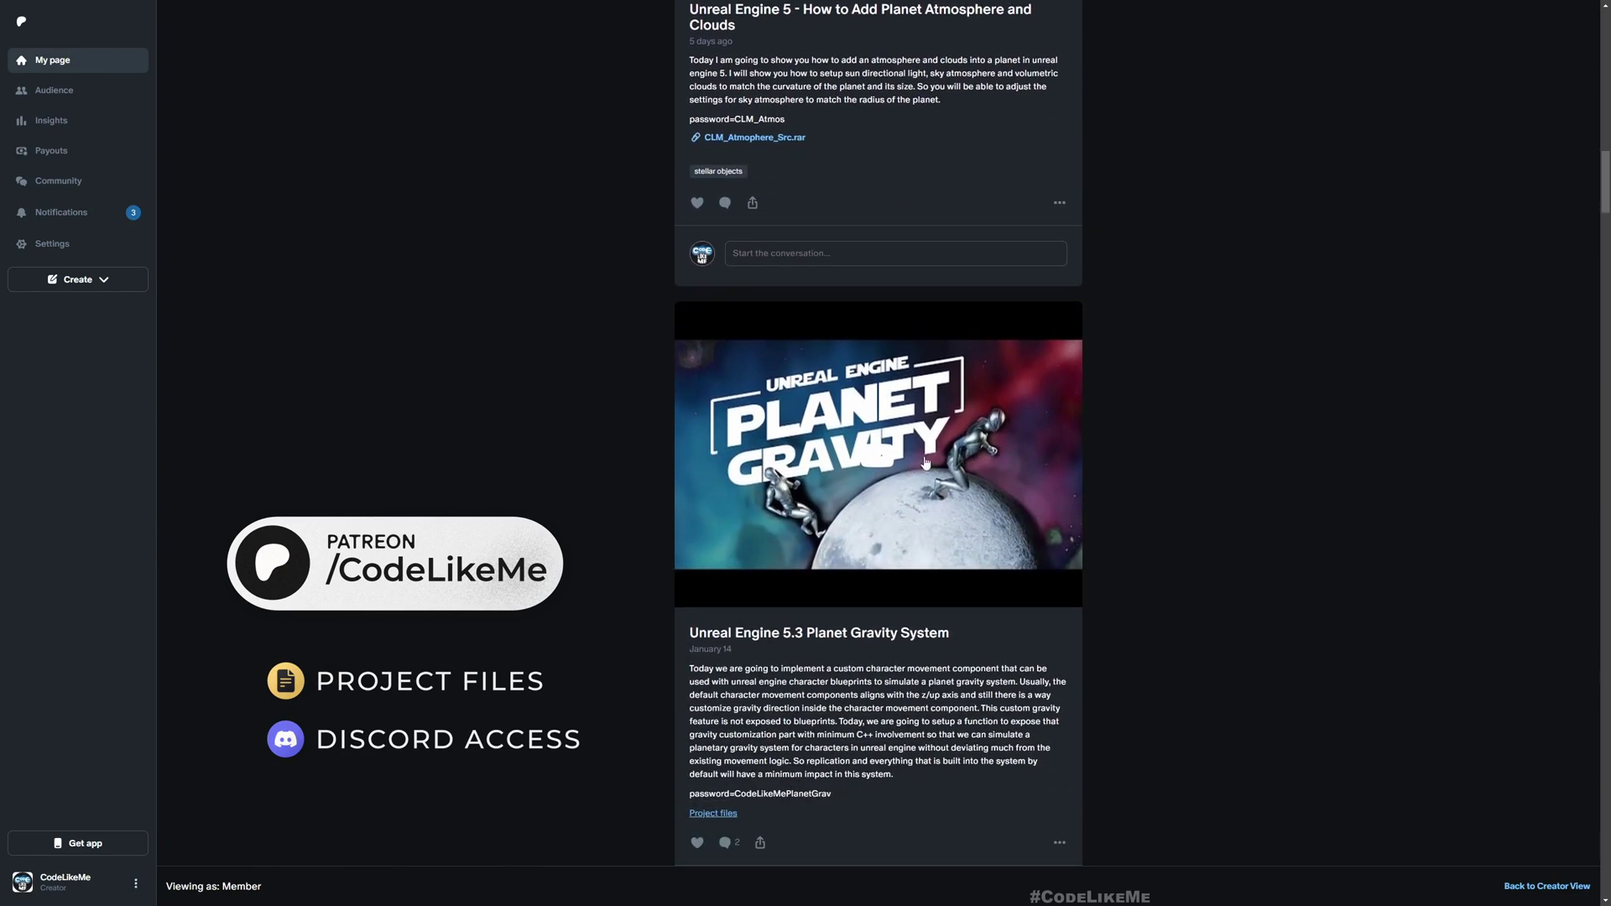
scroll(571, 367, "down", 2)
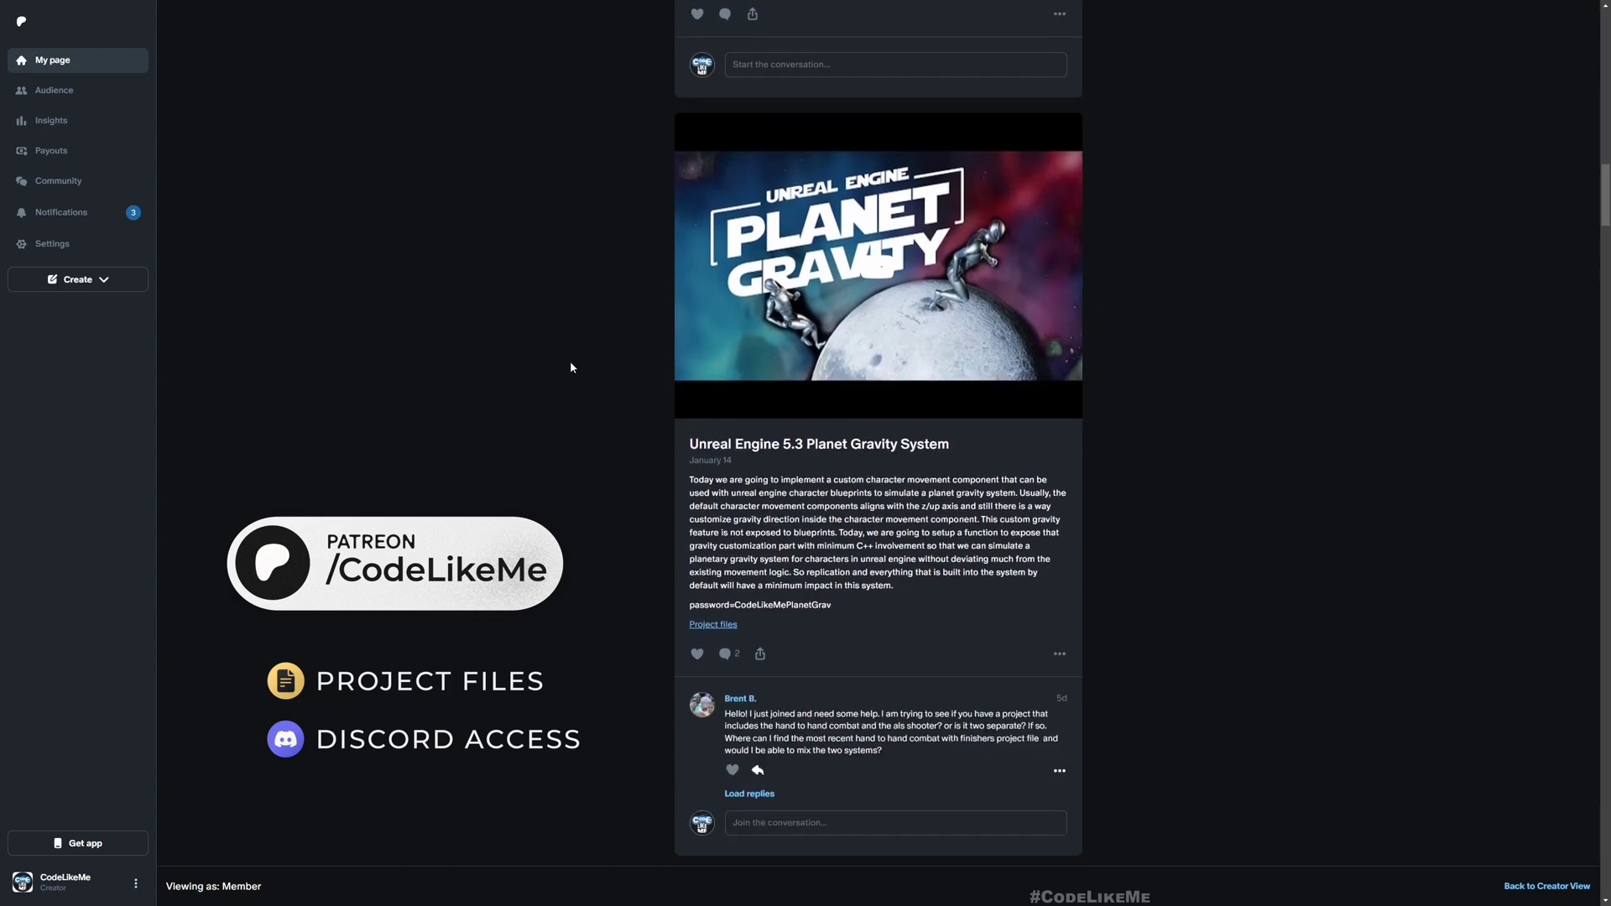
scroll(529, 368, "down", 1)
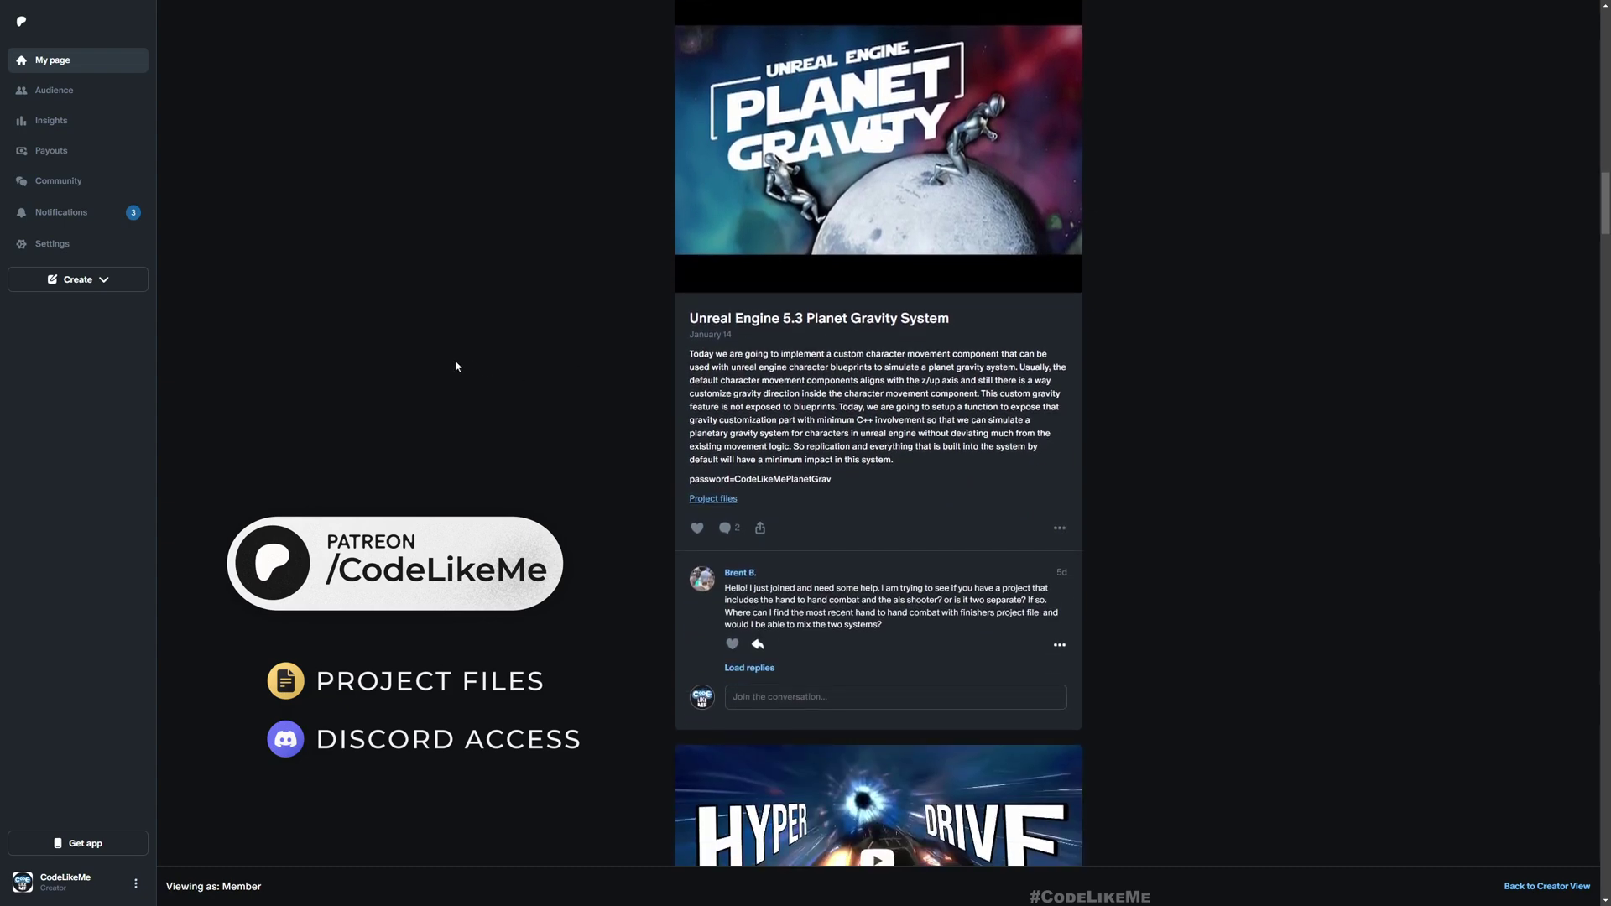
scroll(455, 360, "down", 2)
scroll(451, 362, "down", 1)
scroll(450, 361, "down", 1)
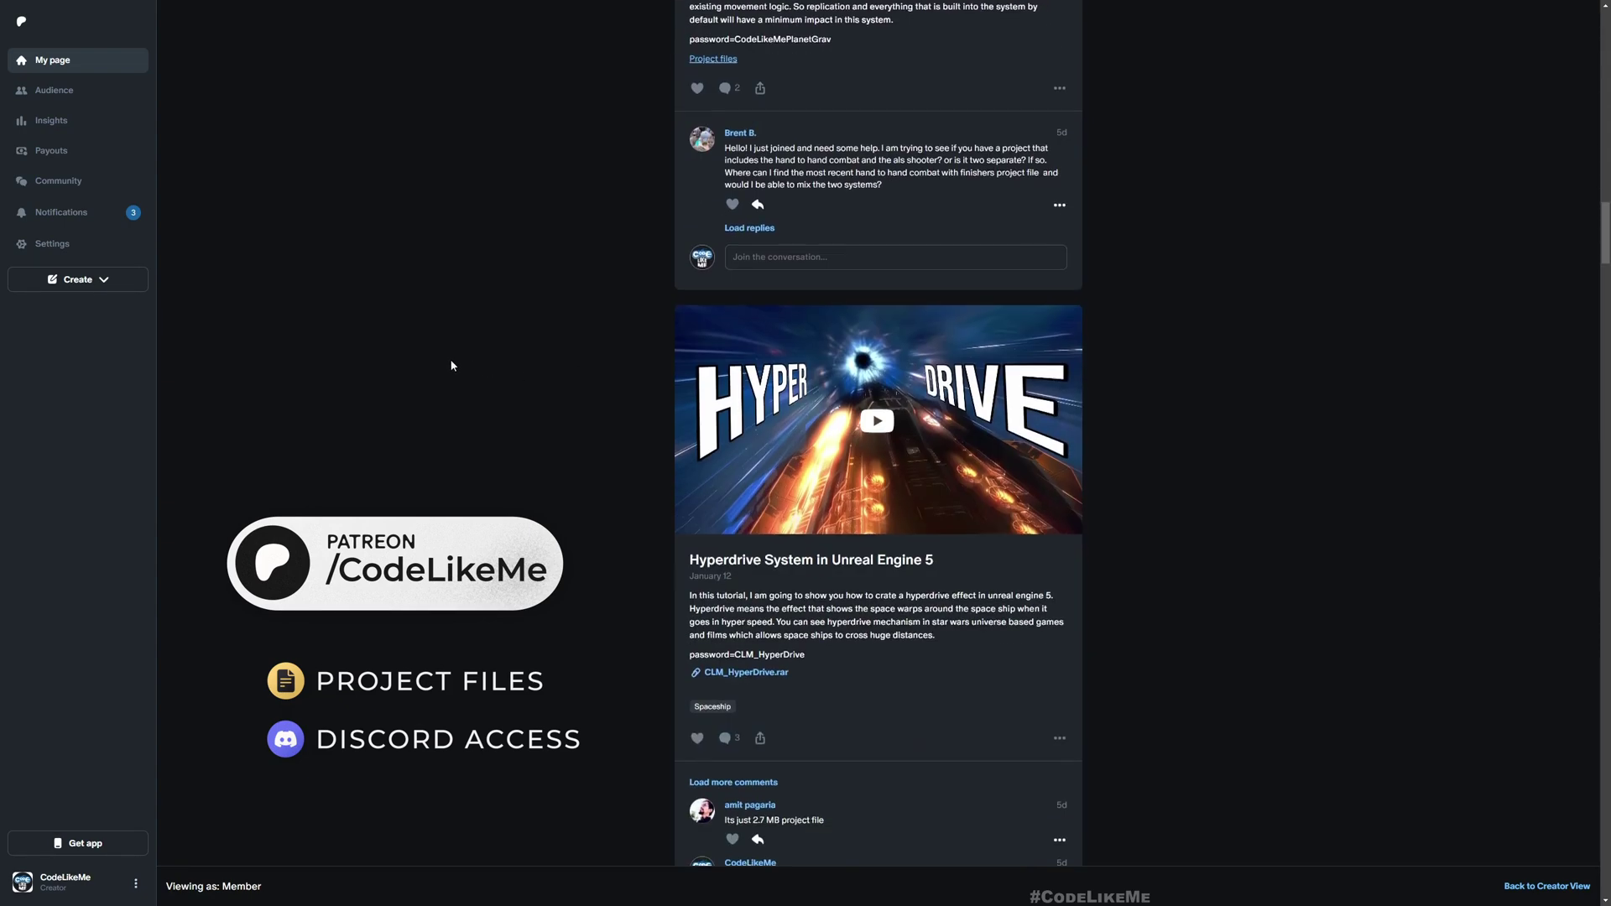
scroll(451, 362, "up", 2)
scroll(451, 366, "up", 2)
scroll(467, 314, "down", 3)
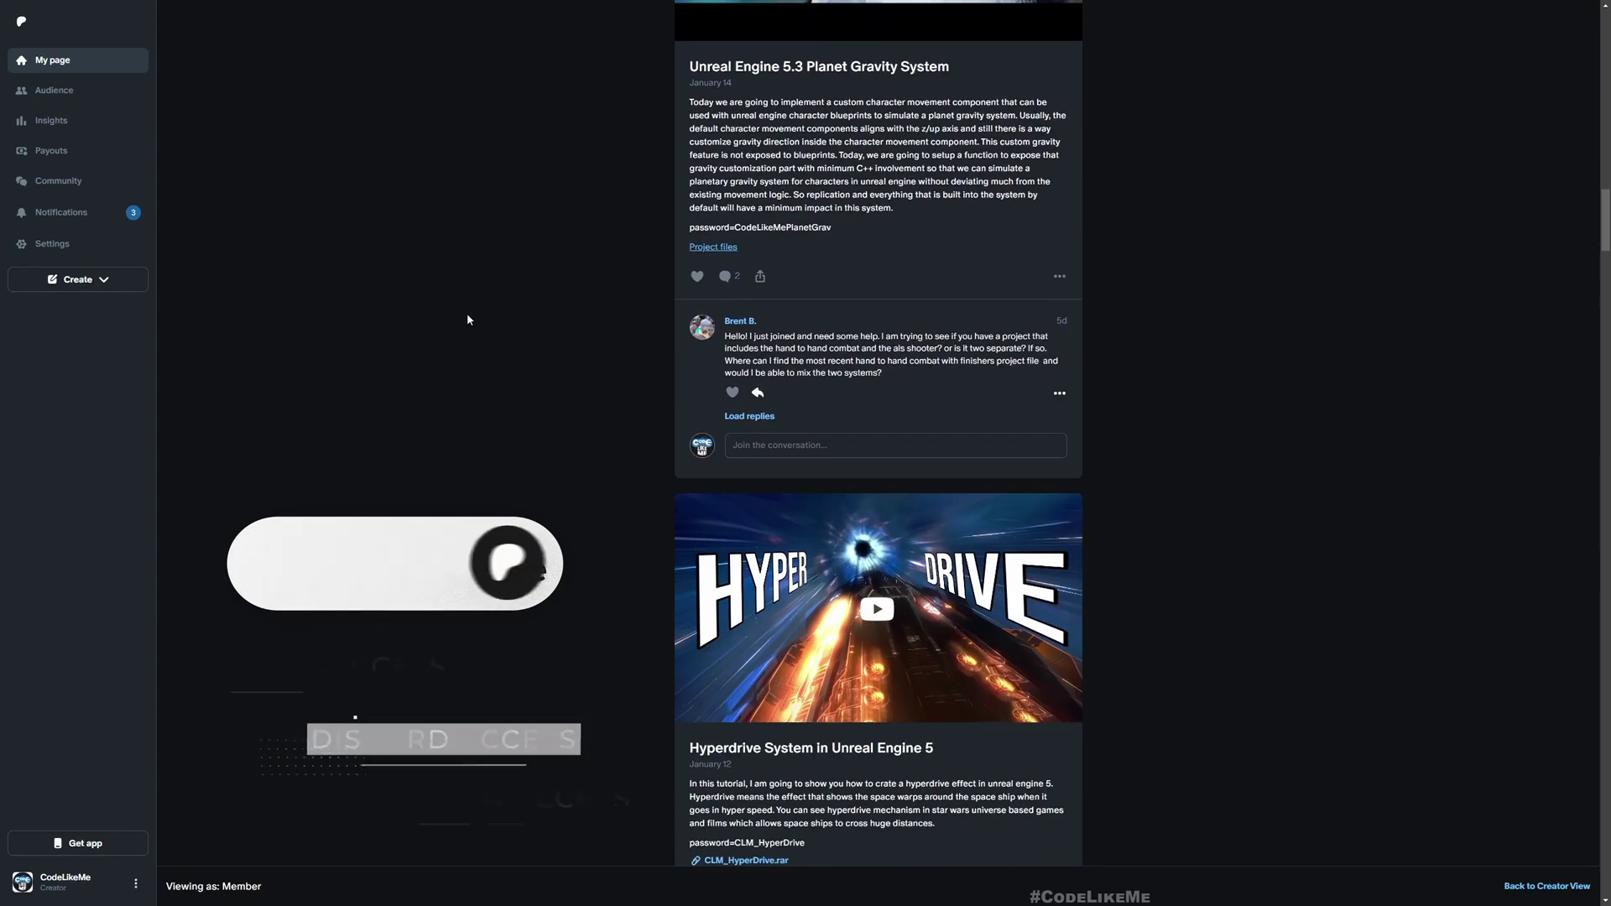
scroll(466, 319, "down", 1)
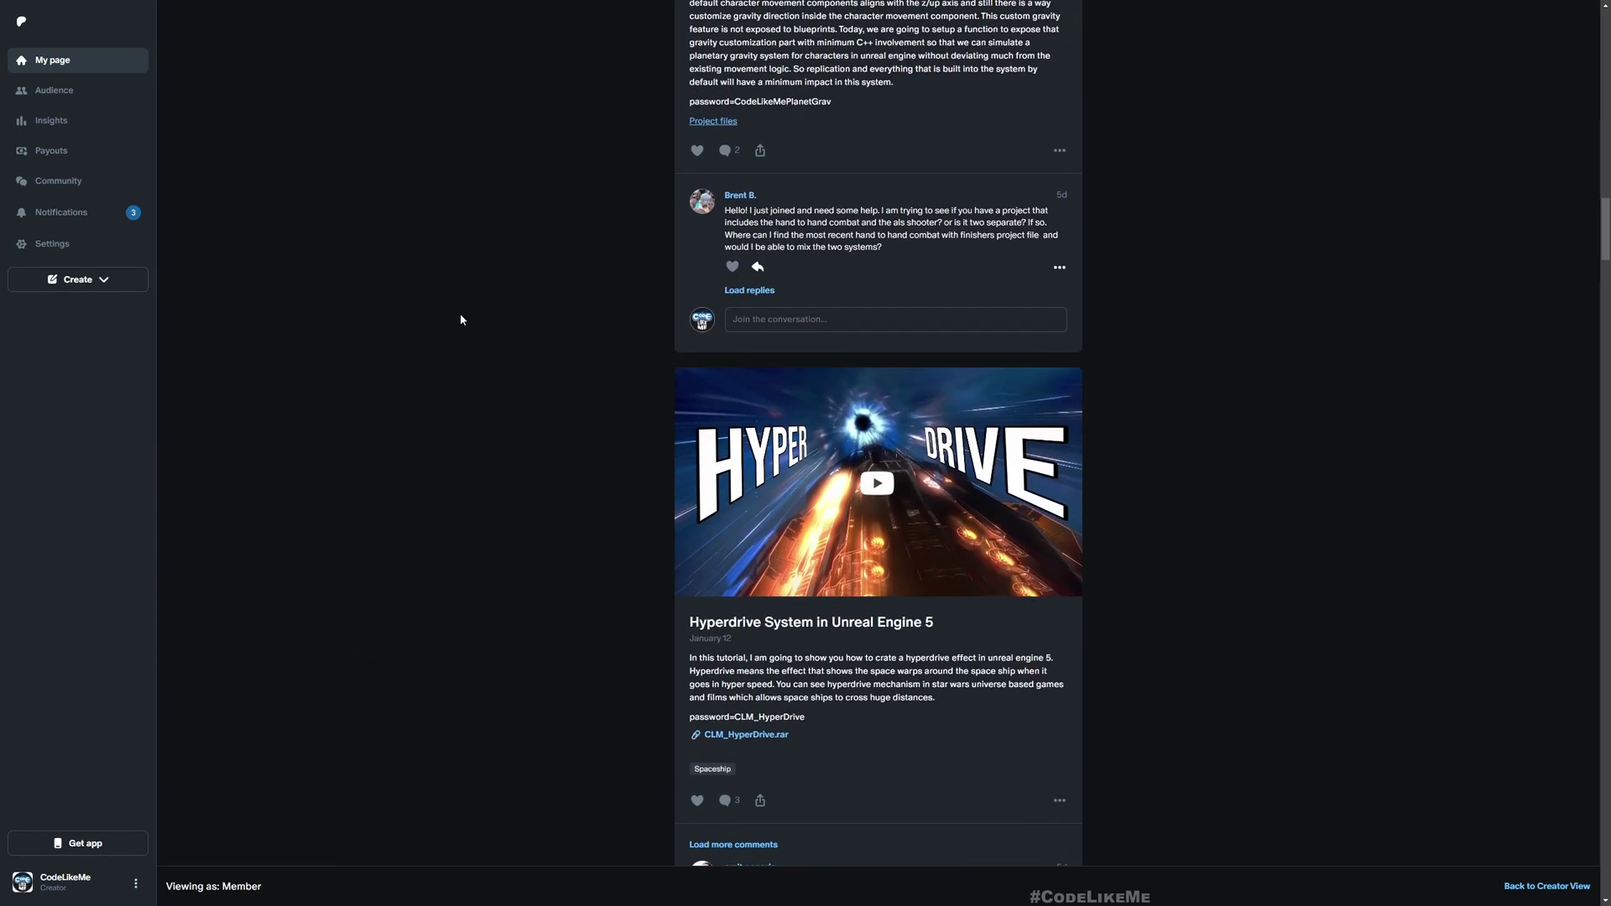
scroll(454, 319, "down", 1)
scroll(451, 340, "down", 5)
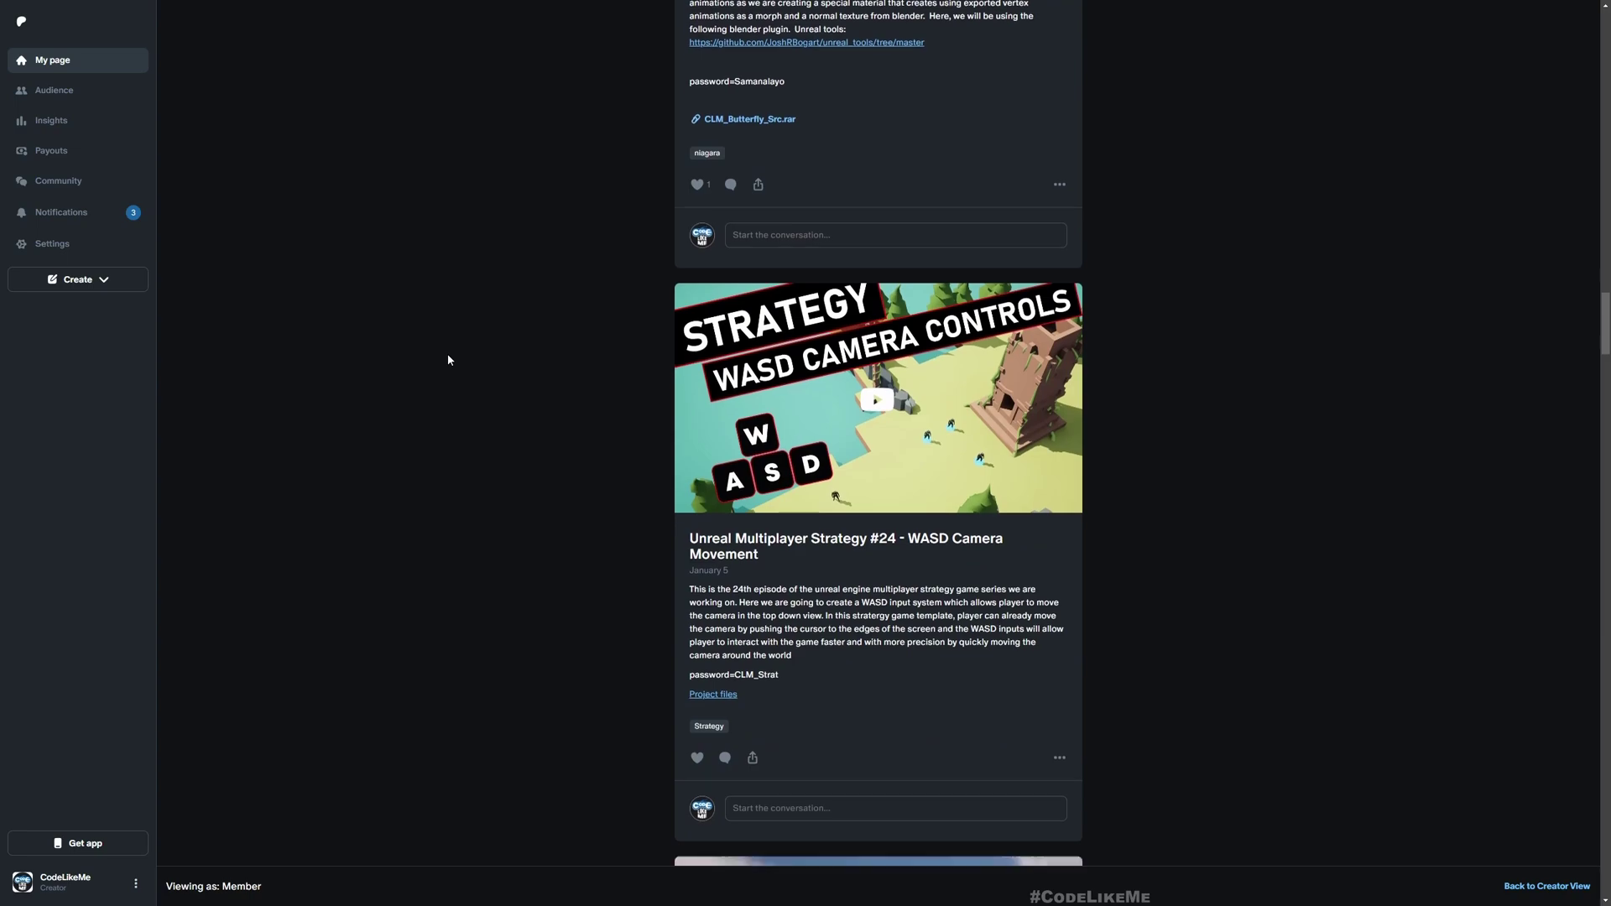
scroll(447, 359, "down", 2)
scroll(447, 360, "down", 2)
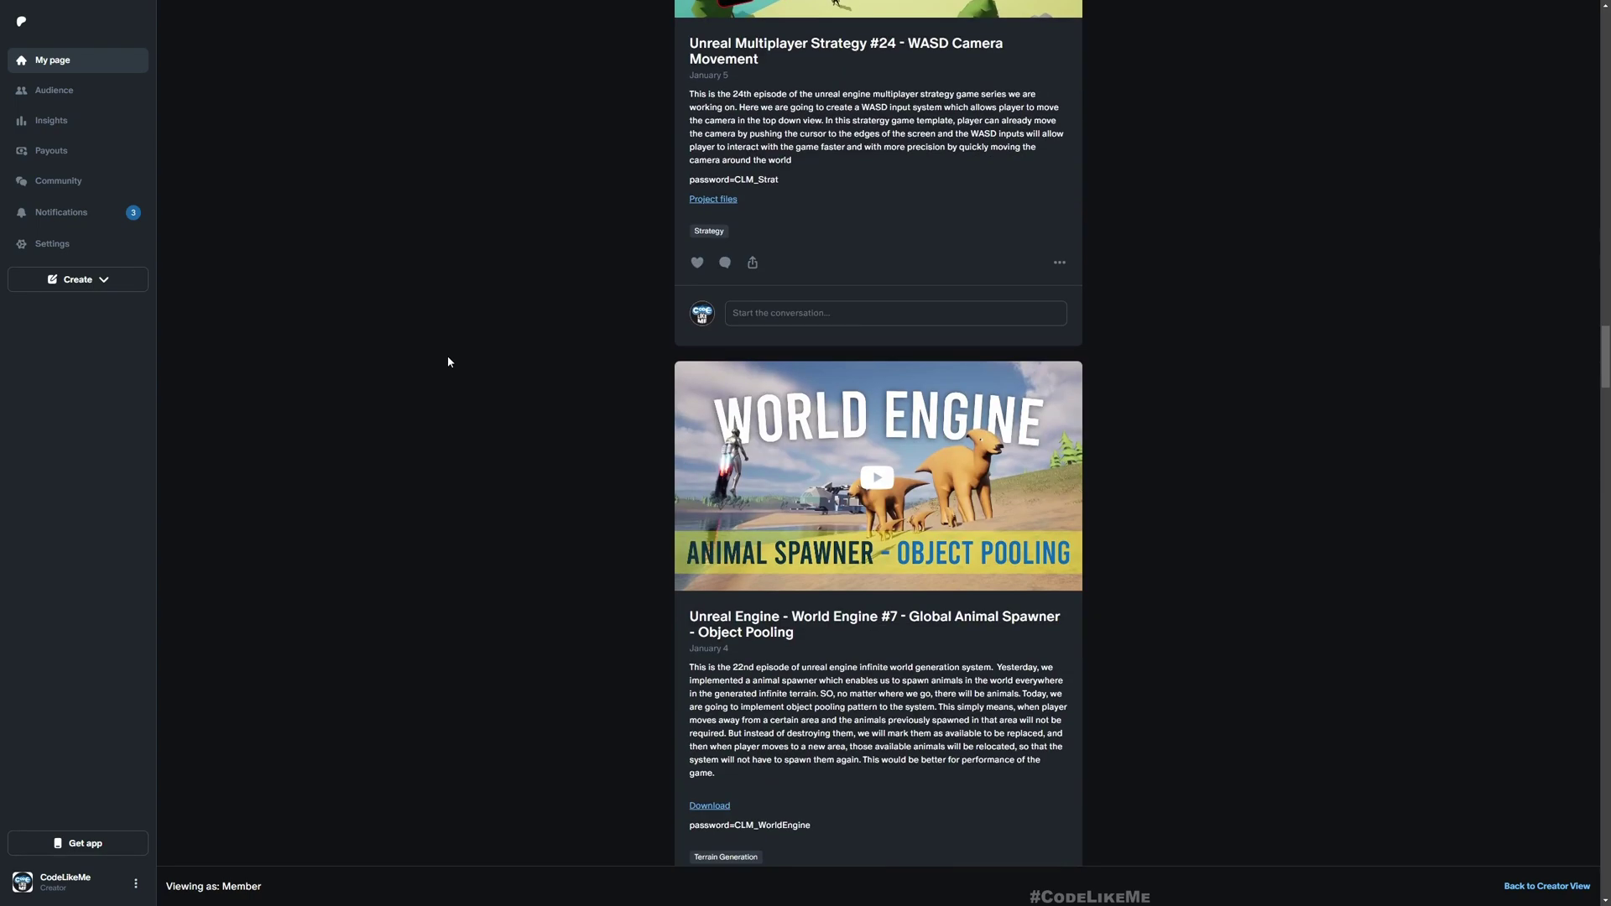
scroll(446, 361, "down", 2)
scroll(446, 360, "down", 2)
scroll(446, 365, "down", 2)
scroll(446, 366, "down", 2)
scroll(446, 365, "down", 2)
scroll(444, 366, "down", 2)
scroll(444, 367, "down", 3)
scroll(443, 364, "down", 2)
scroll(445, 364, "down", 2)
scroll(445, 364, "down", 2)
scroll(445, 364, "down", 2)
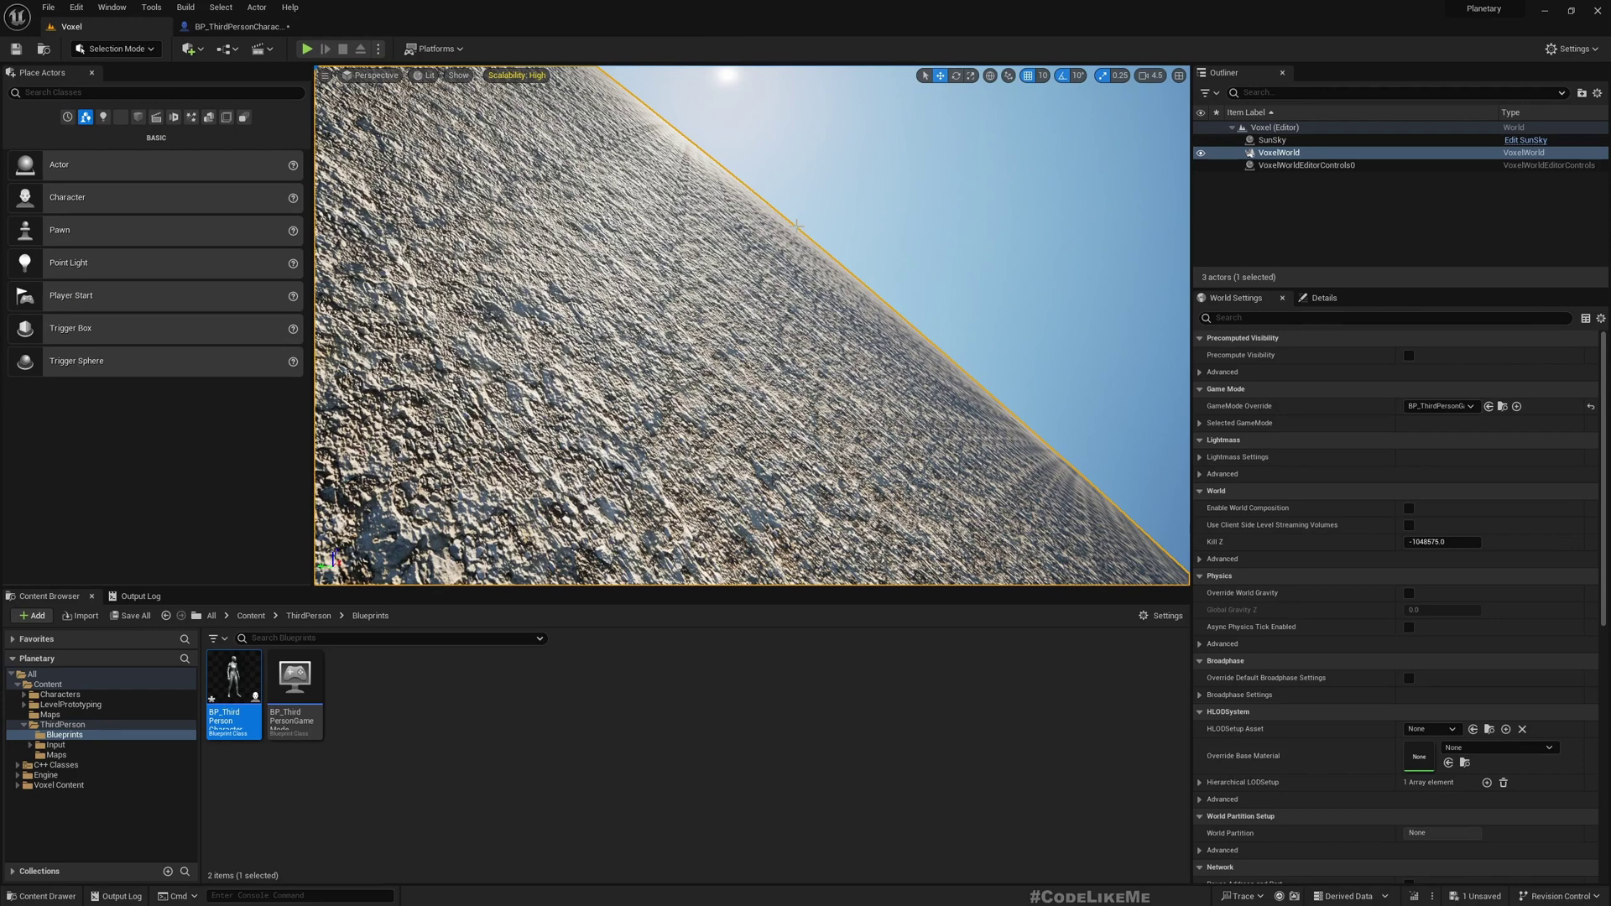
Step: Inspect the character blueprint's event graph and go back to the level
left_click(232, 26)
right_click_drag(309, 211, 369, 220)
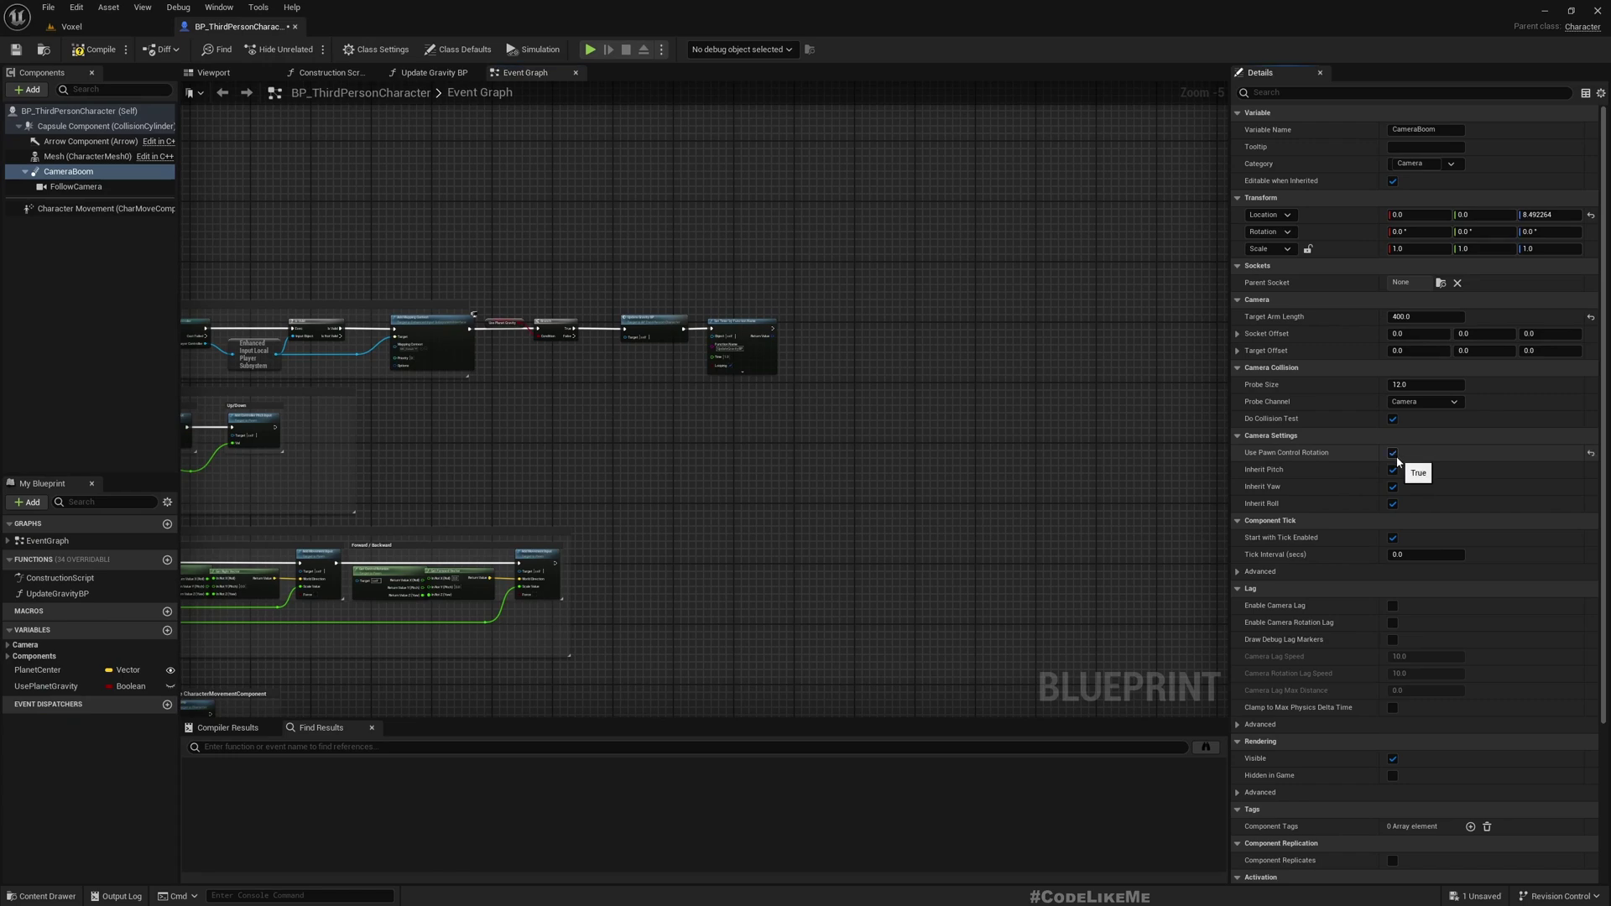
left_click(80, 25)
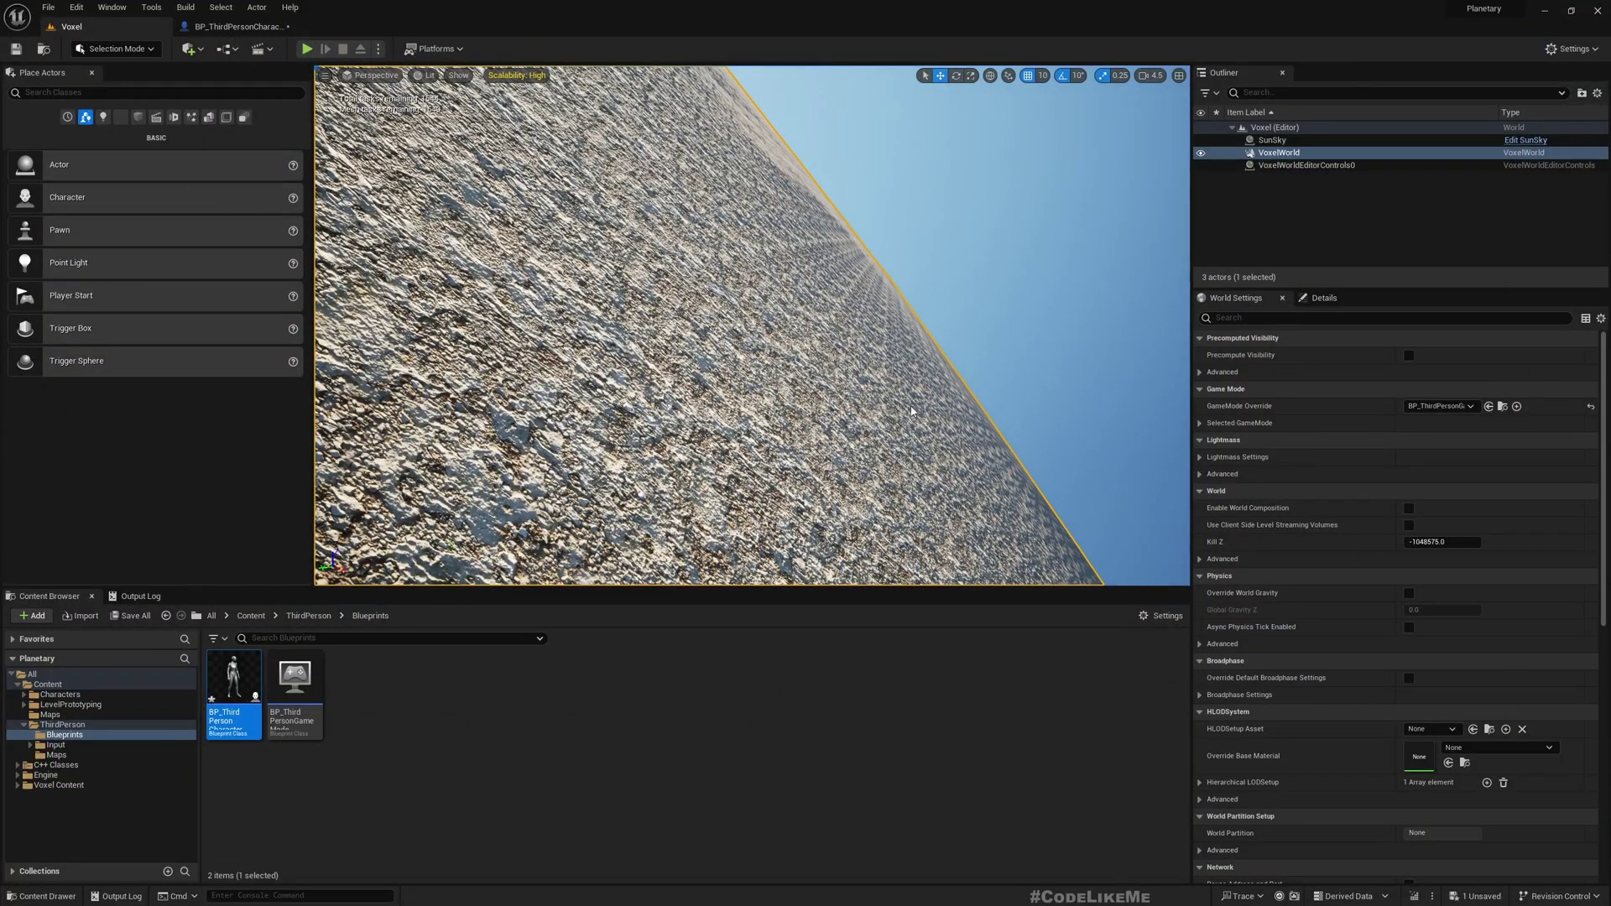
Step: Recheck the character graph, then playtest the Voxel level to test the camera
left_click(215, 29)
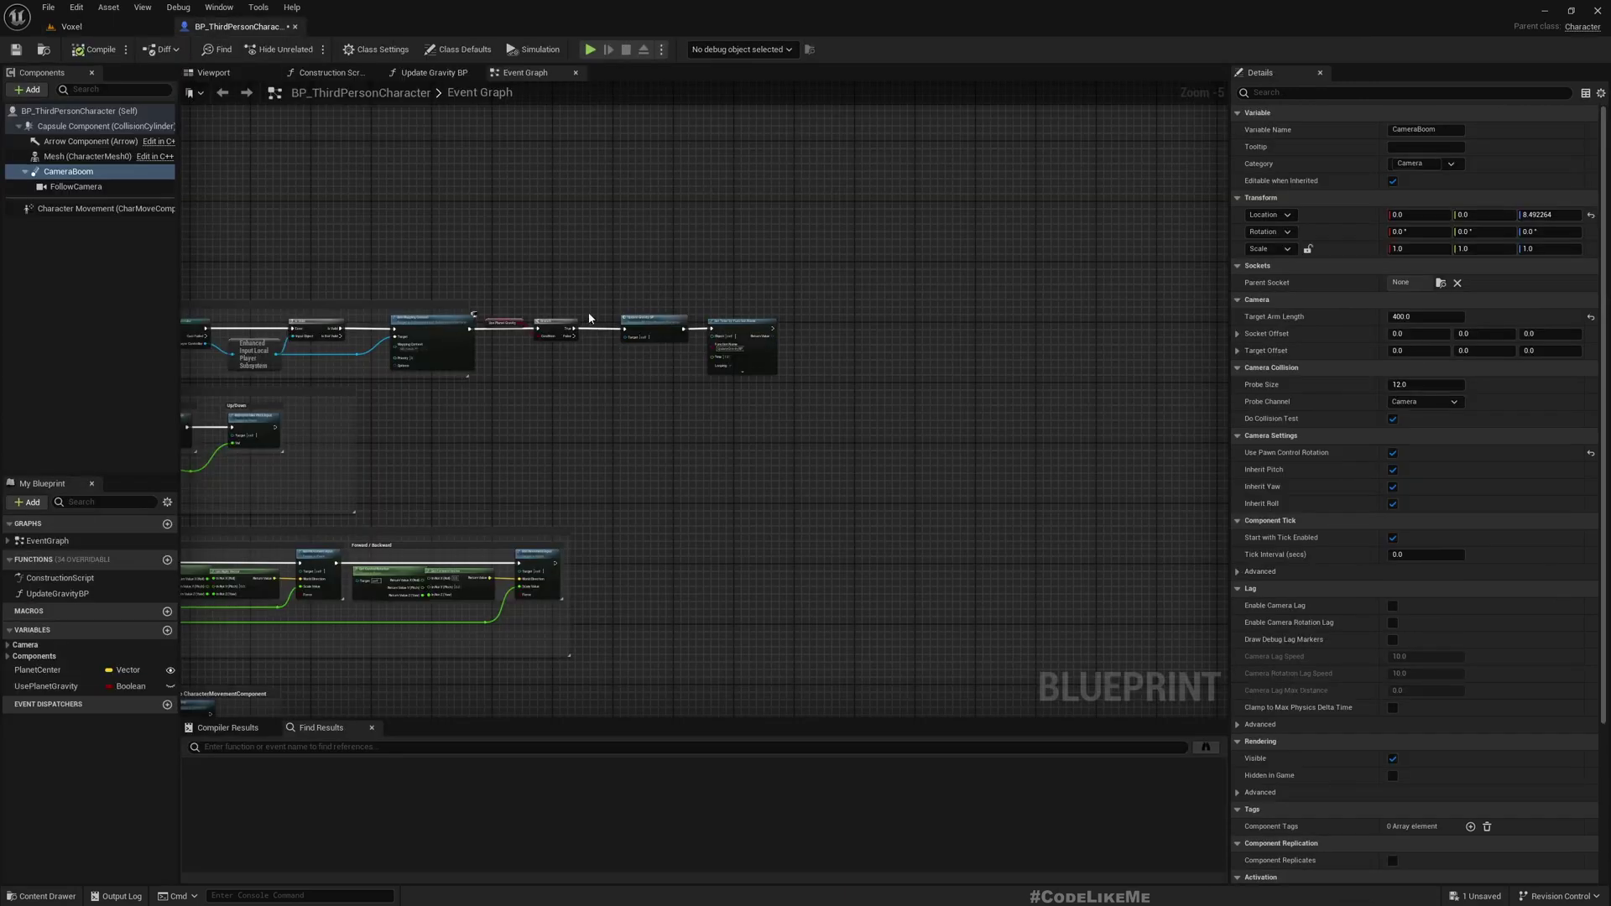
right_click_drag(563, 388, 623, 393)
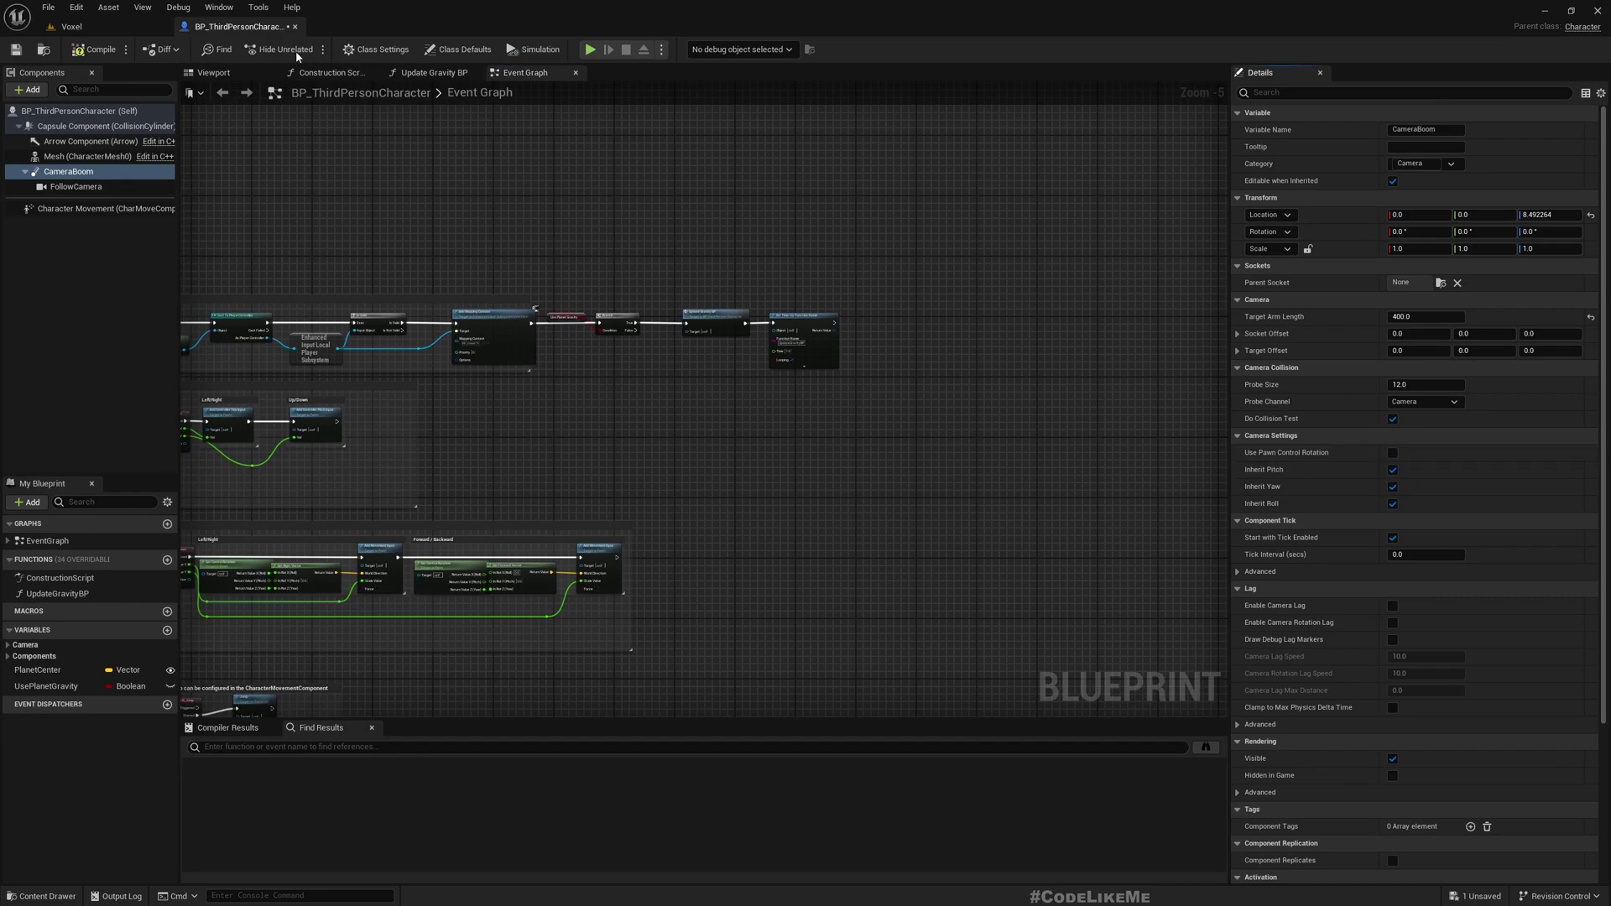
left_click(72, 26)
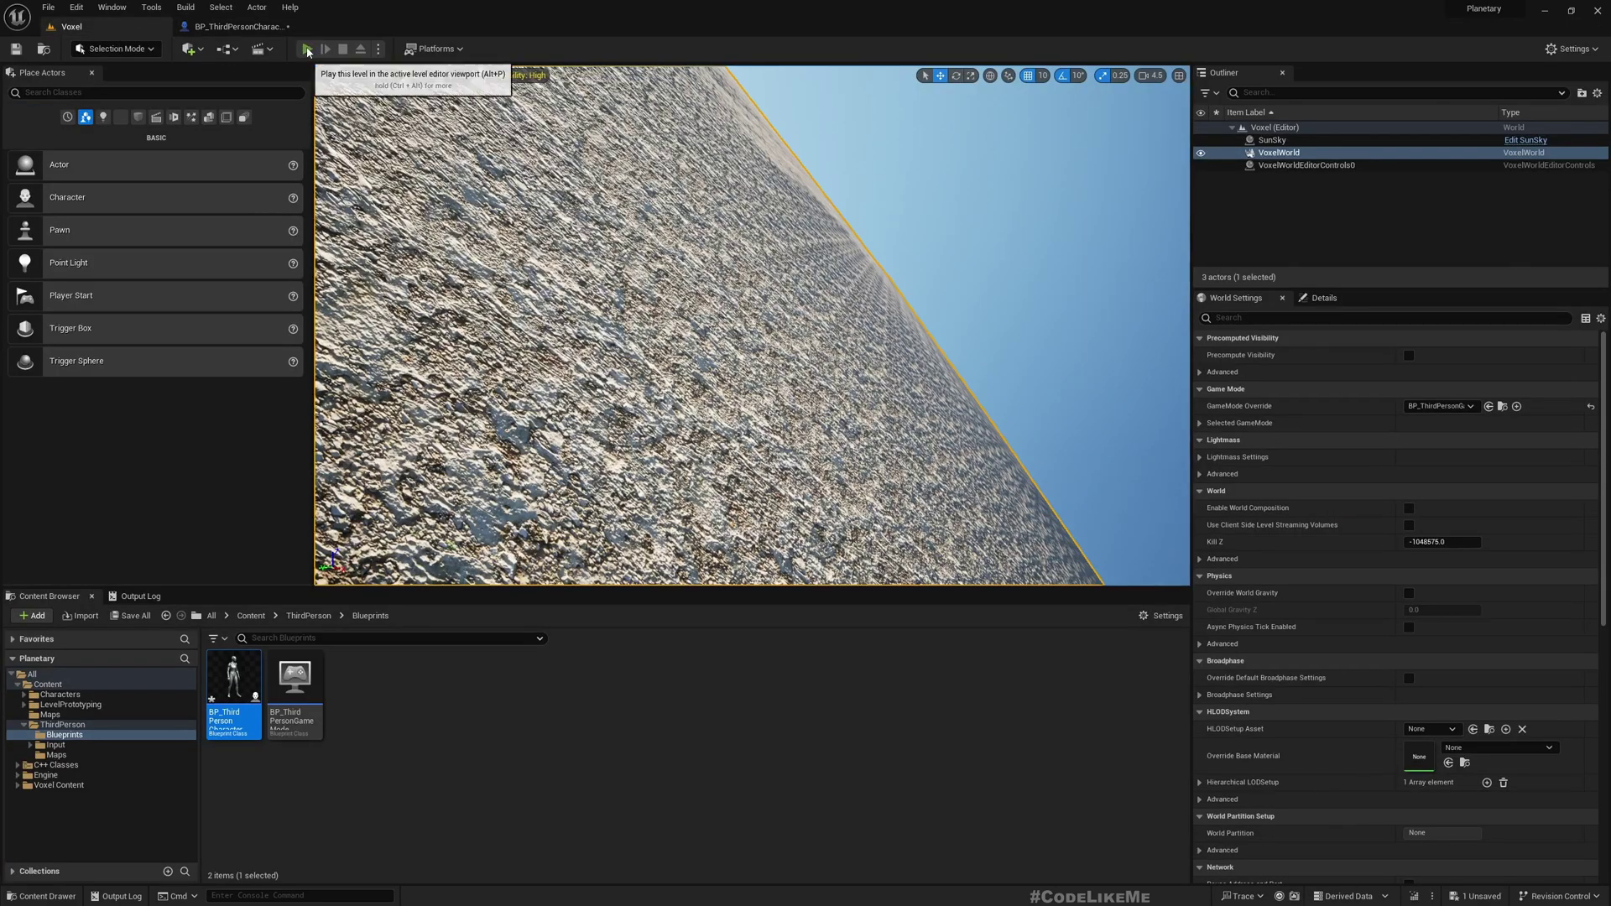
left_click(307, 49)
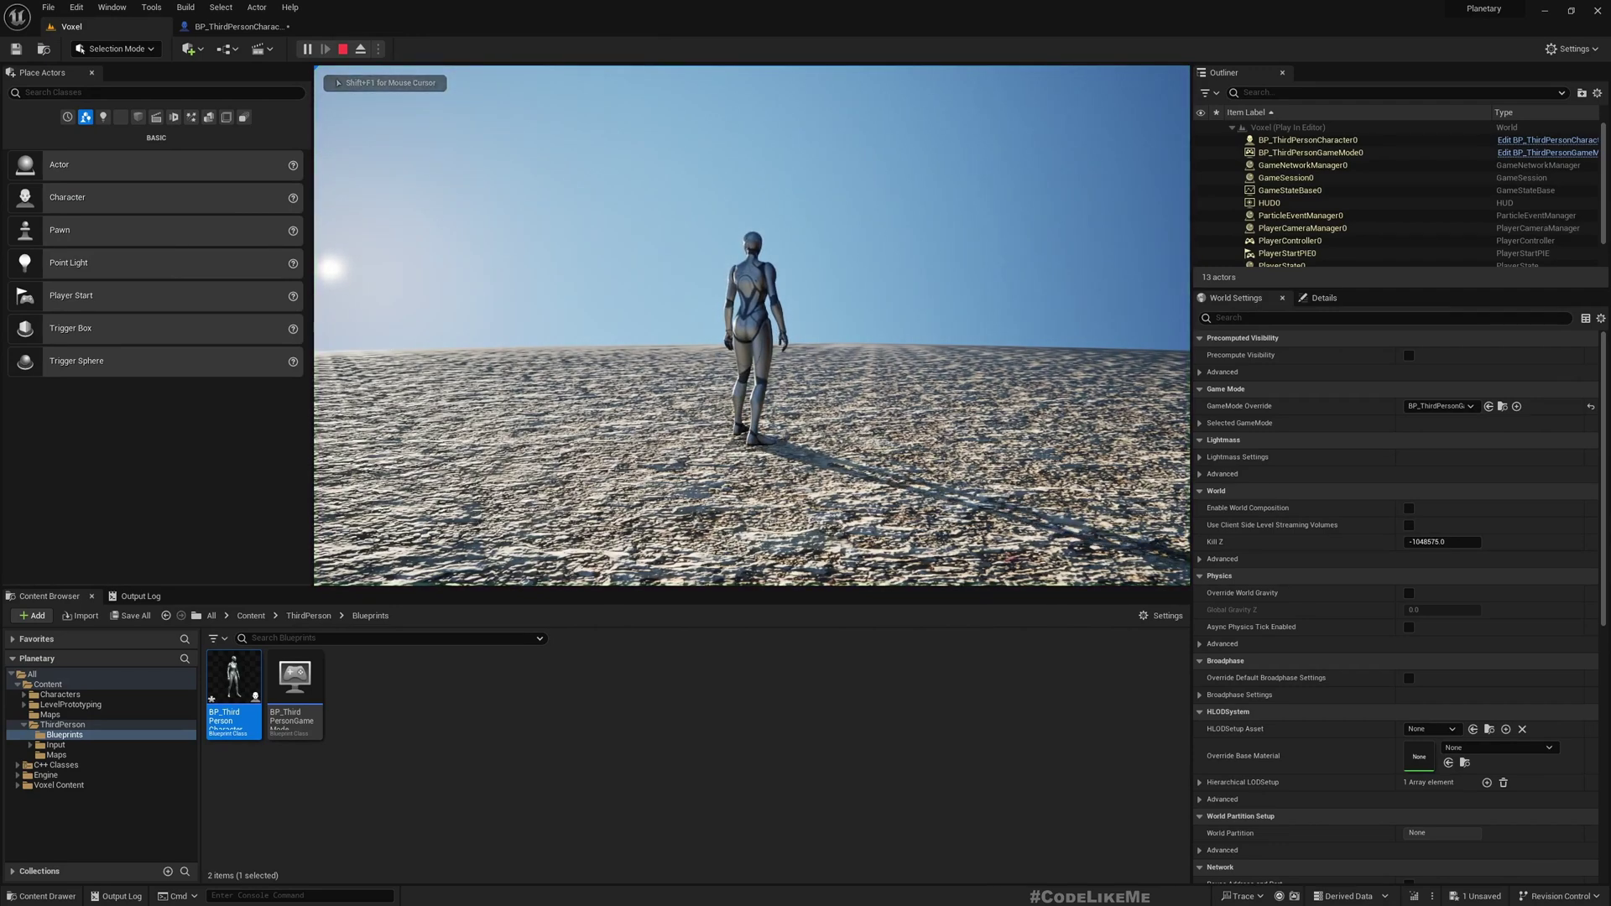
Step: Stop play and add a Scene component named CamRoot under the Capsule Component
key("Escape")
left_click(220, 27)
scroll(532, 441, "up", 3)
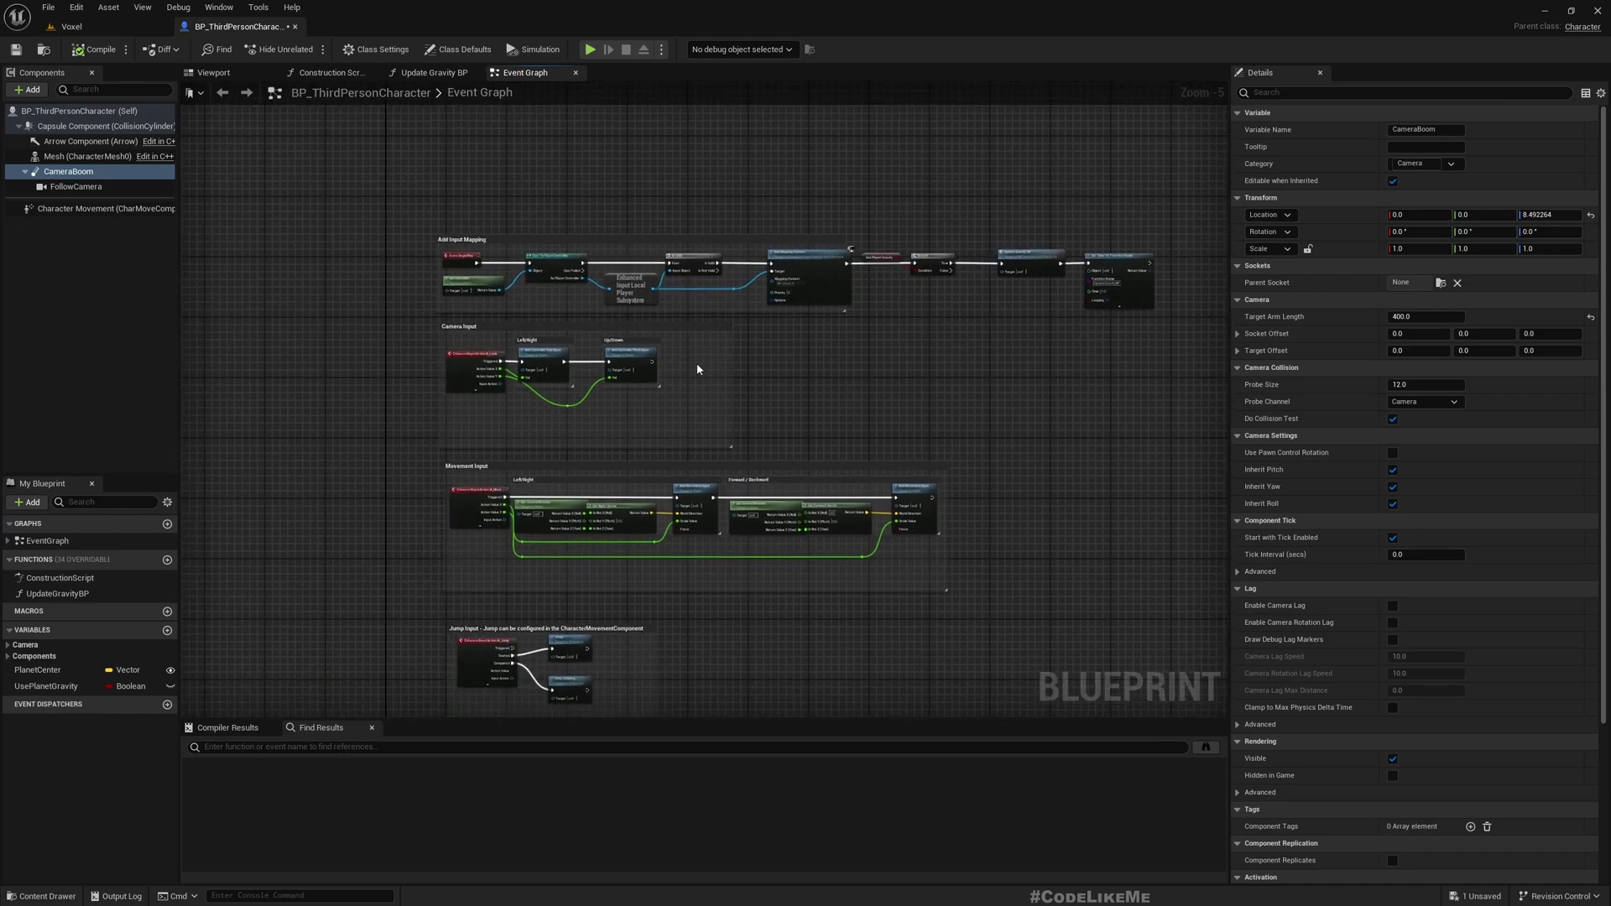
scroll(533, 441, "up", 2)
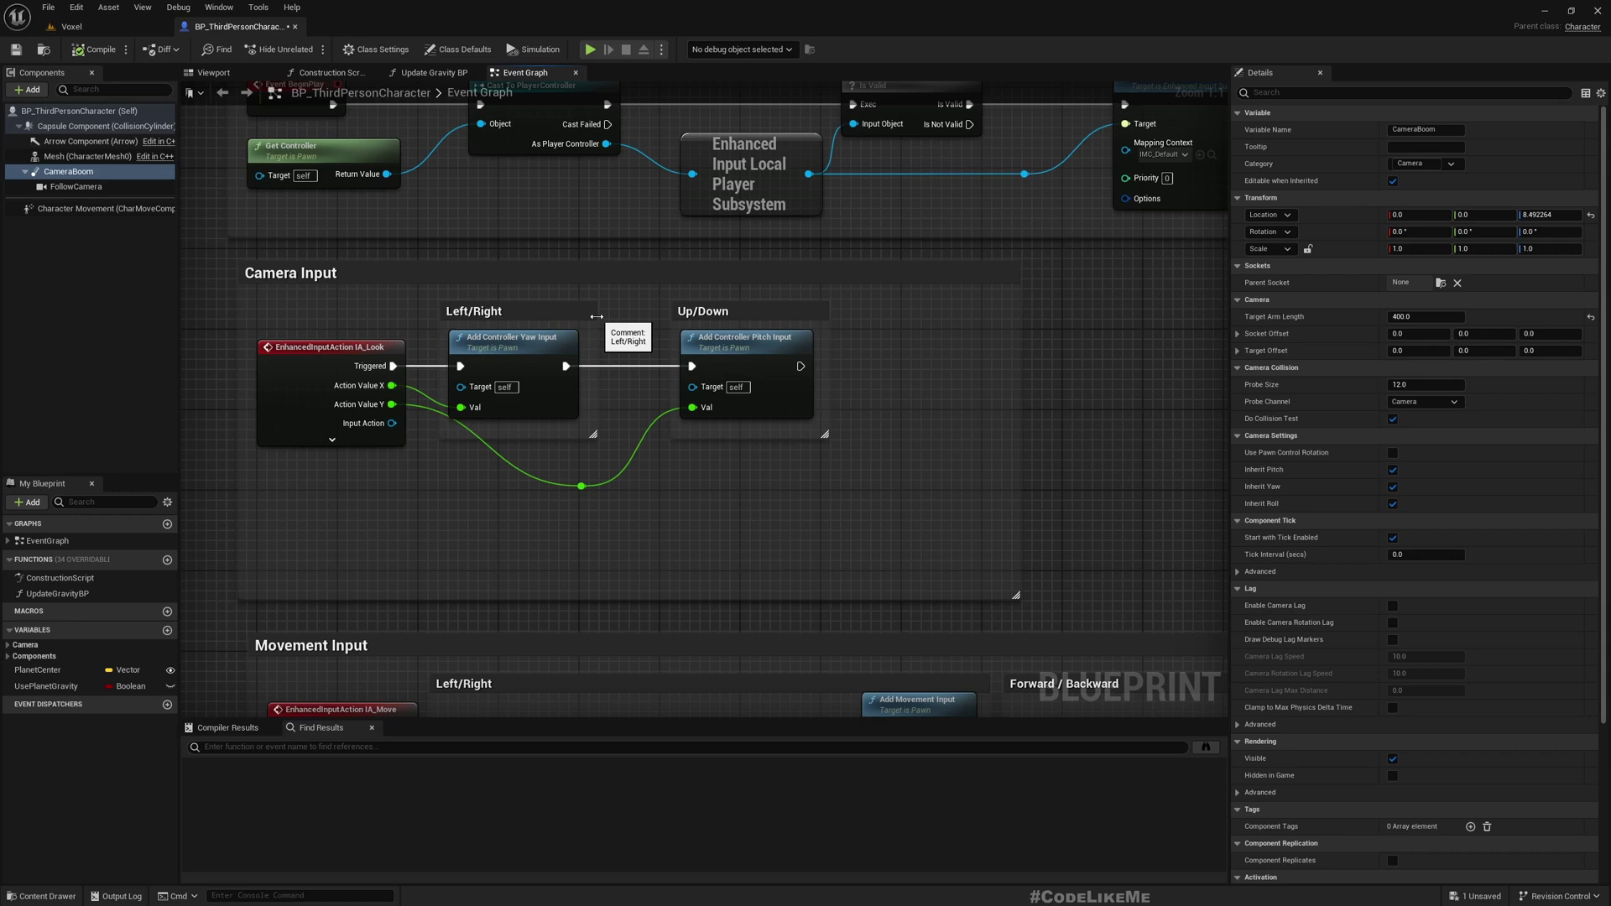
right_click(53, 126)
left_click(26, 90)
type("scene")
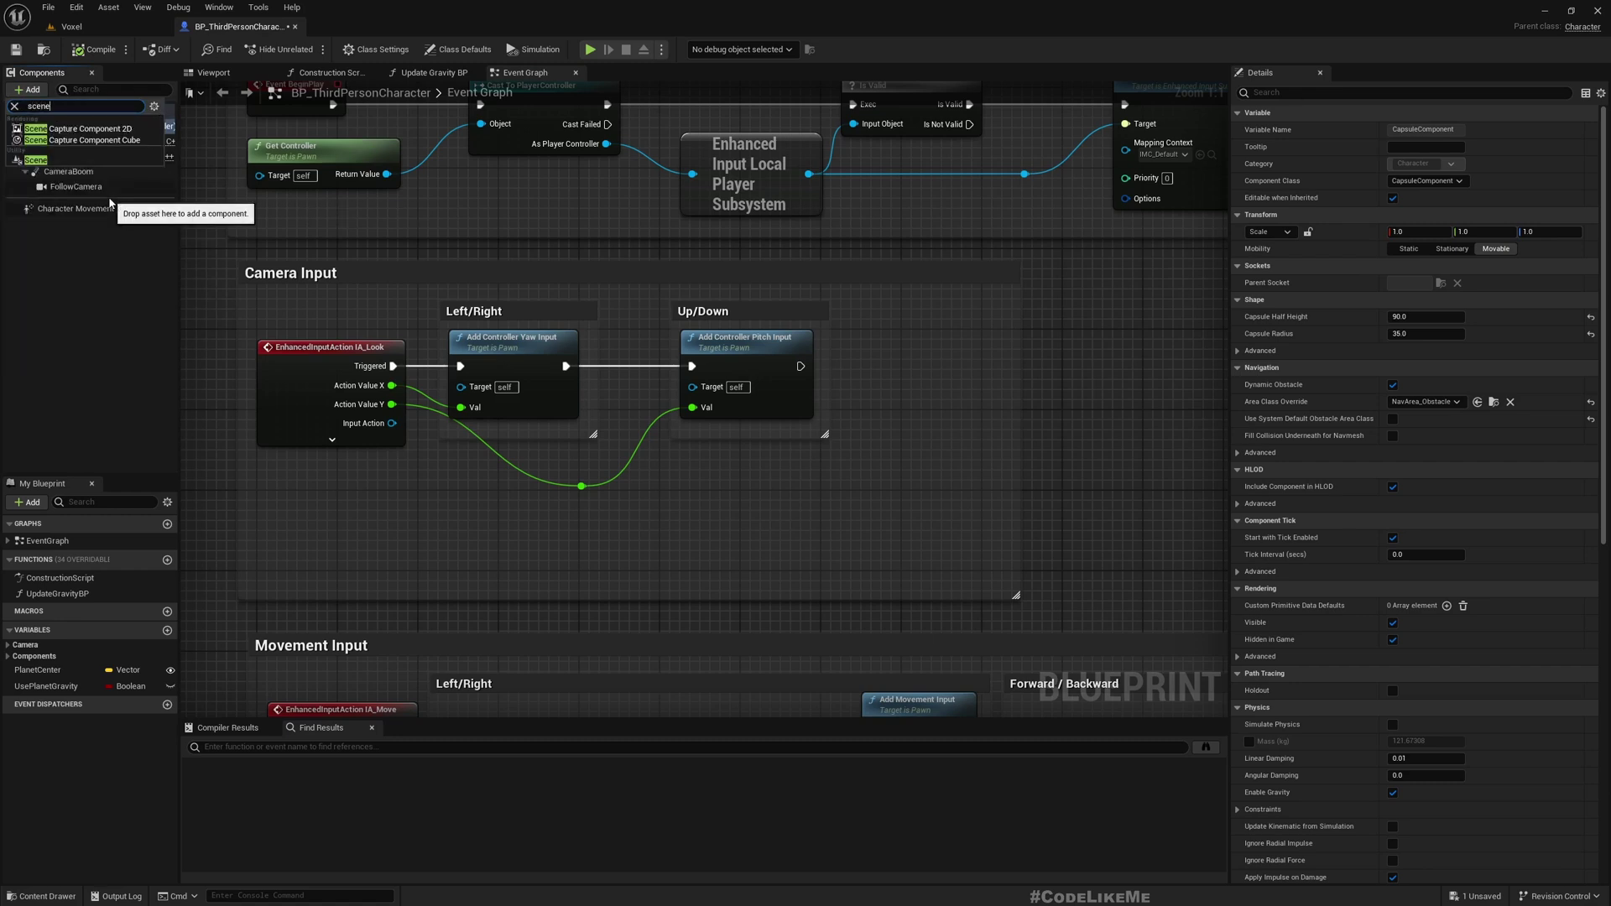
left_click(64, 159)
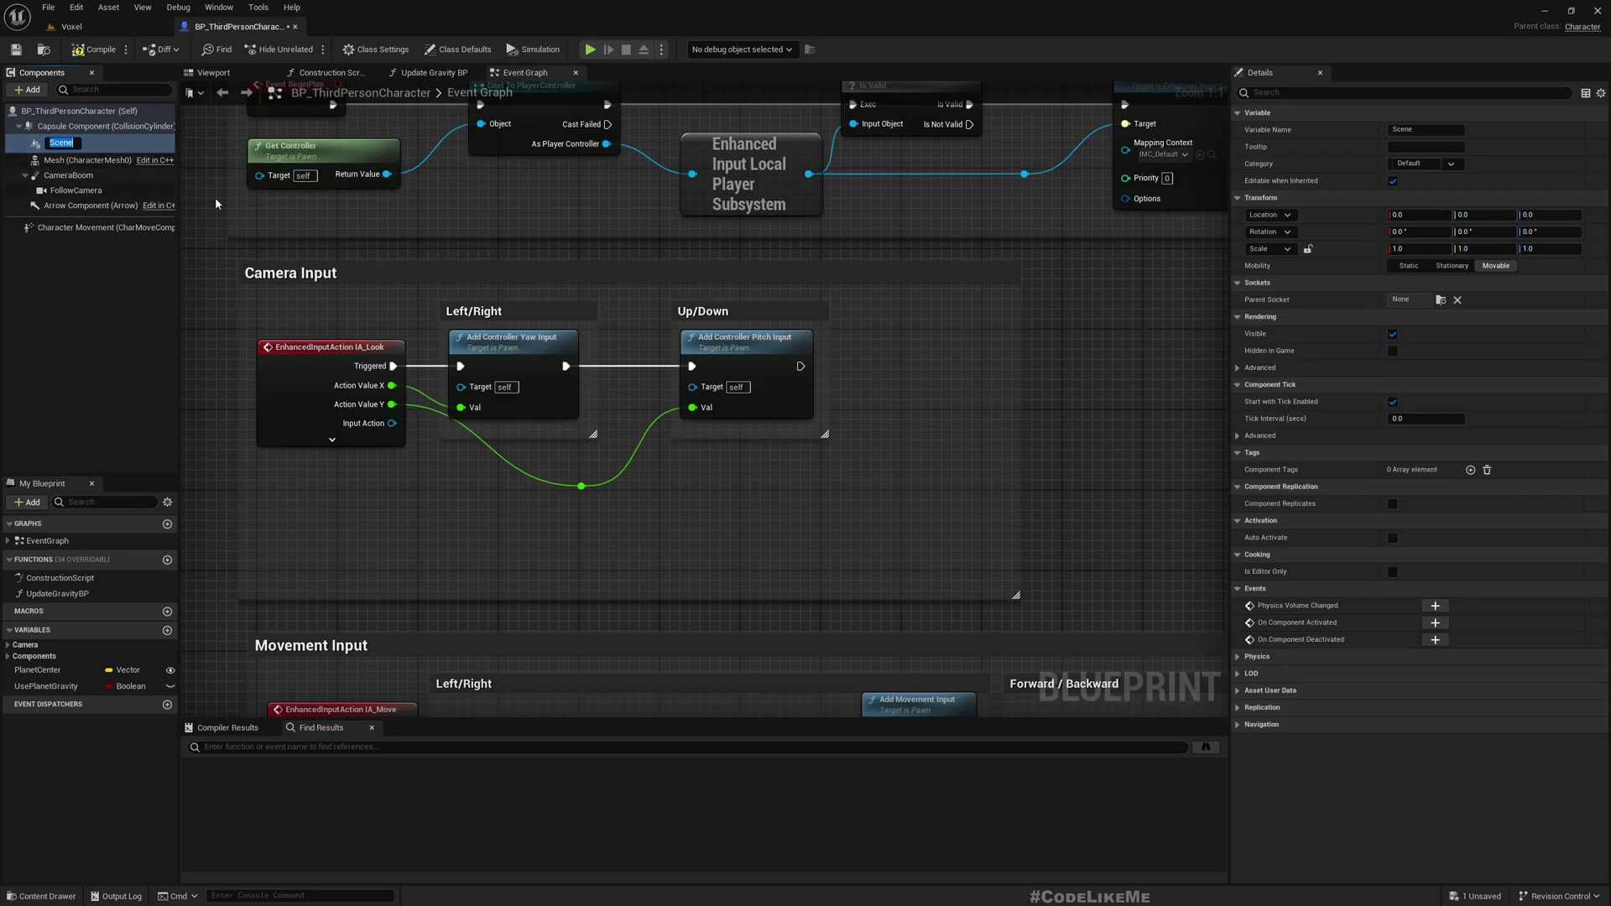
type("CamRoot")
key("Return")
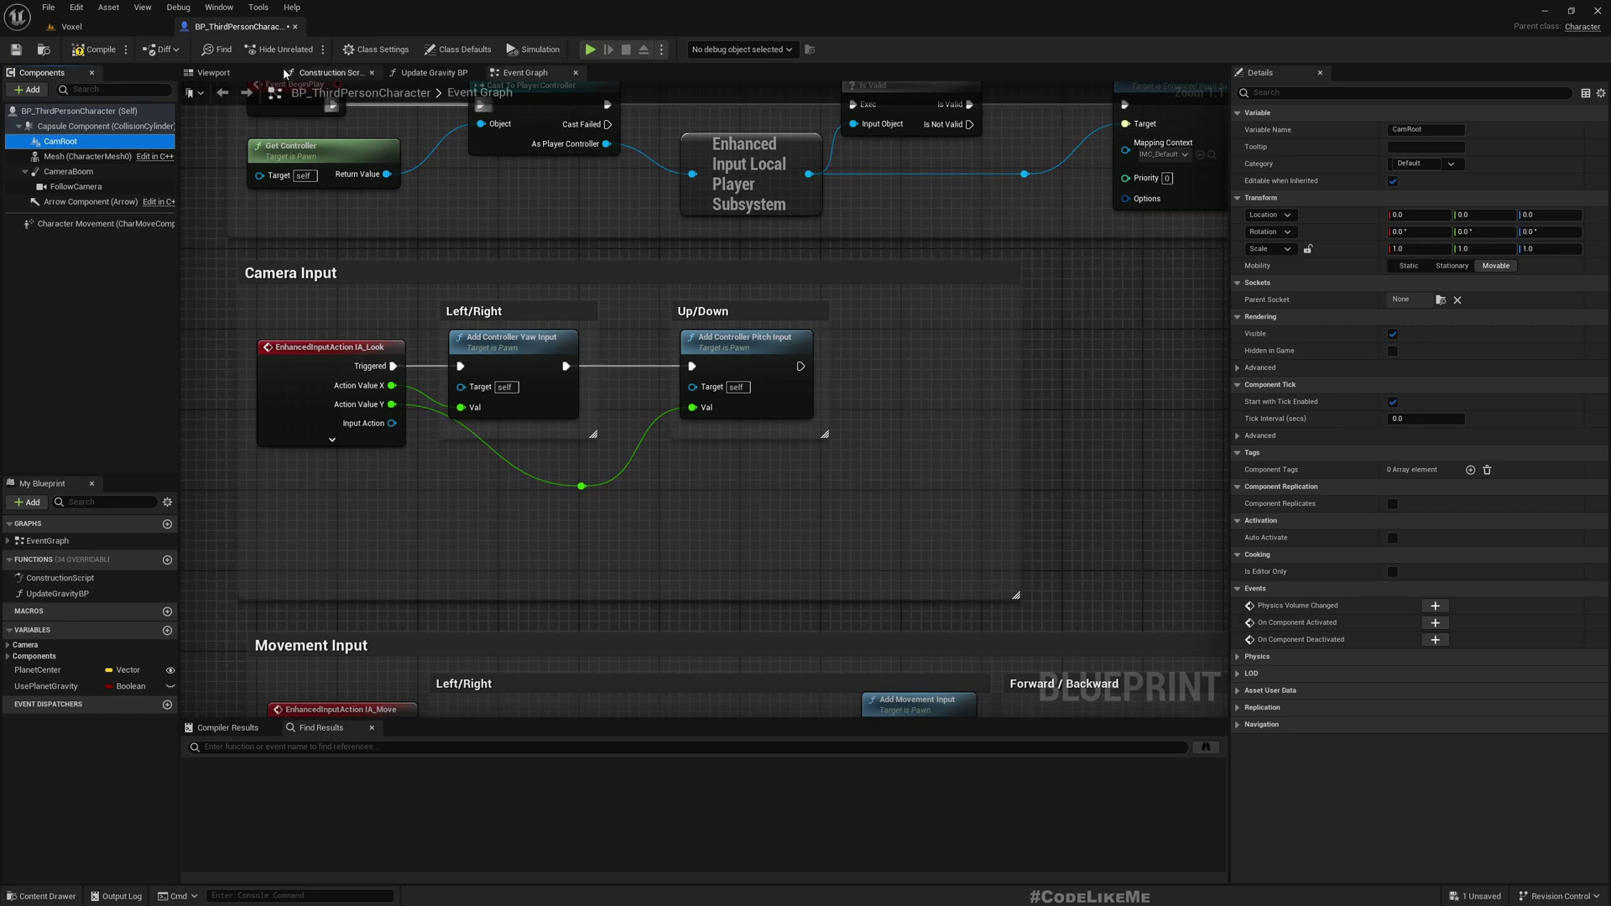
Step: Move CameraBoom under CamRoot and reset its Location Z to 0
left_click(211, 76)
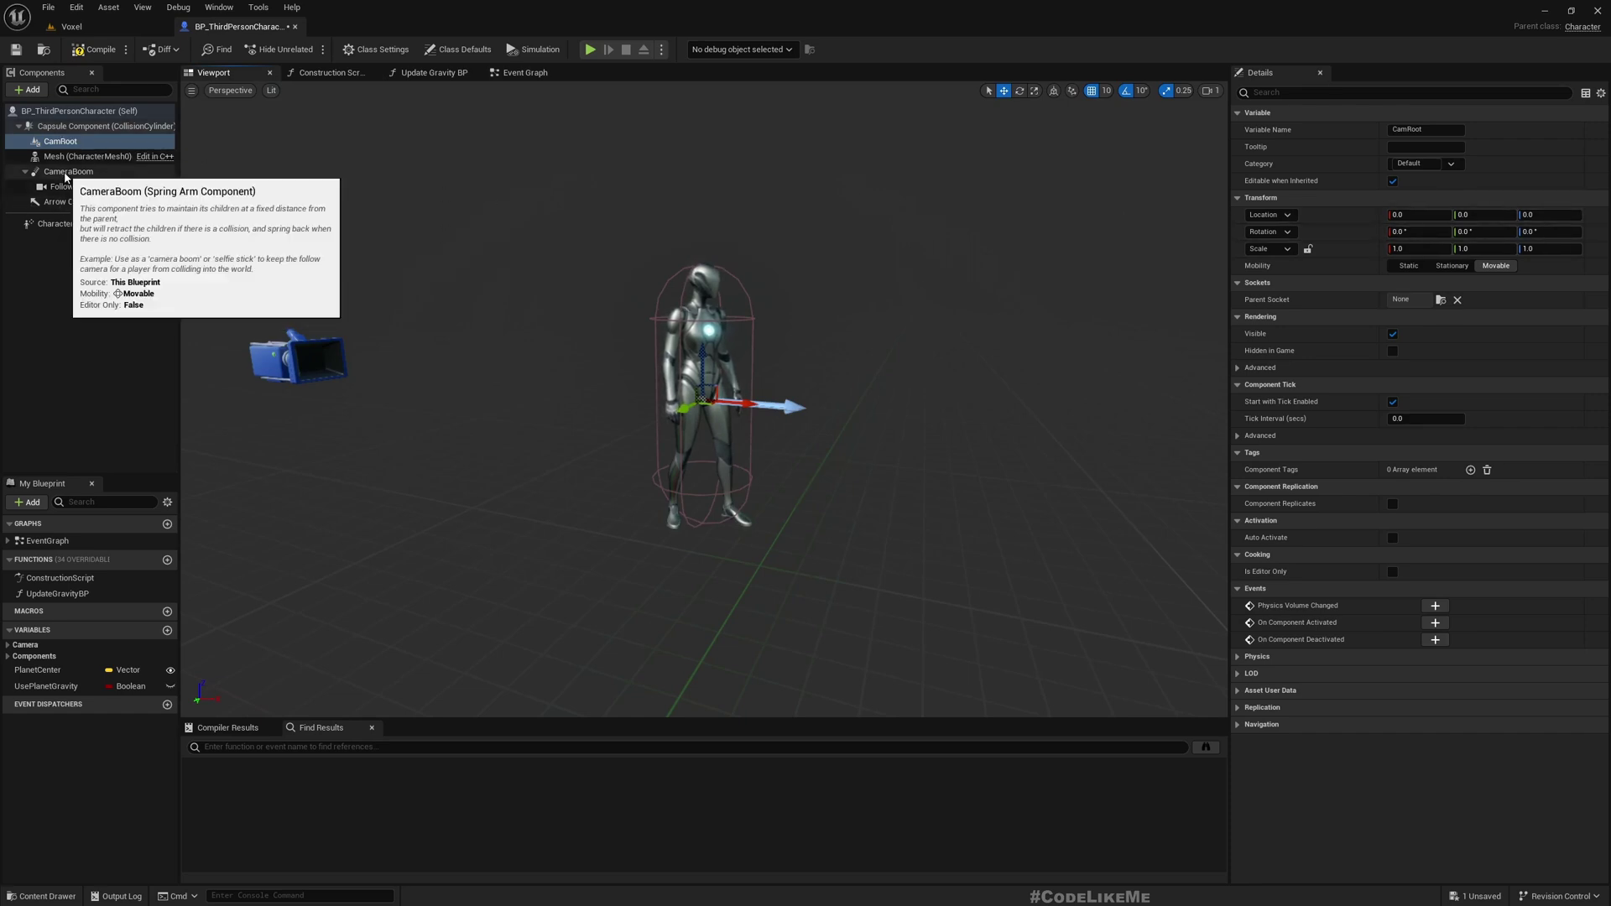
left_click_drag(65, 176, 60, 141)
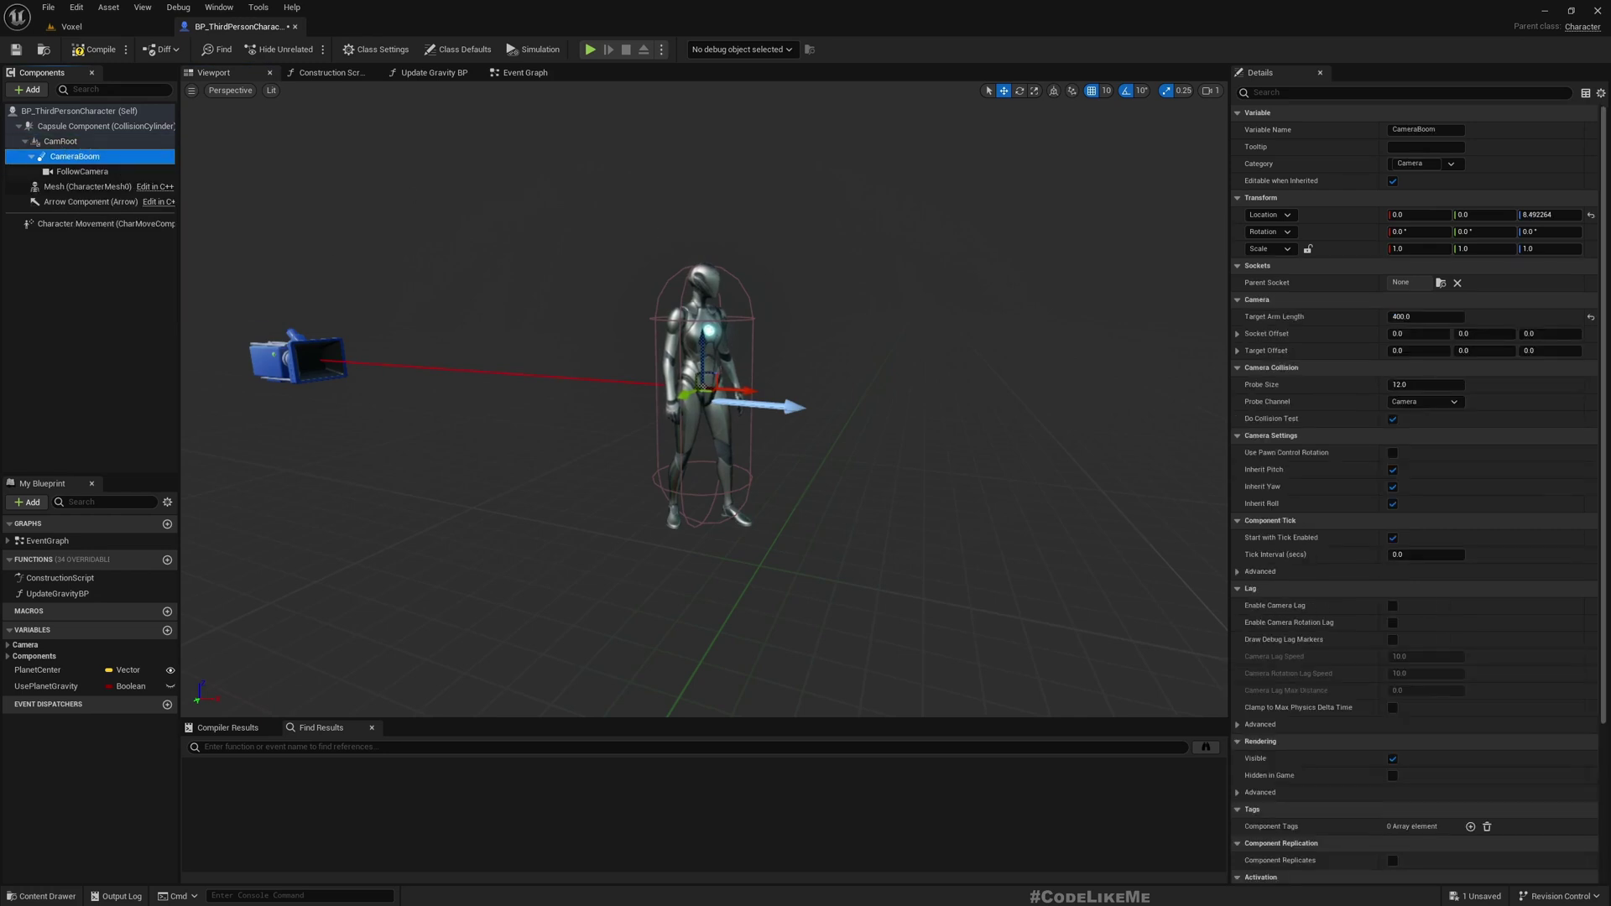
left_click(1591, 216)
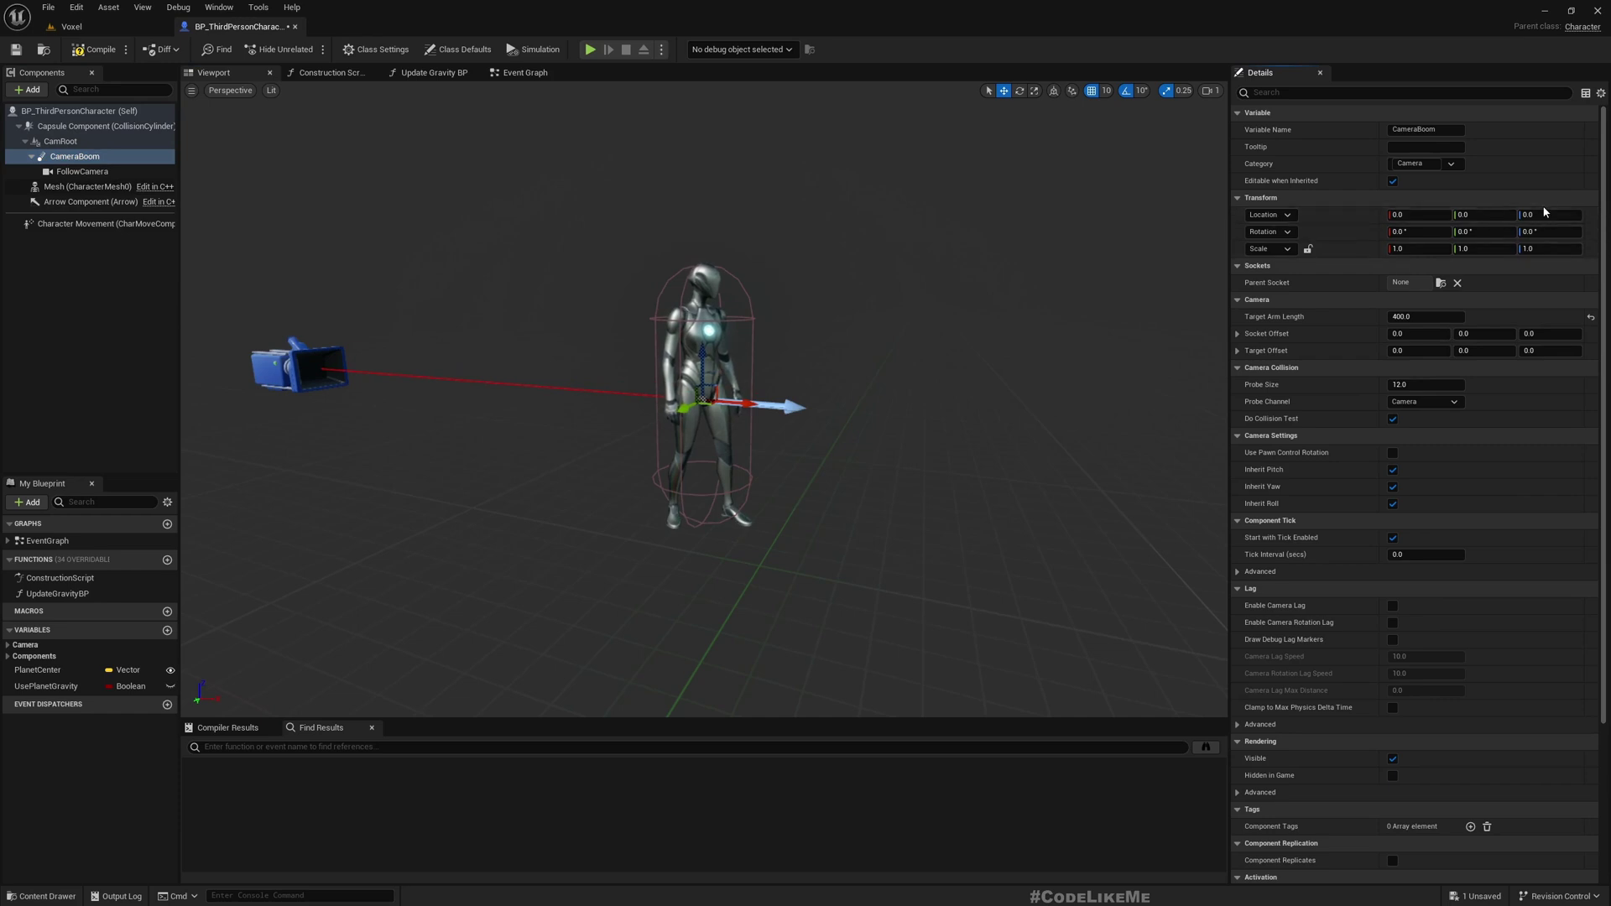
Step: Play-test the Voxel level briefly and end the session
left_click(72, 26)
key("alt+p")
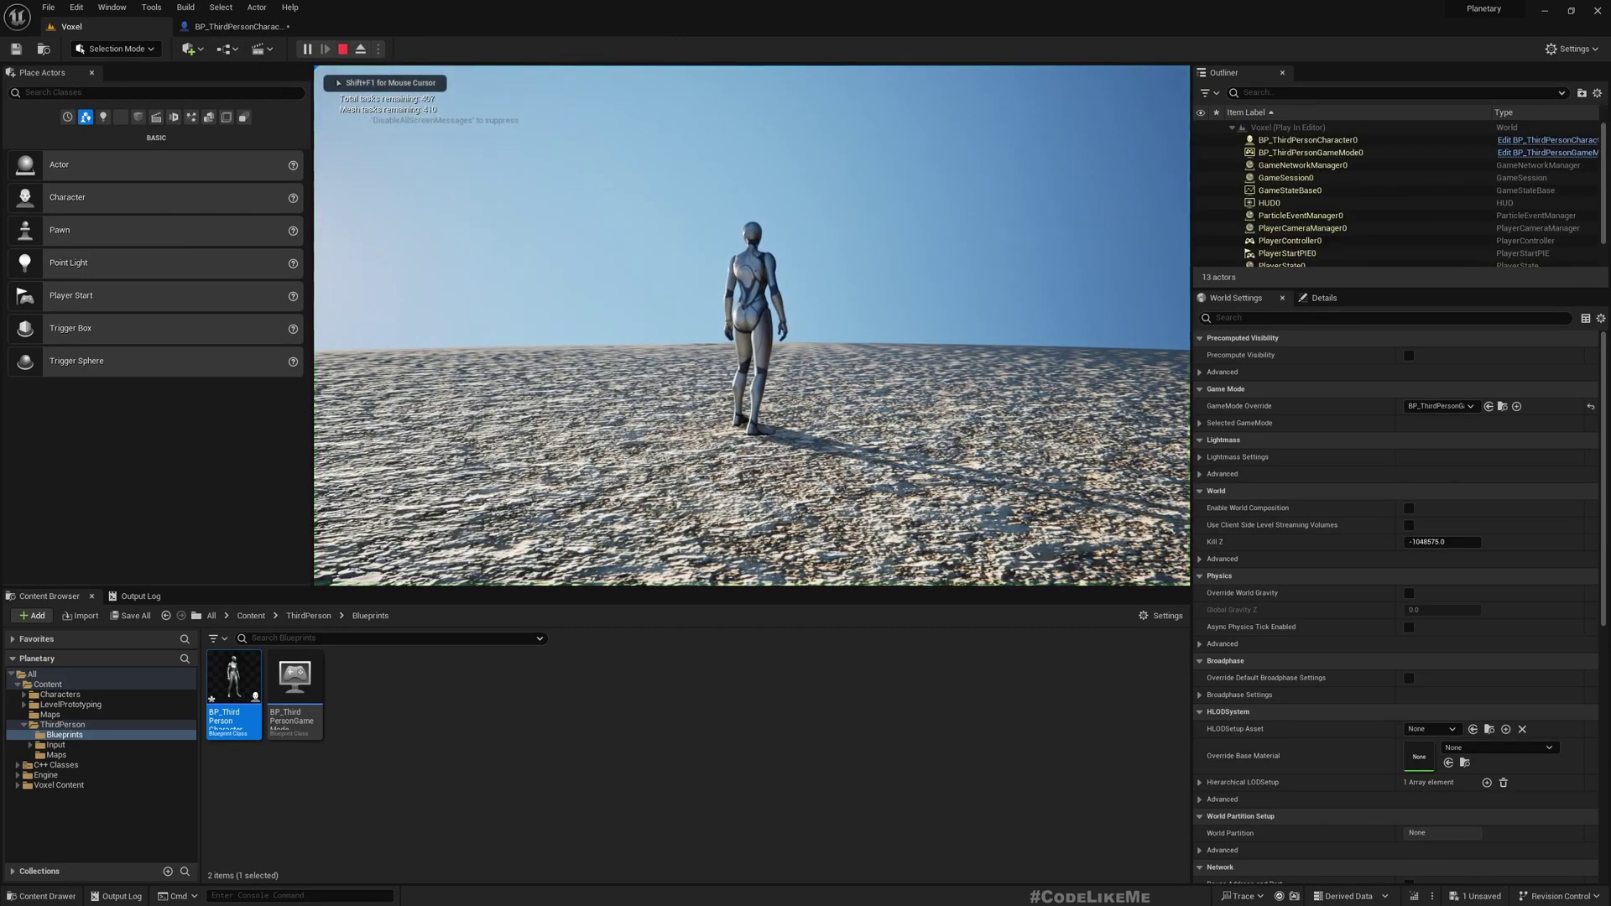
key("shift+F1")
Step: Delete the Camera Input comment group and its look input nodes from the Event Graph
left_click(239, 27)
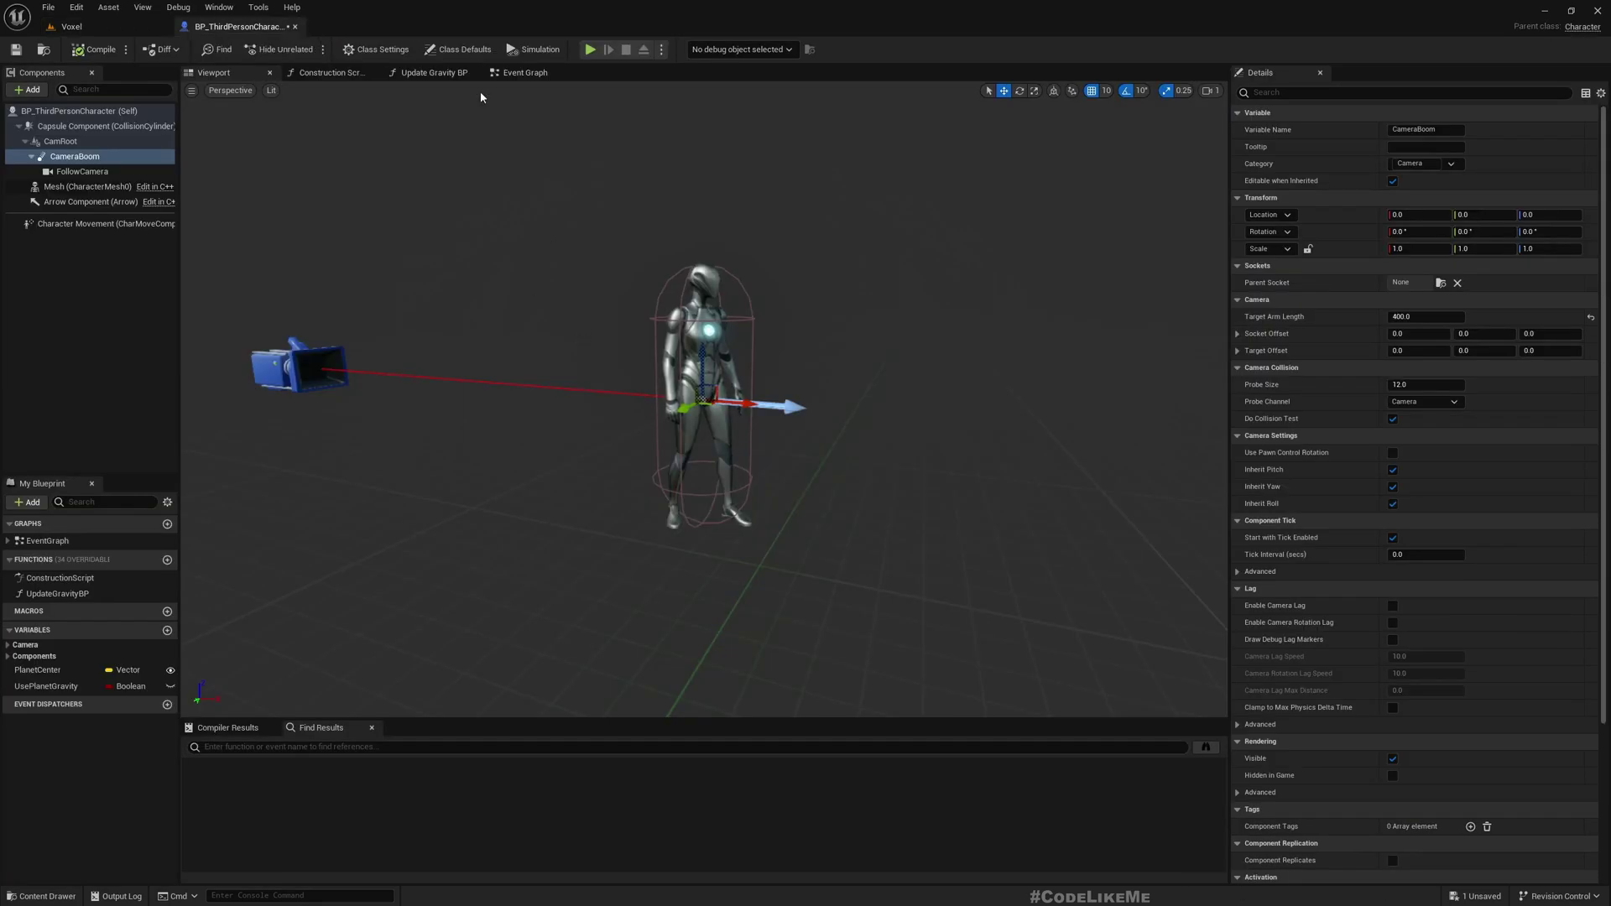
left_click(526, 72)
left_click_drag(489, 285, 825, 462)
key("Delete")
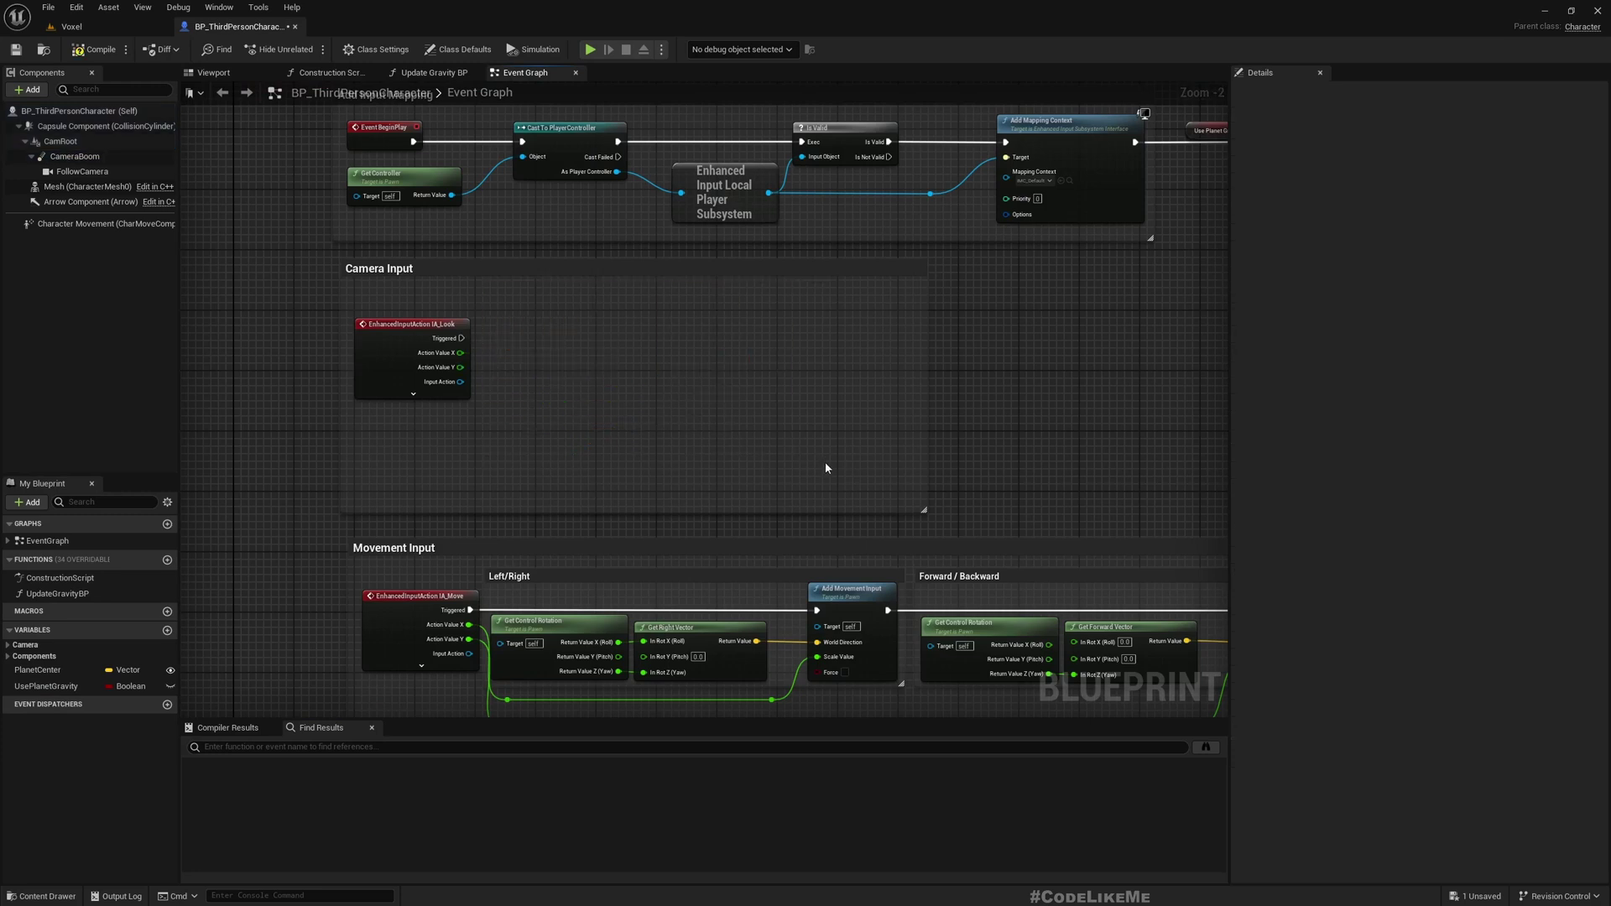
left_click_drag(322, 256, 867, 493)
left_click_drag(987, 520, 986, 520)
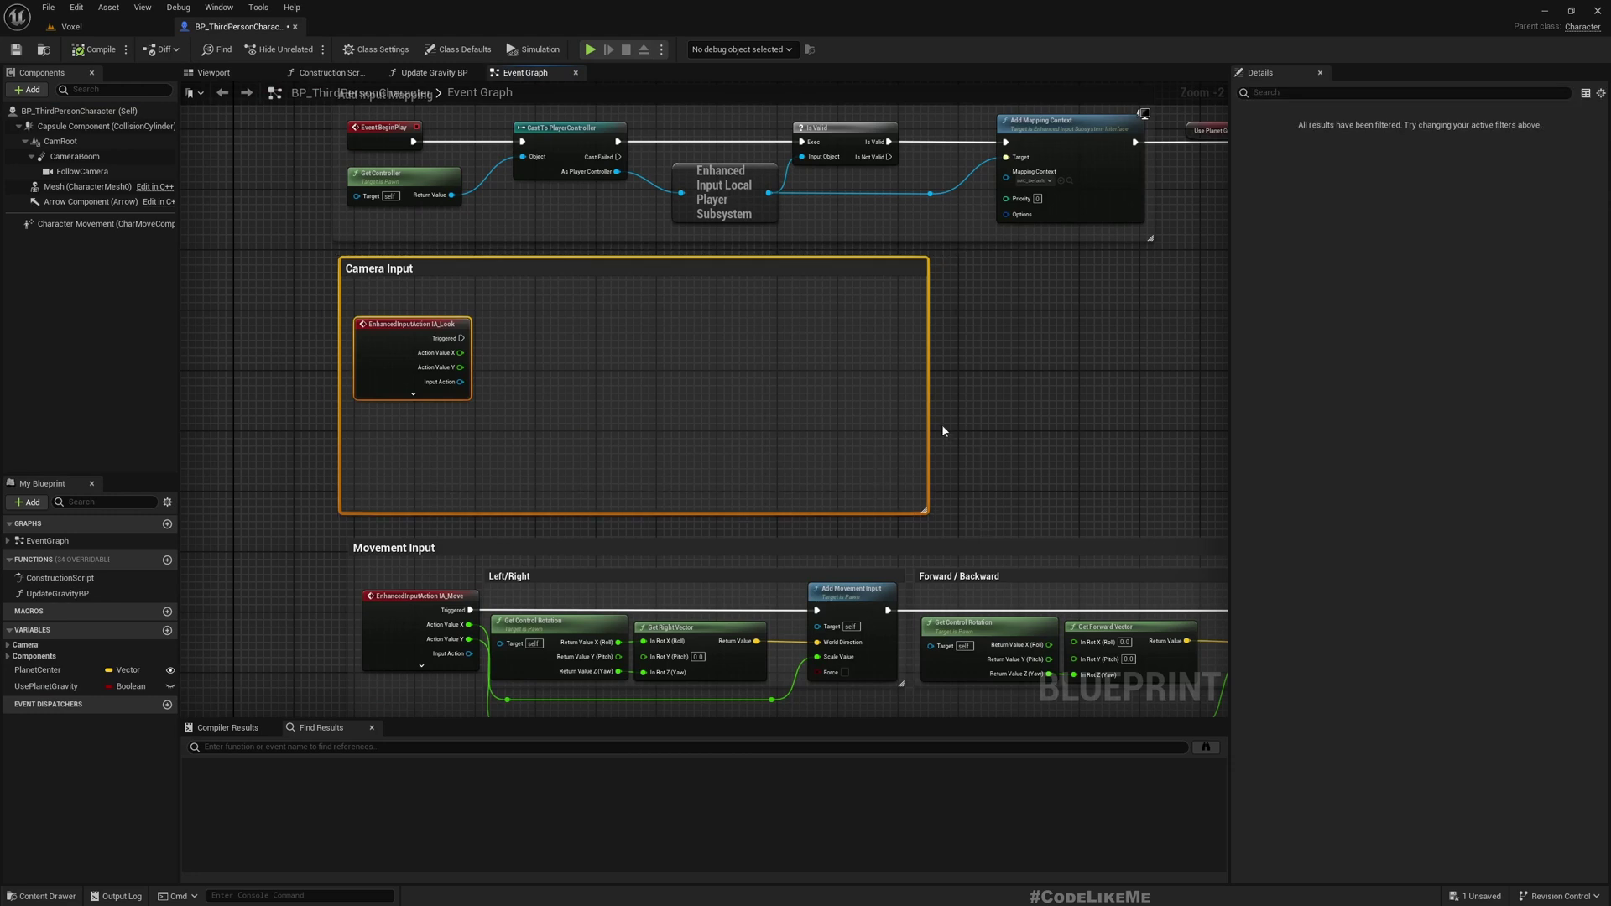
right_click_drag(945, 425, 974, 455)
left_click(975, 454)
left_click(347, 333)
scroll(393, 398, "up", 2)
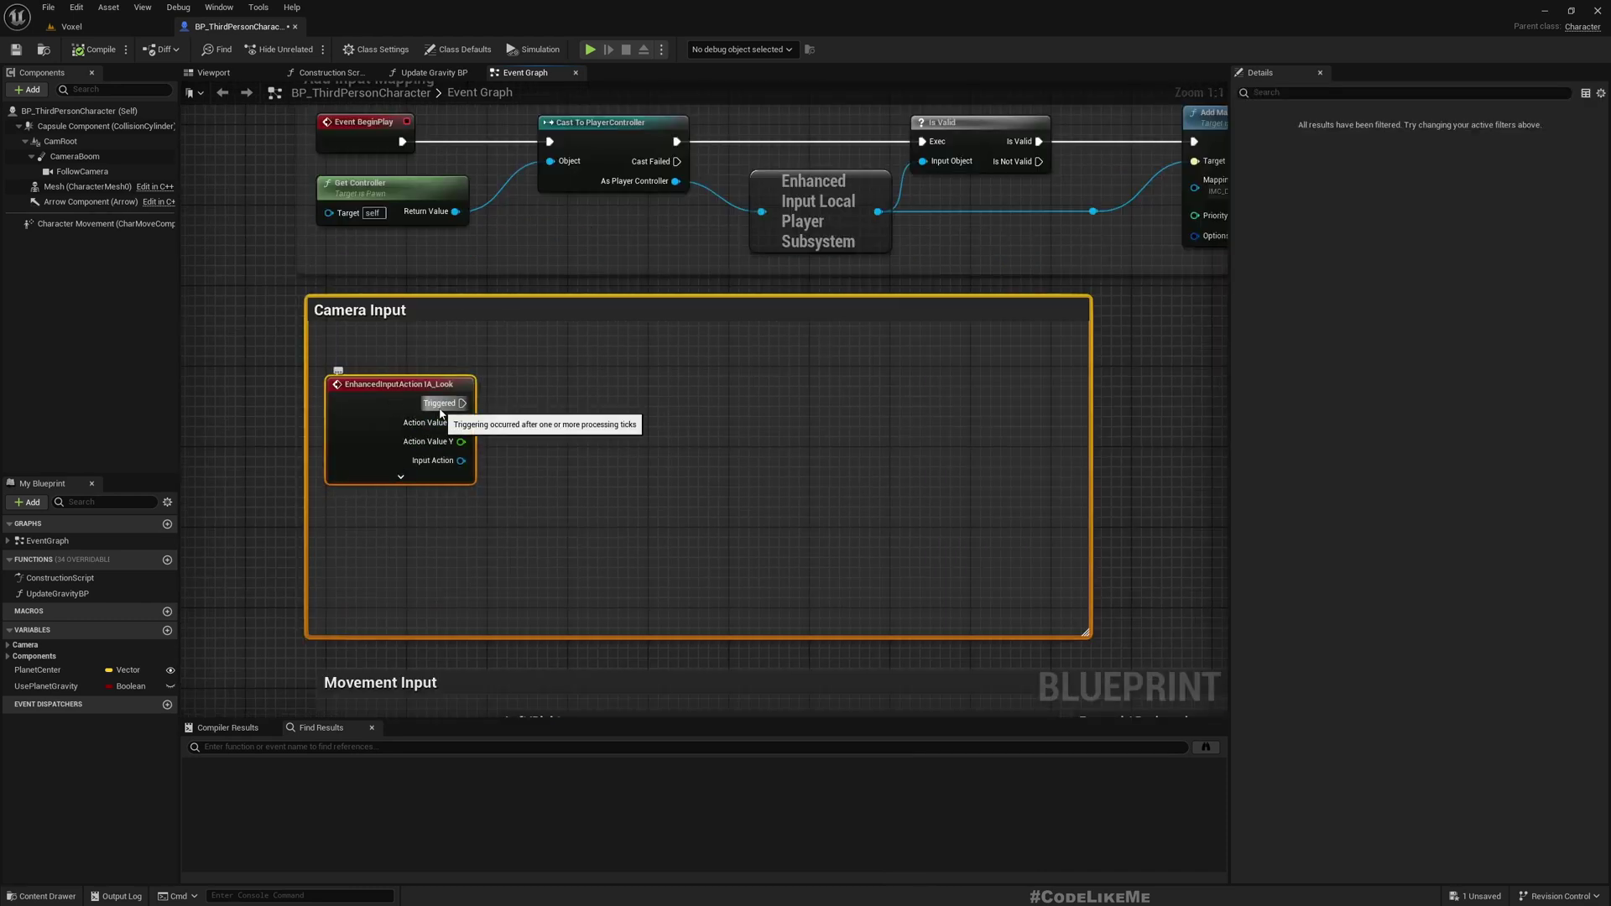
key("Delete")
scroll(440, 406, "down", 4)
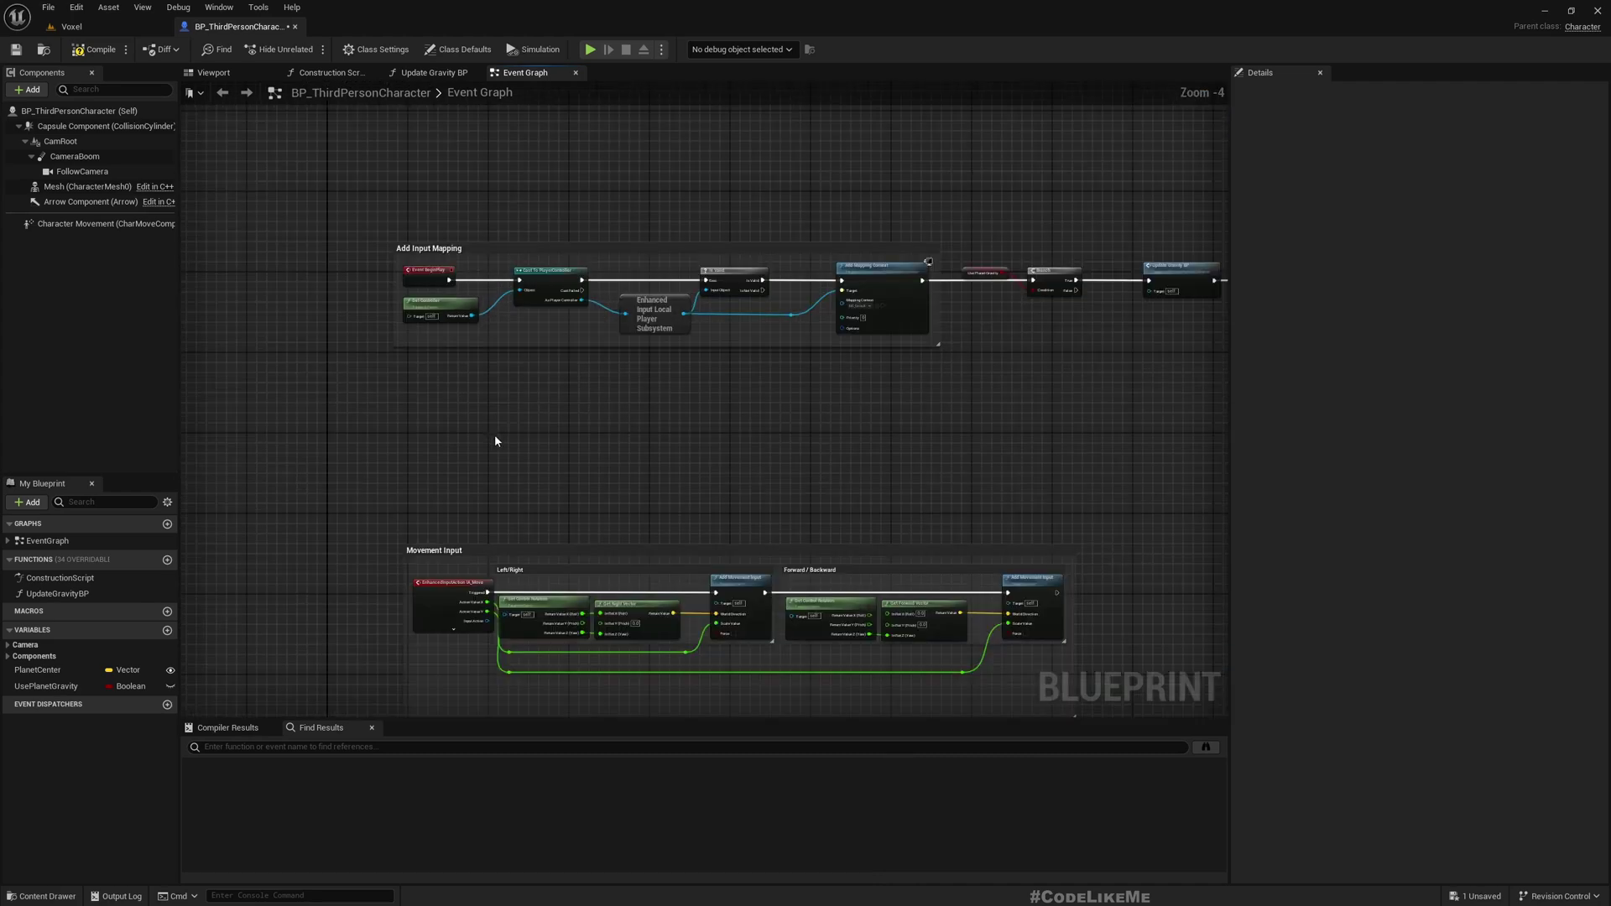
Step: Place an Event Tick node below the Add Input Mapping group
right_click_drag(482, 479, 475, 125)
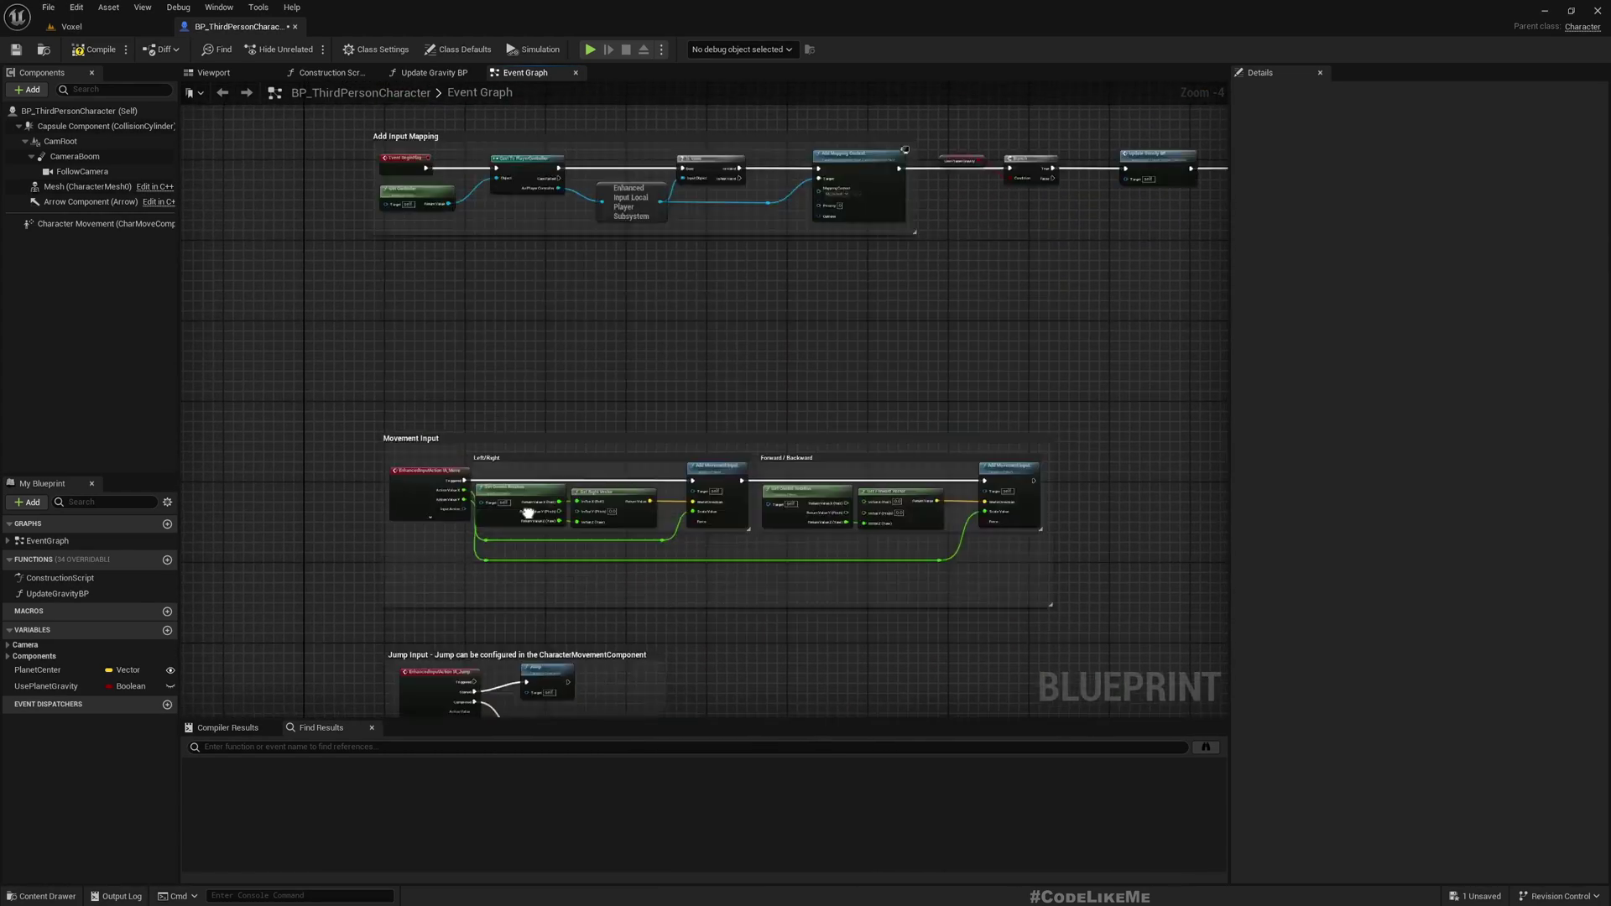
right_click_drag(482, 465, 526, 702)
scroll(492, 585, "up", 3)
right_click_drag(491, 585, 496, 461)
right_click(333, 277)
type("event tick")
key("Return")
scroll(332, 284, "down", 4)
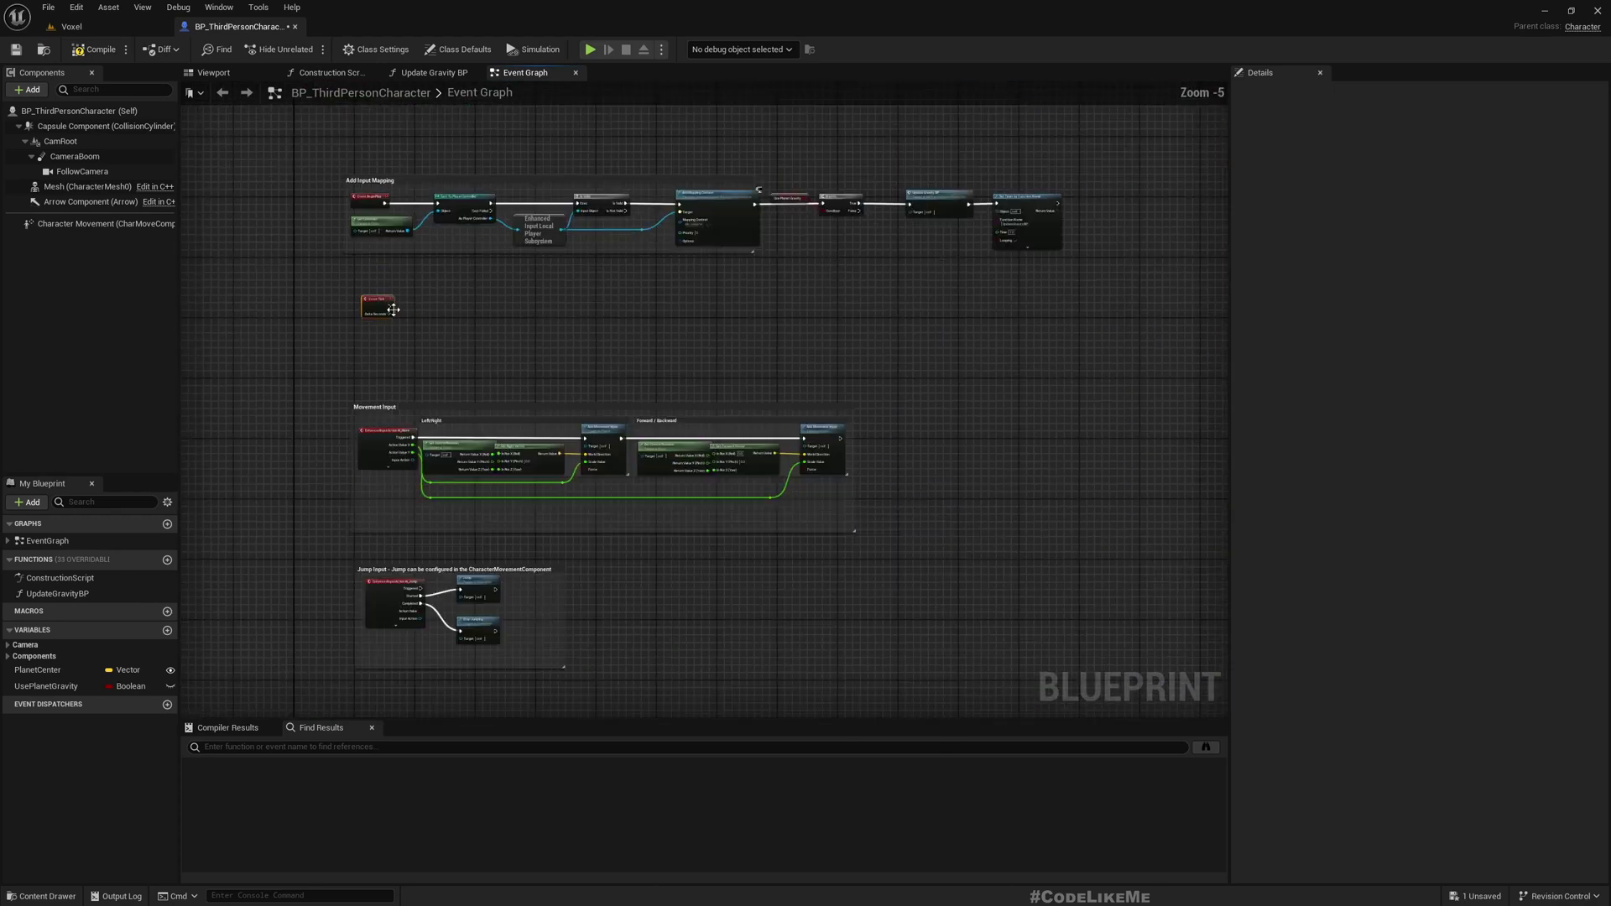
right_click_drag(504, 220, 511, 367)
scroll(366, 321, "up", 3)
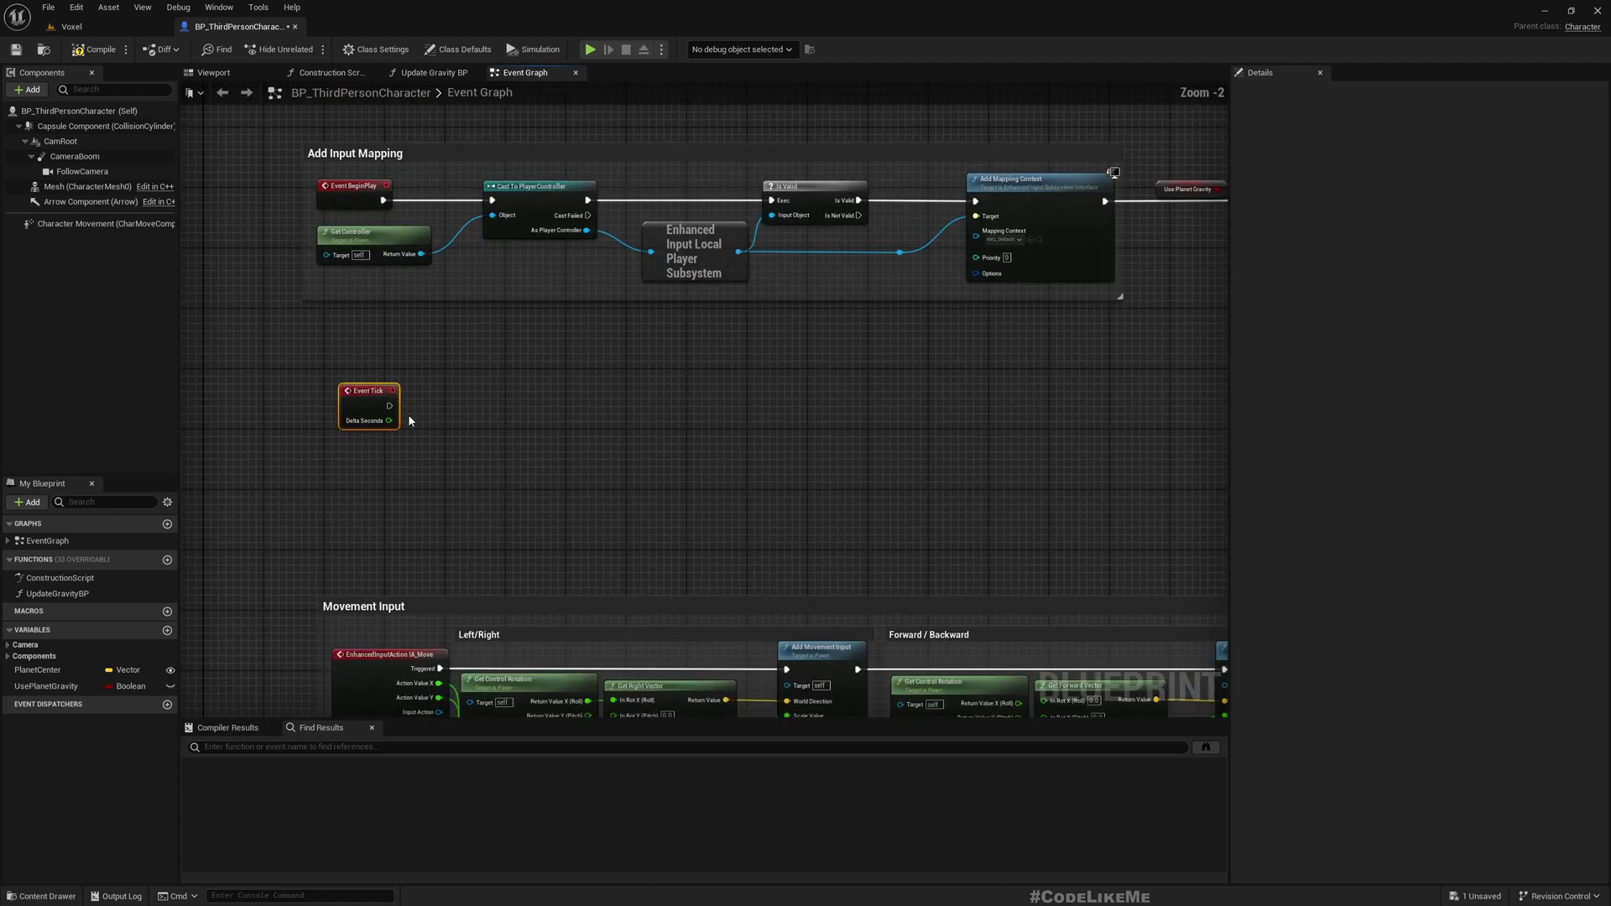
Step: Add a new blueprint function named UpdateCamera
right_click_drag(401, 478, 421, 411)
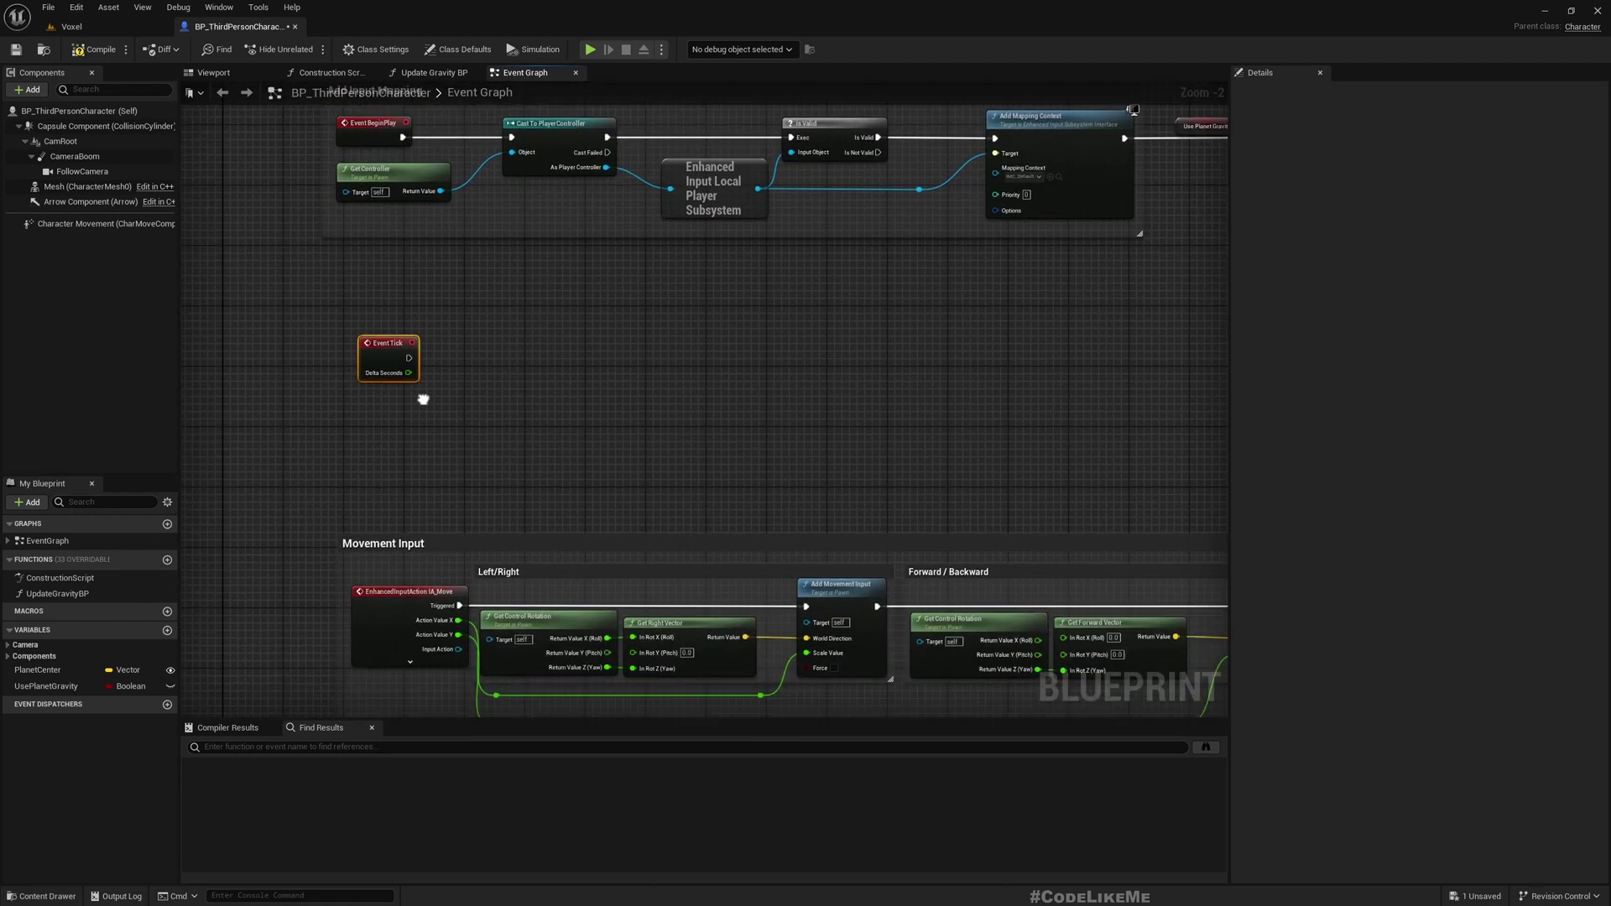
left_click(168, 559)
type("UpdateCame")
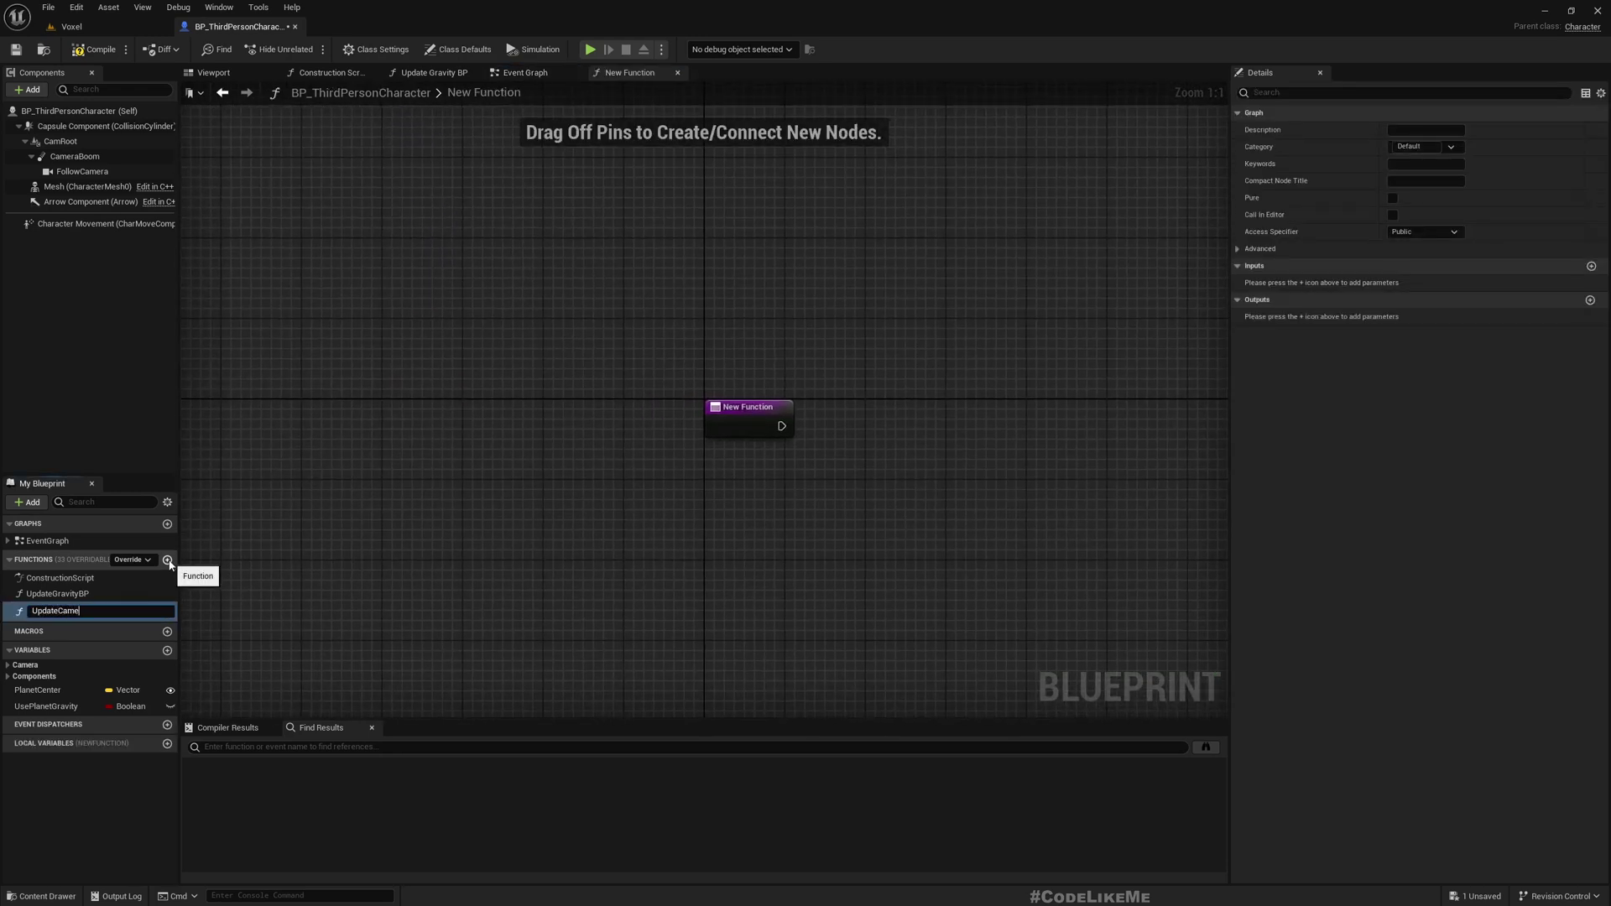
type("ra")
key("Return")
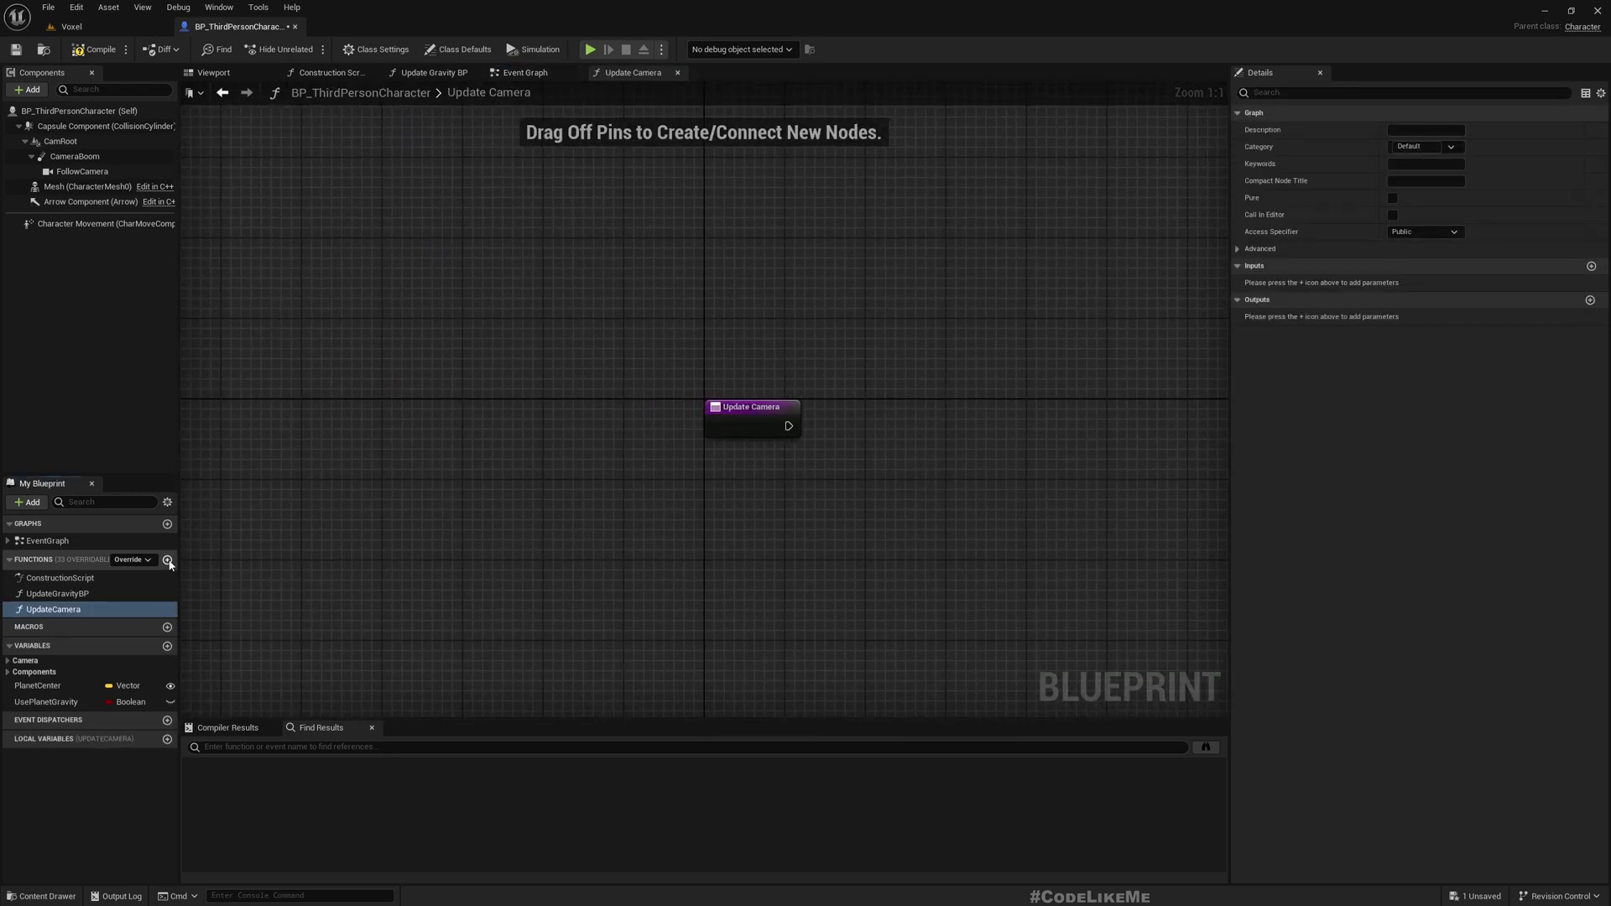
right_click_drag(1095, 620, 634, 540)
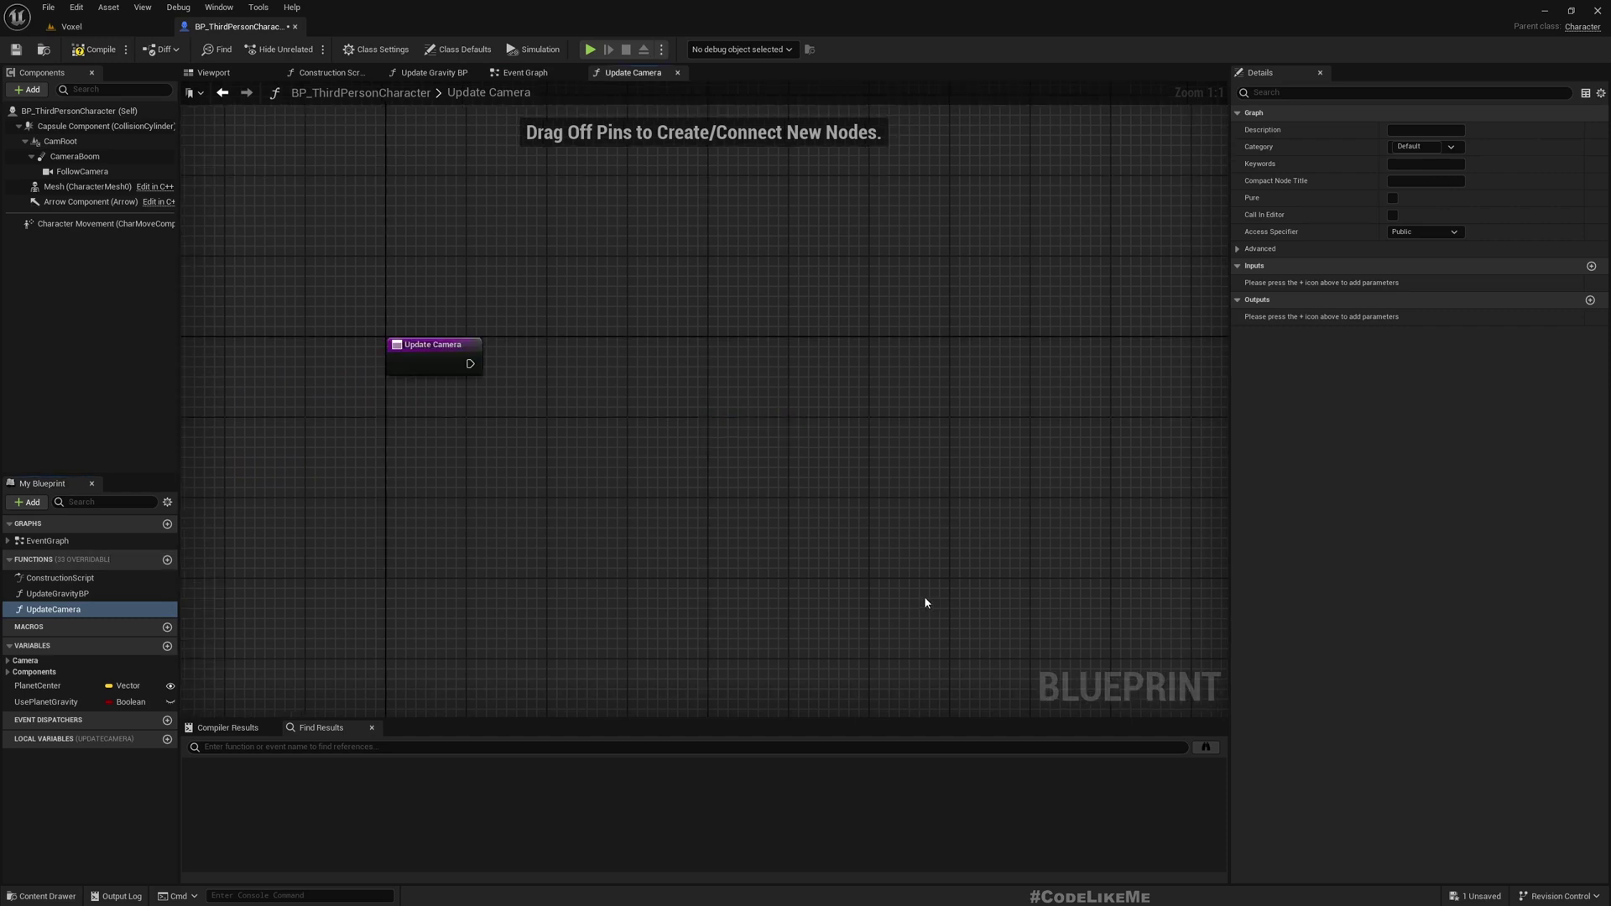
Step: Place a Get IA_Look node in UpdateCamera with Return Value split into X and Y
right_click(500, 442)
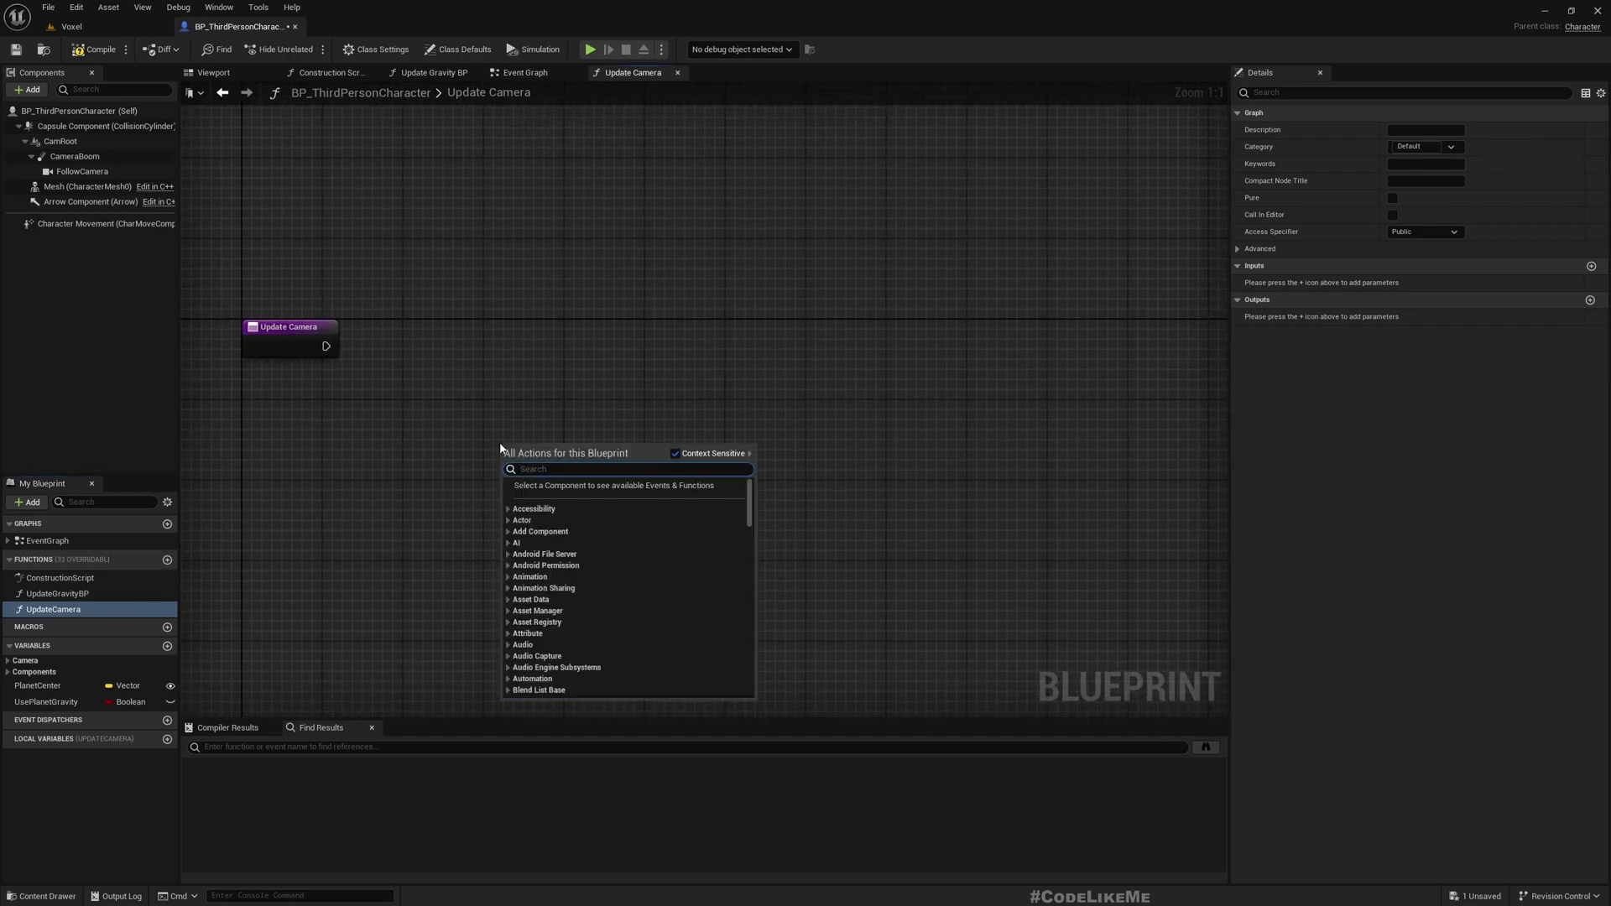
type("IAia_look")
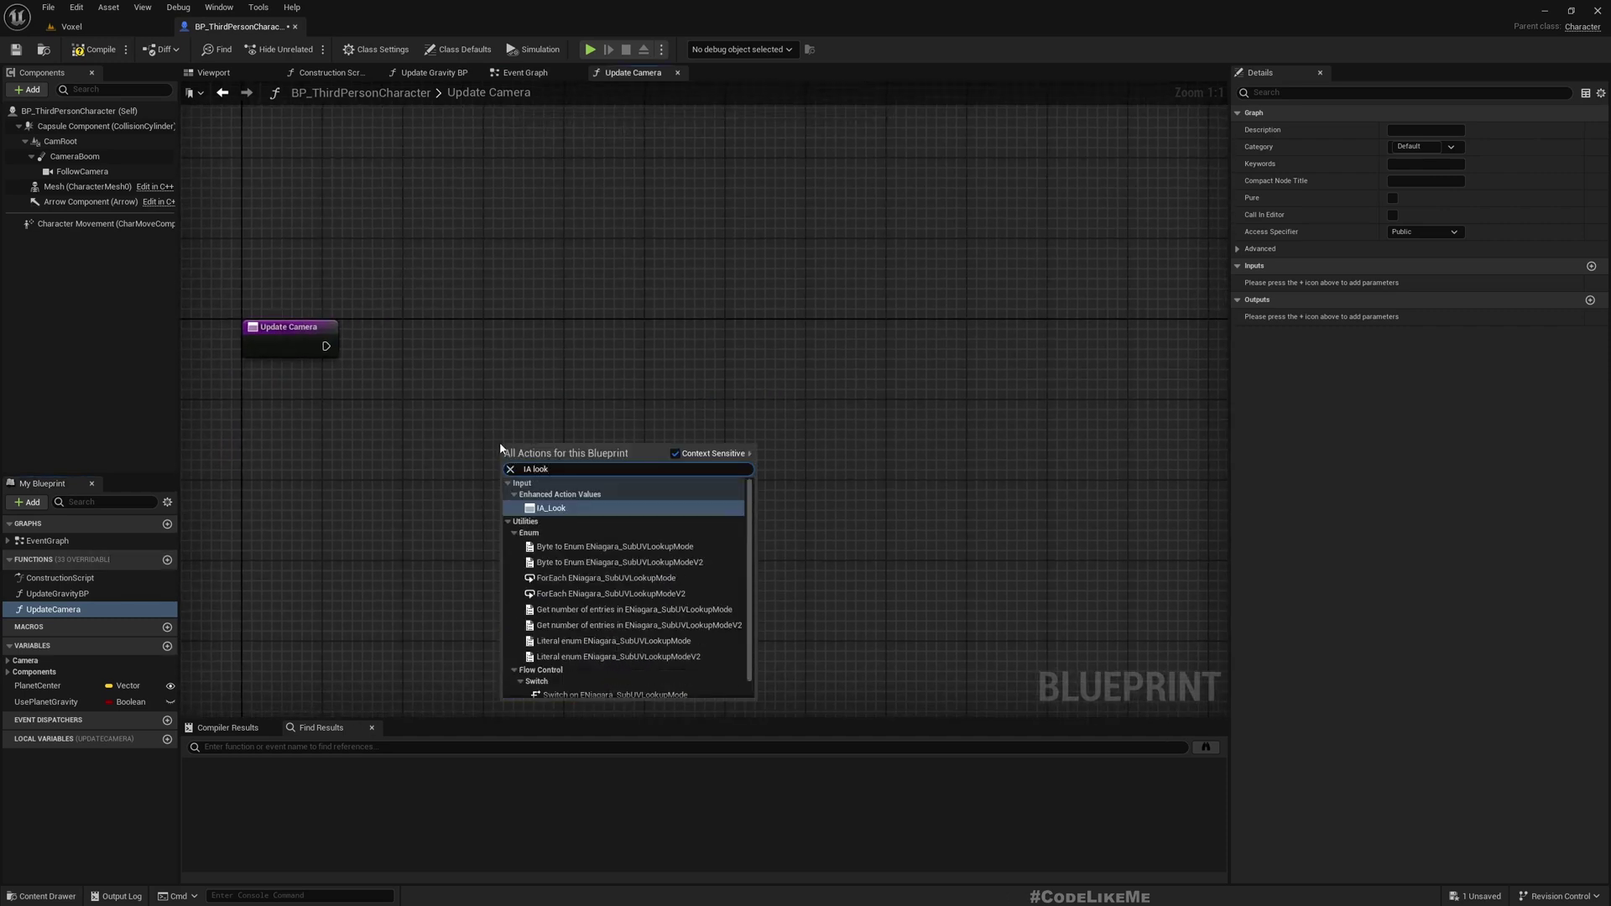
key("Return")
right_click(566, 466)
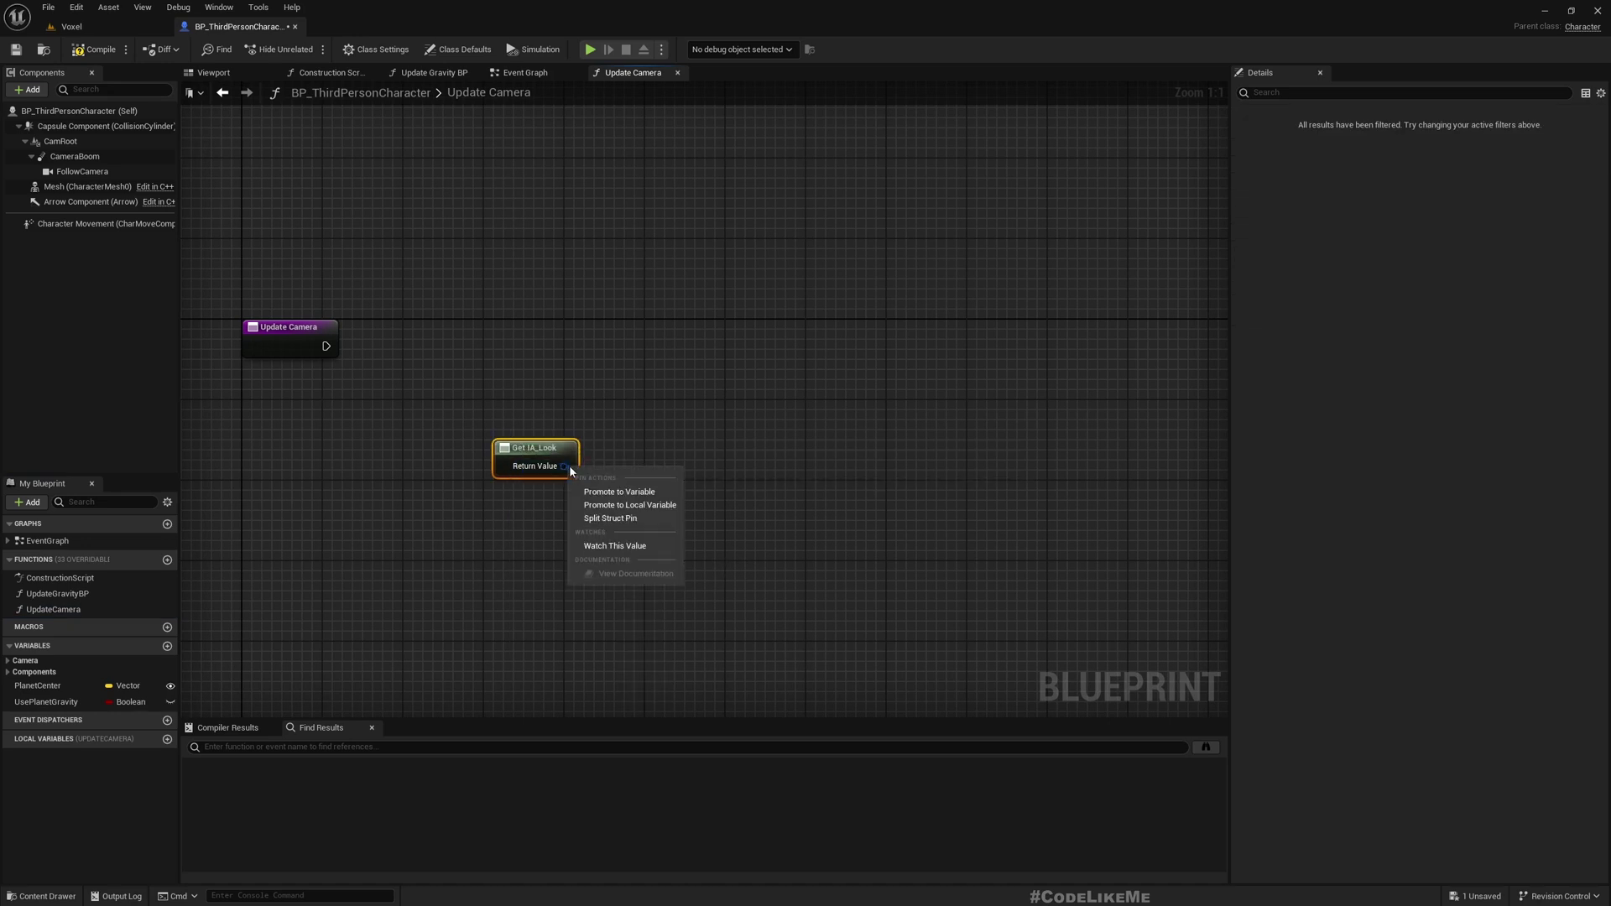
left_click(634, 522)
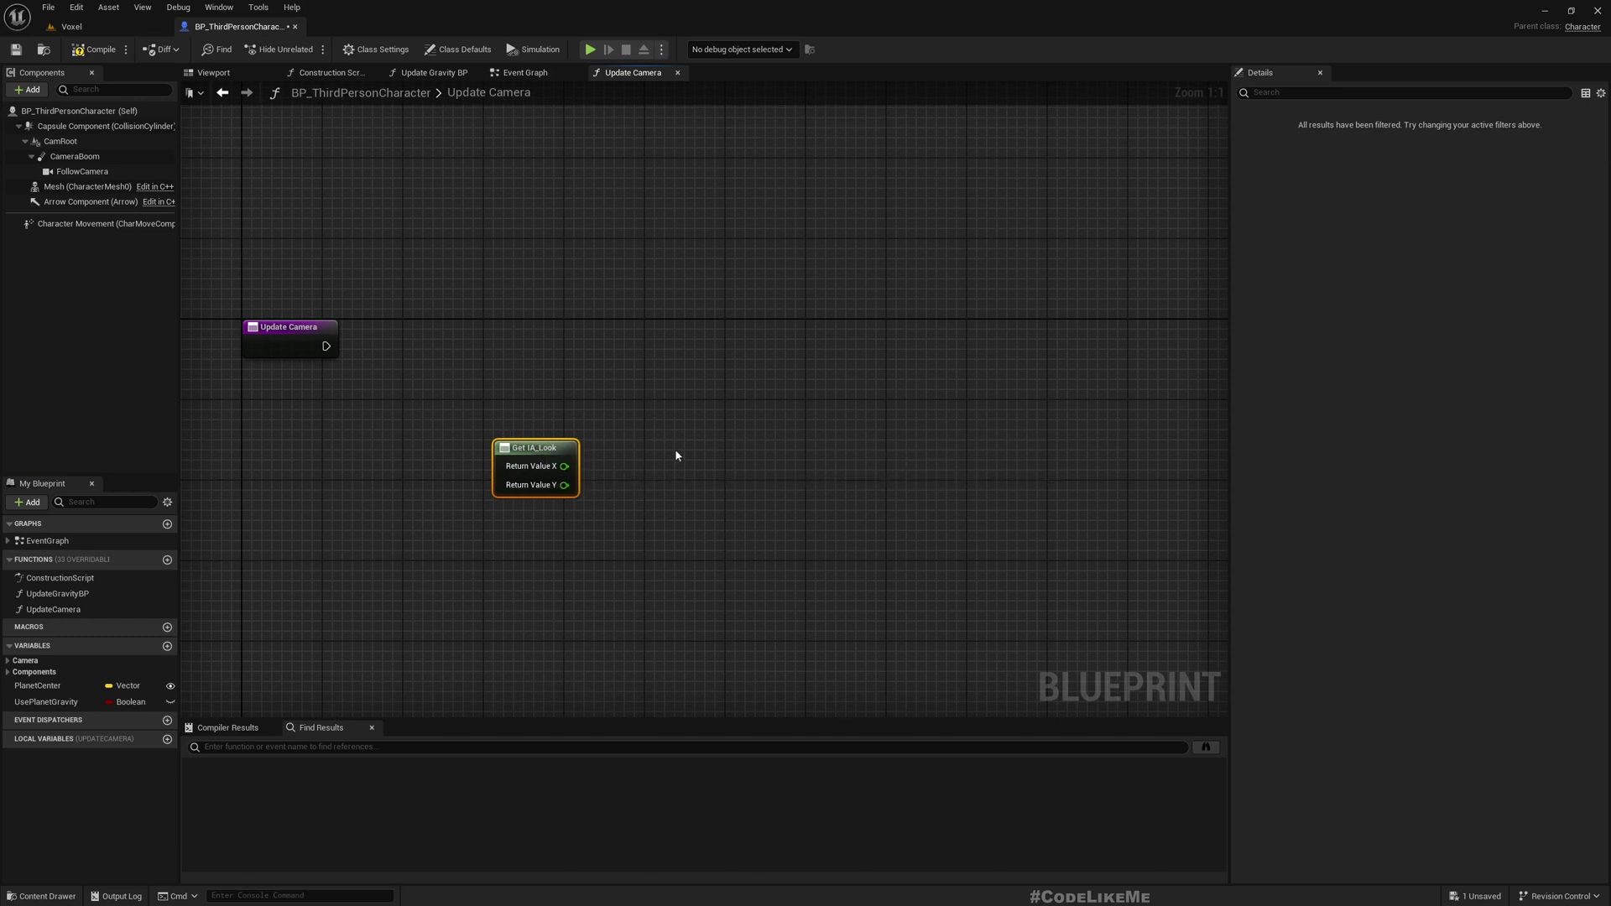
left_click_drag(533, 449, 493, 520)
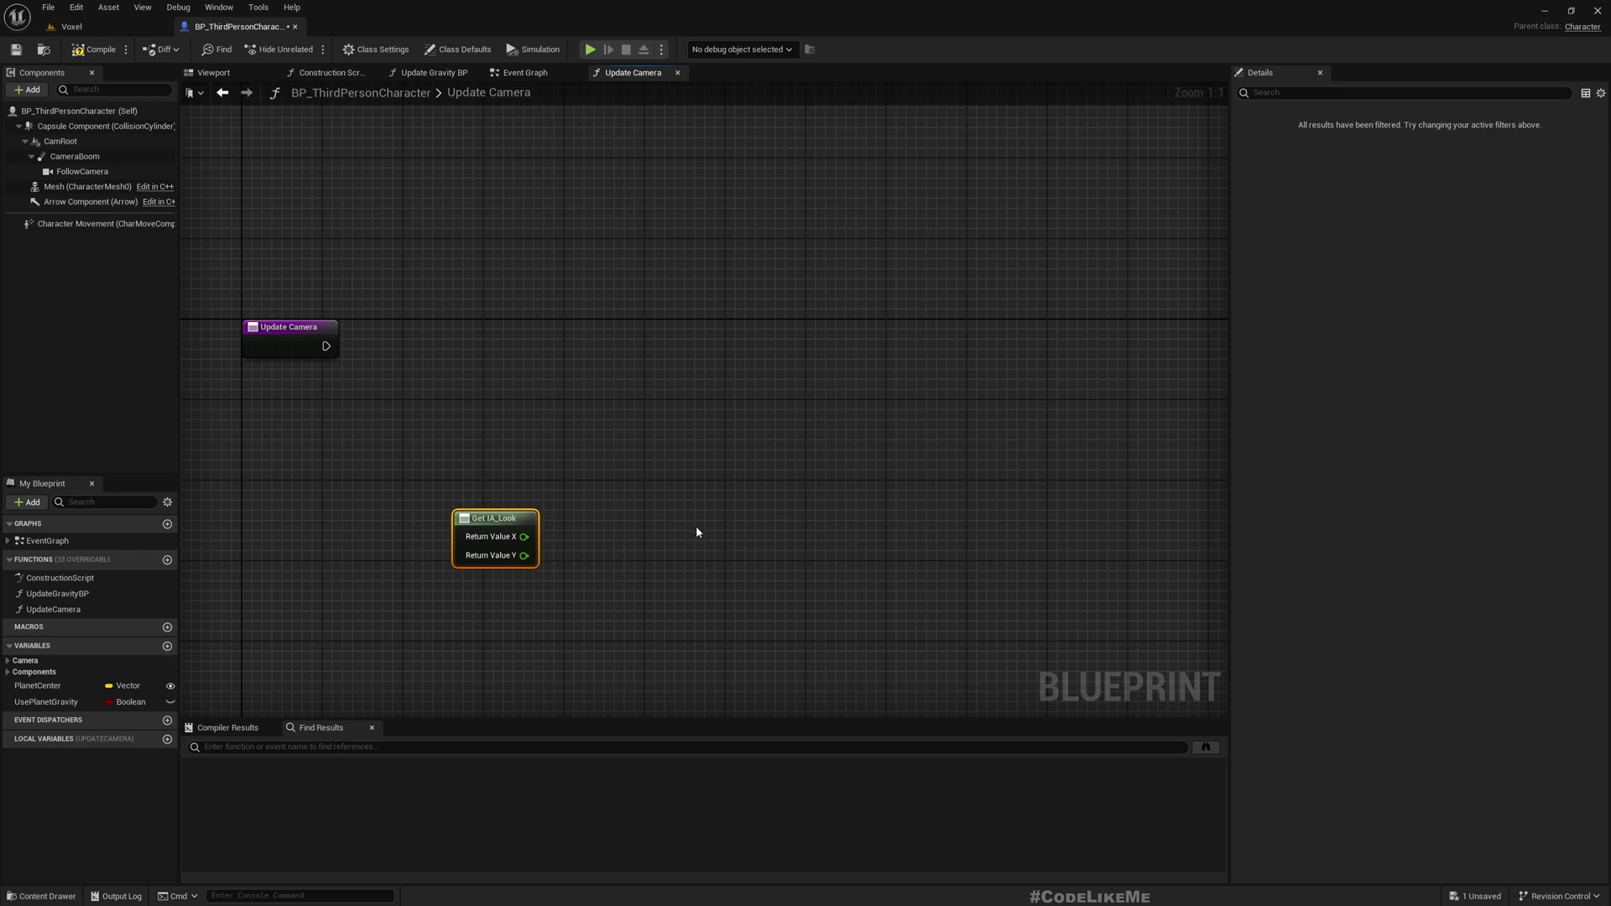
right_click_drag(462, 560, 583, 489)
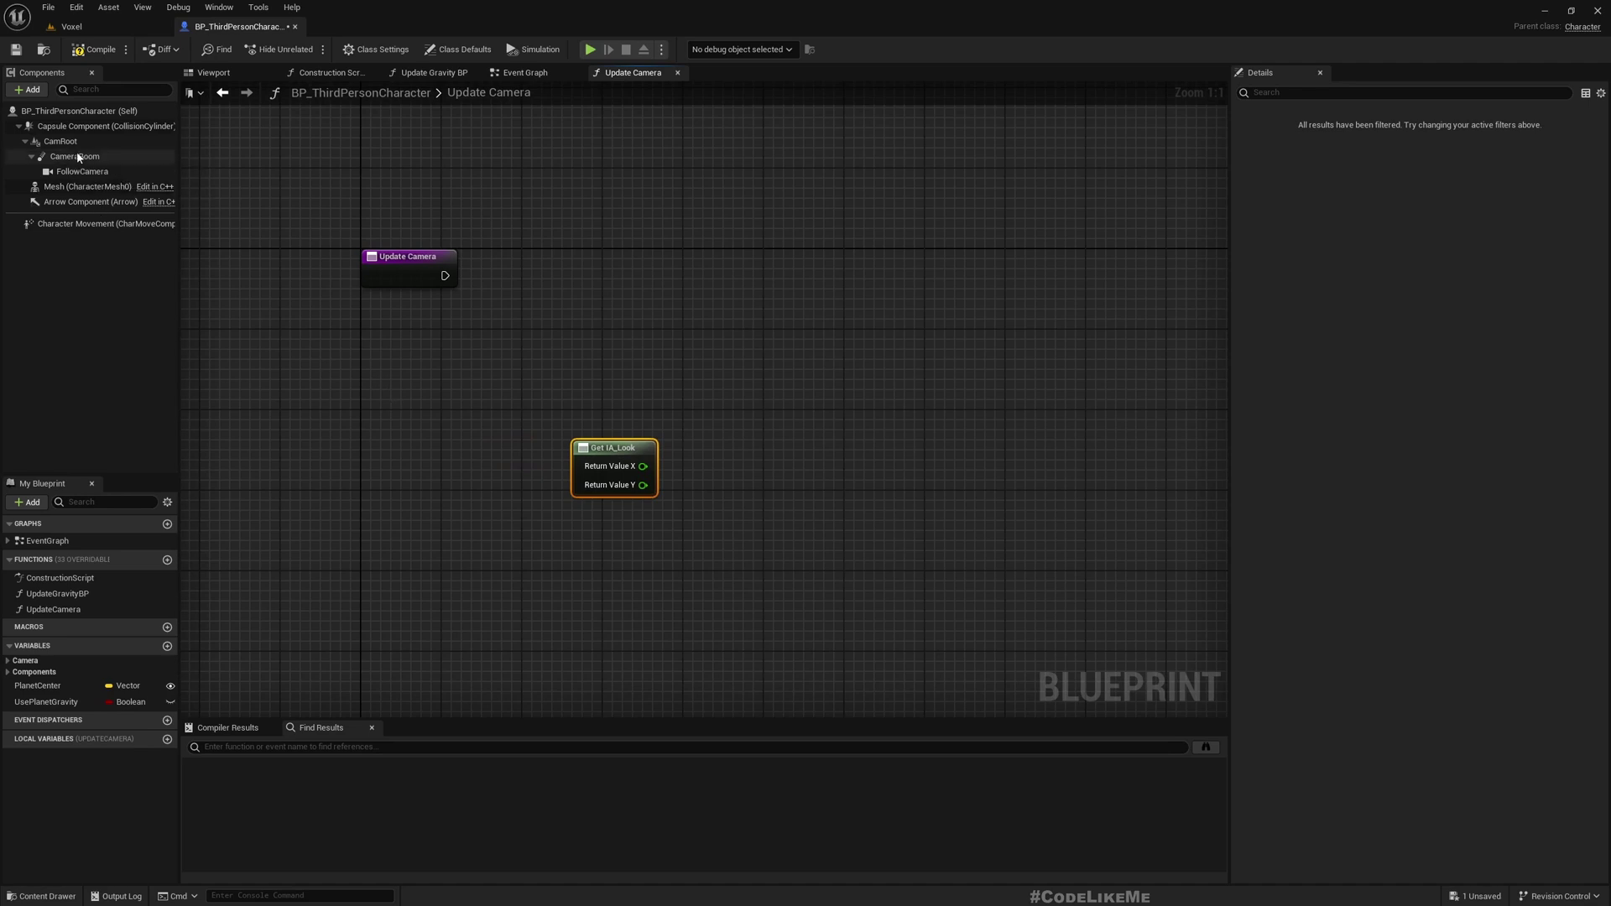
Step: Add Camera Boom's Relative Rotation getter, split into roll, pitch and yaw
mouse_move(73, 157)
left_mouse_down()
mouse_move(592, 401)
mouse_move(744, 403)
left_mouse_up()
type("get relati")
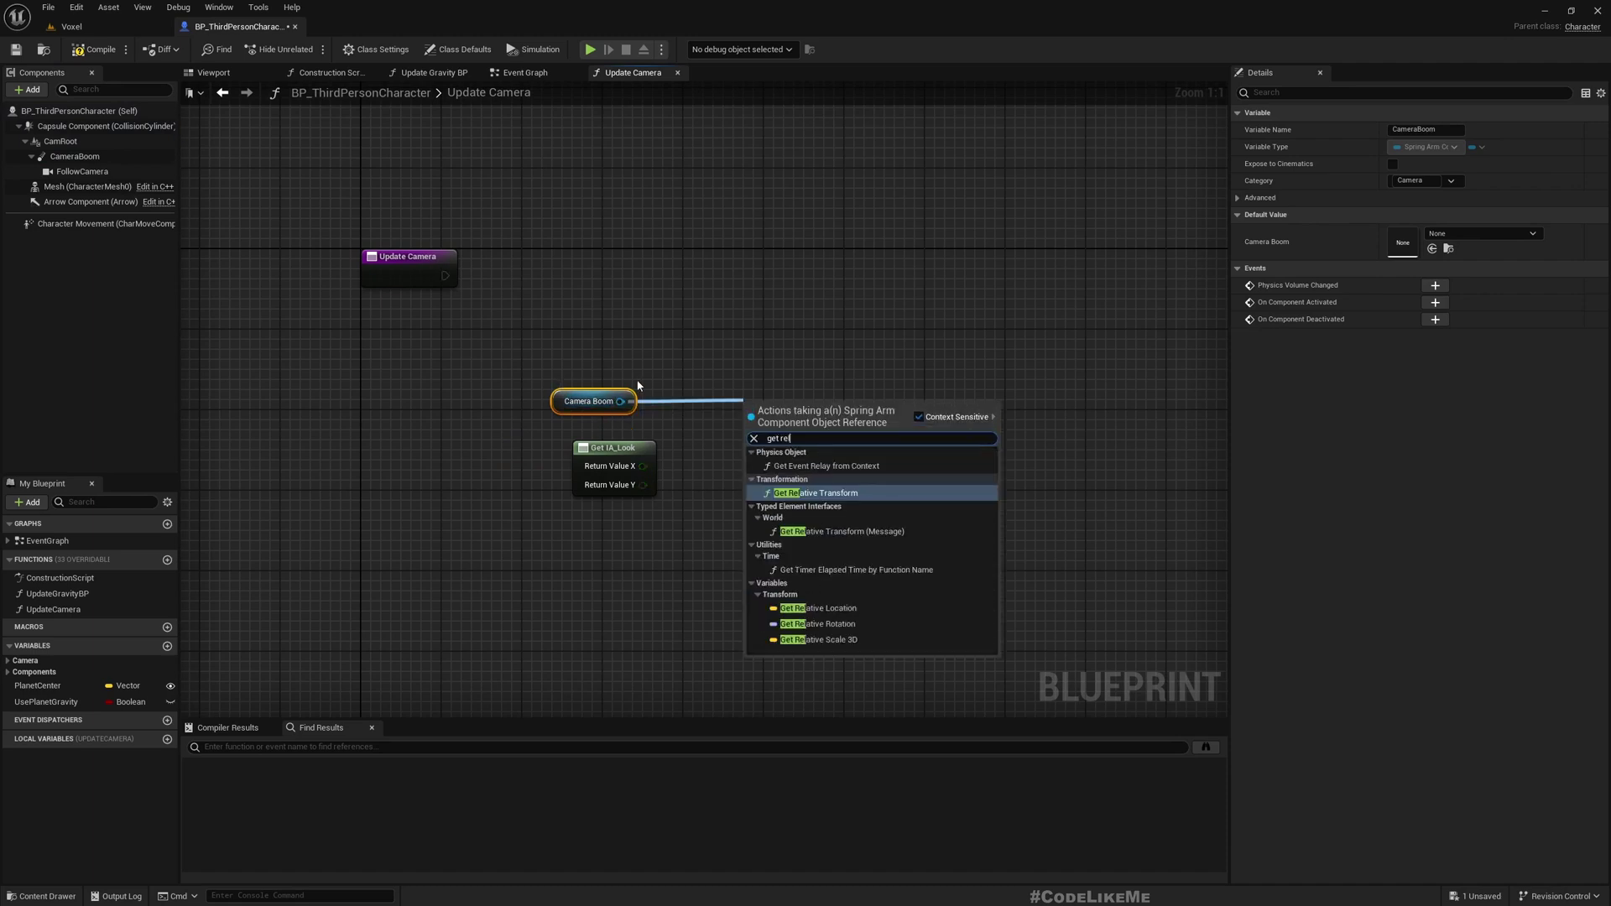
key("Down")
key("Down")
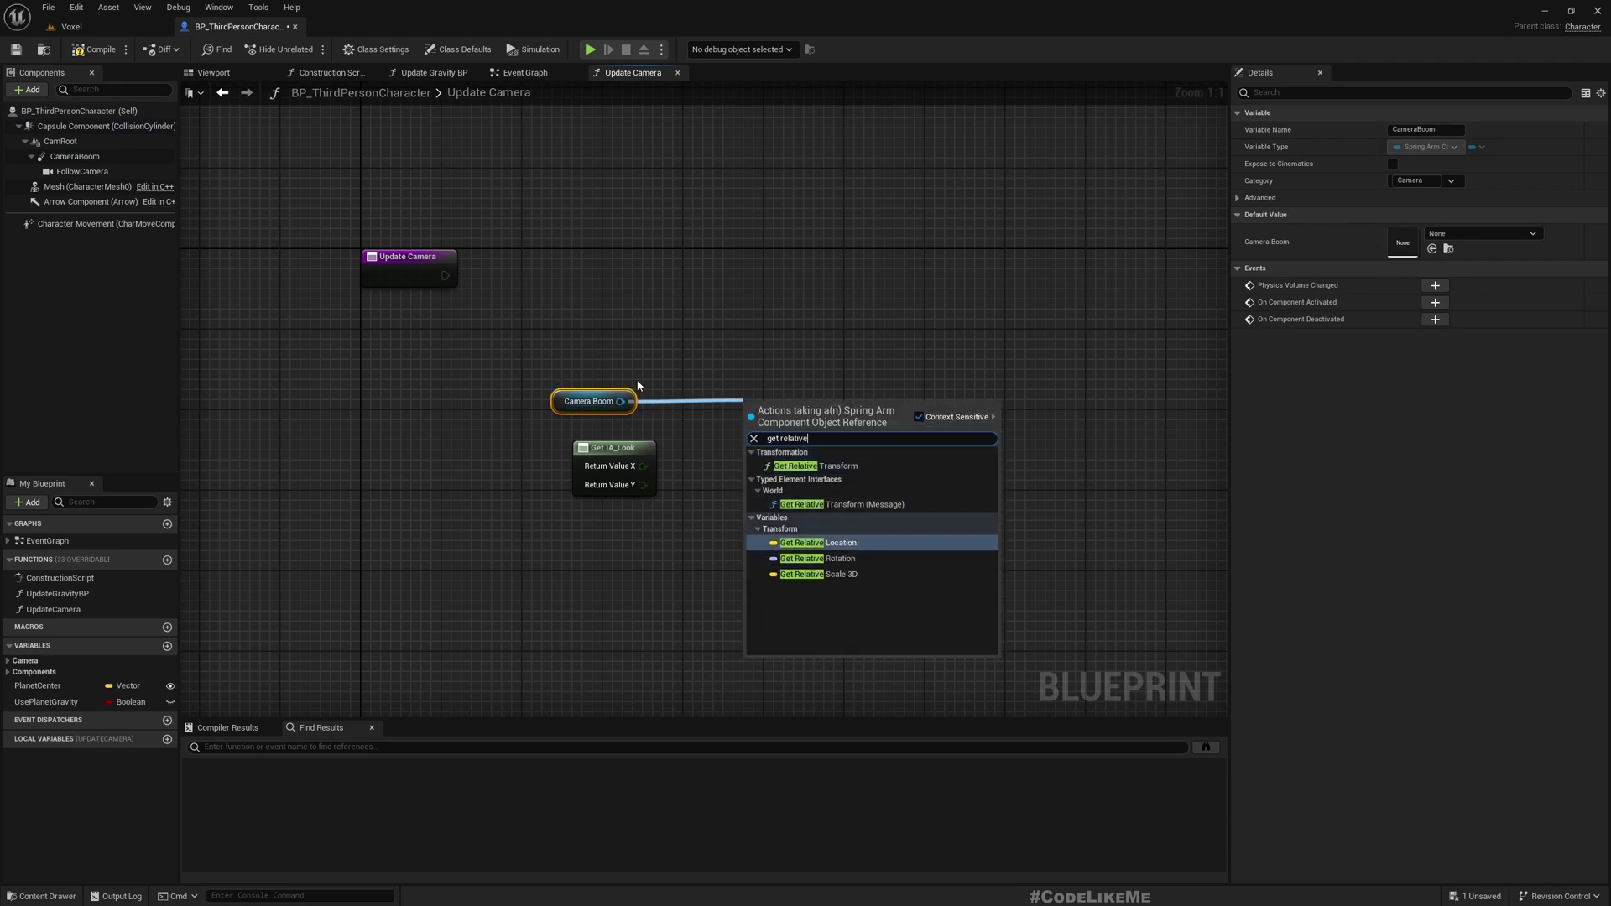
key("Down")
key("Up")
key("Down")
key("Return")
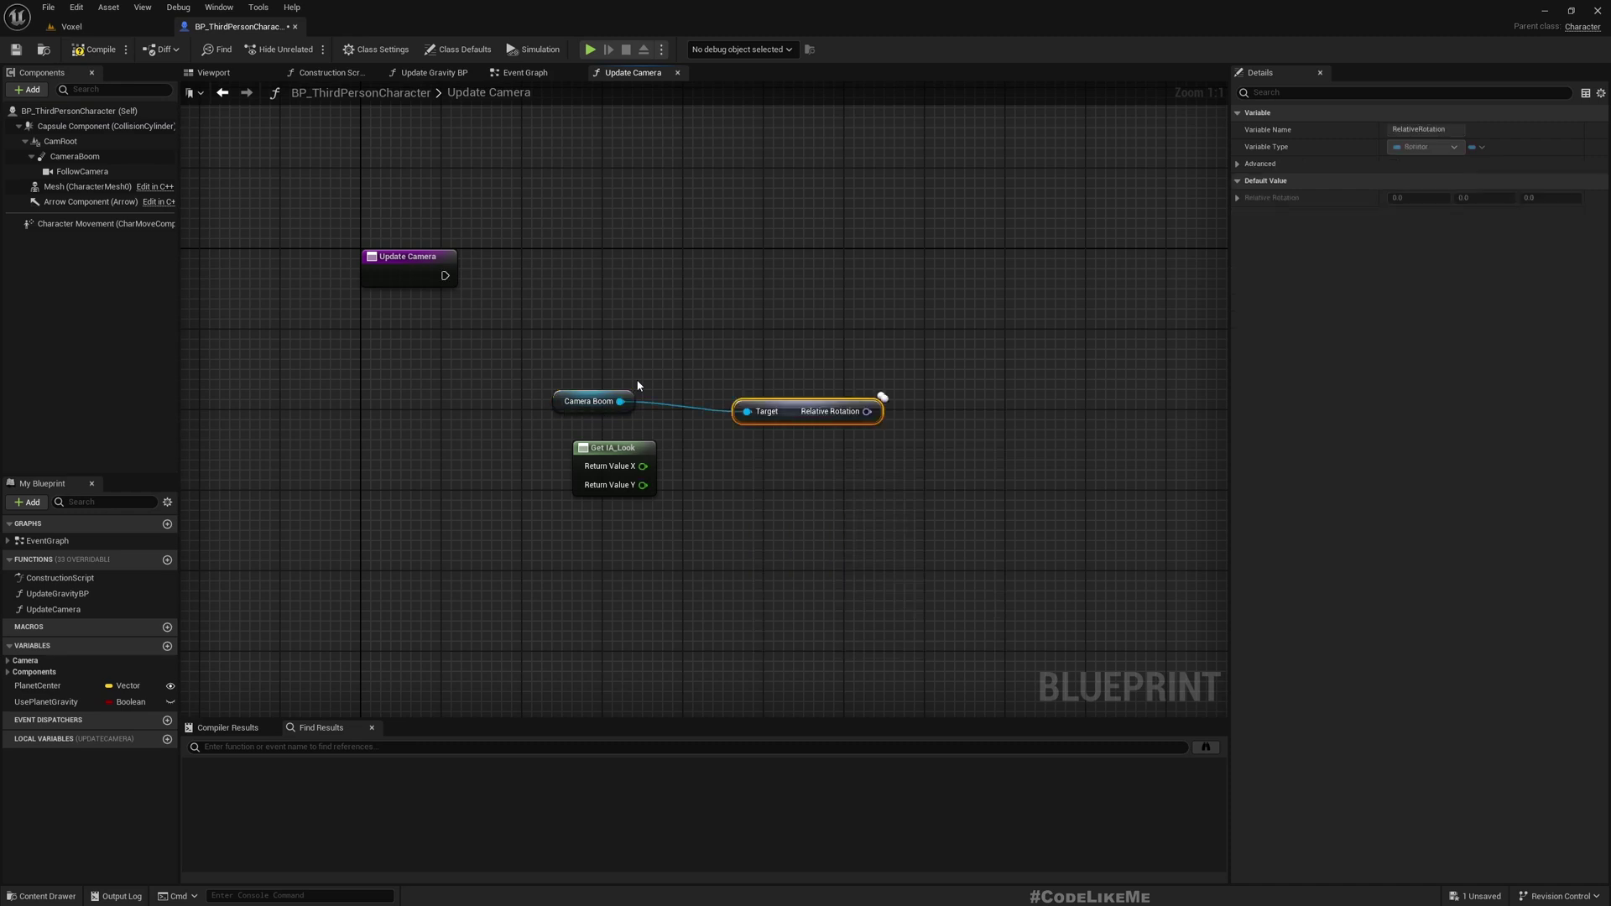
mouse_move(515, 350)
left_mouse_down()
mouse_move(762, 416)
mouse_move(587, 376)
mouse_move(557, 385)
left_mouse_up()
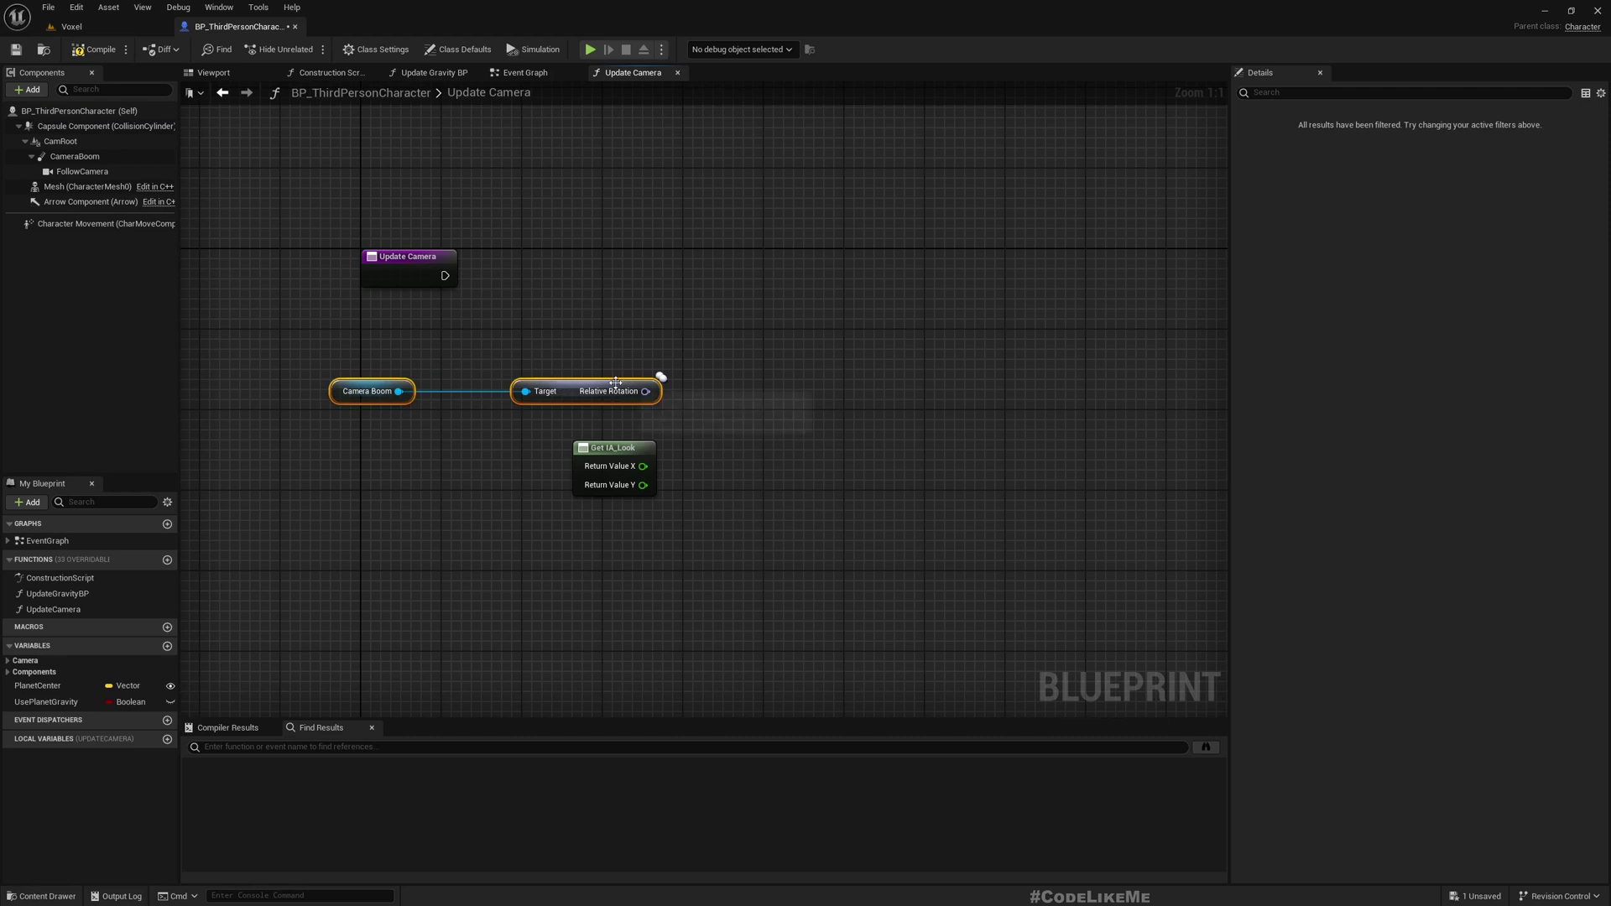
right_click(642, 394)
left_click(701, 446)
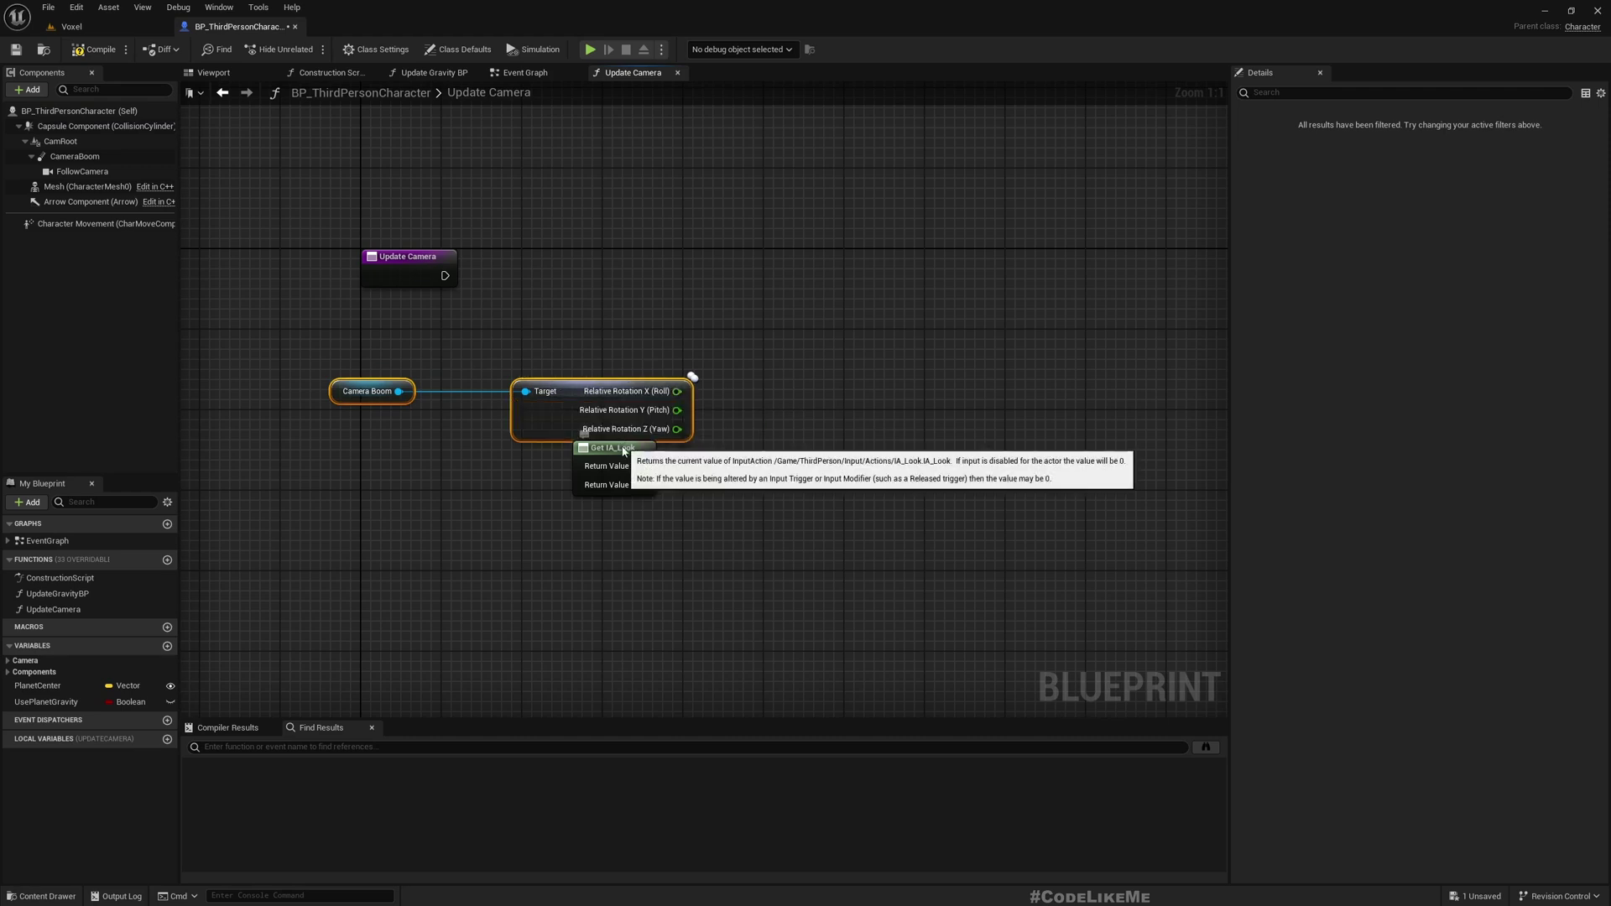
left_click_drag(621, 451, 641, 519)
right_click_drag(642, 519, 550, 461)
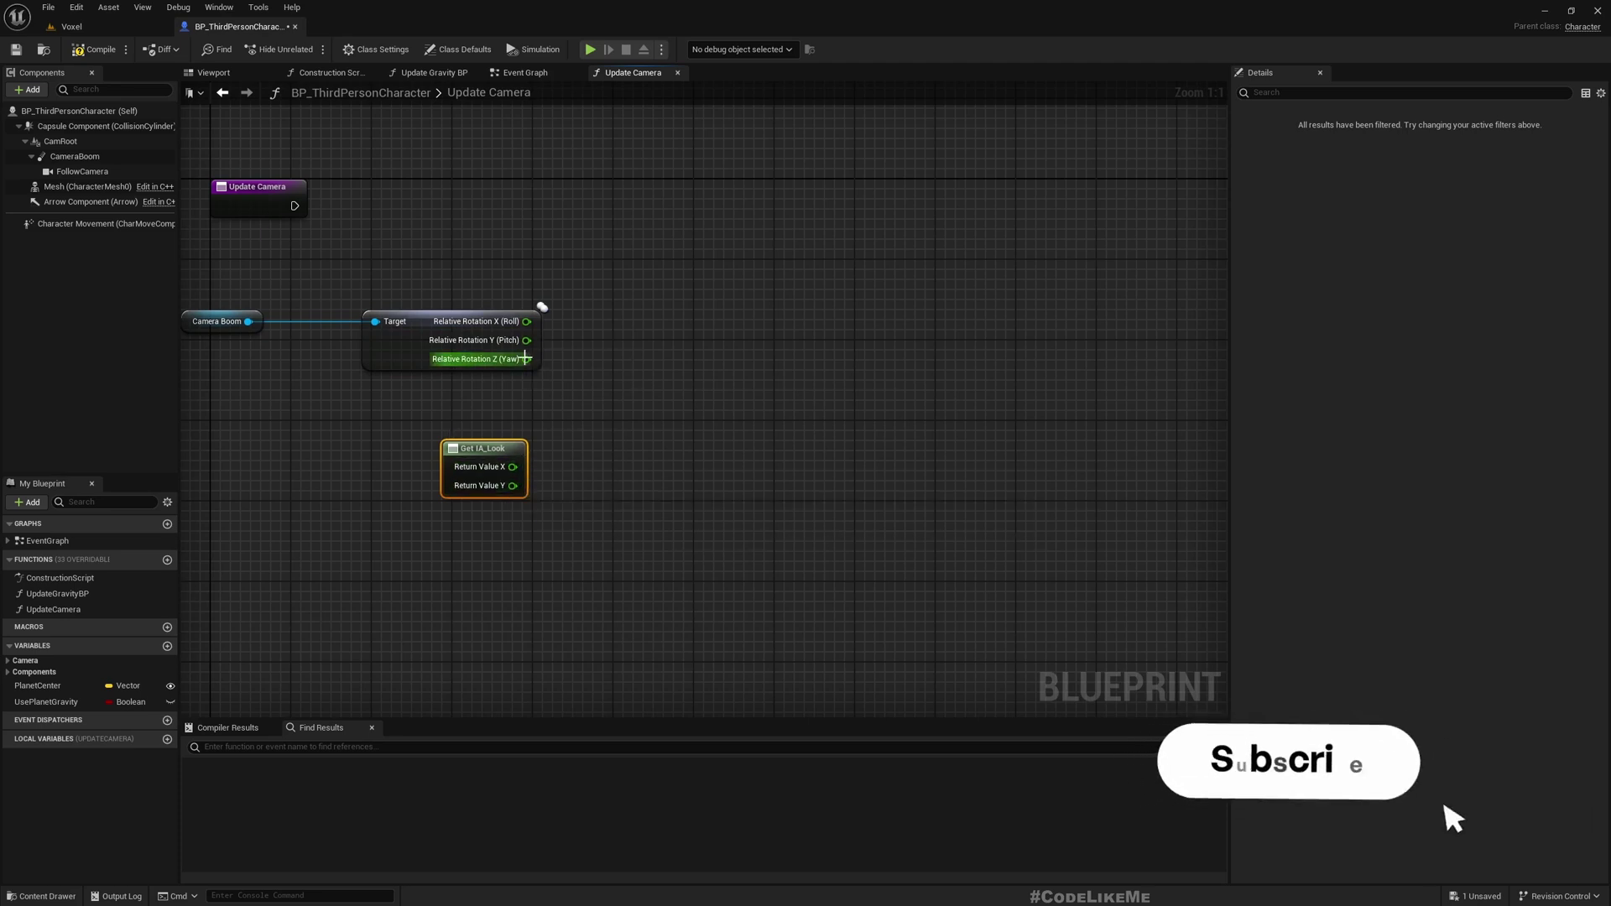
Step: Add an Addition node summing boom yaw with look X
left_click_drag(526, 358, 591, 425)
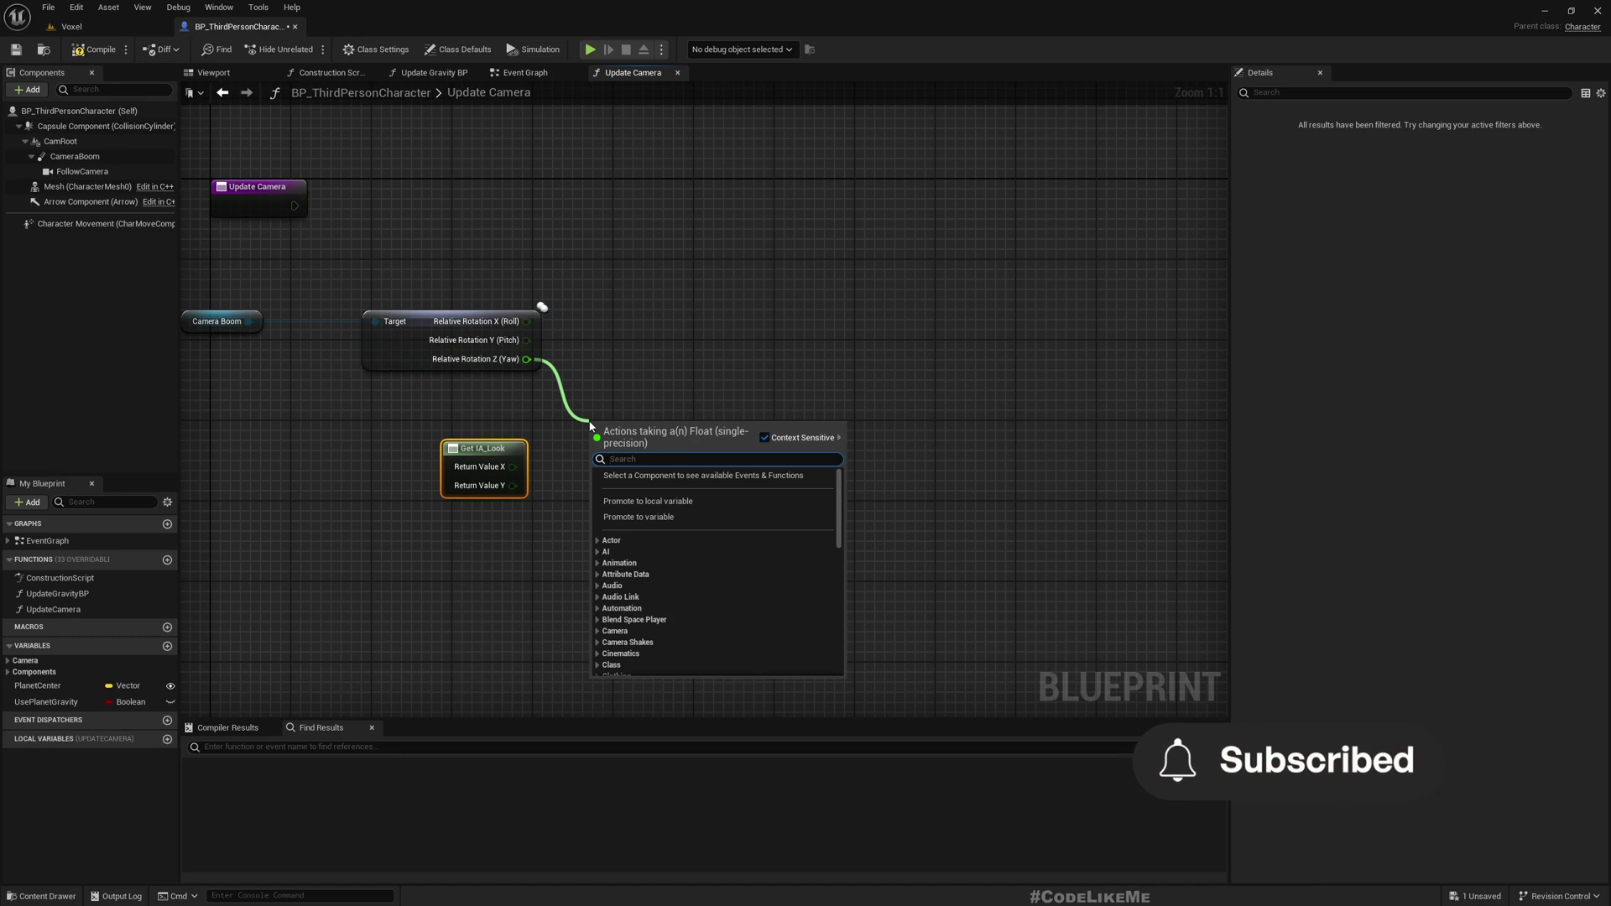
type("+")
key("Return")
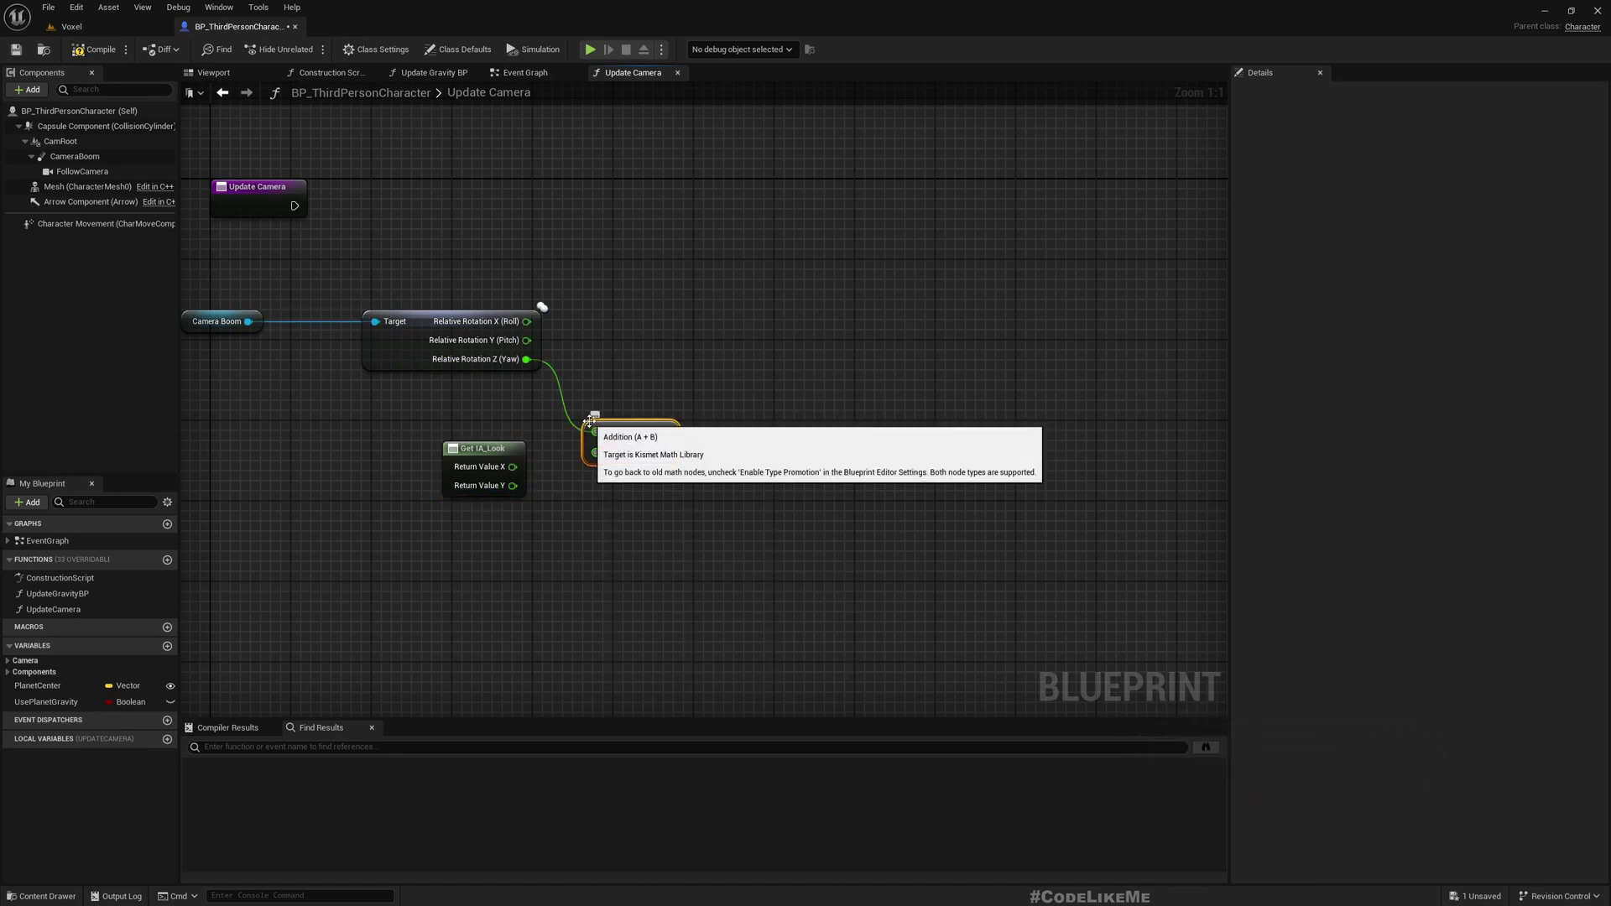
left_click_drag(510, 487, 510, 490)
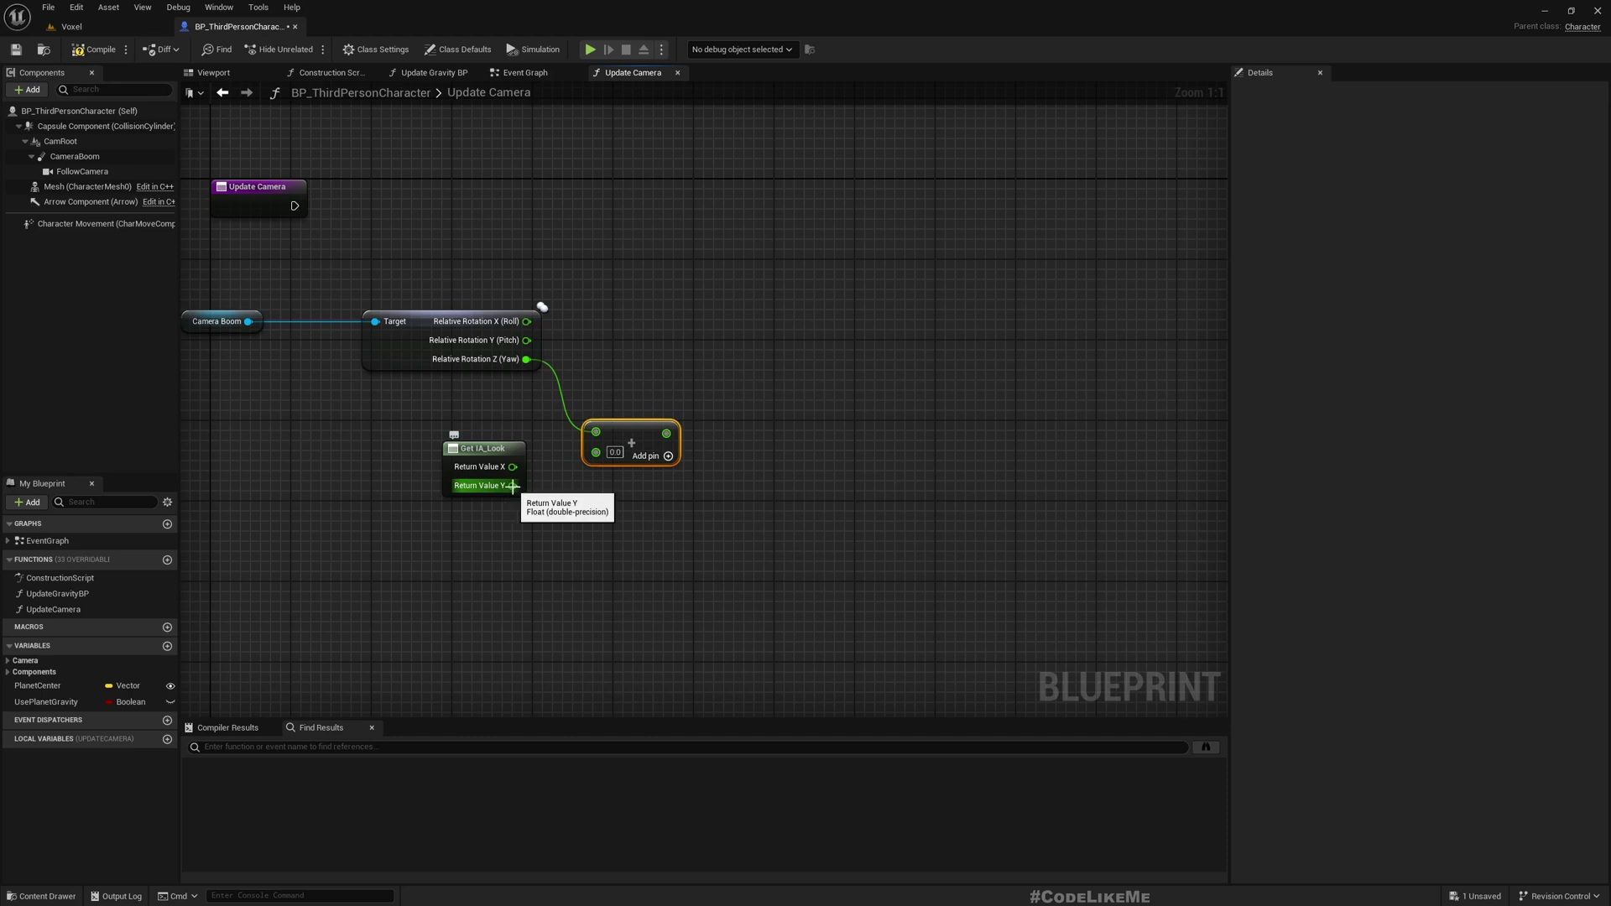
left_click_drag(510, 467, 595, 454)
Step: Add an Addition node summing boom pitch with look Y
right_click_drag(668, 356, 655, 341)
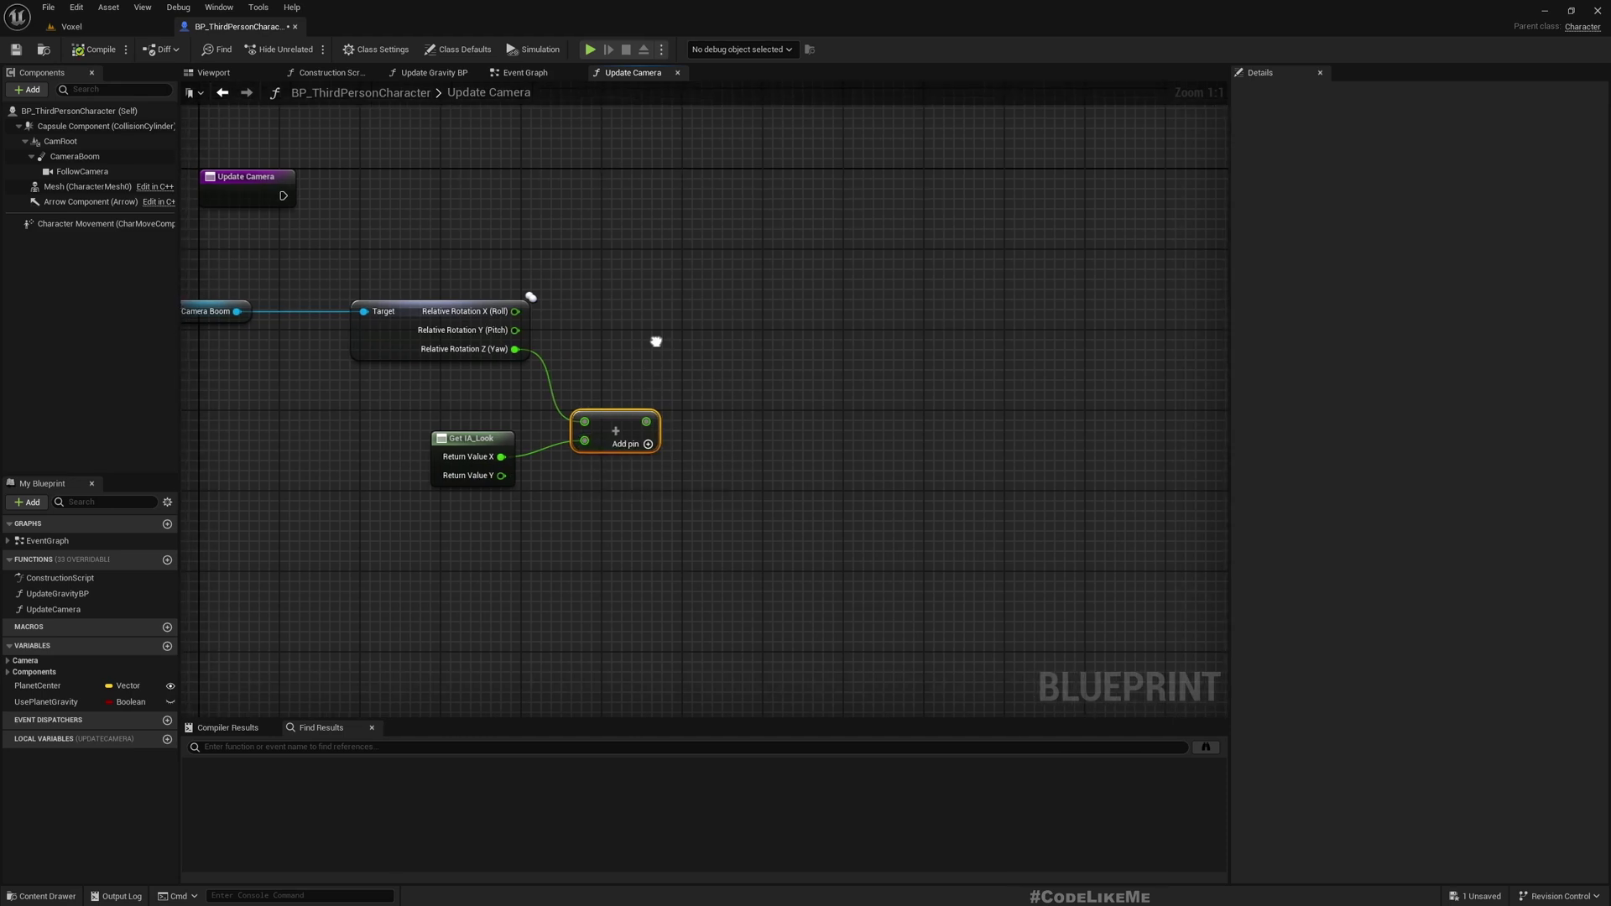
mouse_move(514, 324)
left_mouse_down()
mouse_move(587, 494)
mouse_move(572, 480)
left_mouse_up()
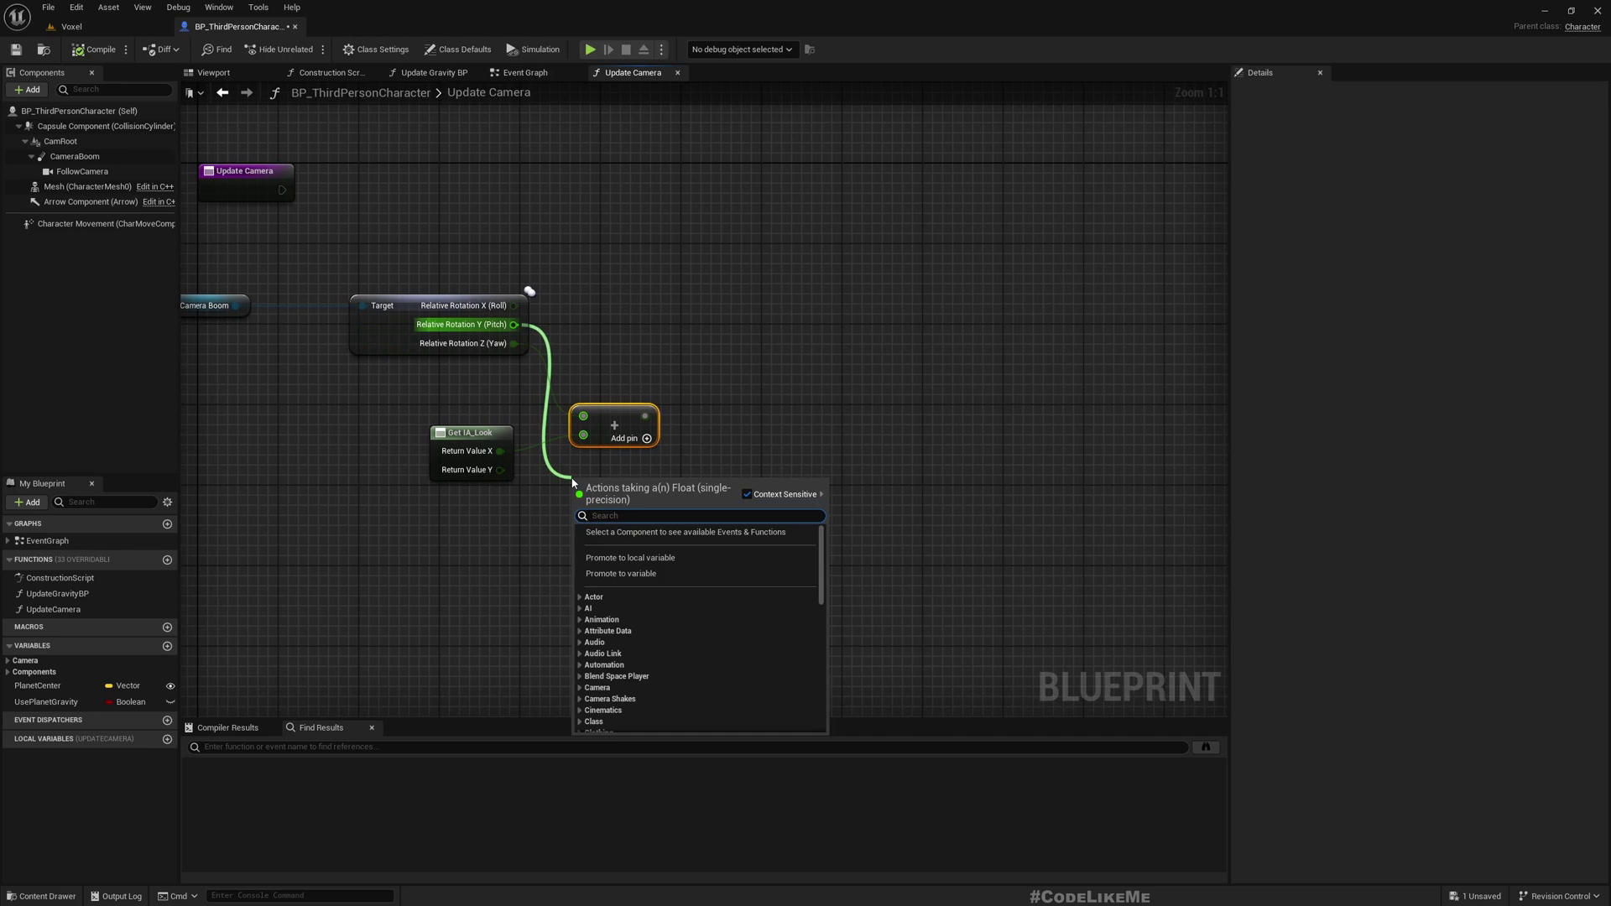
type("+")
key("Return")
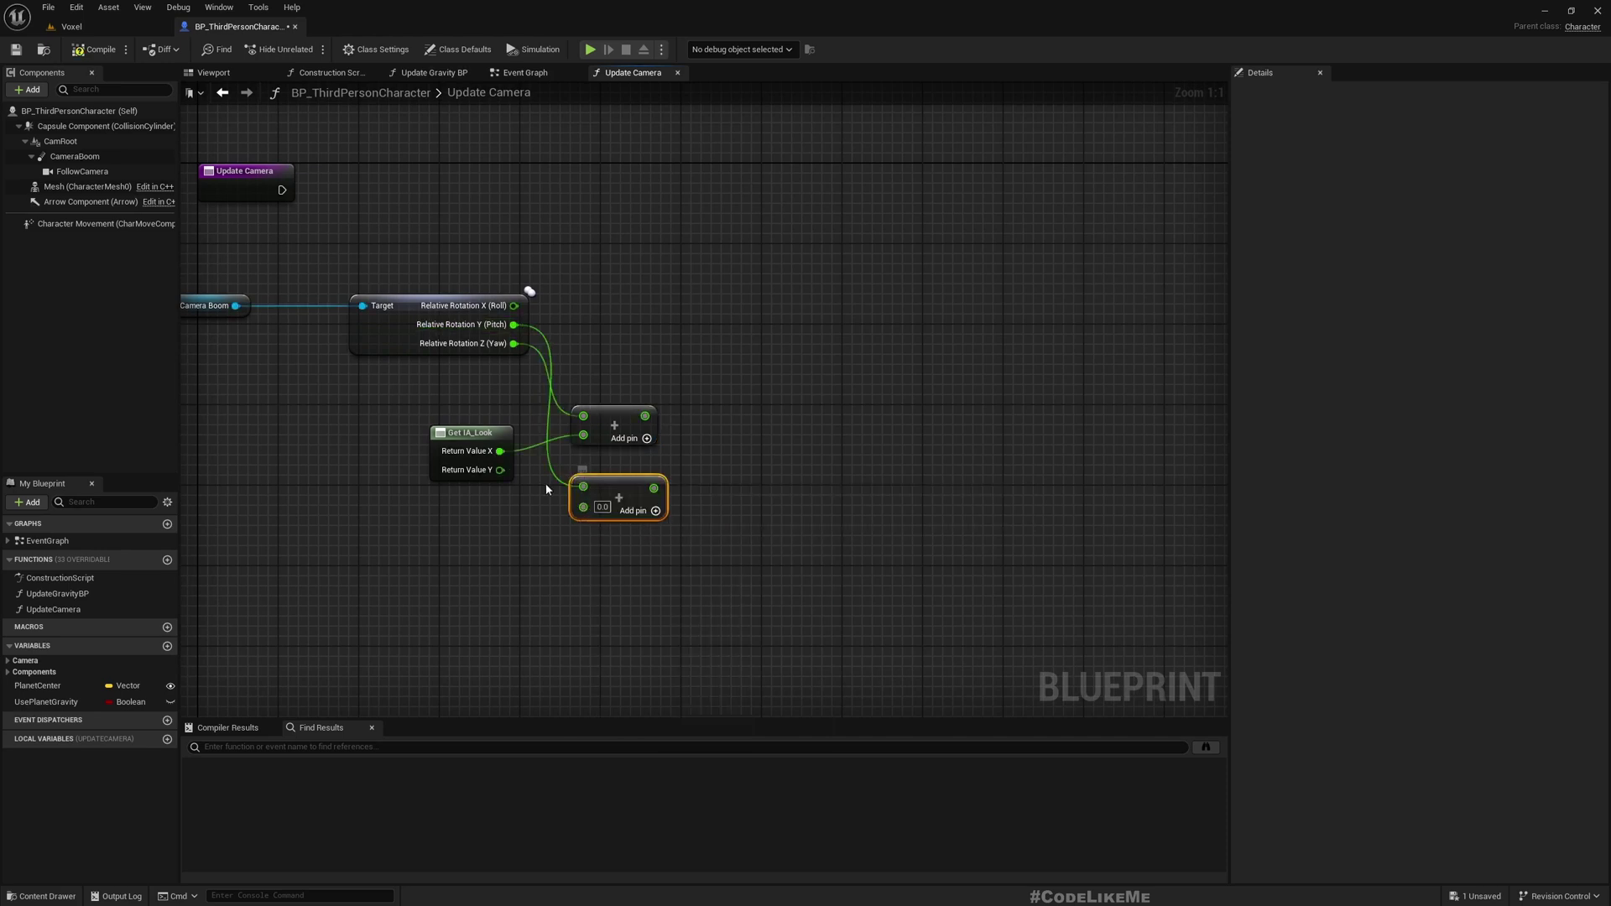
mouse_move(499, 469)
left_mouse_down()
mouse_move(577, 521)
mouse_move(583, 505)
left_mouse_up()
scroll(634, 476, "down", 2)
scroll(626, 532, "down", 1)
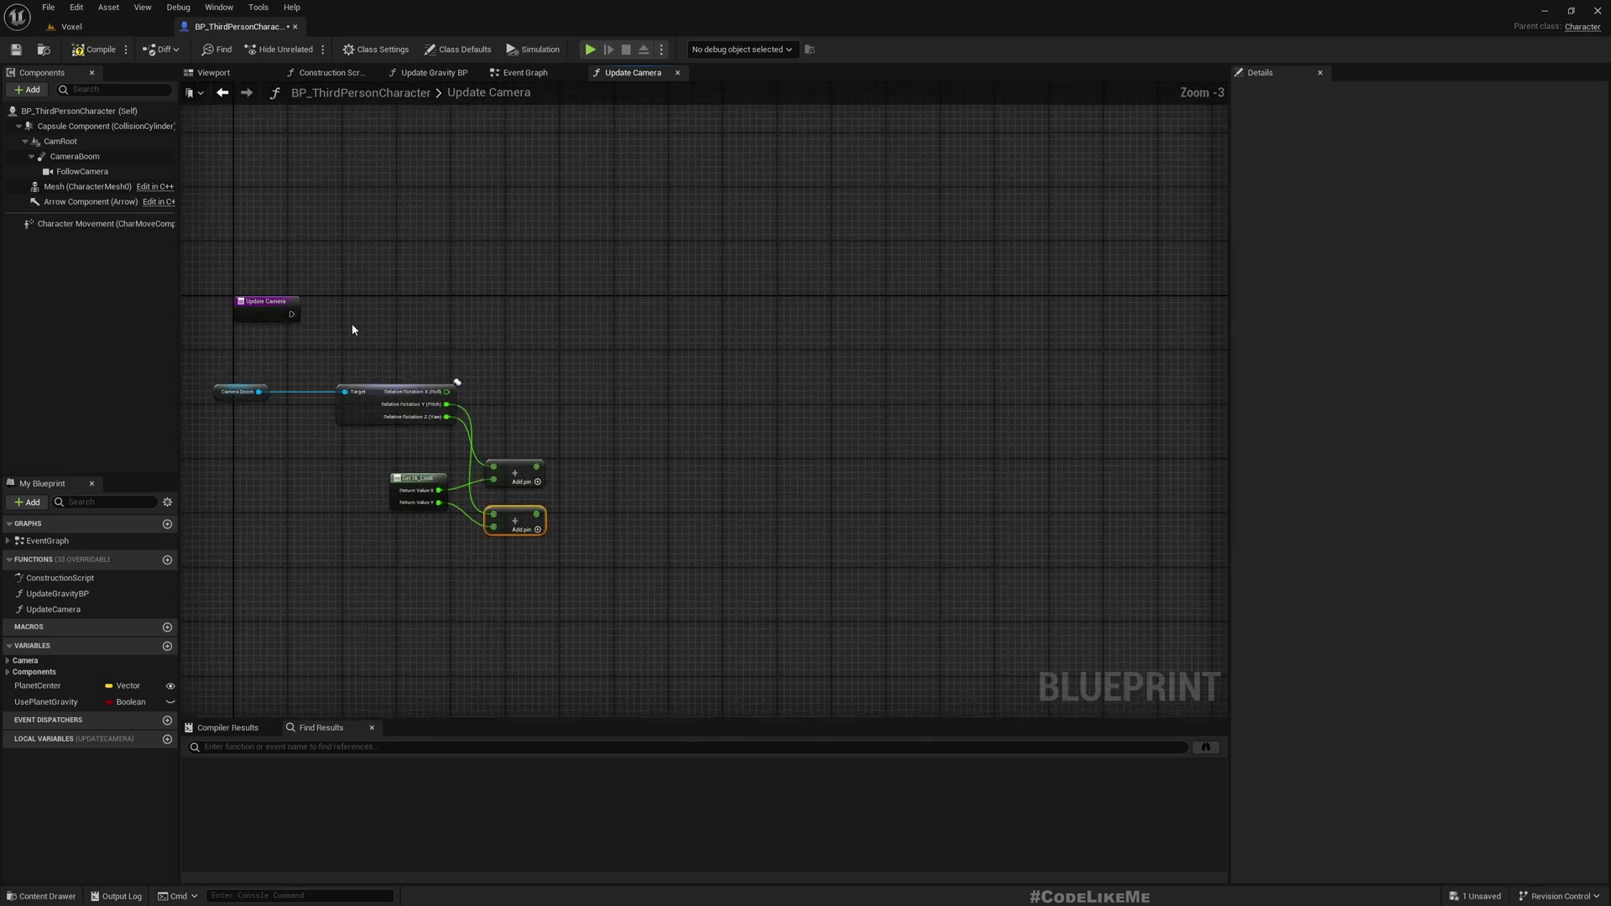
Step: Add Set Relative Rotation on Camera Boom, splitting New Rotation, with yaw sum to Z, pitch sum to Y
left_click_drag(216, 367, 615, 565)
left_click_drag(363, 414, 520, 421)
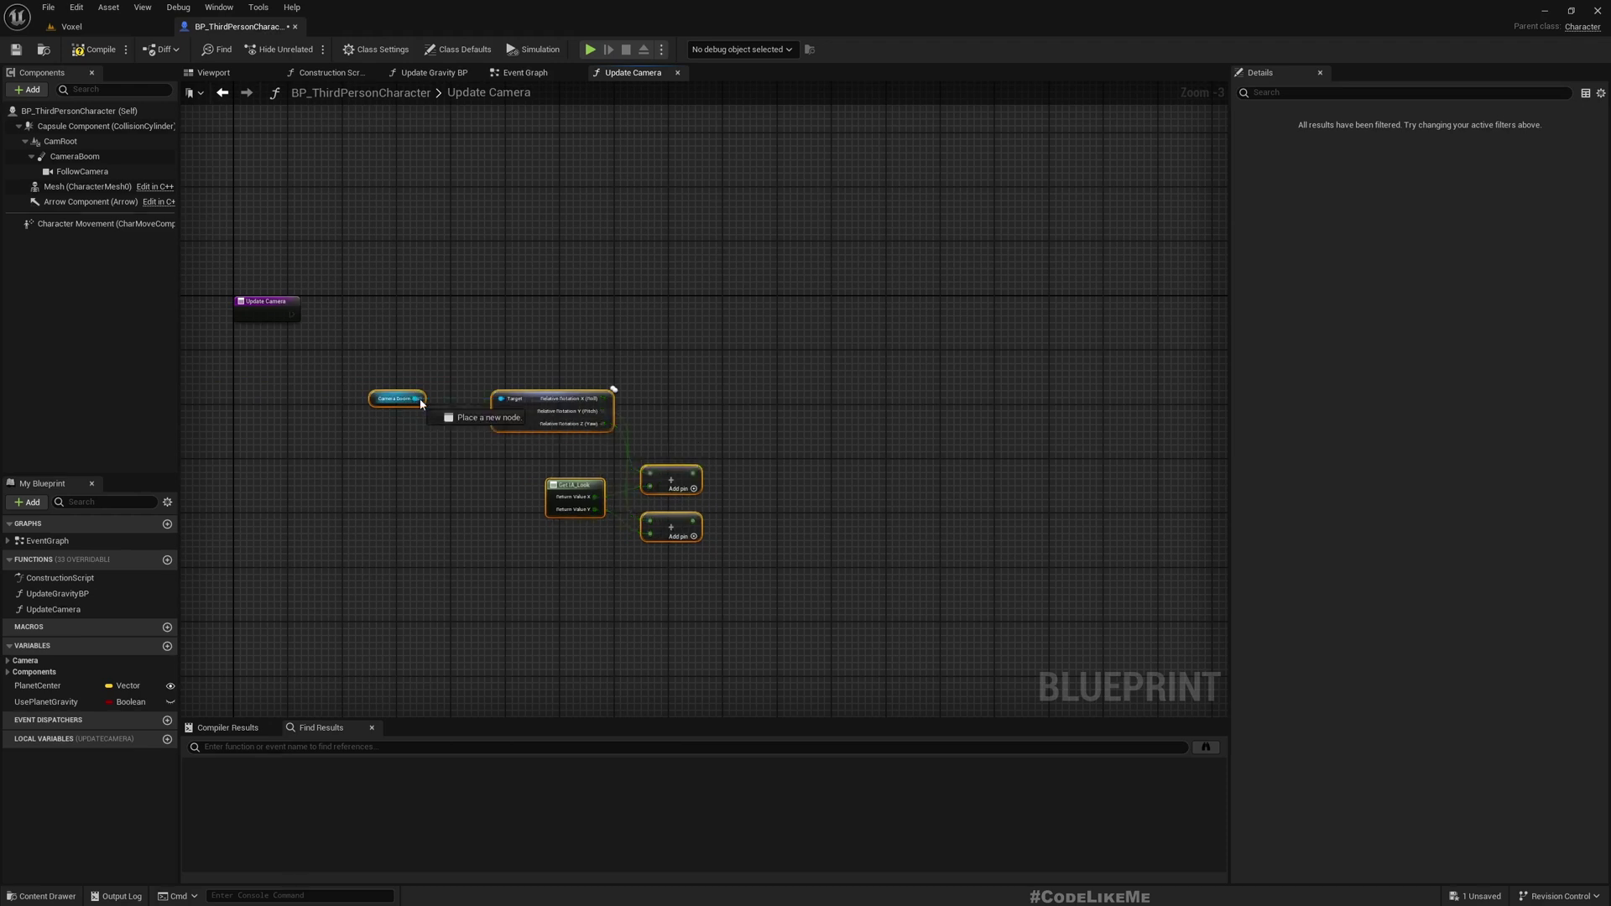
left_click_drag(419, 398, 664, 337)
type("set relative")
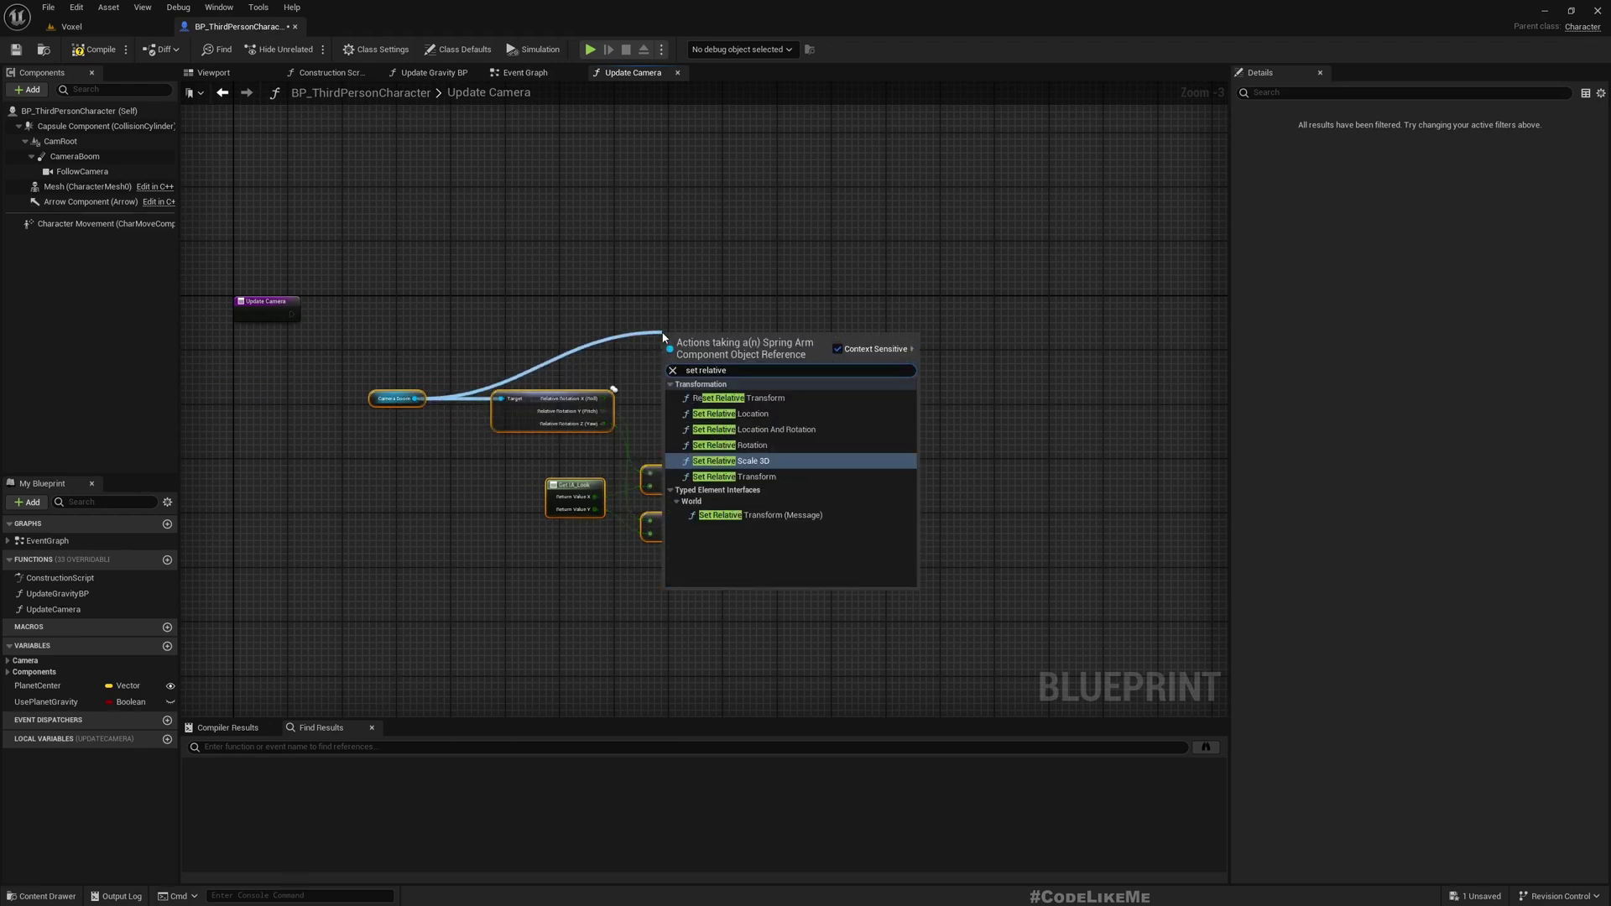
key("Up")
key("Return")
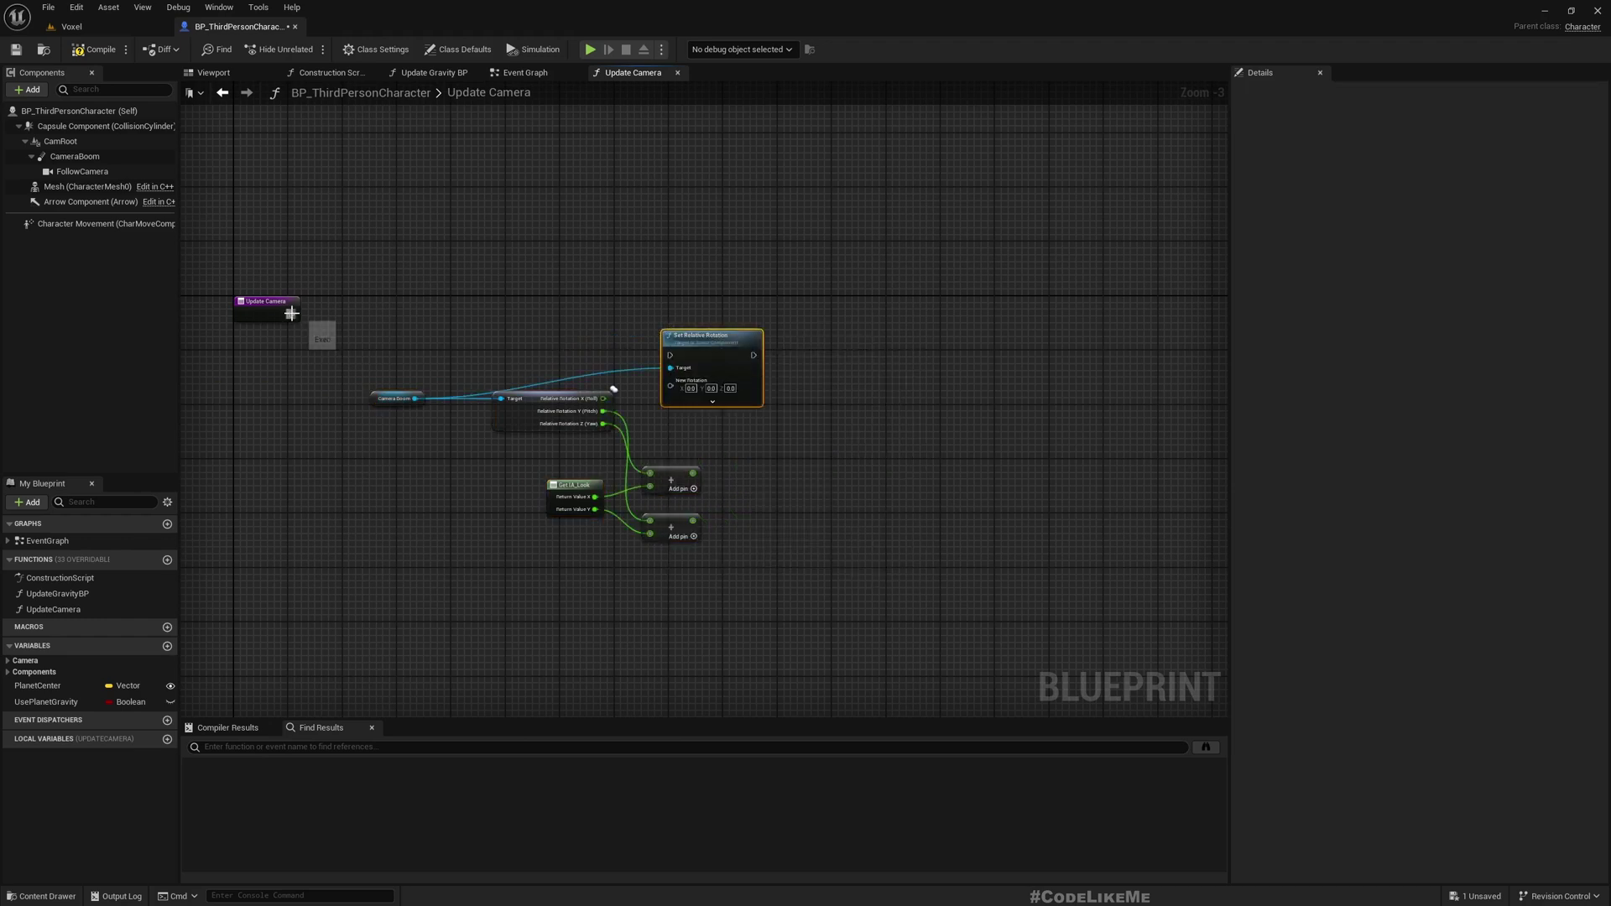
mouse_move(291, 314)
left_mouse_down()
mouse_move(668, 355)
mouse_move(790, 316)
left_mouse_up()
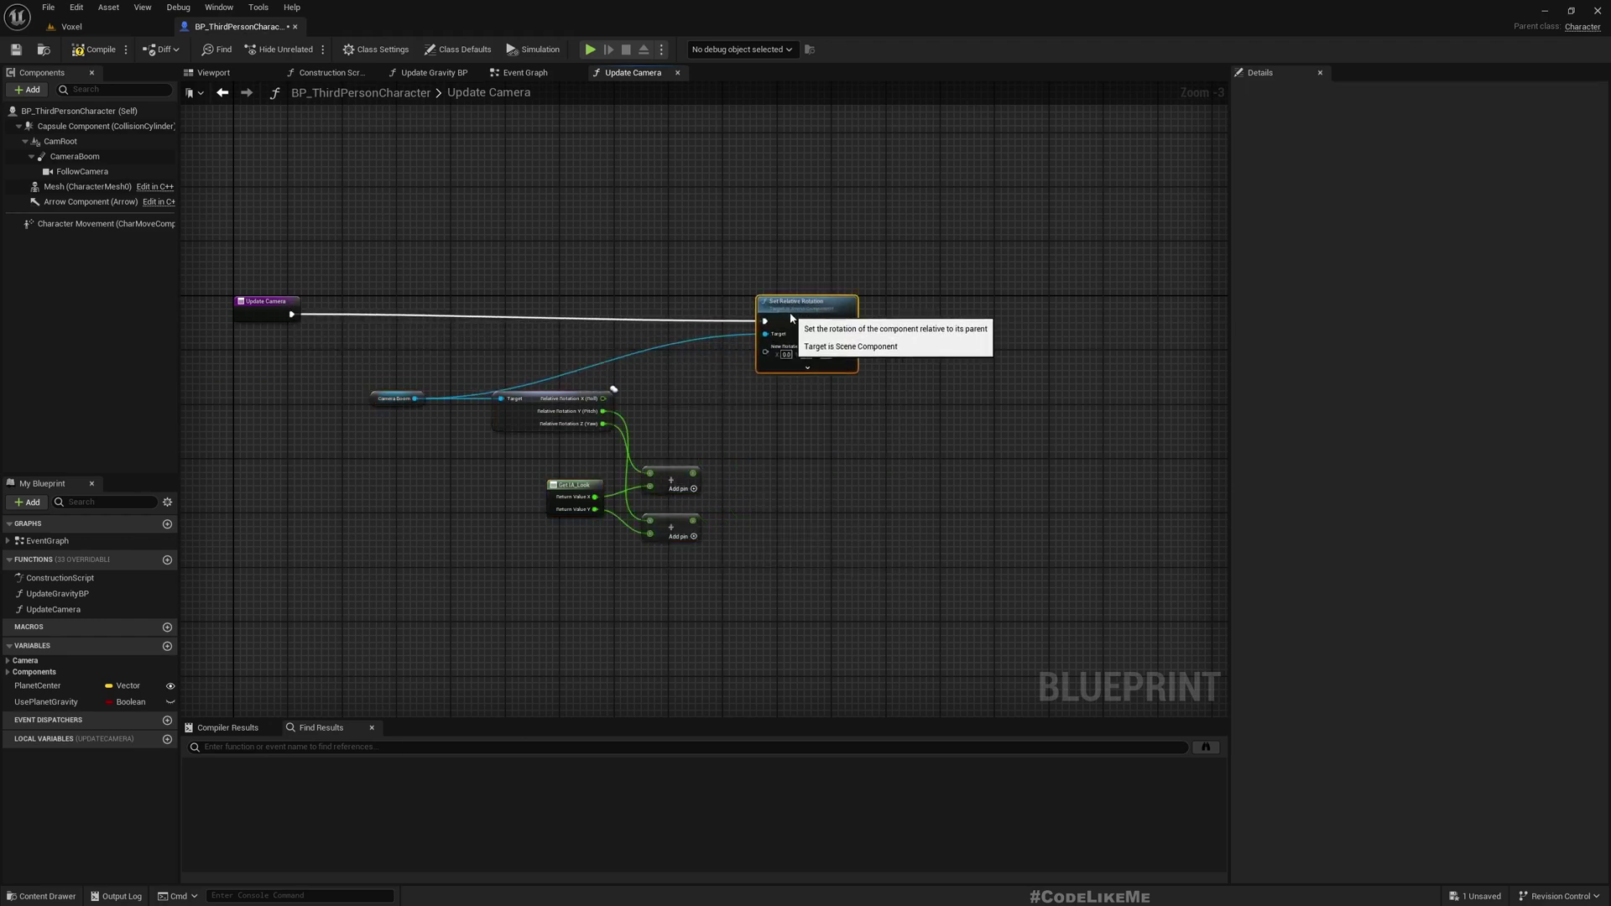
scroll(755, 339, "up", 1)
right_click(775, 355)
left_click(798, 405)
scroll(831, 322, "up", 1)
scroll(691, 492, "up", 1)
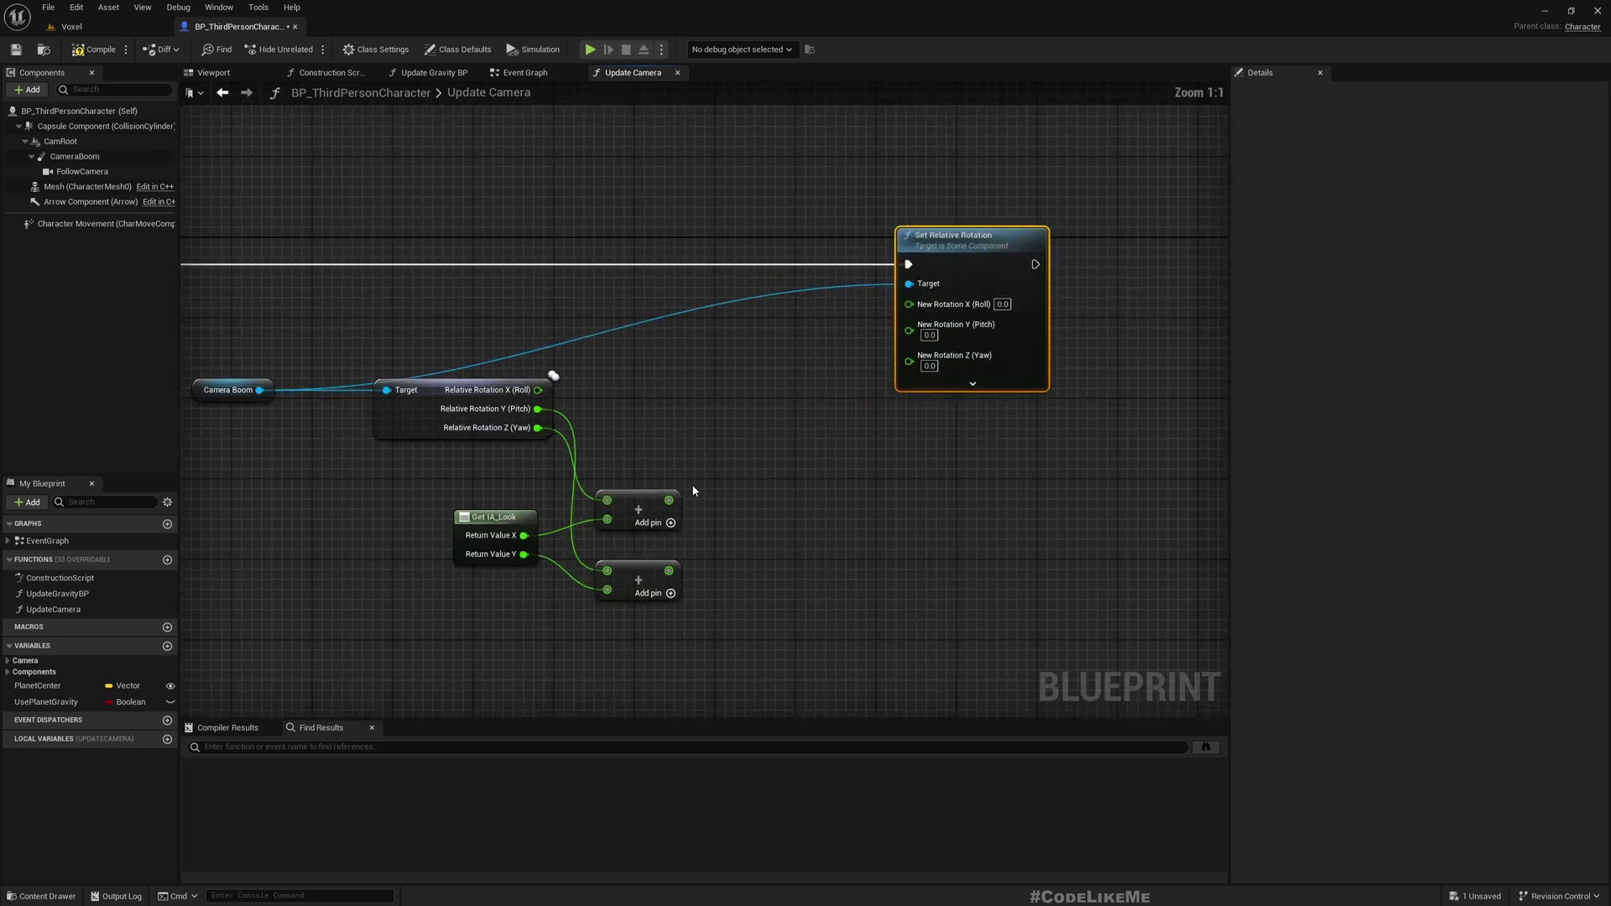
left_click_drag(669, 500, 900, 368)
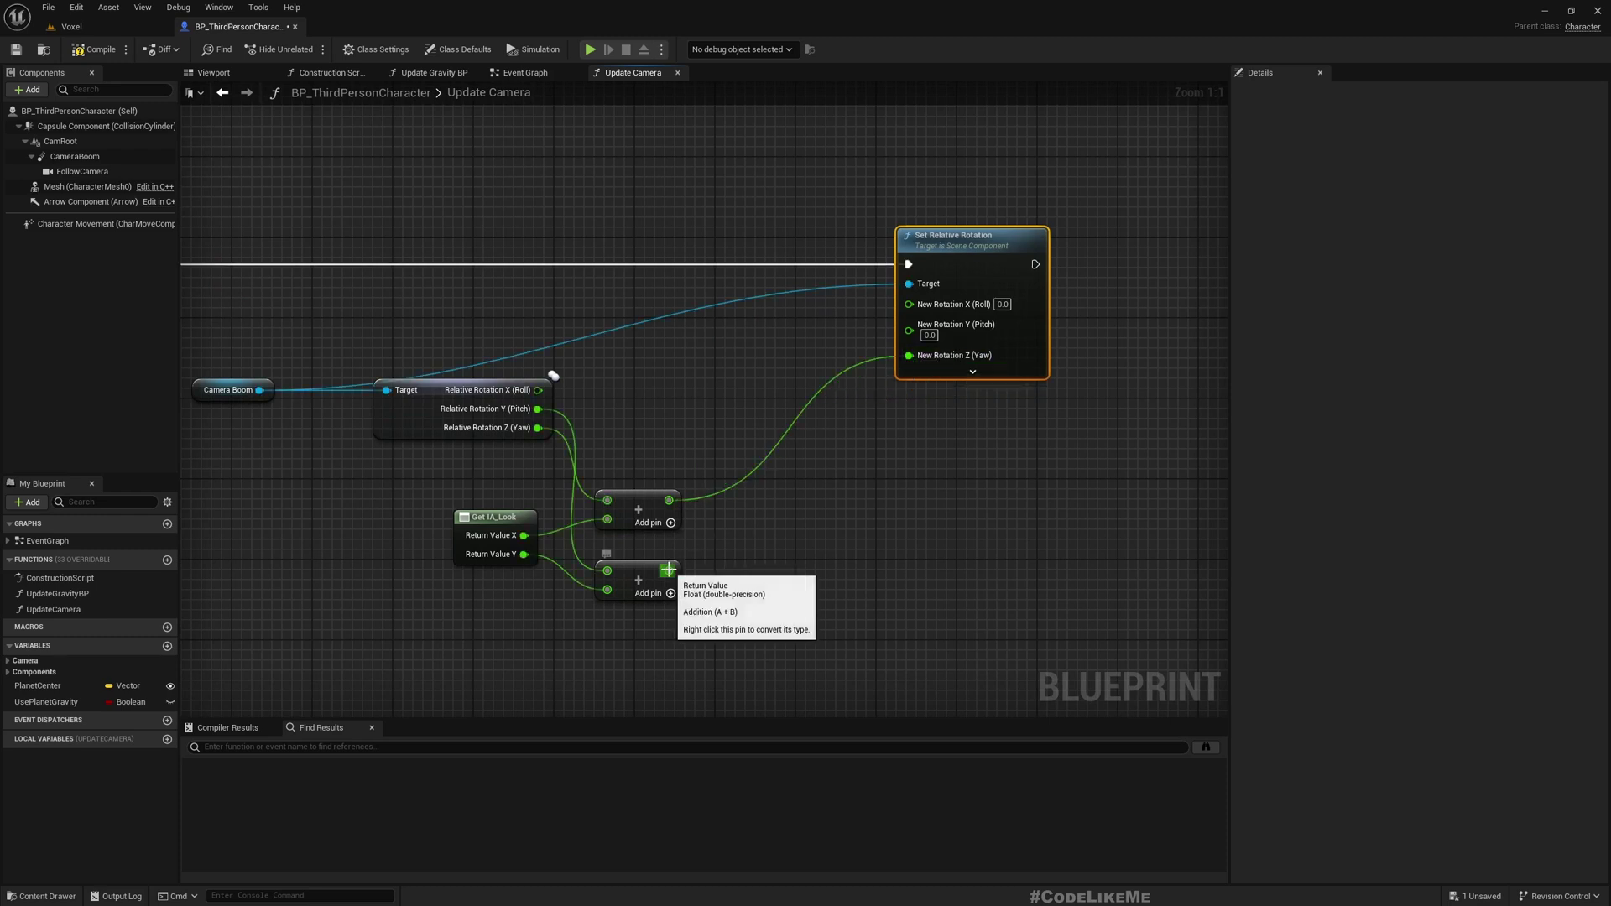
left_click_drag(668, 569, 910, 326)
Step: Compile the character blueprint and play-test it in the Voxel level
left_click(96, 49)
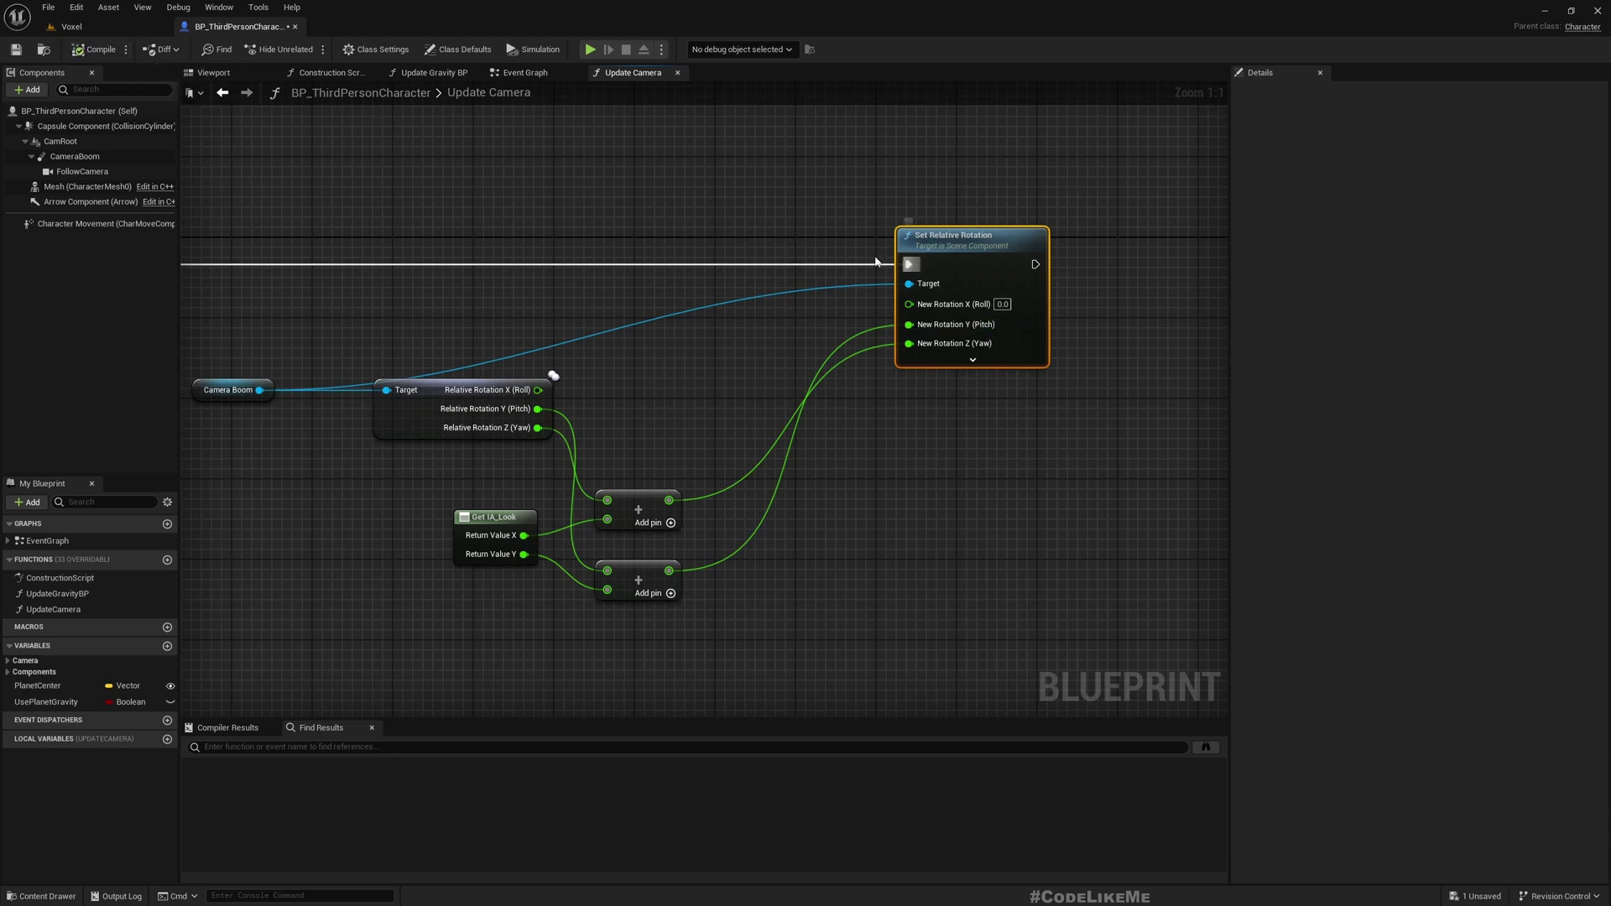
left_click(72, 25)
key("F11")
left_click(699, 304)
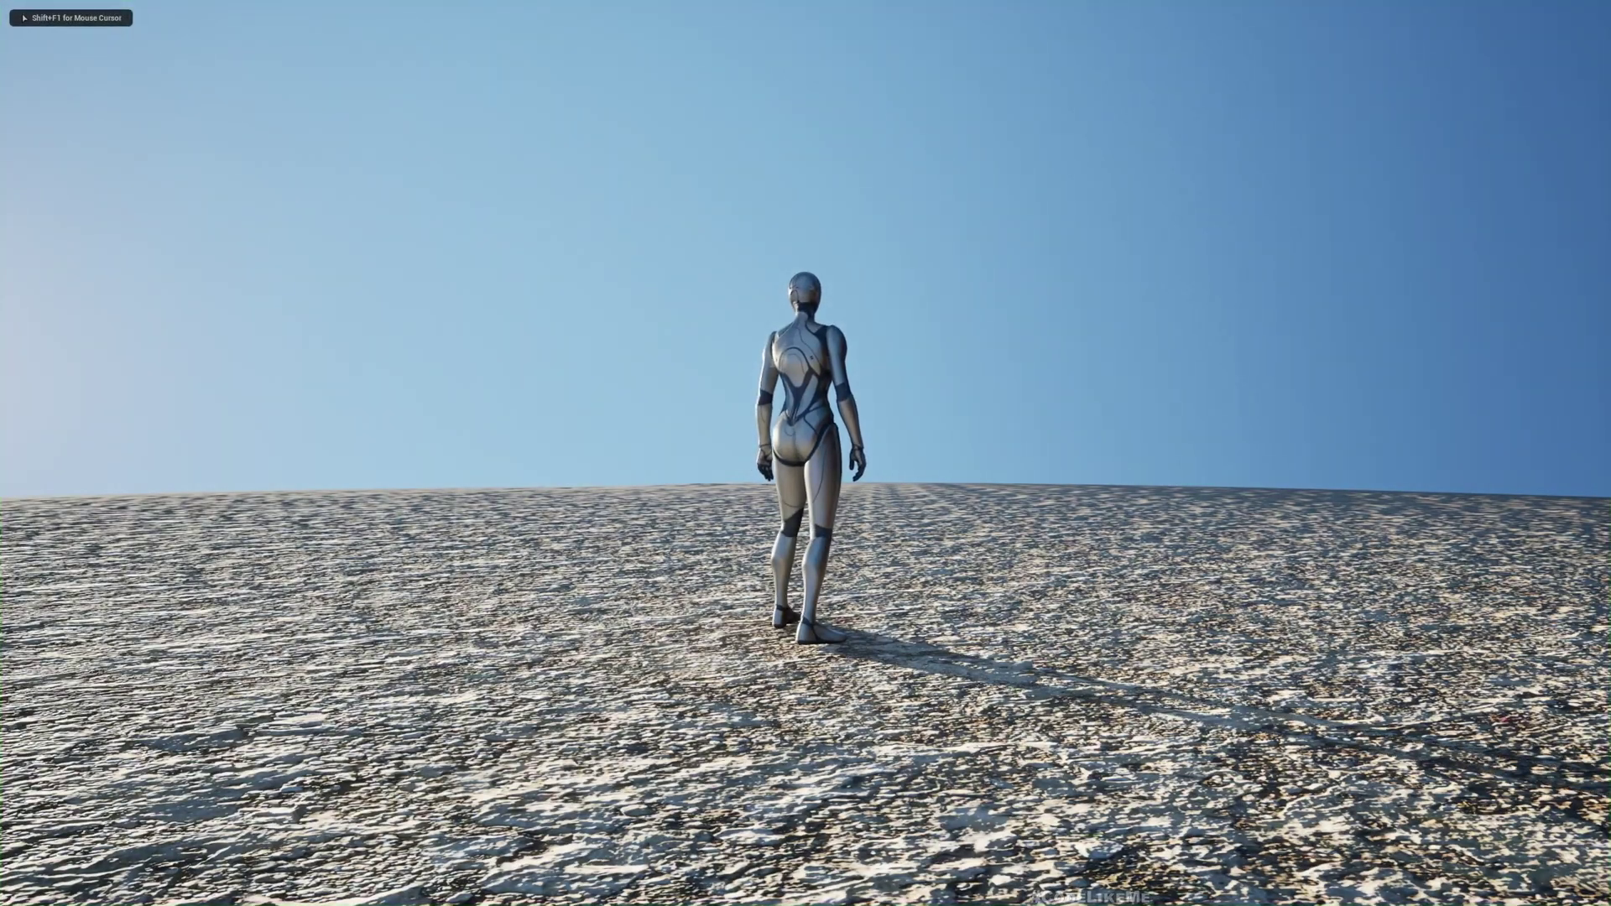
key("F11")
key("Escape")
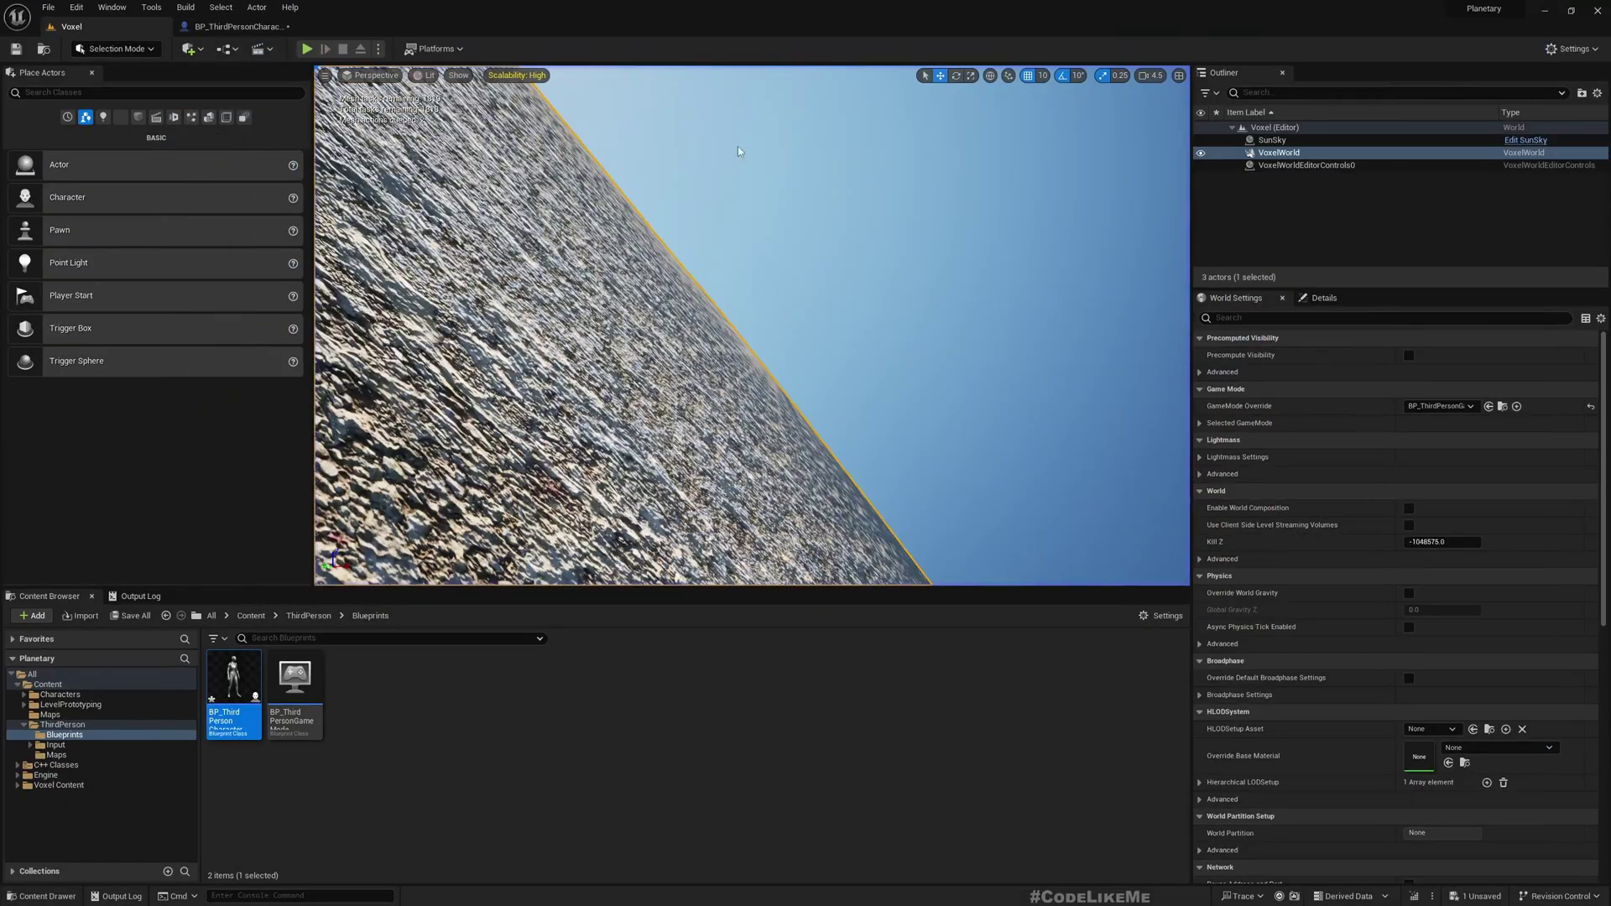
left_click(238, 26)
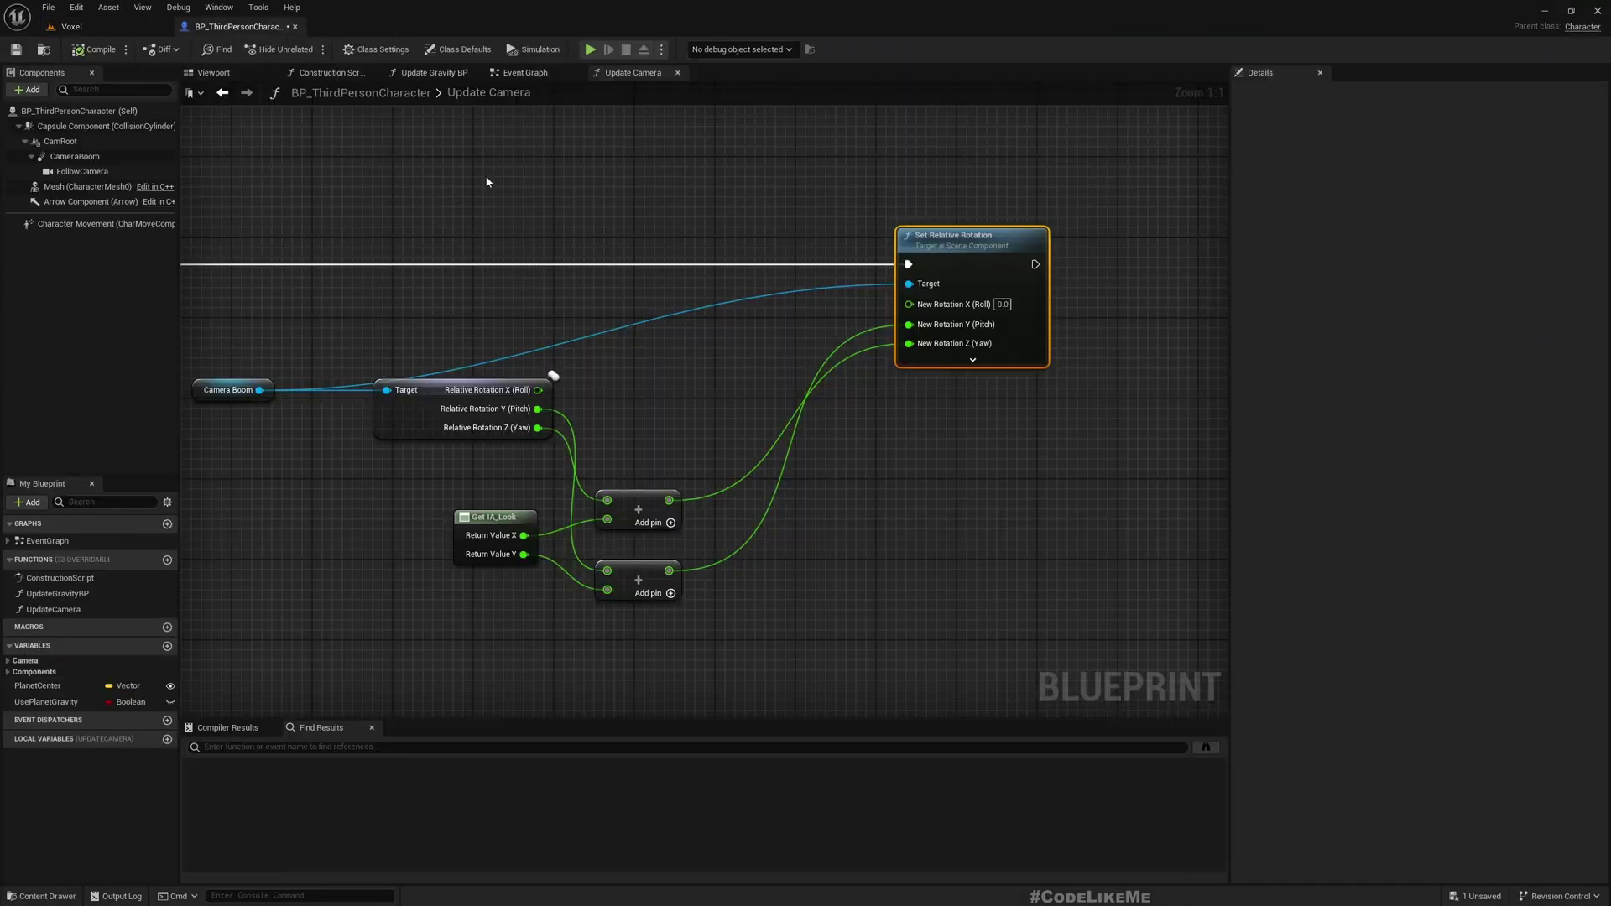
Step: Wire Event Tick's exec into an Update Camera call and align the nodes
left_click(525, 72)
scroll(424, 359, "up", 1)
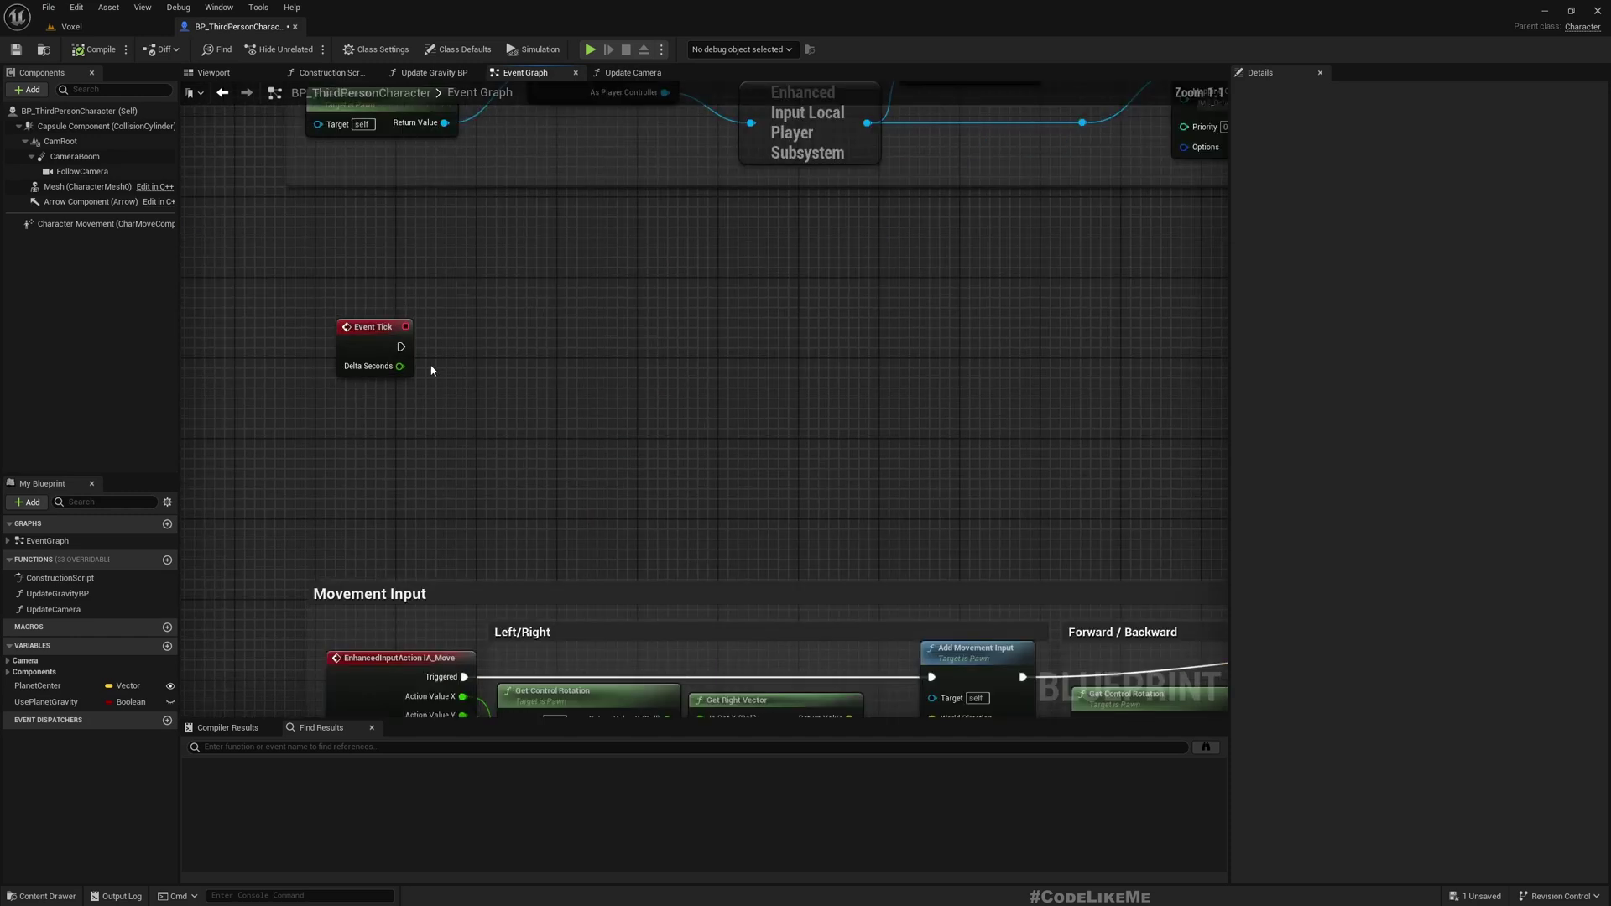
left_click_drag(400, 347, 617, 343)
type("updat")
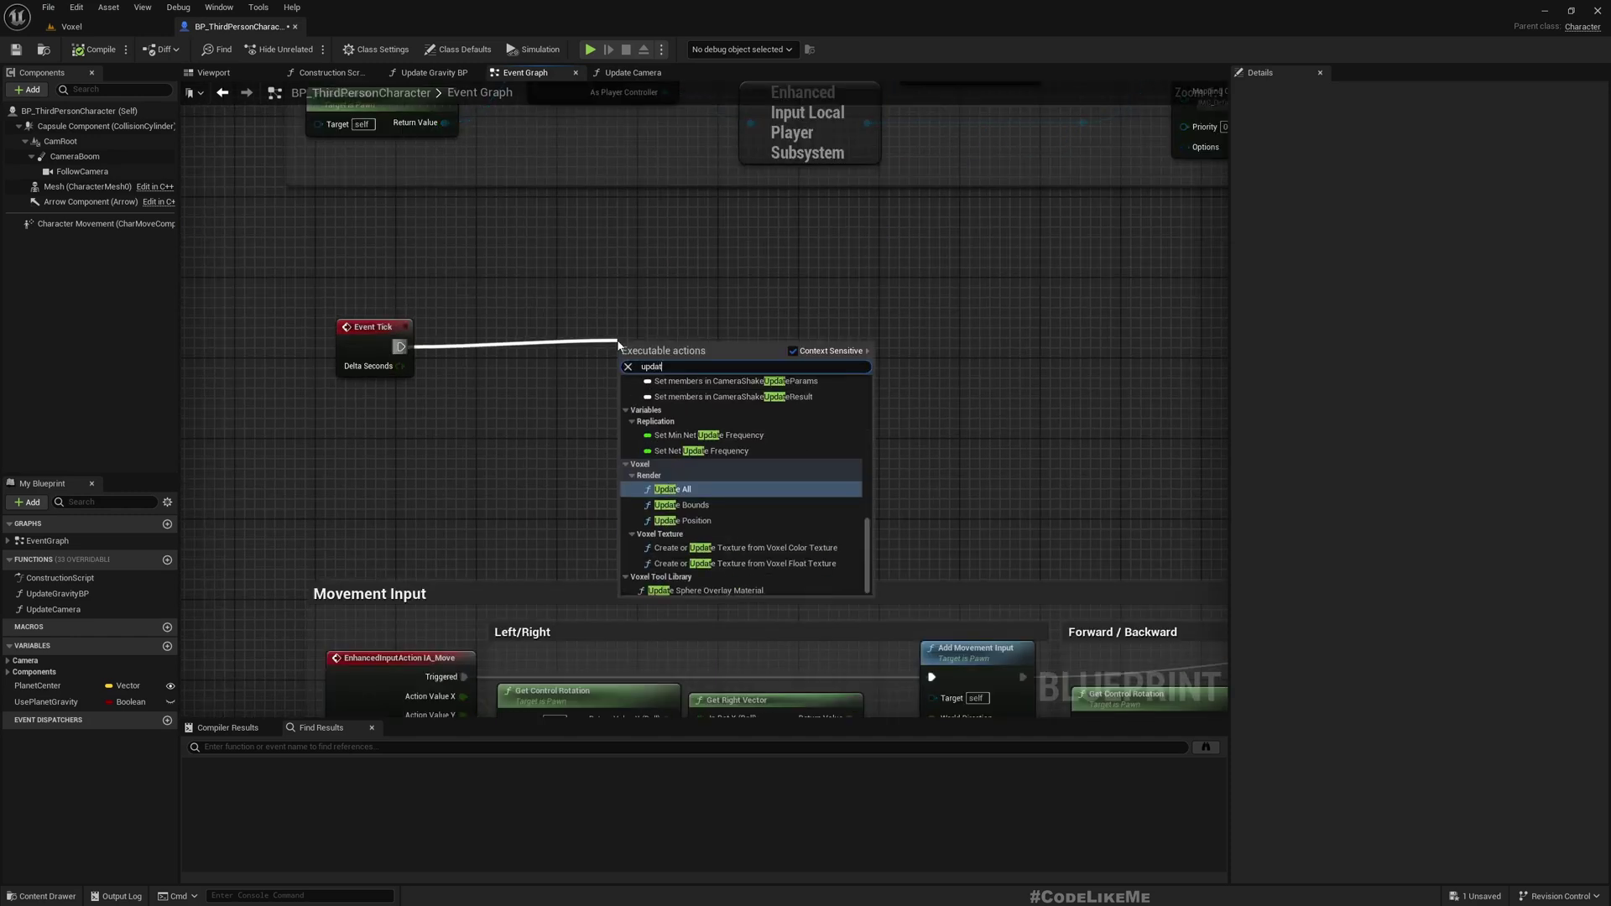
type("e cam")
key("Return")
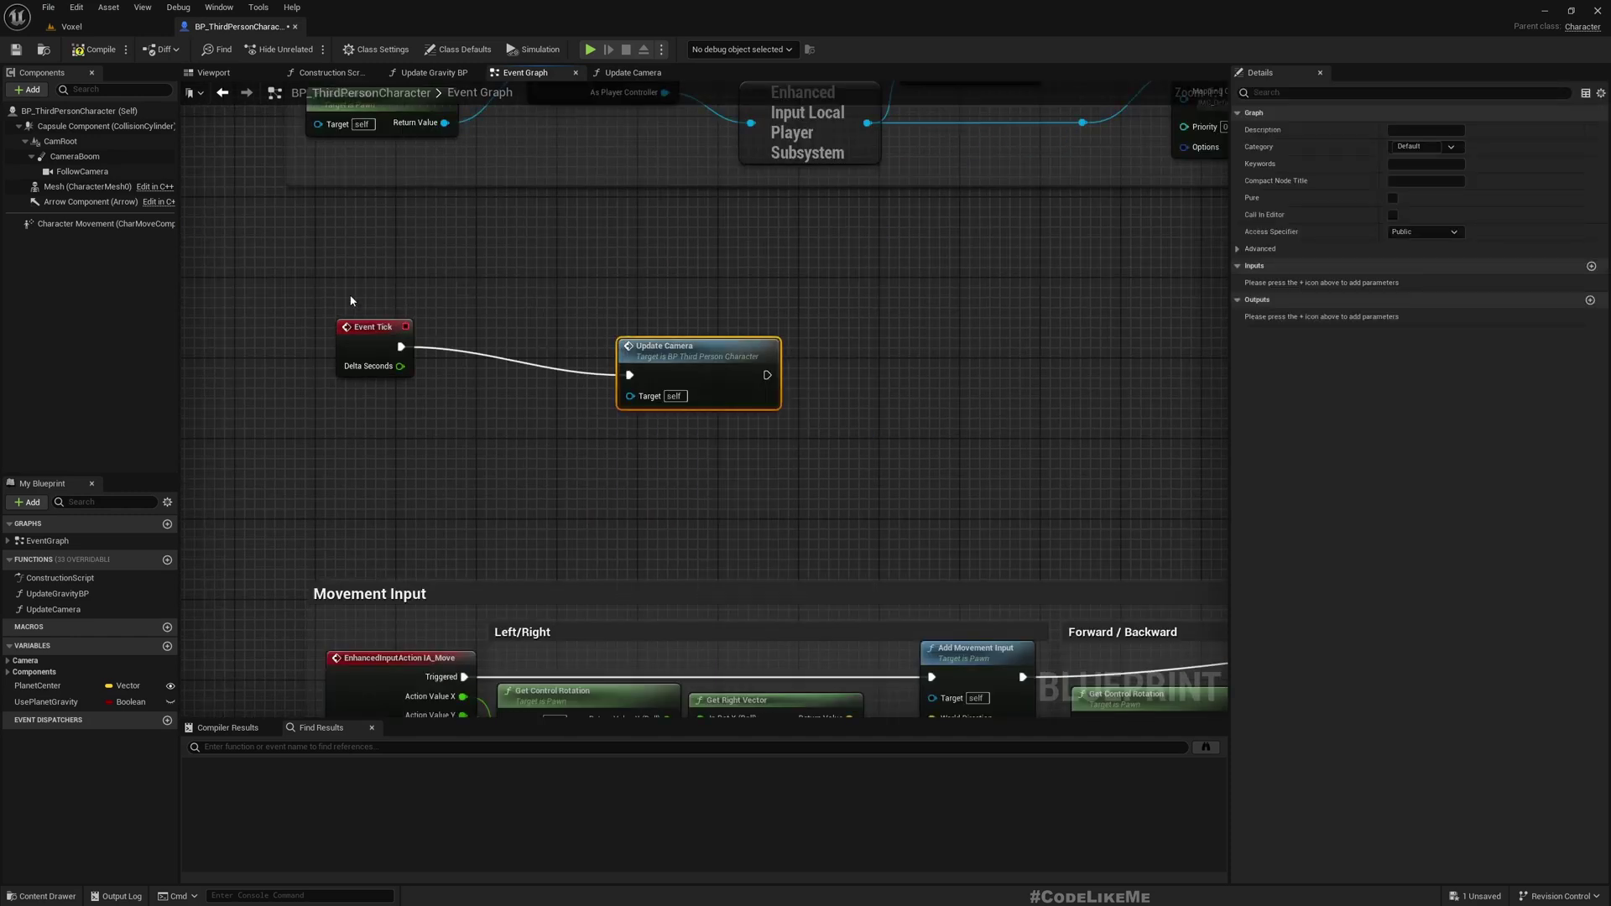
left_click(375, 328, "shift")
key("q")
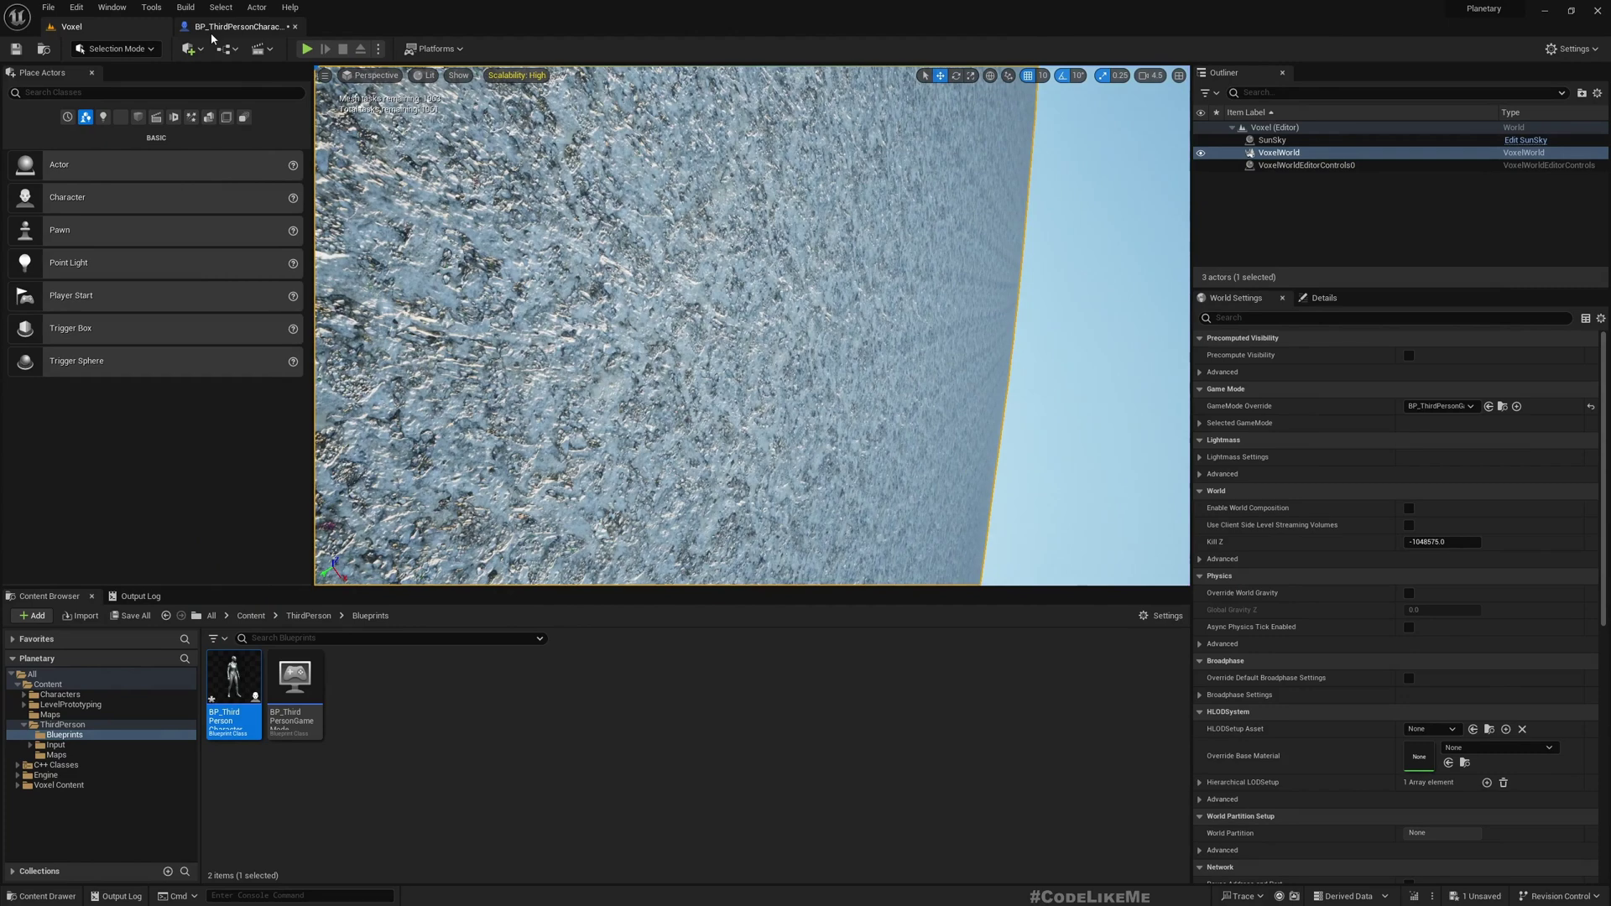
Step: In Update Camera, clamp the pitch sum between -40 and 40
left_click(239, 26)
right_click_drag(846, 659, 746, 415)
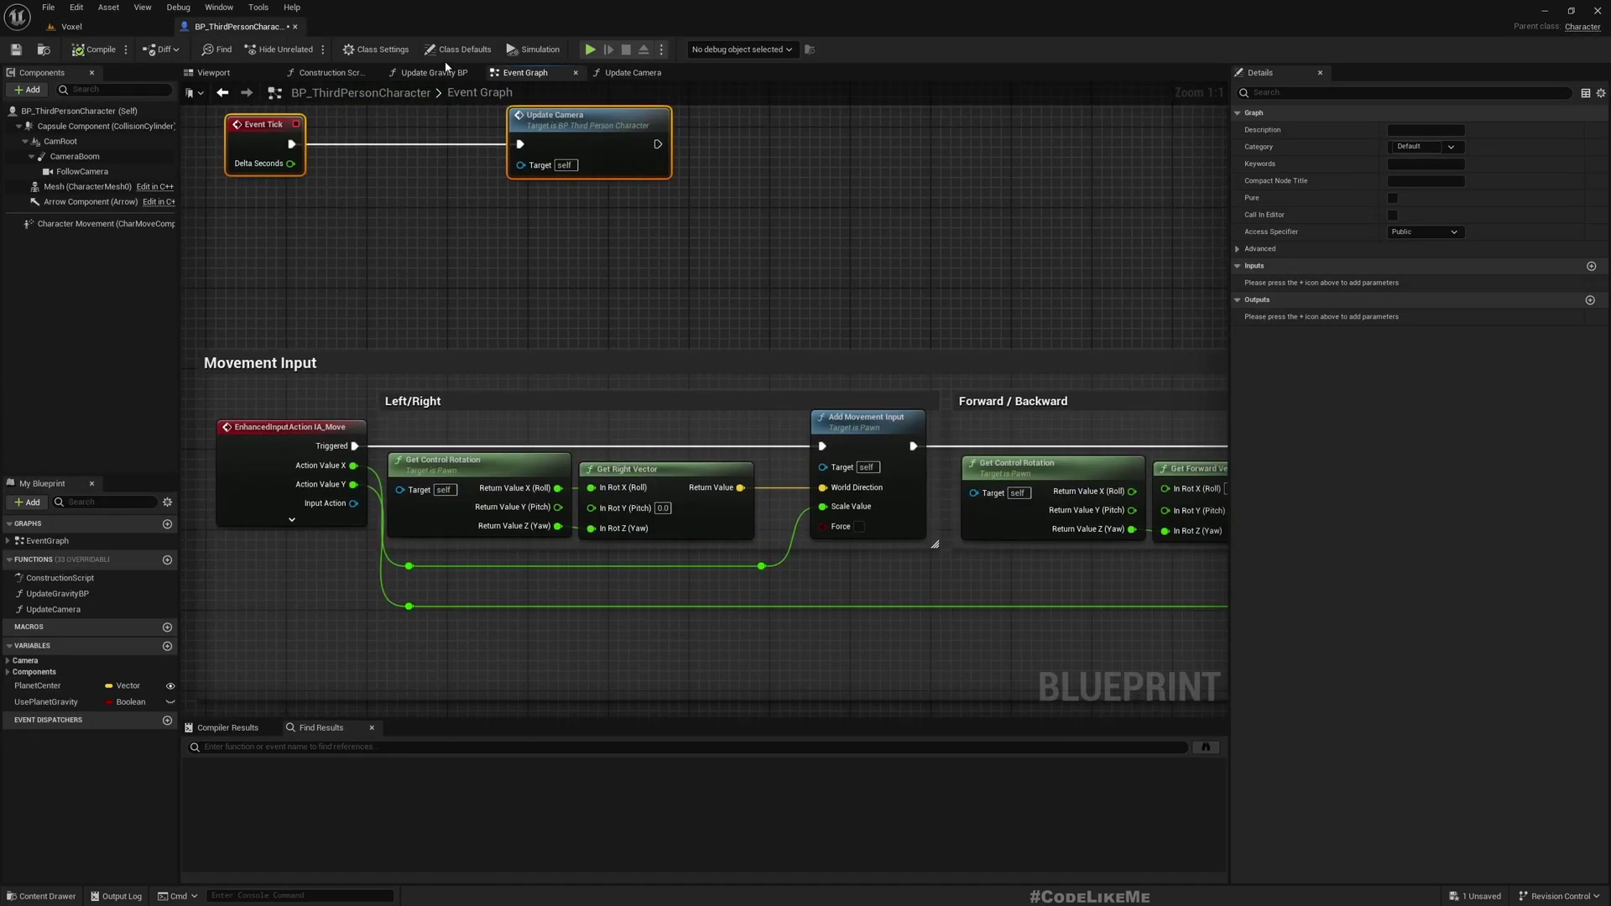
left_click(626, 72)
scroll(617, 415, "up", 2)
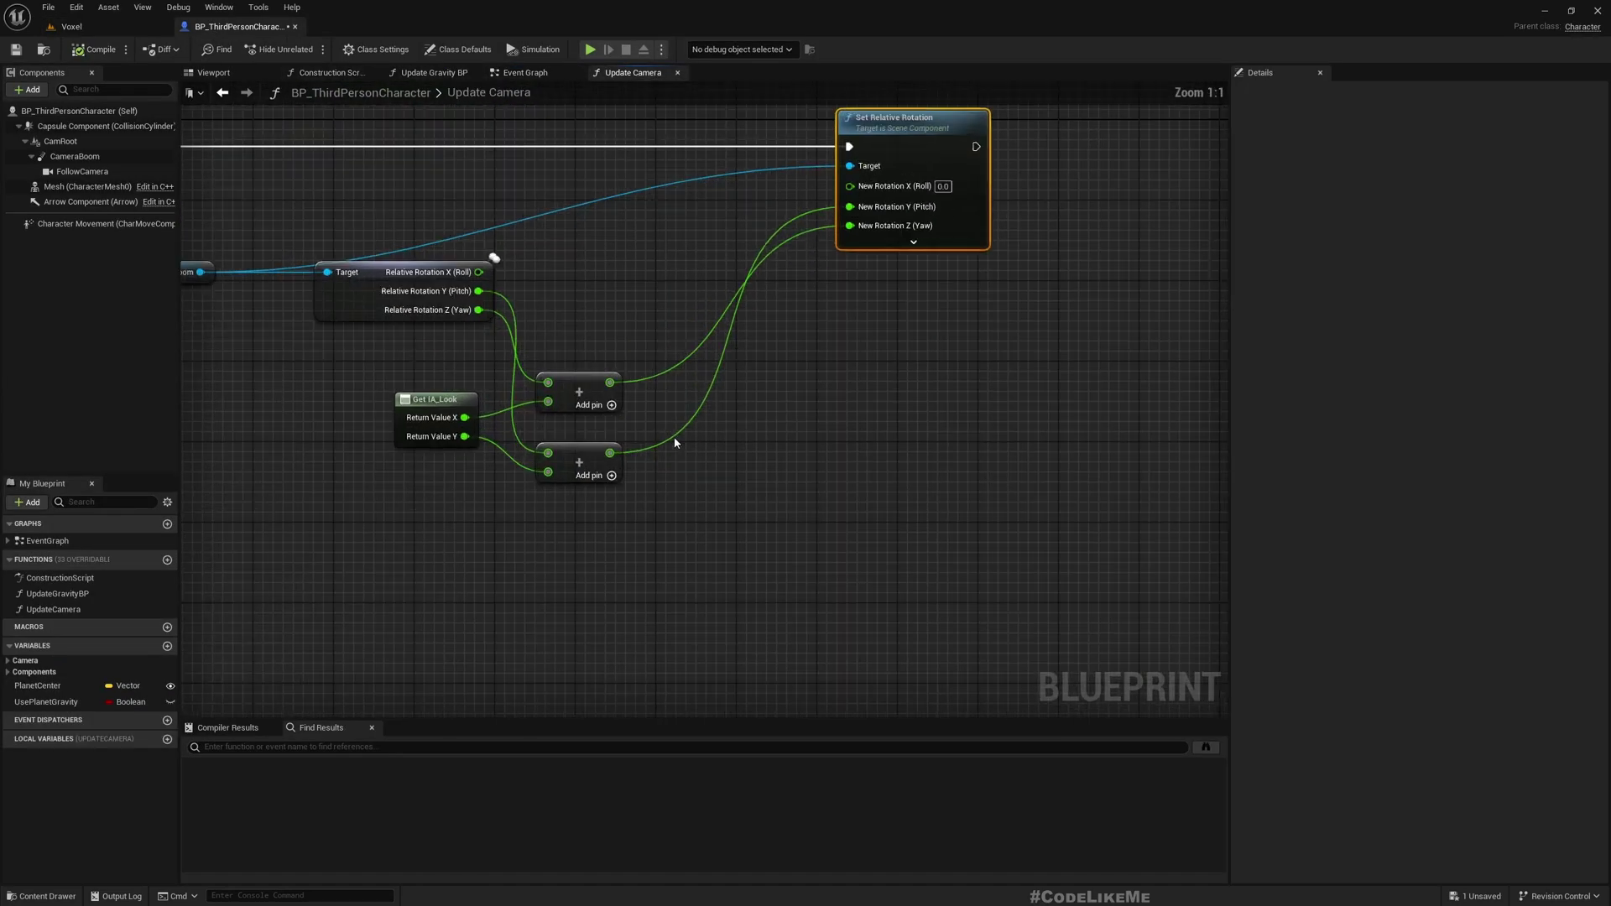
left_click_drag(610, 454, 657, 460)
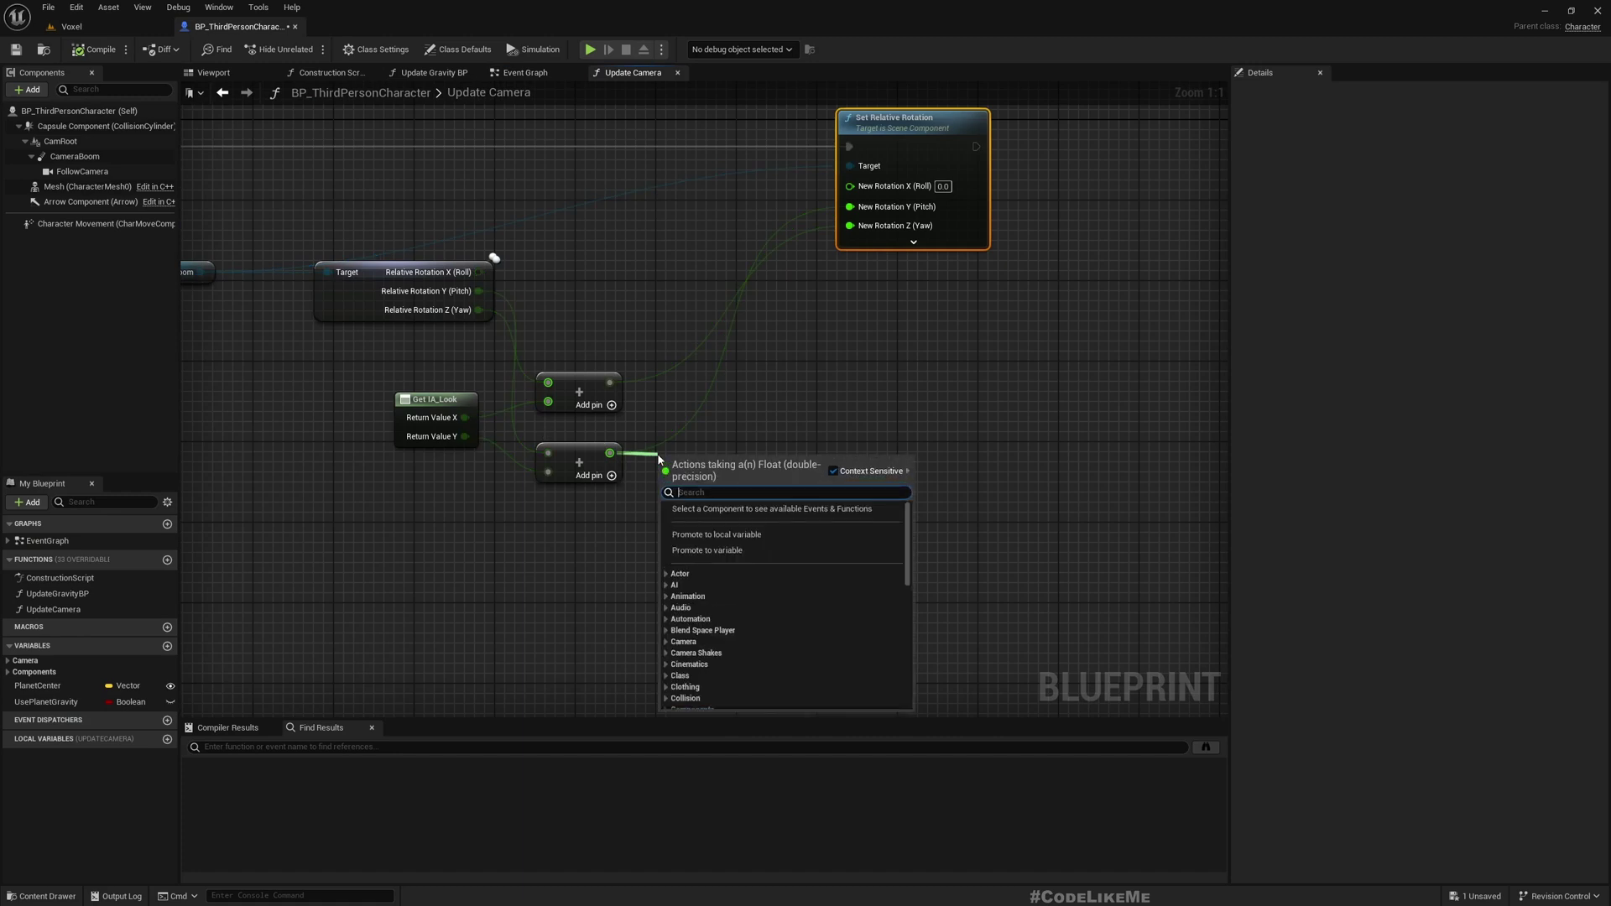
type("clamp")
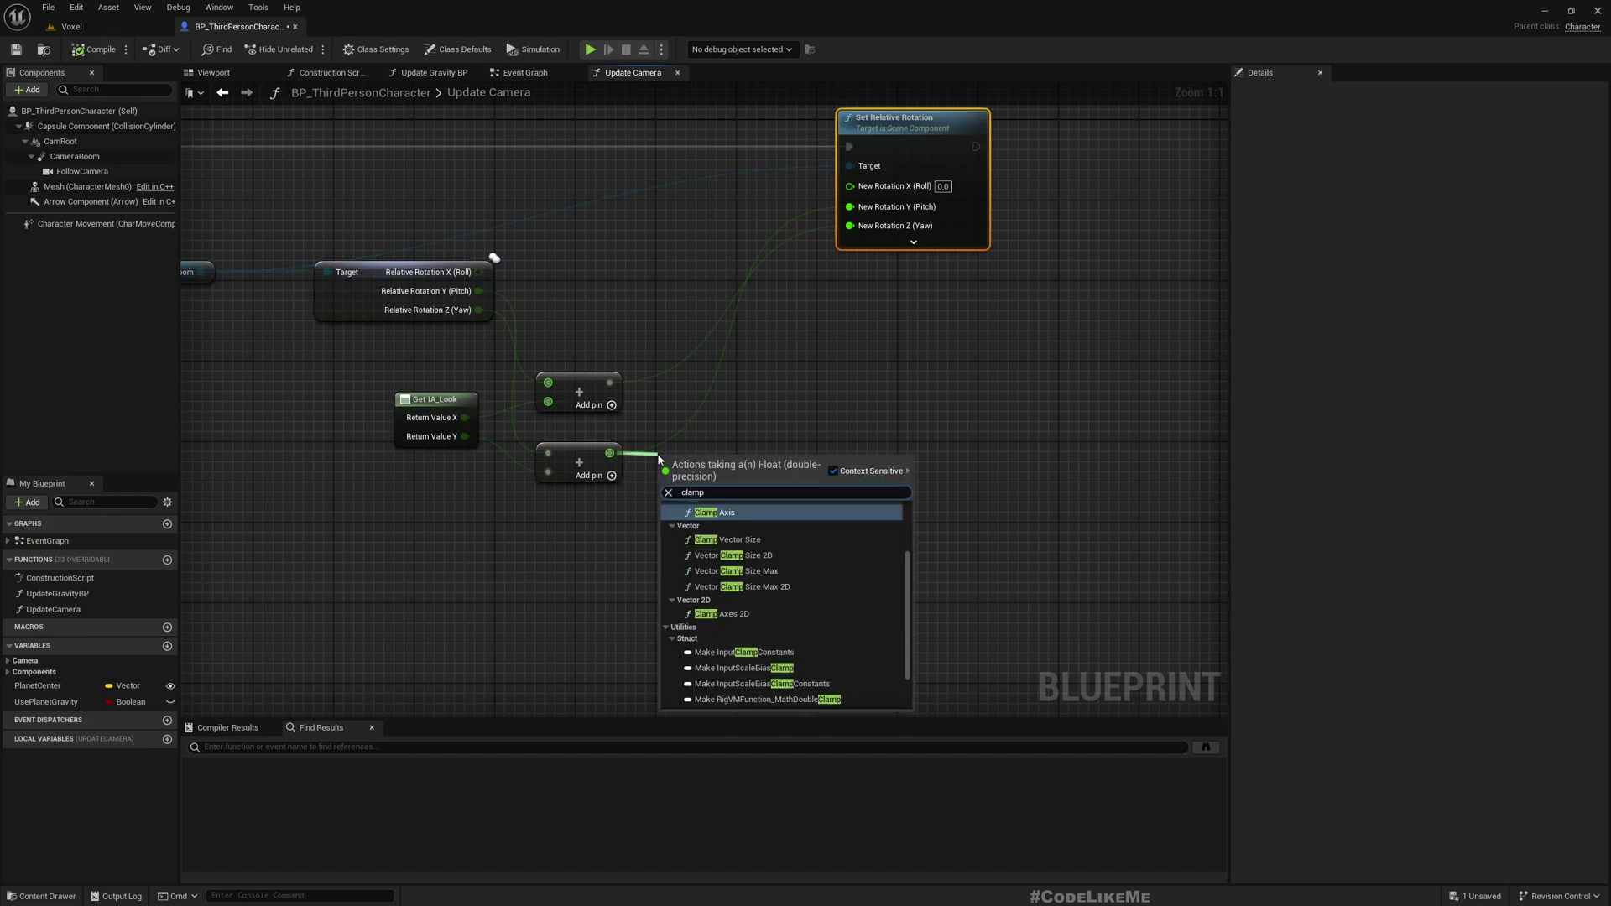
type(" f")
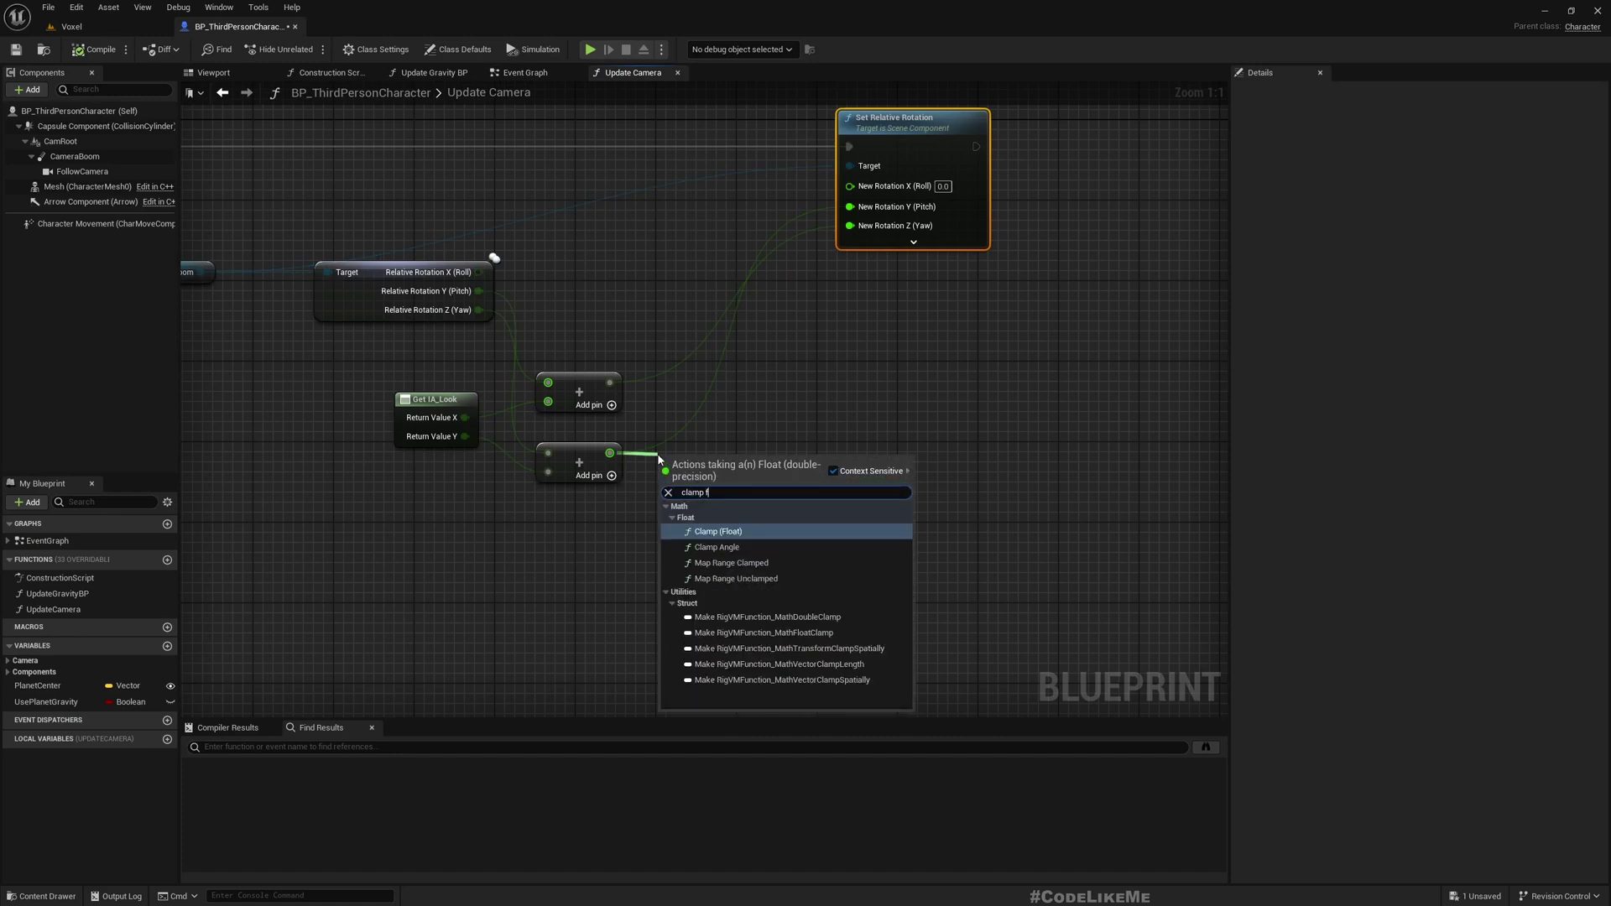
key("Return")
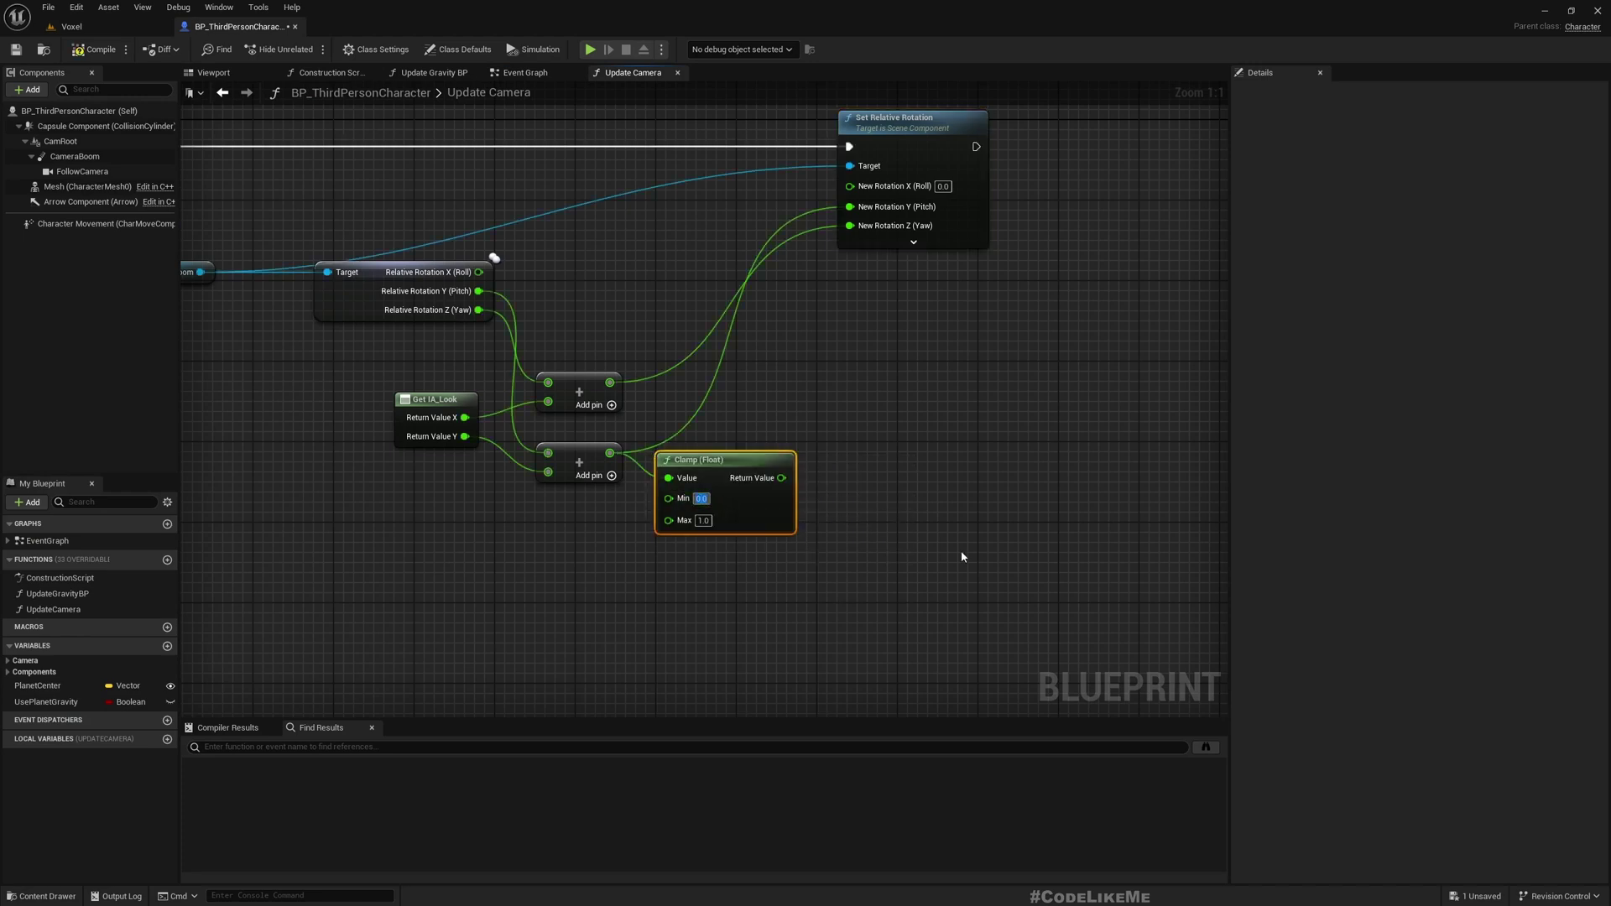
type("40")
key("Tab")
key("BackSpace")
key("Tab")
key("BackSpace")
type("-40")
key("Tab")
key("BackSpace")
type("40")
key("Return")
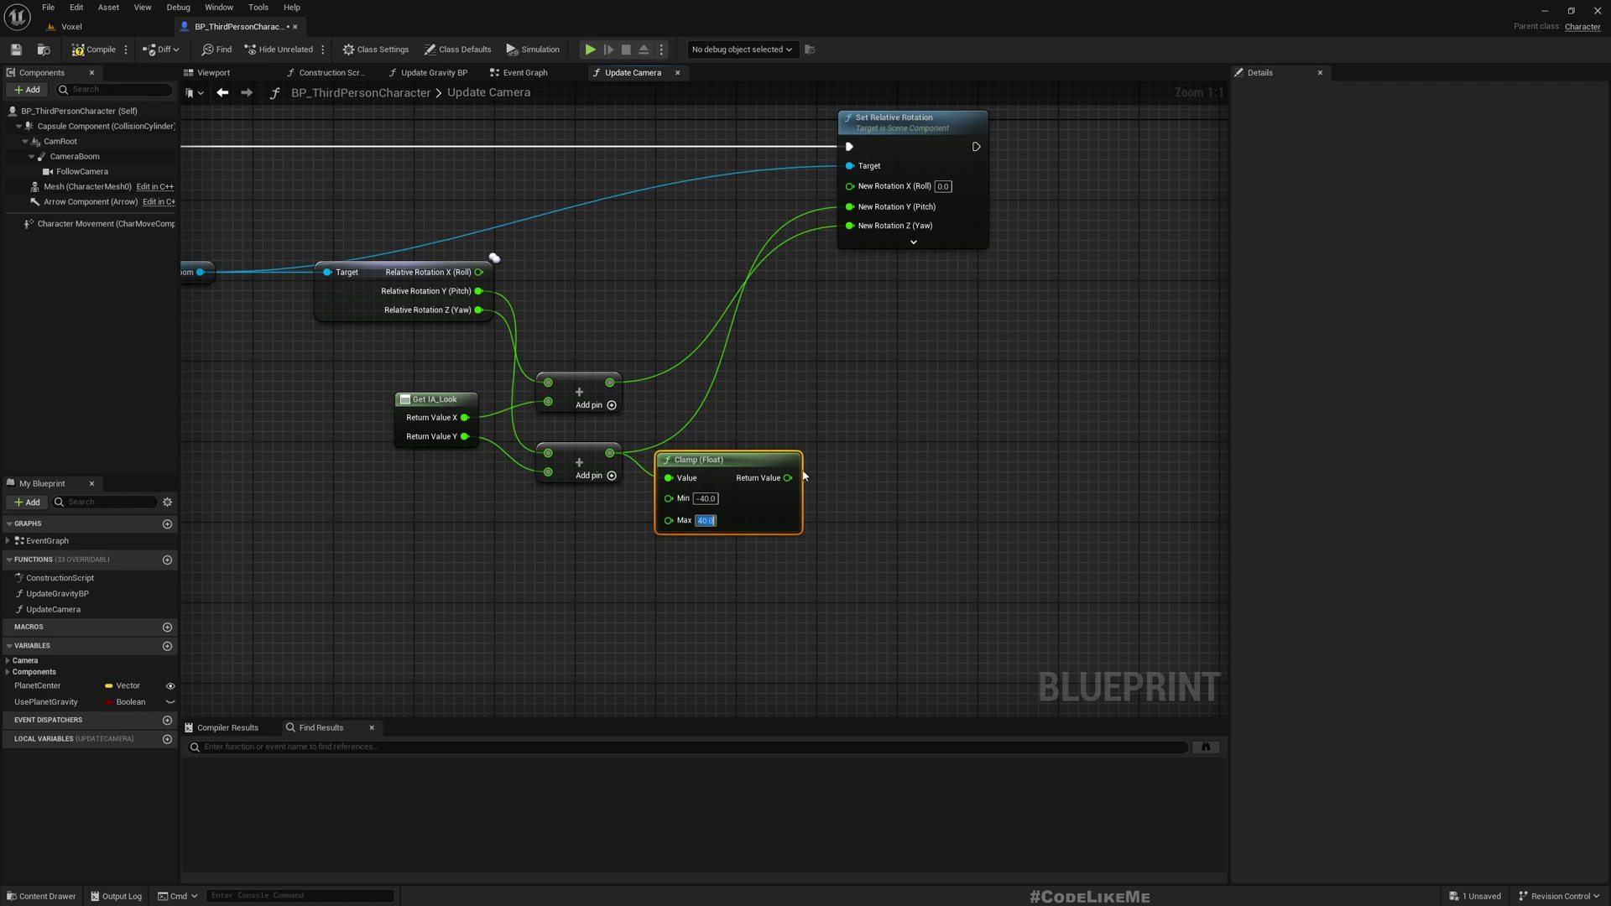
Step: Route the Clamp output into New Rotation Y (Pitch) and align the Add node with it
mouse_move(788, 477)
left_mouse_down()
mouse_move(884, 280)
mouse_move(849, 226)
left_mouse_up()
left_click_drag(720, 463, 720, 443)
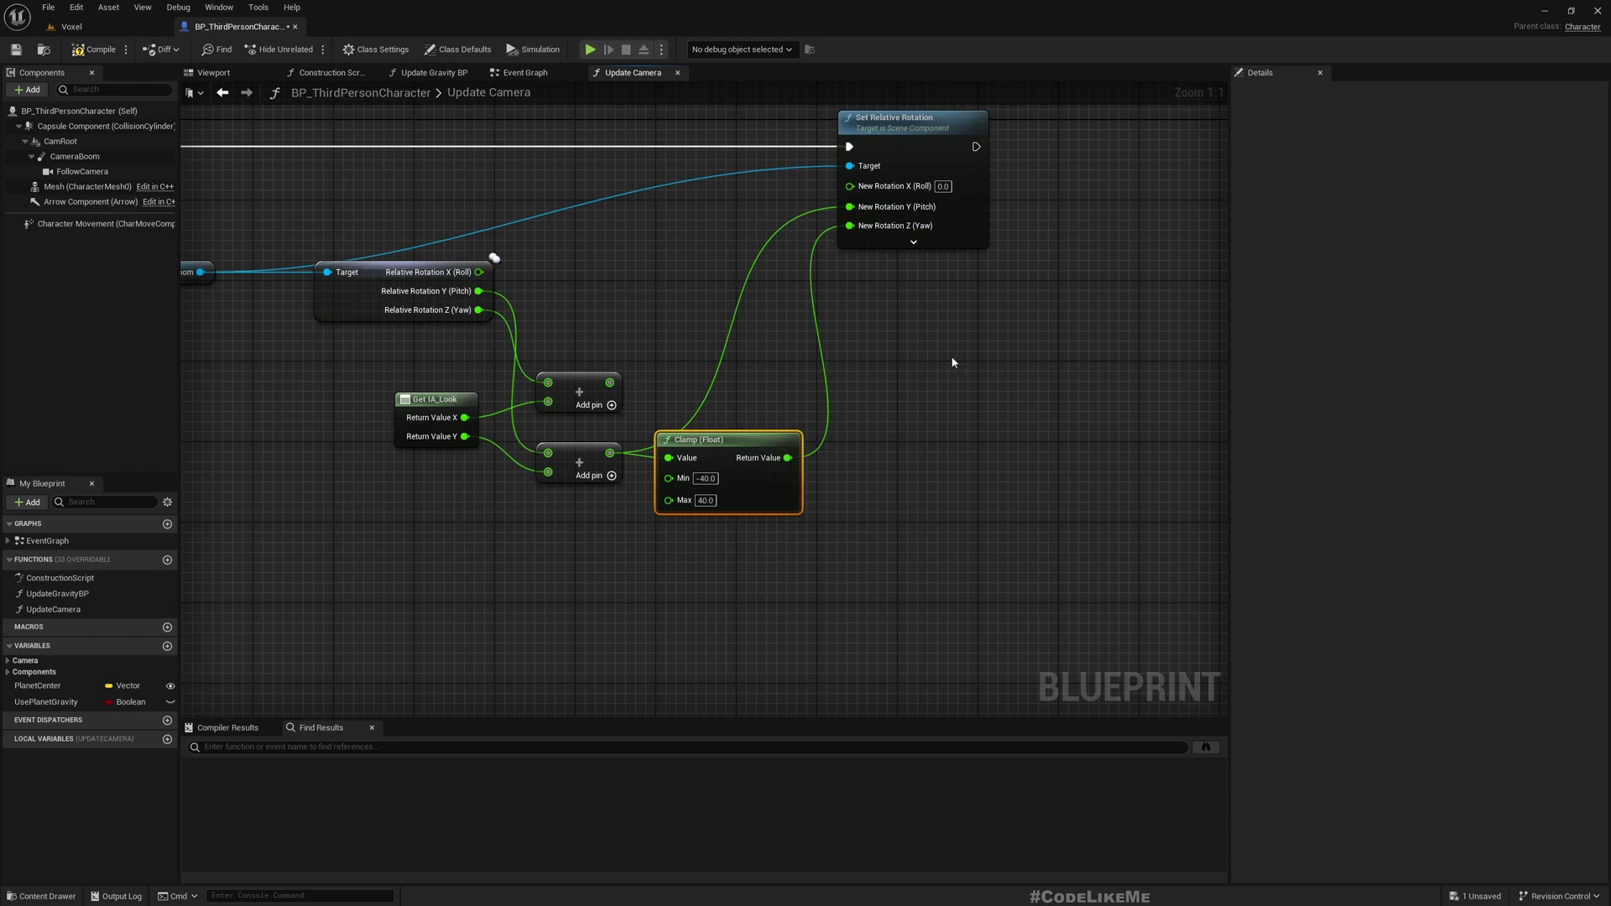
key("ctrl+z")
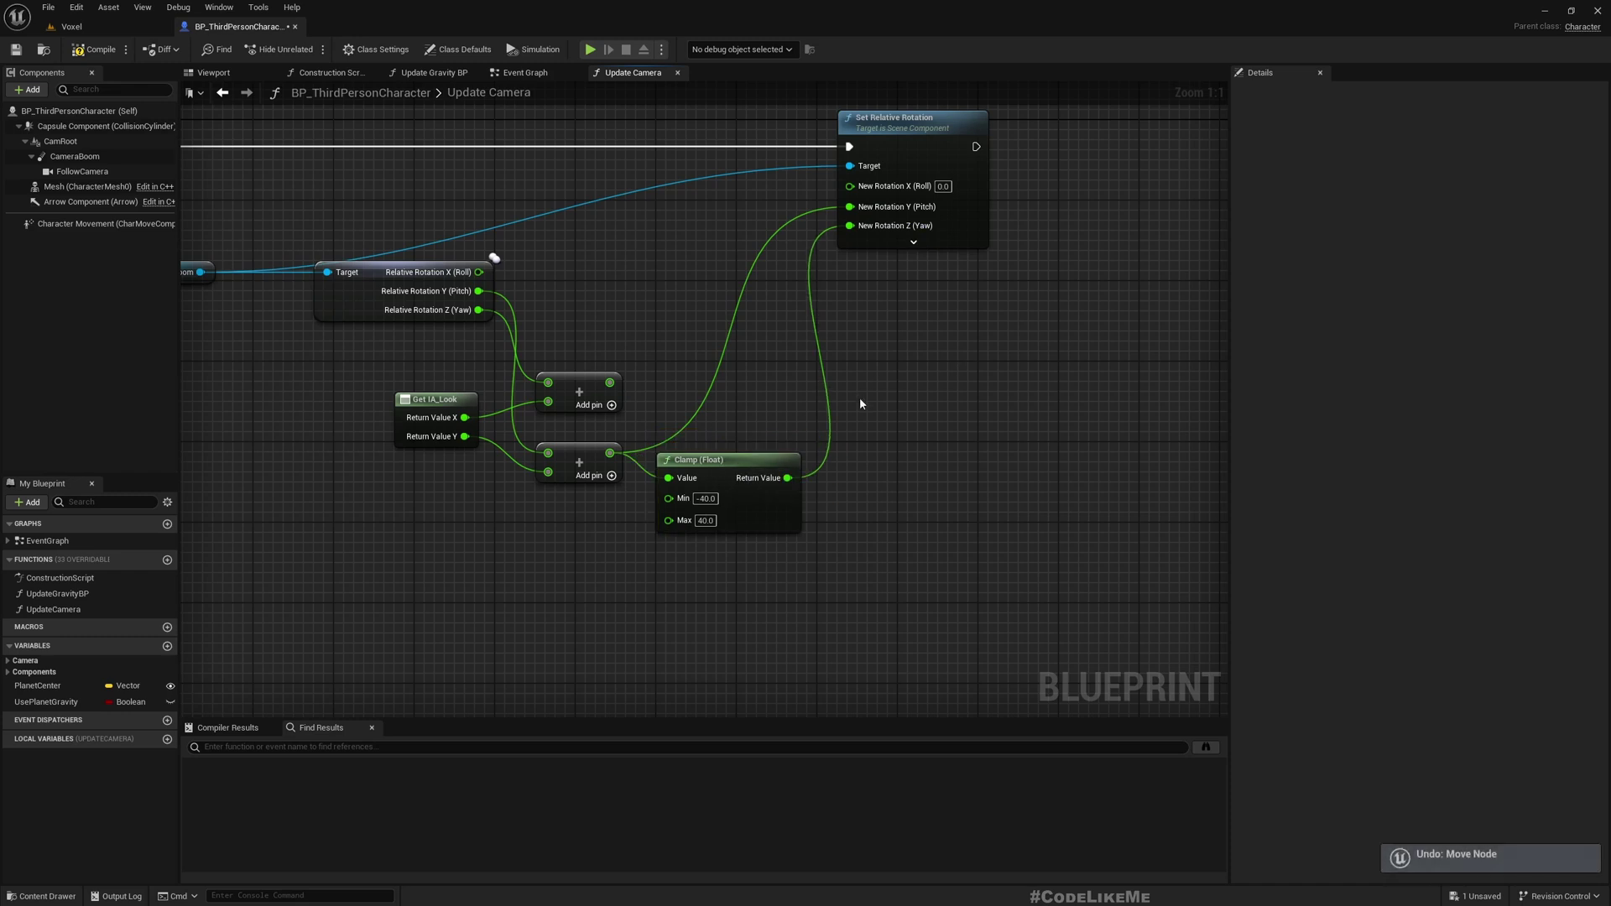
mouse_move(788, 477)
left_mouse_down()
mouse_move(782, 265)
mouse_move(917, 546)
left_mouse_up()
left_click_drag(788, 477, 852, 206)
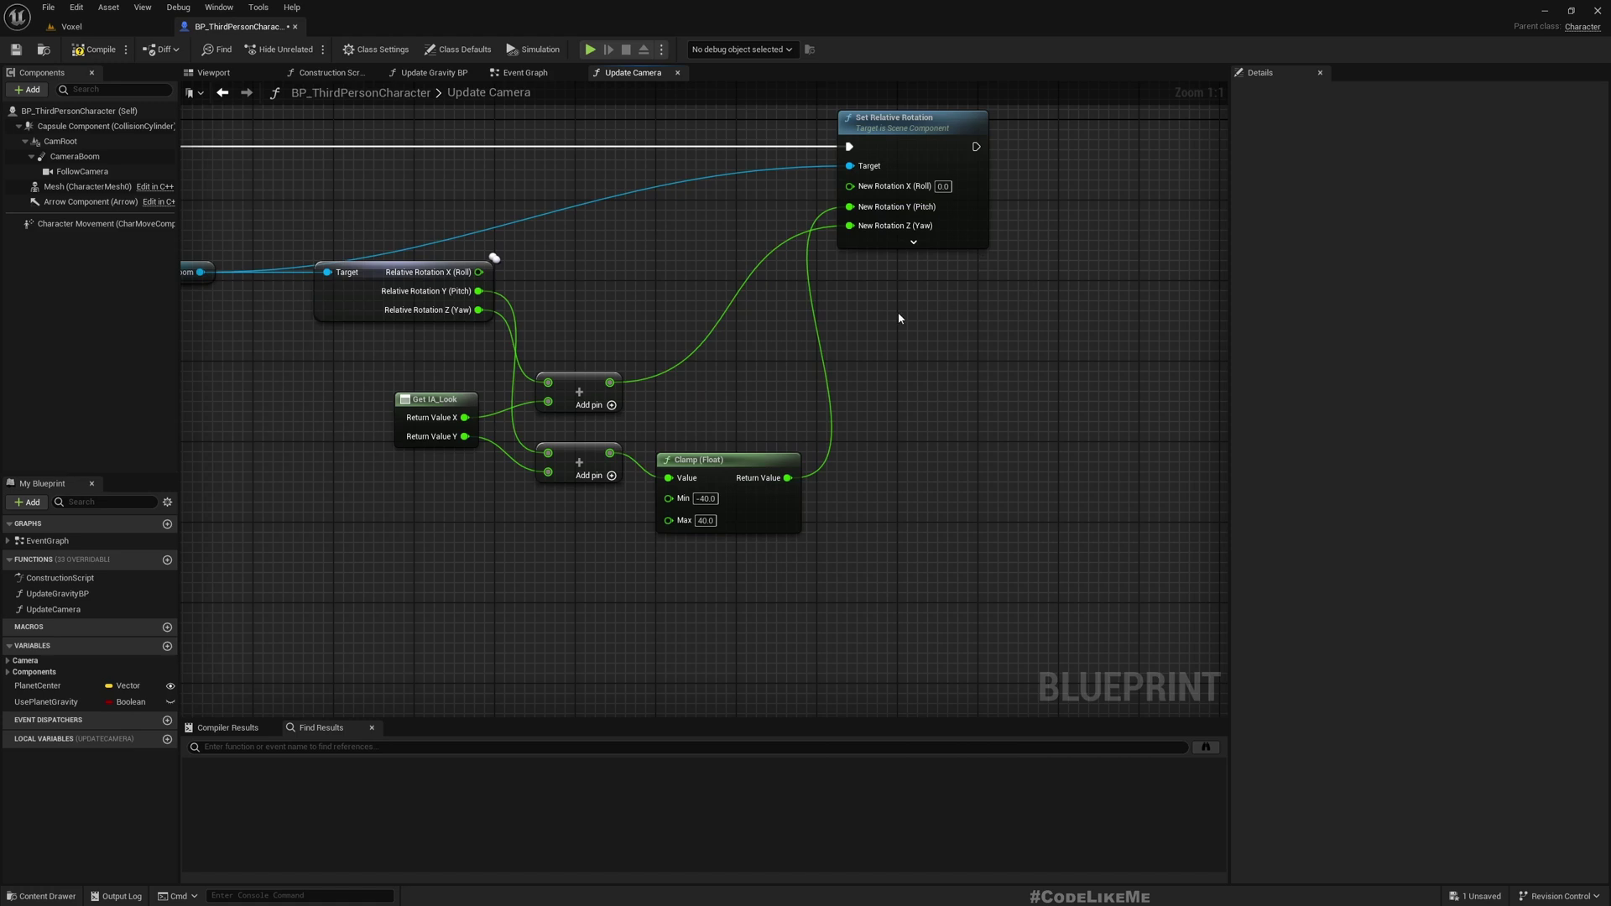
left_click_drag(703, 583, 610, 468)
key("q")
left_click(69, 26)
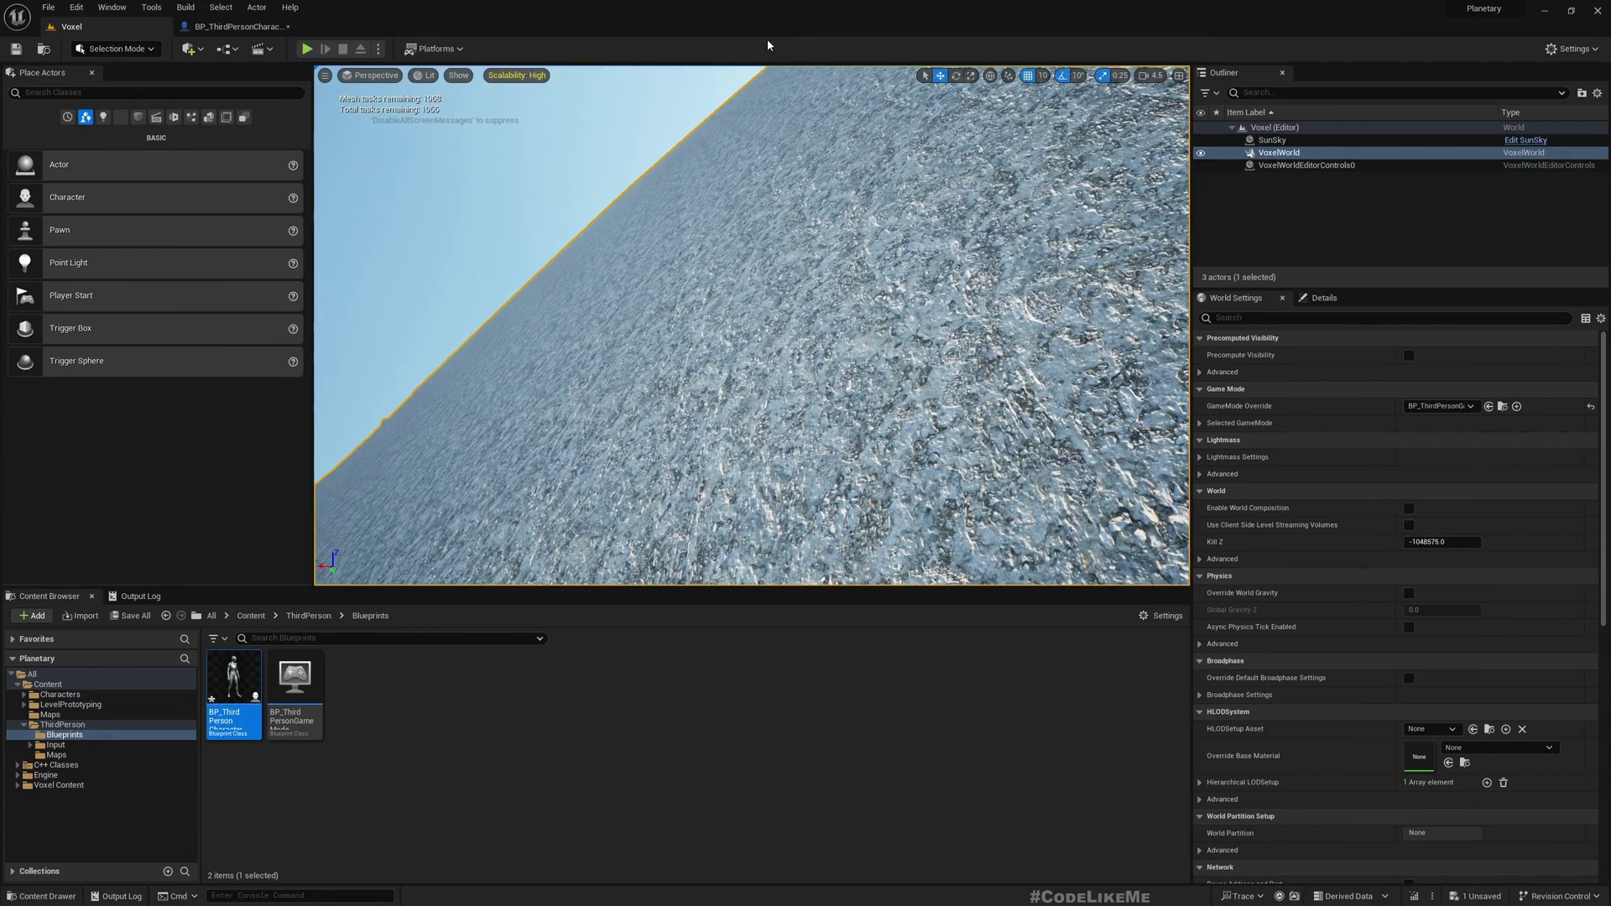
Step: Deselect VoxelWorld and switch back to the BP_ThirdPersonCharacter blueprint
left_click(497, 221)
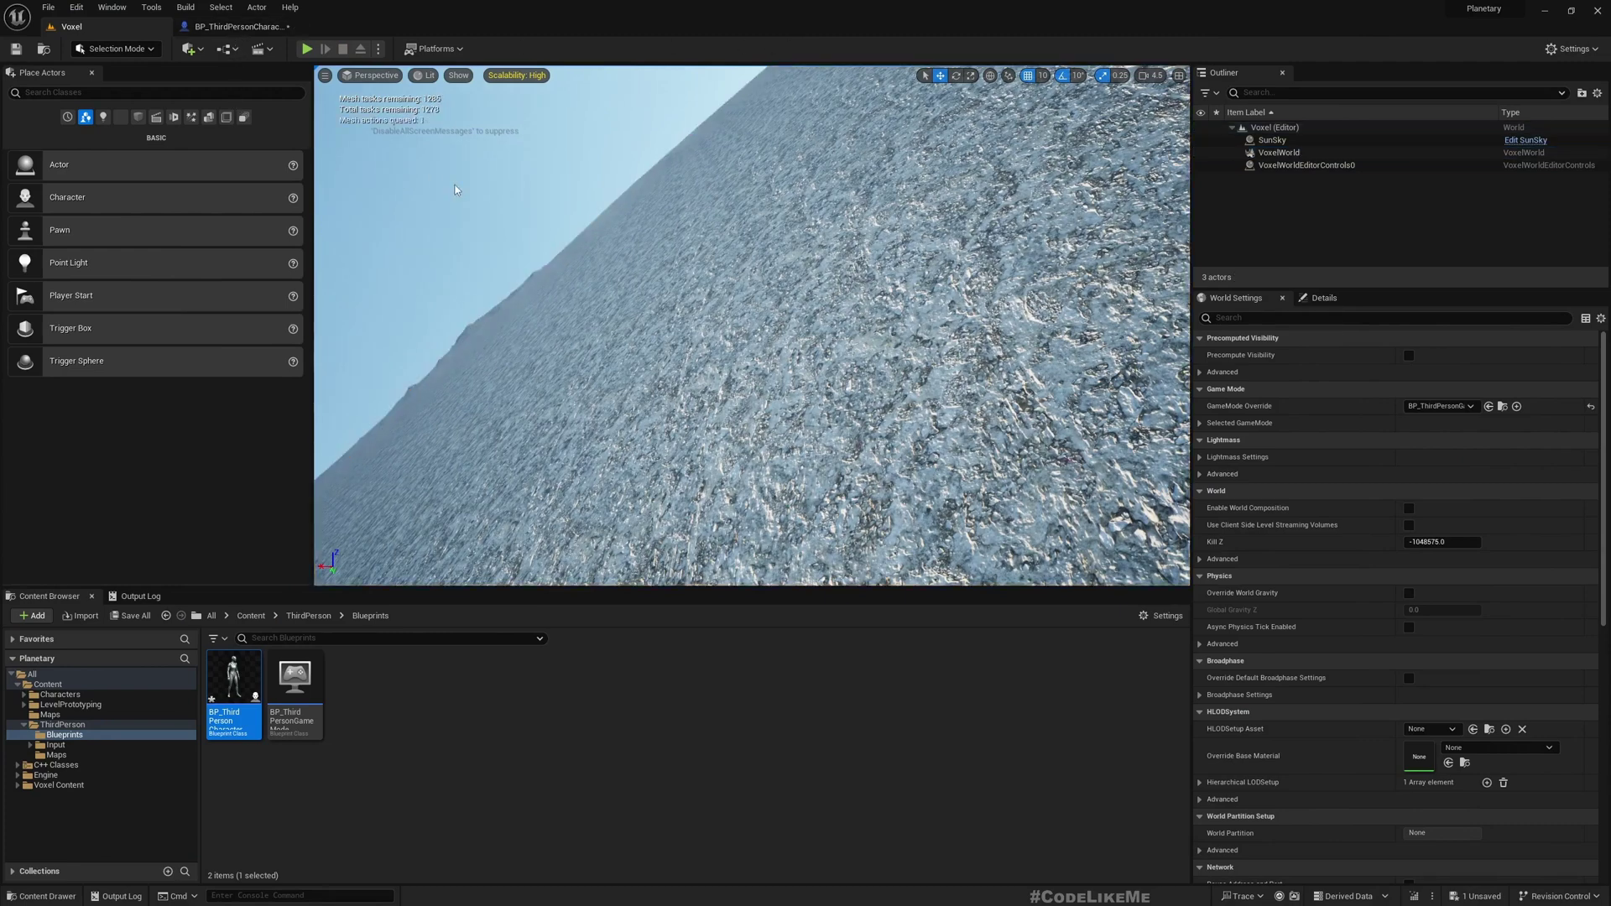
left_click(241, 28)
scroll(668, 380, "down", 2)
Step: Nudge the Camera Boom getter, then inspect the CamRoot and CameraBoom component settings
left_click_drag(368, 386, 425, 332)
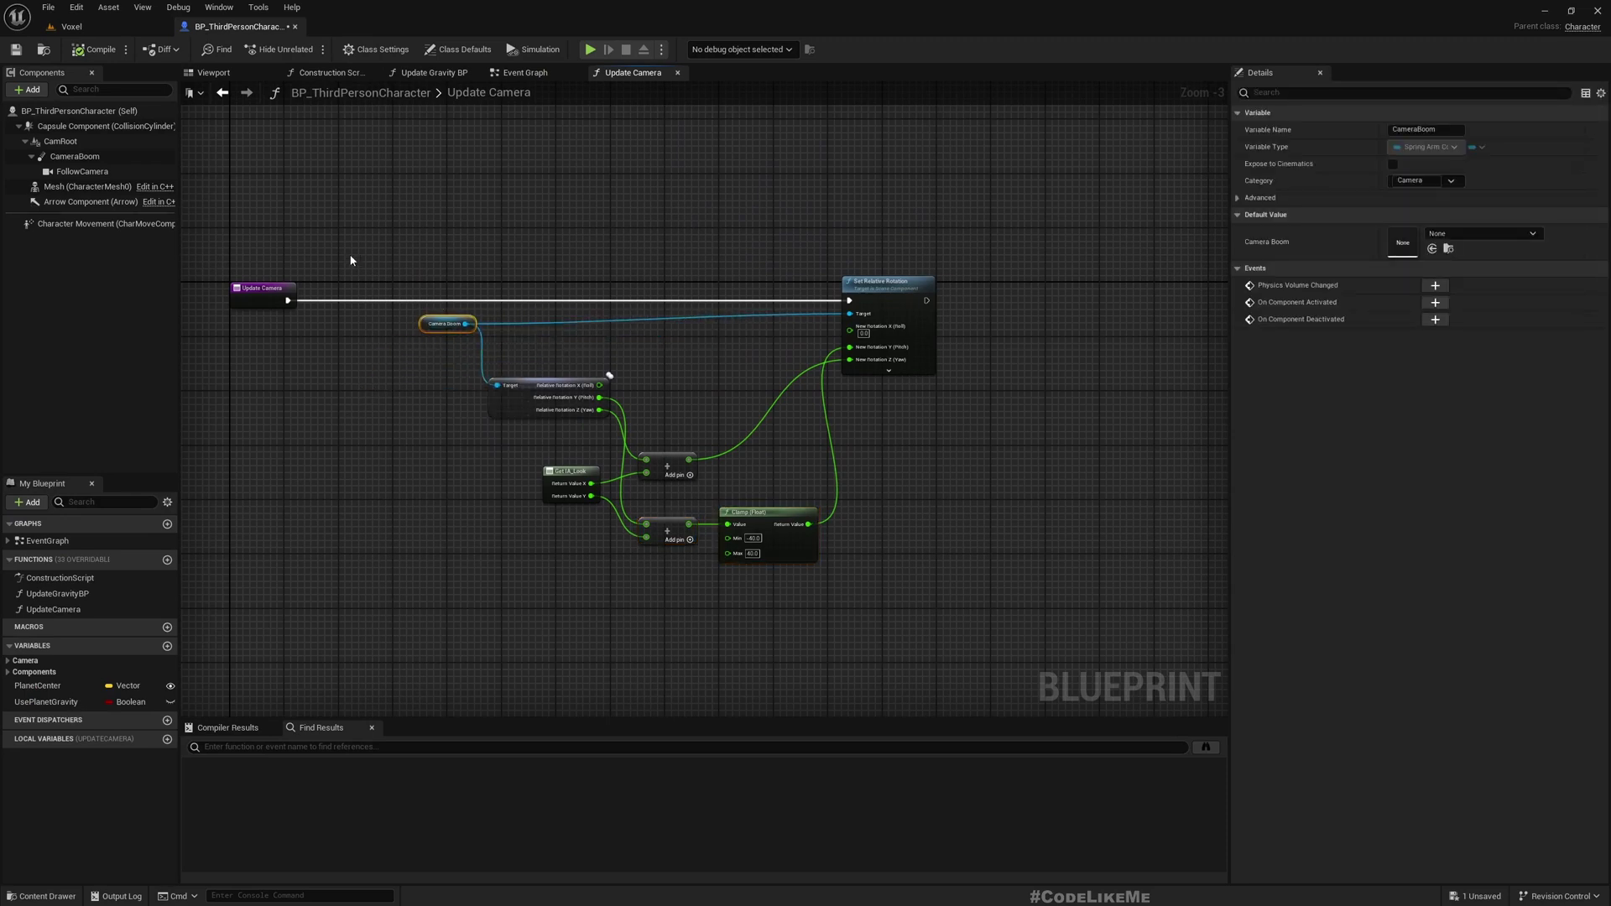
left_click(62, 142)
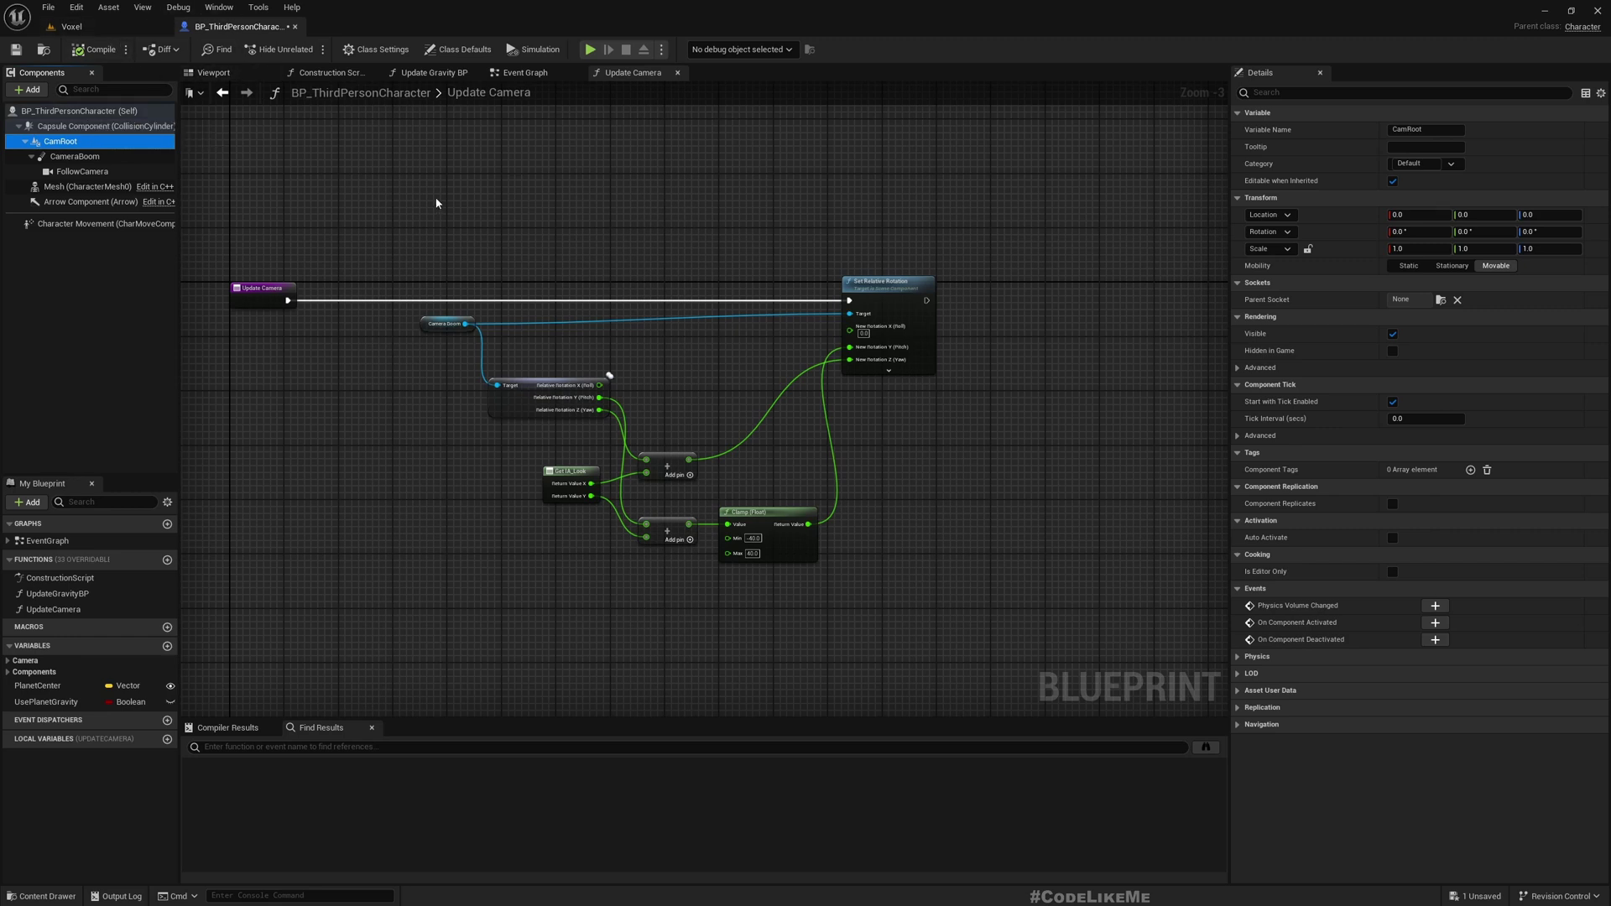
key("Down")
Step: Add a Detach From Component node for Cam Root beside the gravity timer nodes
left_click(515, 73)
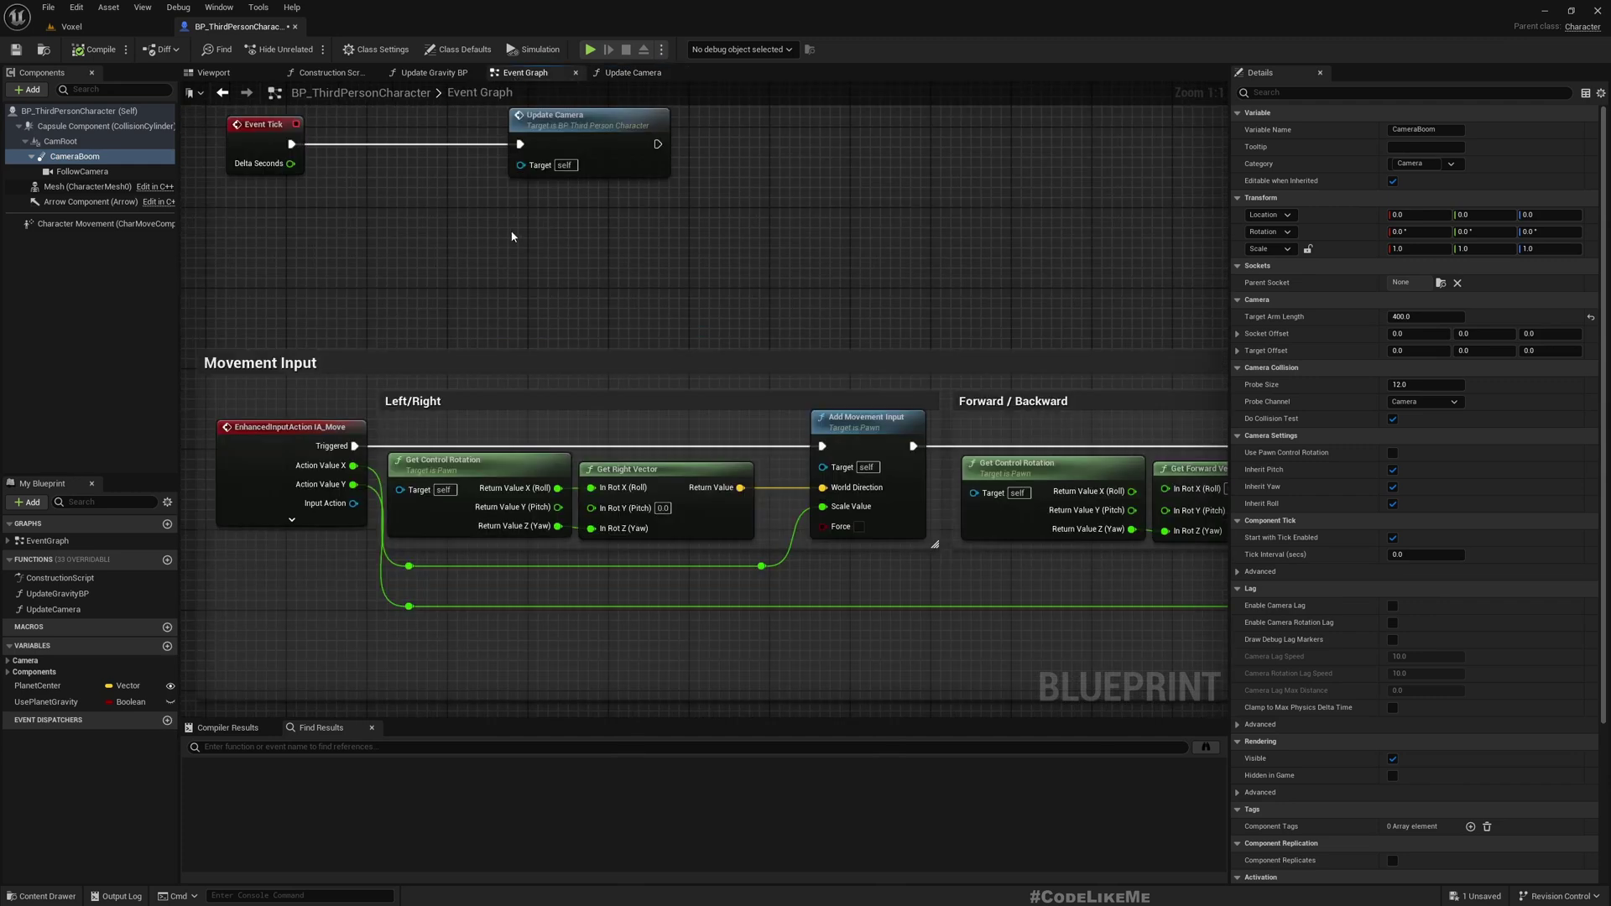
right_click_drag(490, 235, 979, 319)
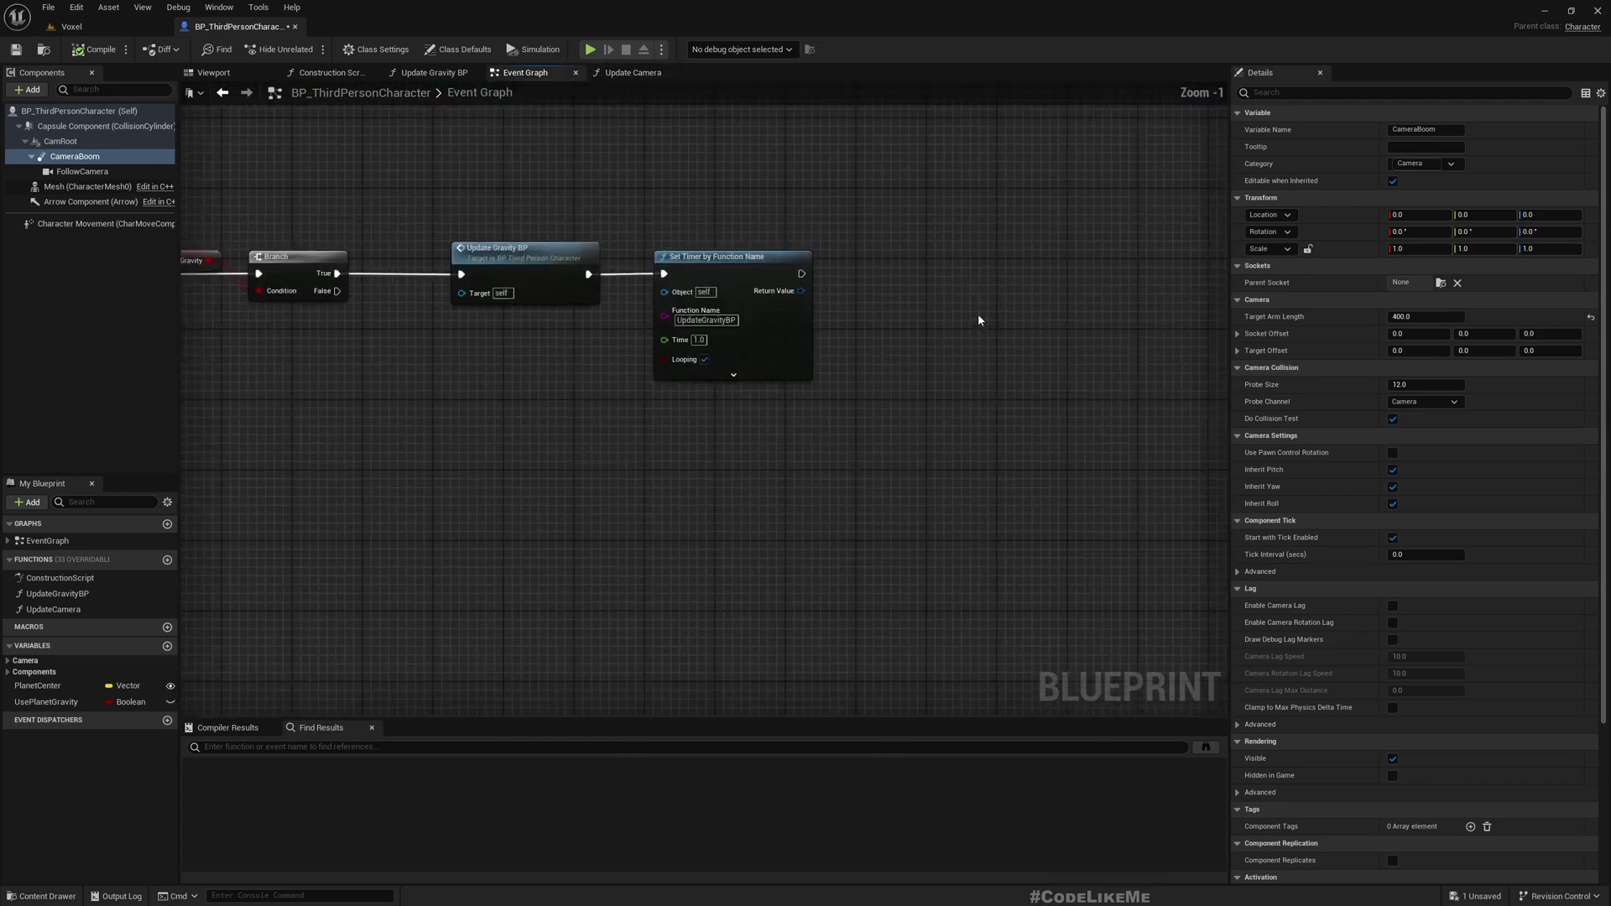
left_click_drag(767, 269, 879, 275)
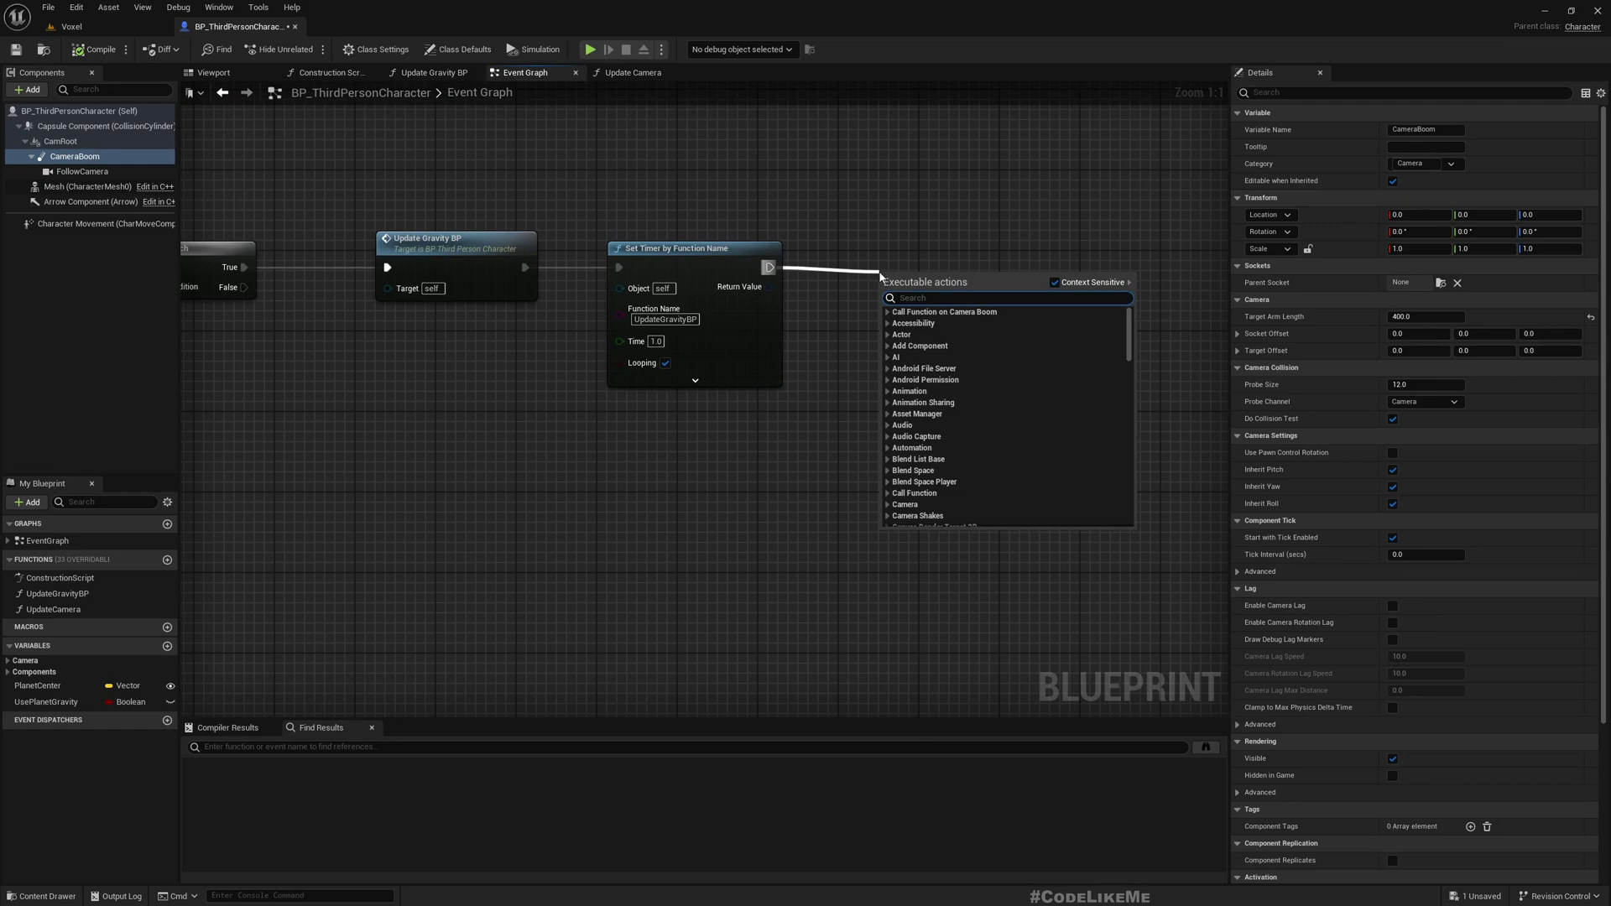
mouse_move(55, 141)
left_mouse_down()
mouse_move(897, 337)
mouse_move(946, 336)
left_mouse_up()
type("detachfro")
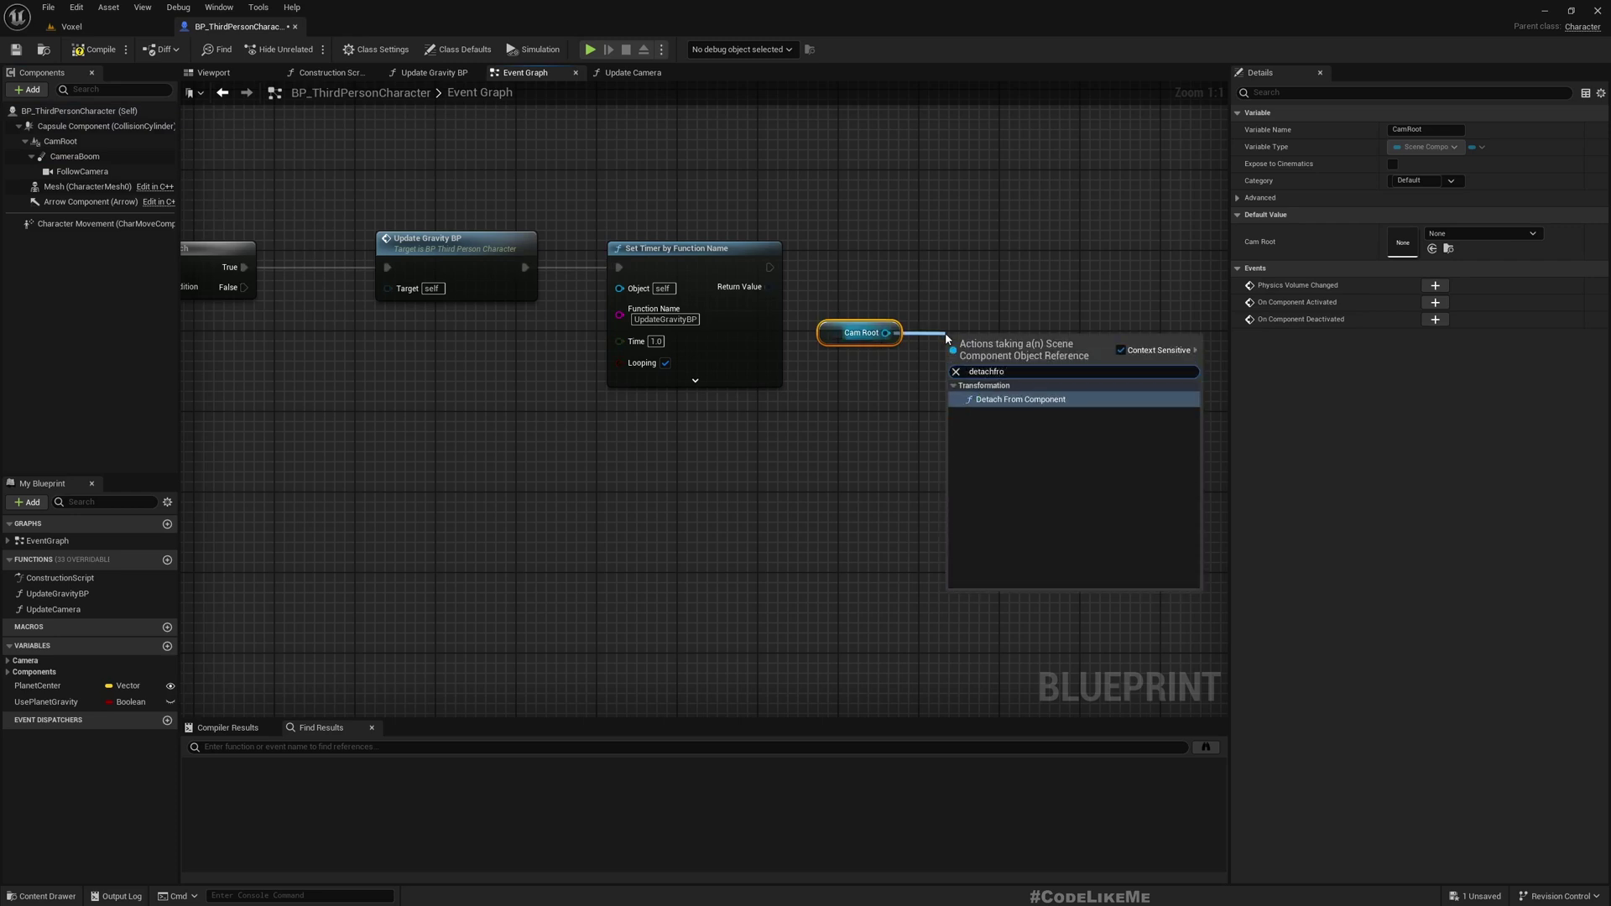
key("Return")
Step: Run the detach after the timer with location, rotation and scale set to Keep World
left_click_drag(950, 369, 770, 267)
left_click_drag(1037, 354, 1086, 254)
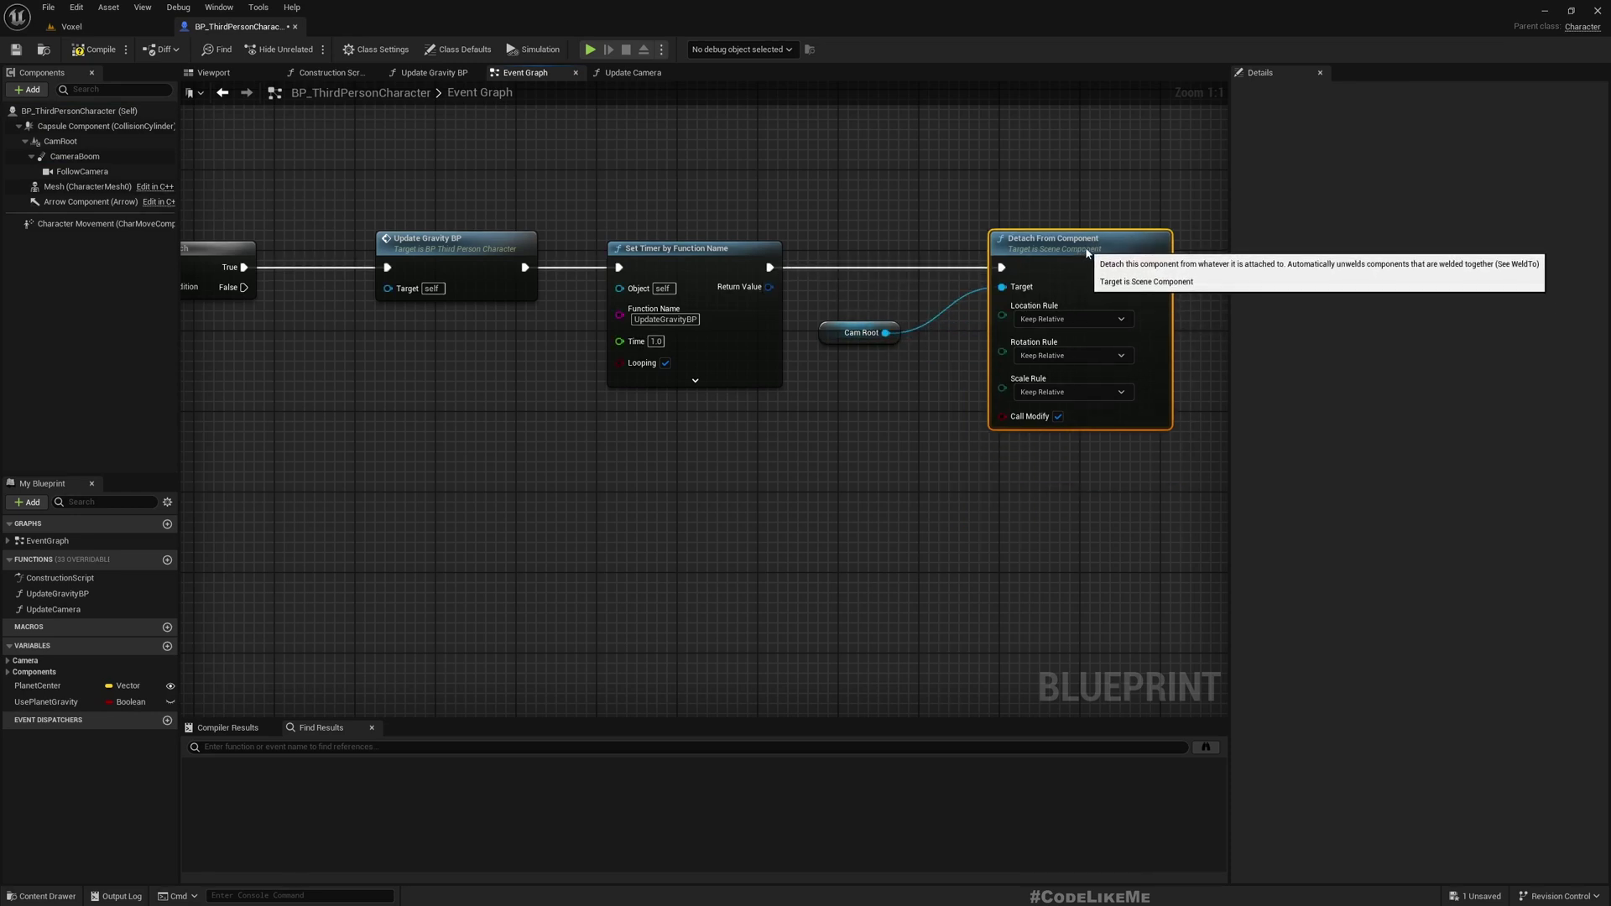
left_click(1070, 318)
left_click(1033, 341)
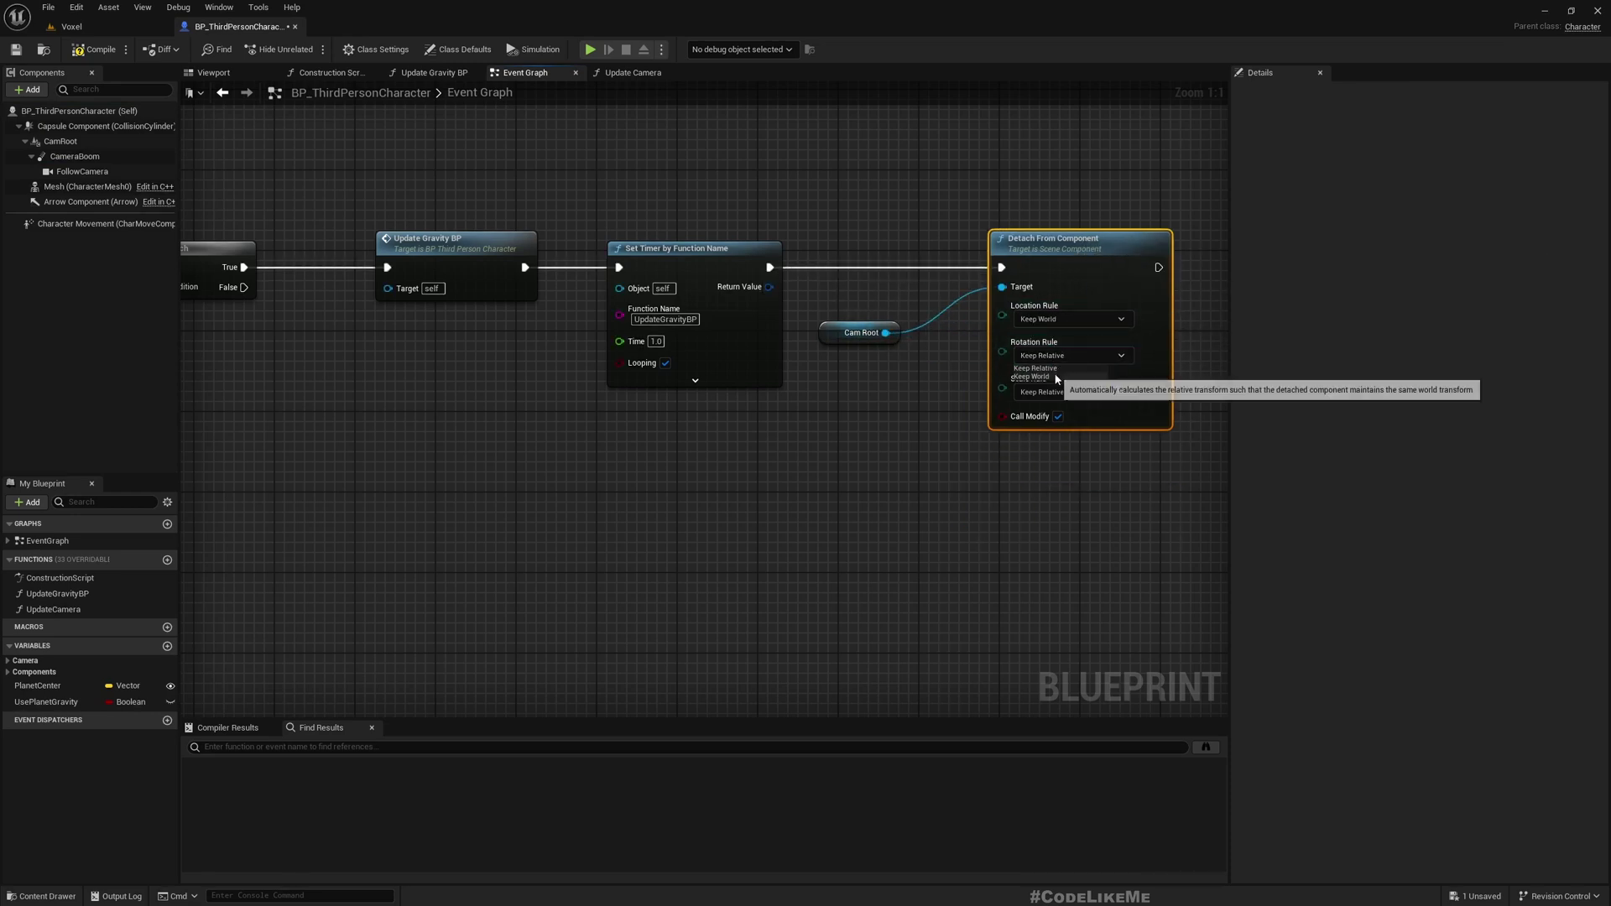
left_click(1034, 377)
left_click(1035, 413)
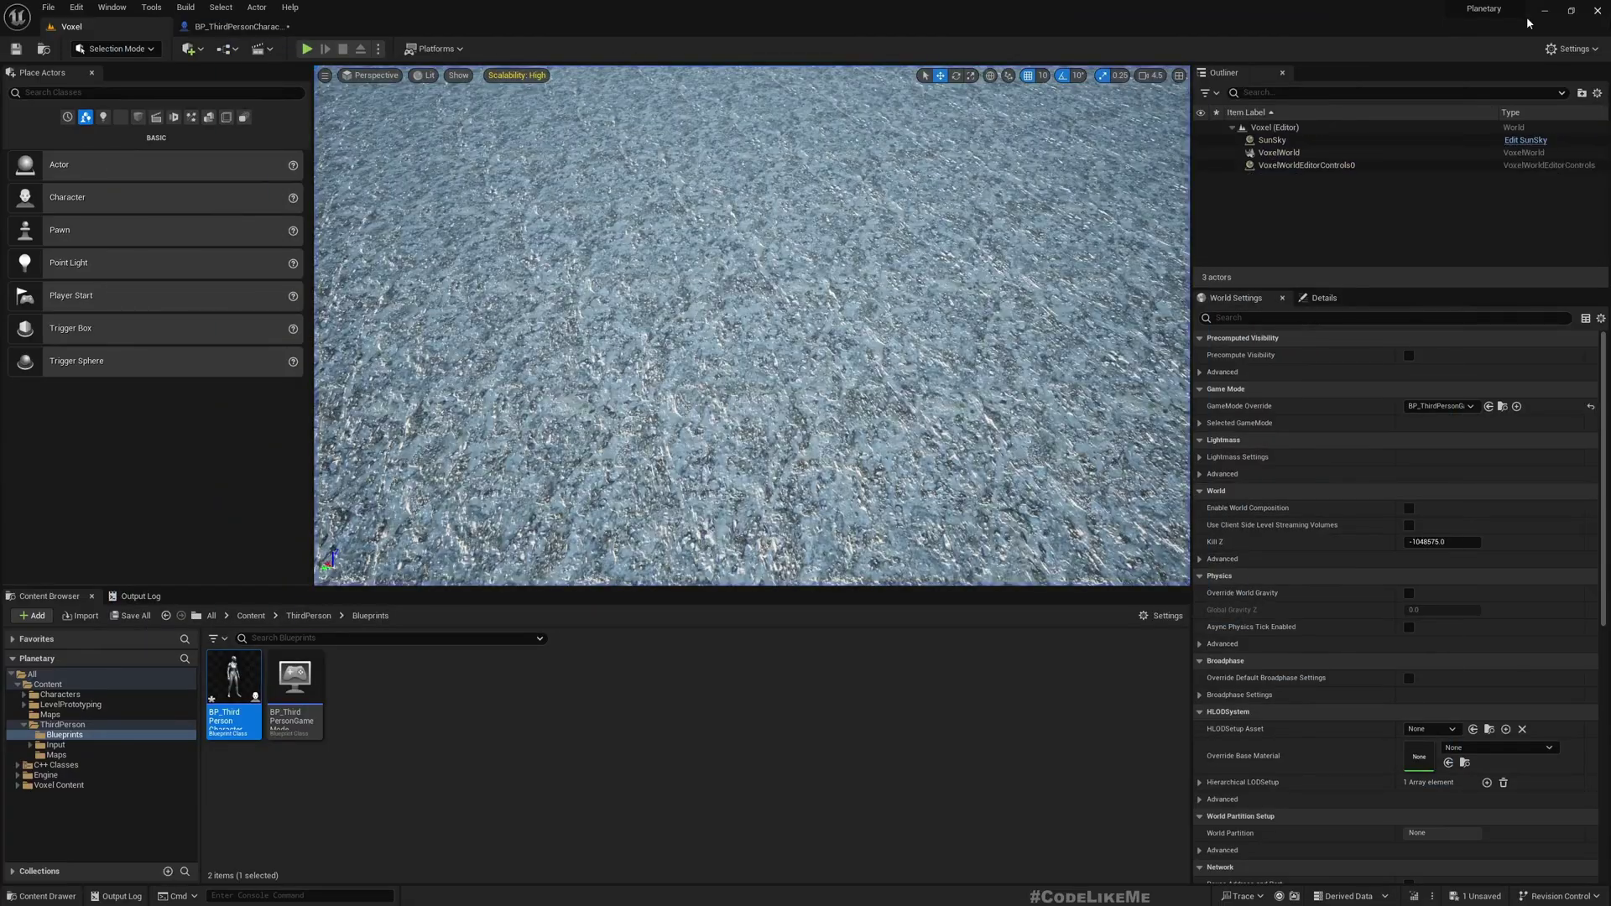
Step: Switch back to the BP_ThirdPersonCharacter blueprint
left_click(227, 26)
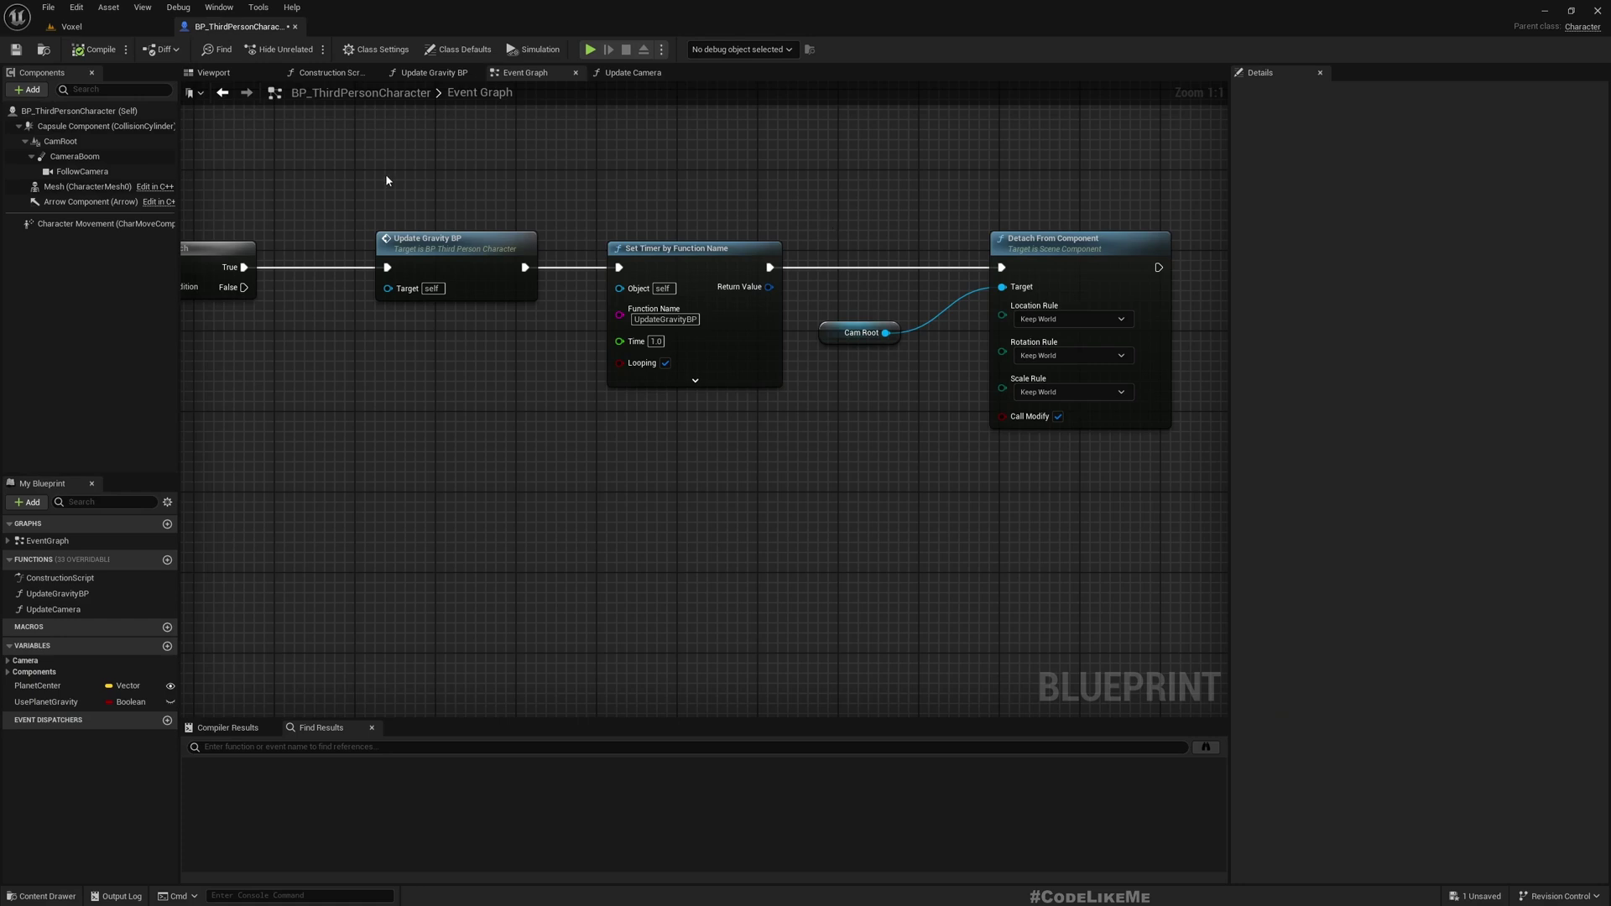
Step: In the Update Camera graph, shift all nodes right to make room
right_click_drag(386, 180, 478, 218)
left_click(631, 72)
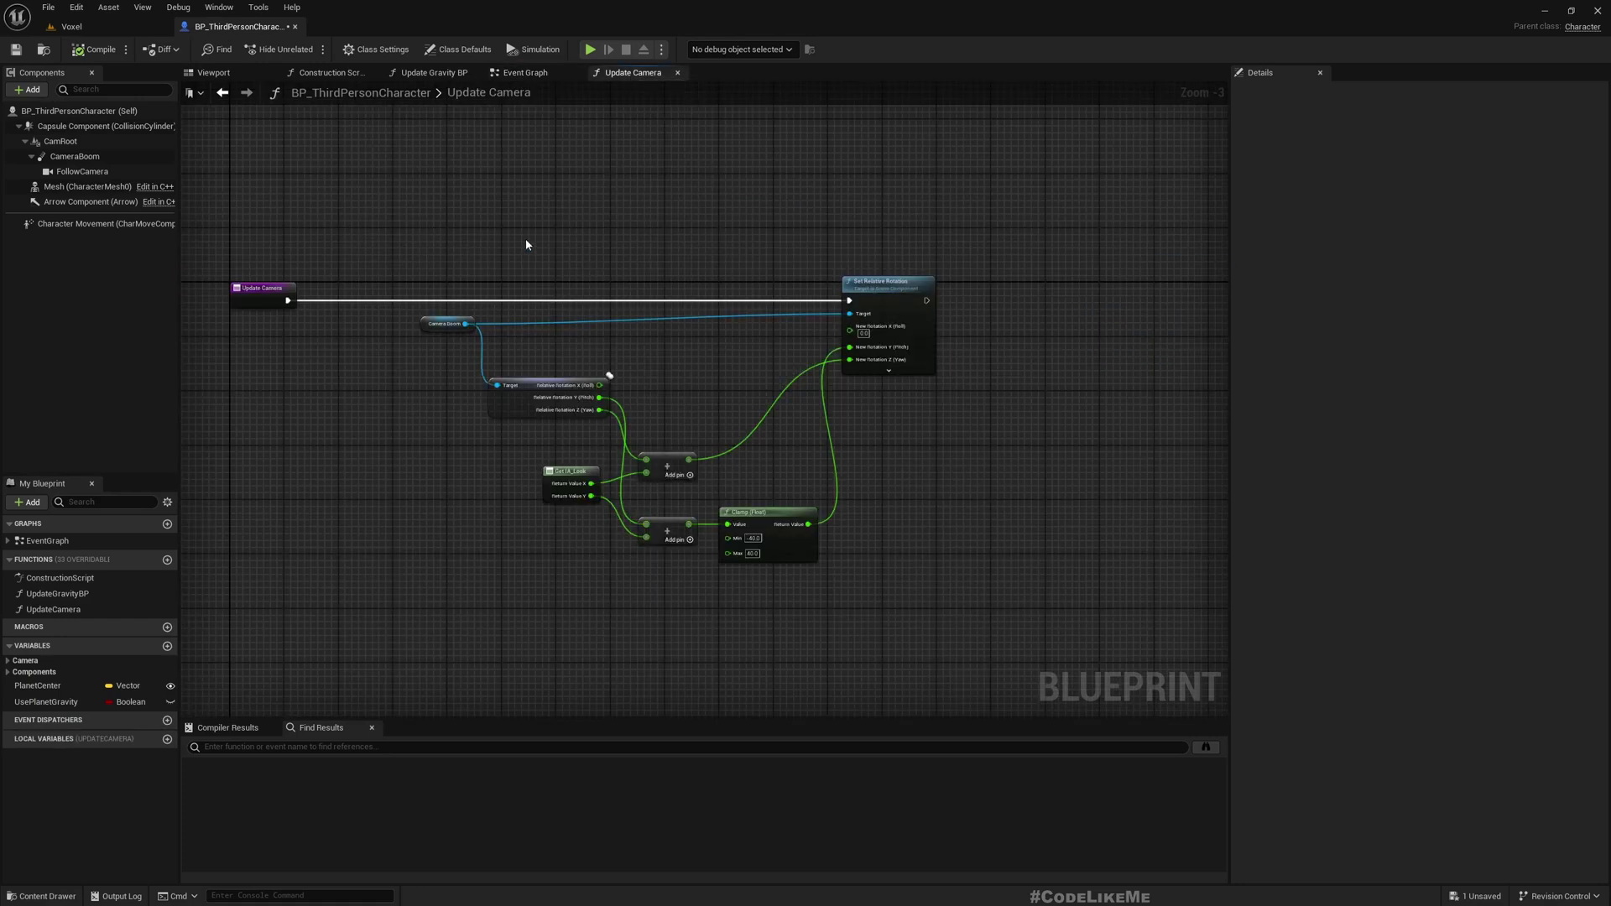
left_click_drag(436, 222, 1014, 581)
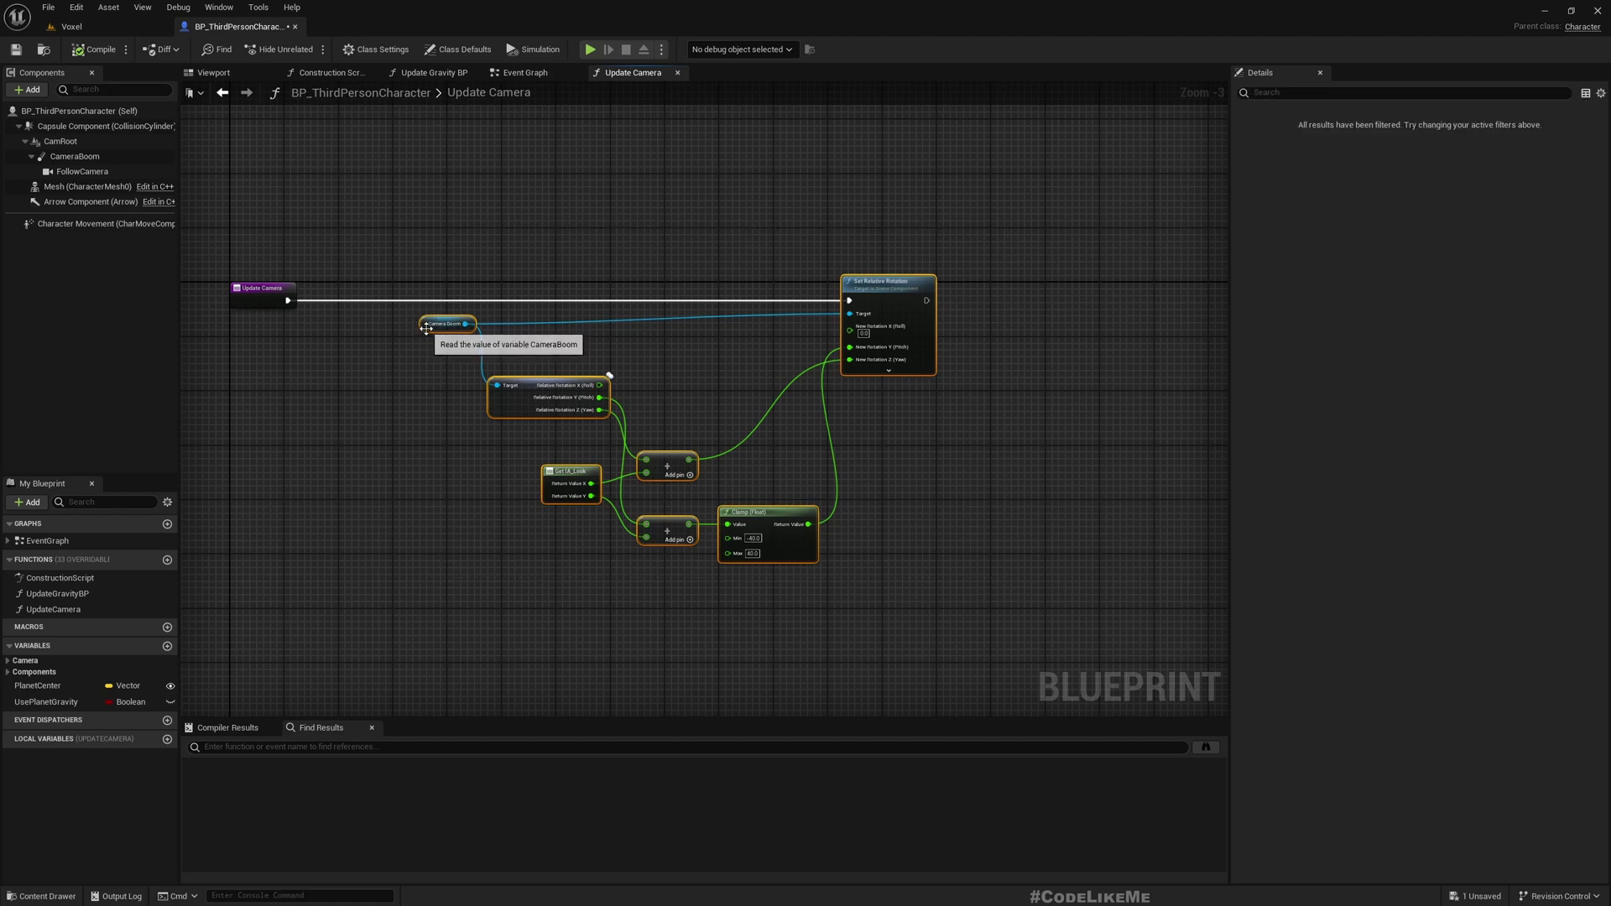
left_click_drag(426, 327, 586, 329)
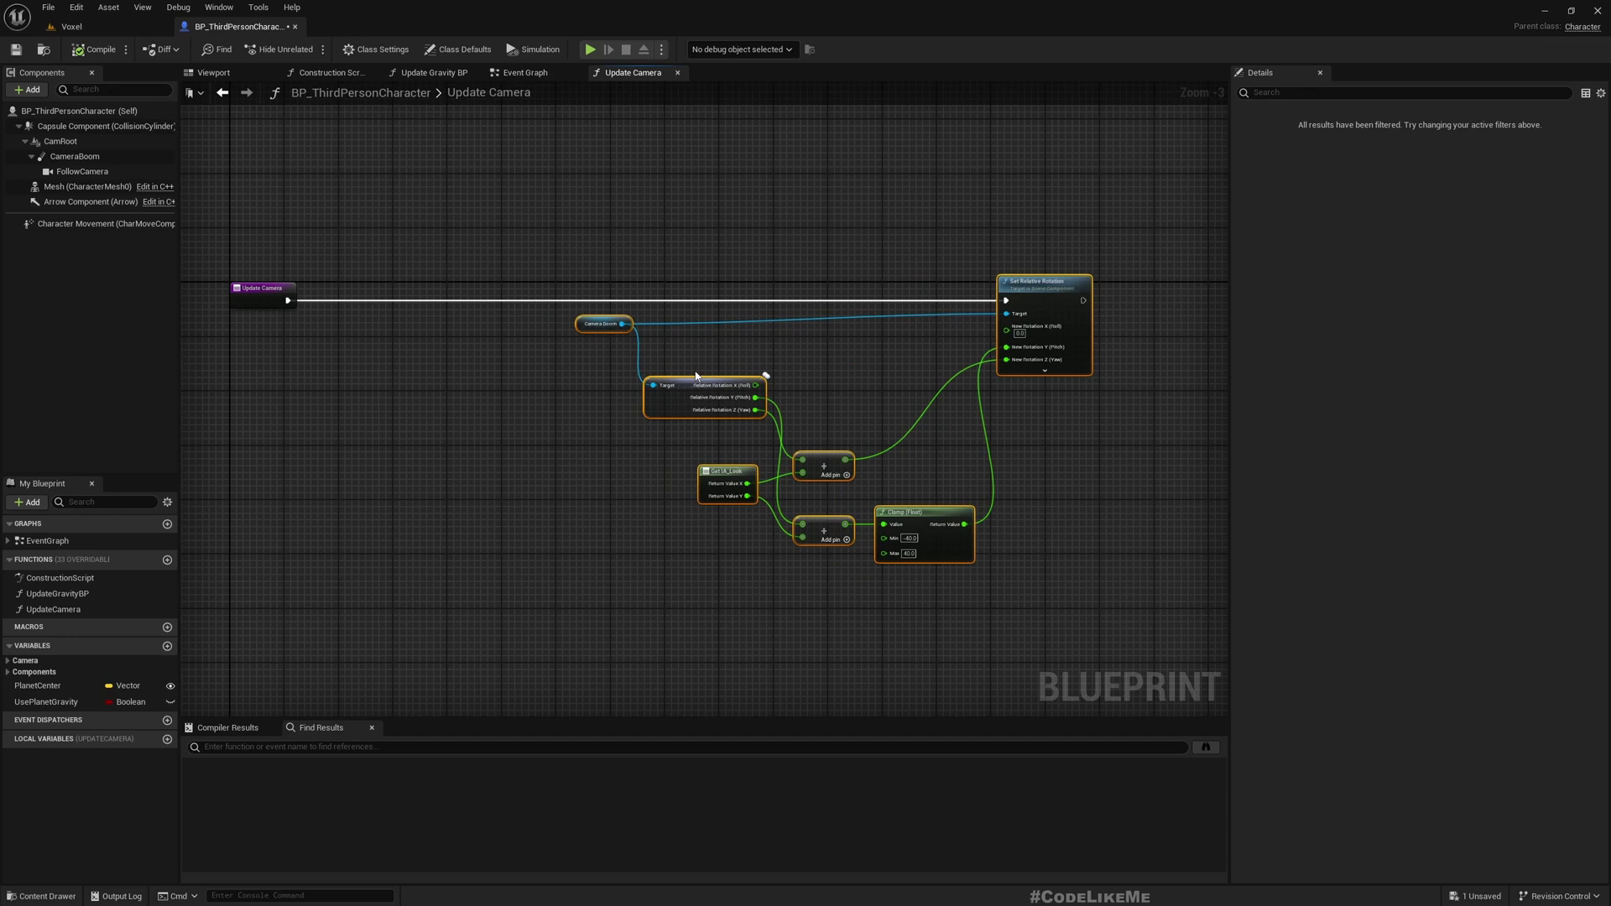
scroll(697, 375, "down", 2)
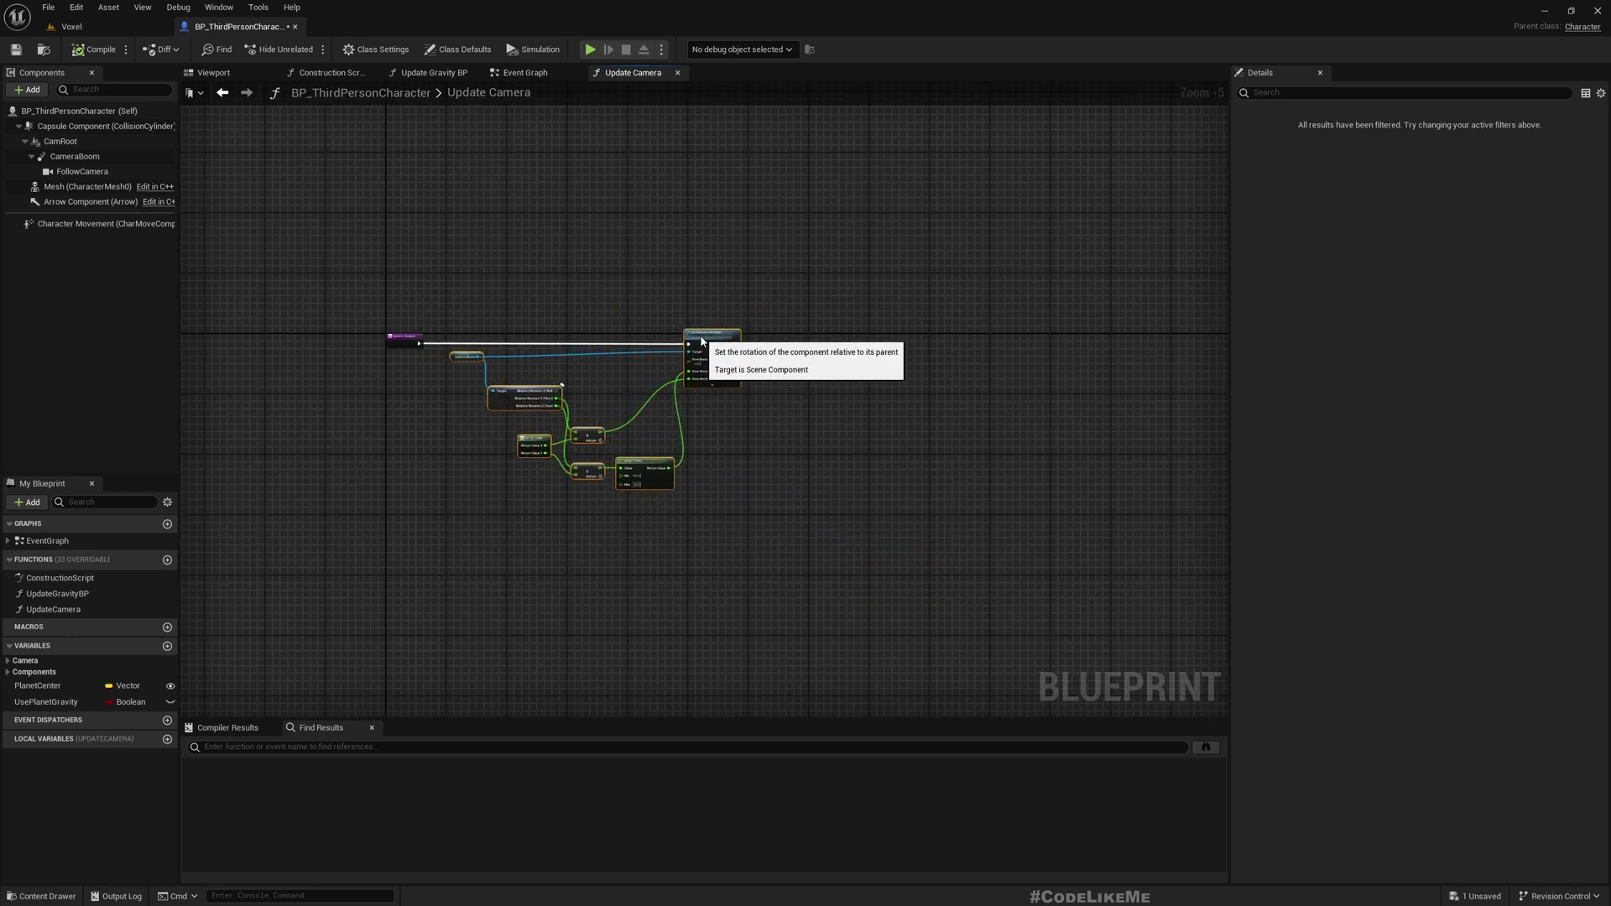
scroll(810, 373, "up", 5)
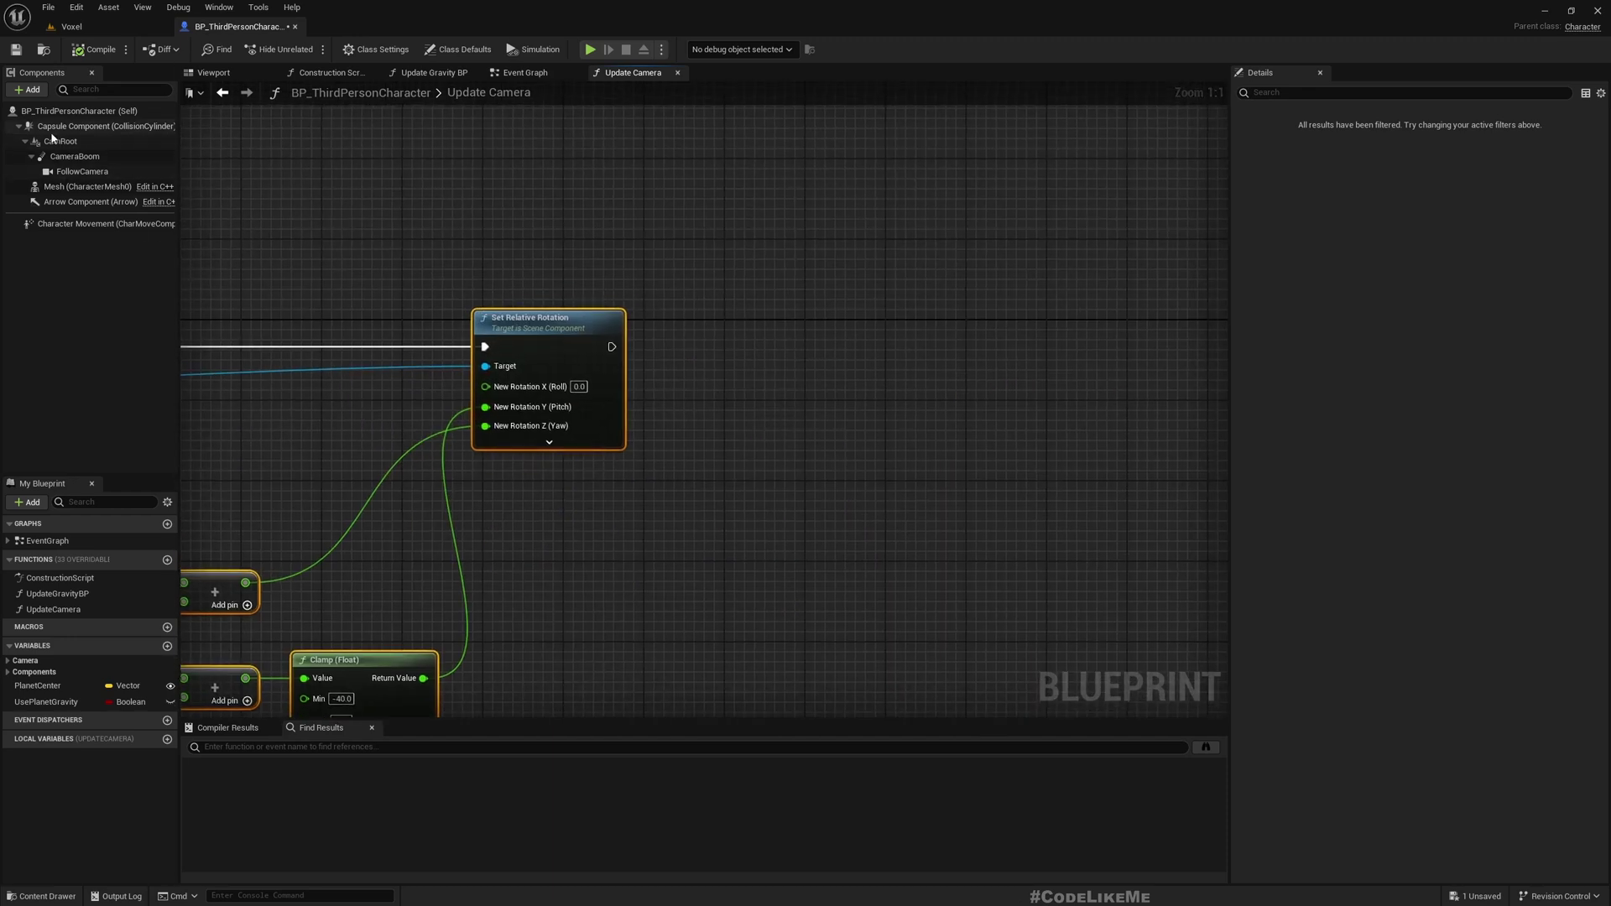
Step: Add Cam Root's Set World Location after the rotation update, fed by Get Actor Location
mouse_move(57, 141)
left_mouse_down()
mouse_move(767, 485)
mouse_move(857, 480)
left_mouse_up()
type("setwo")
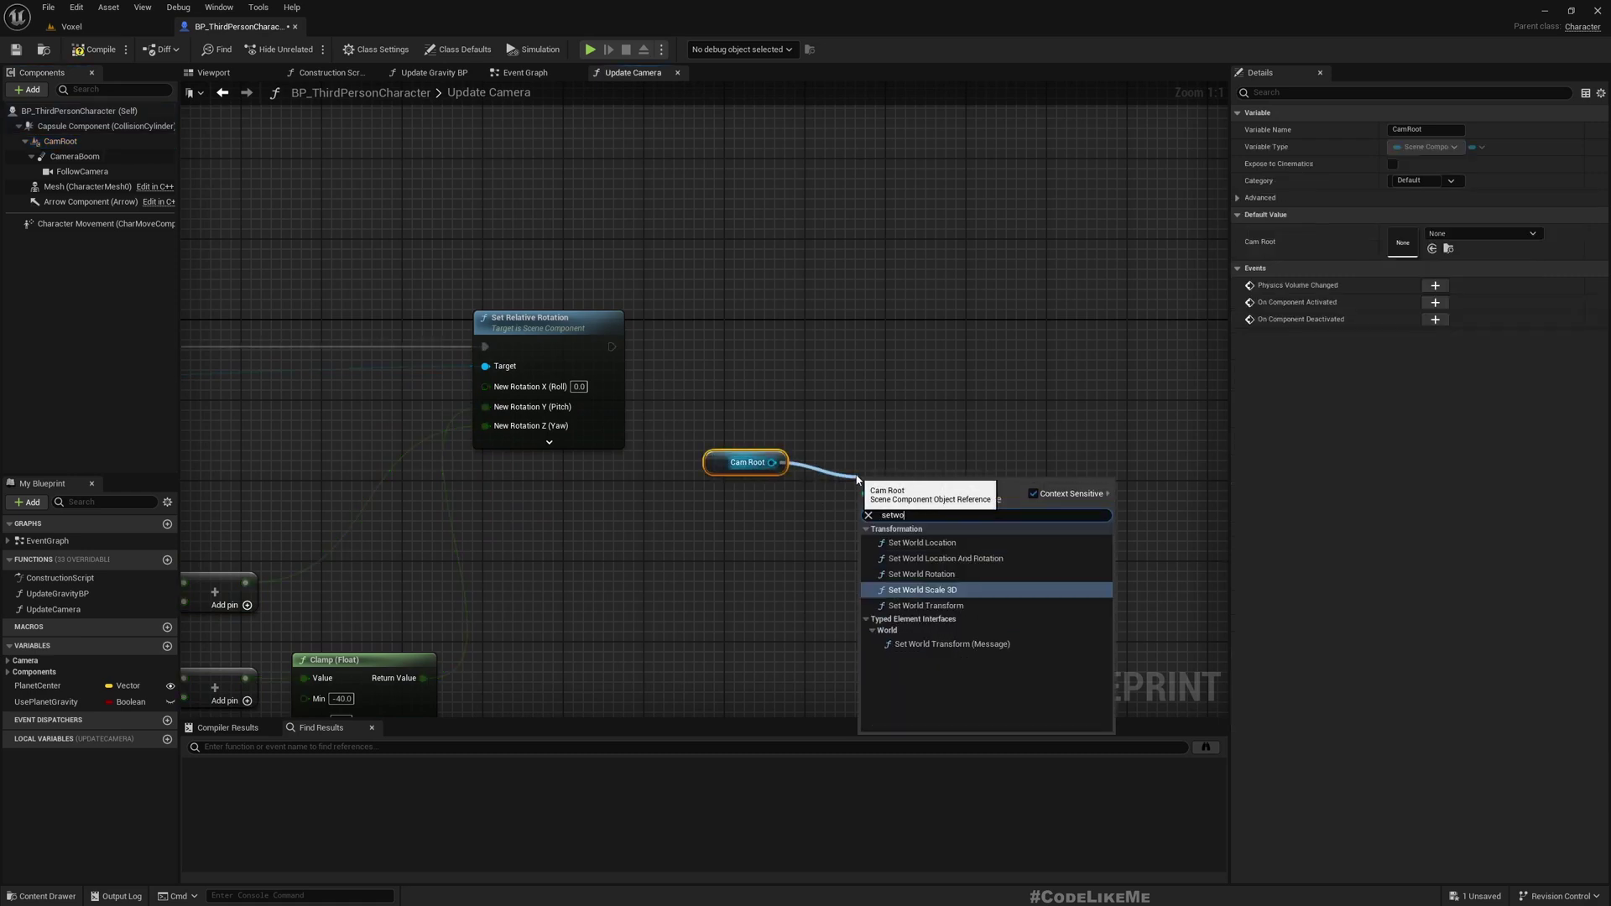
type("rldl")
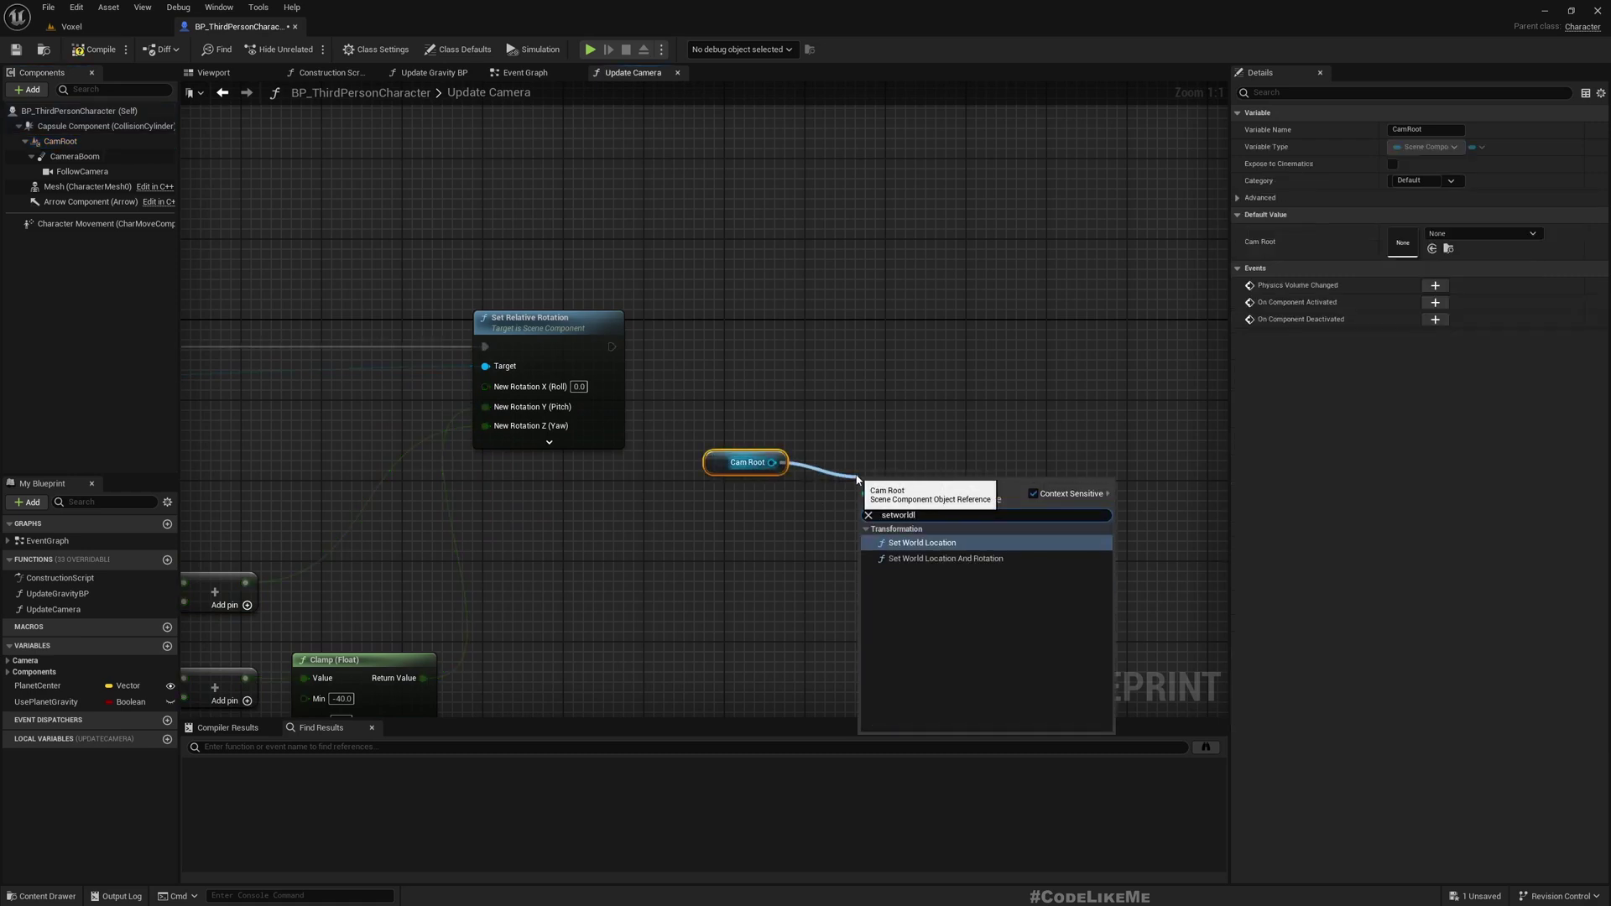
key("Return")
mouse_move(1018, 435)
left_mouse_down()
mouse_move(1028, 406)
mouse_move(612, 347)
mouse_move(1044, 361)
left_mouse_up()
right_click(696, 539)
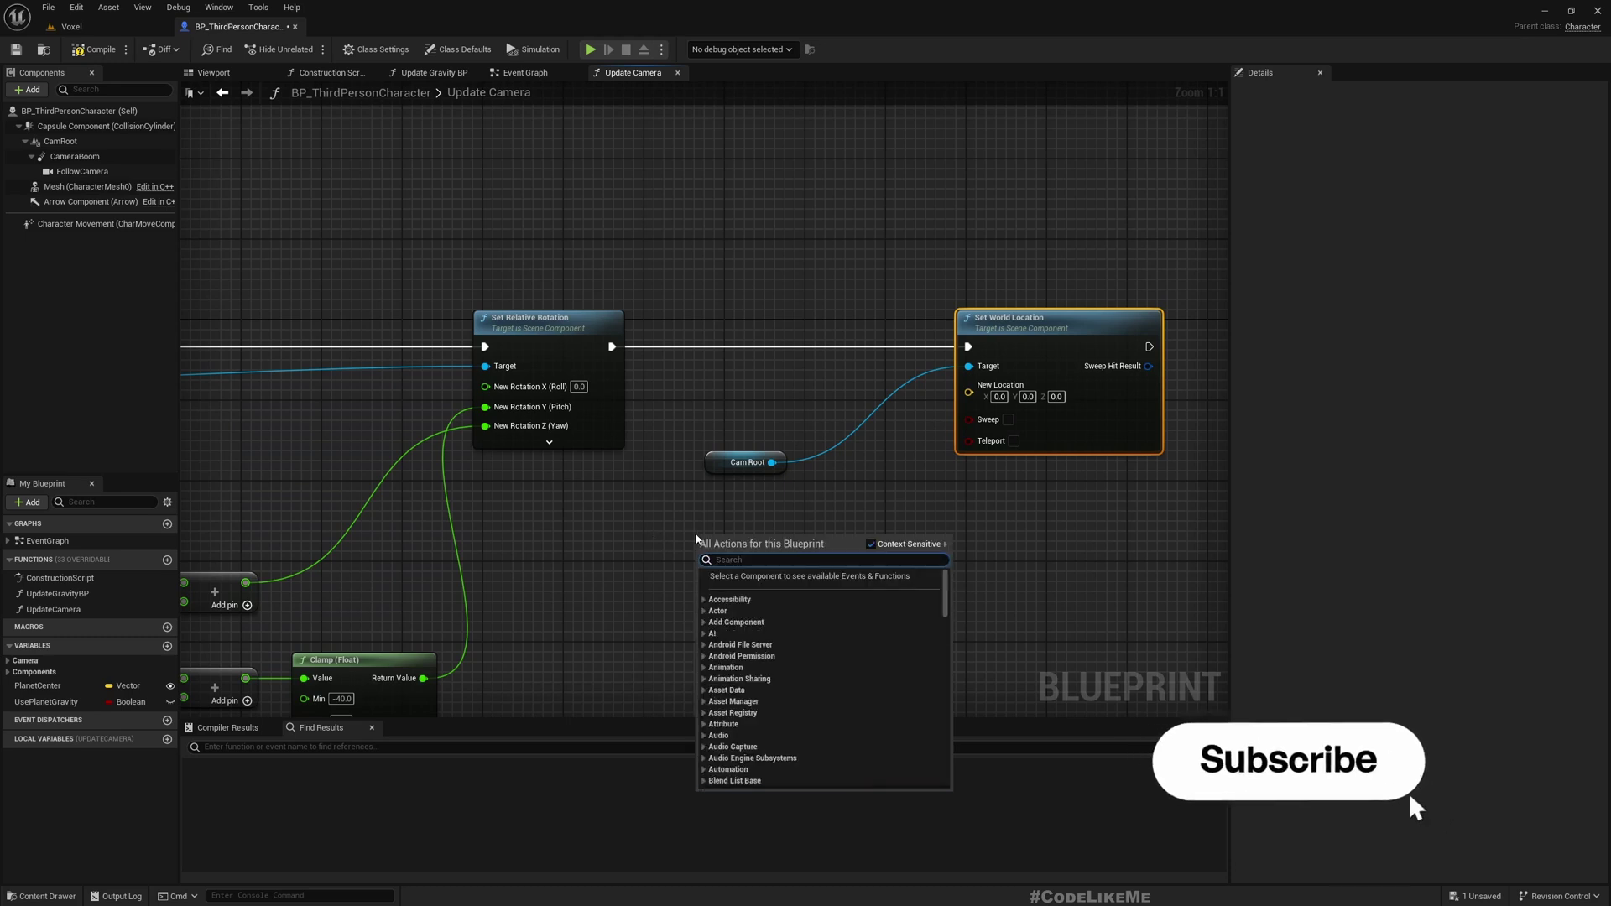
type("getactor")
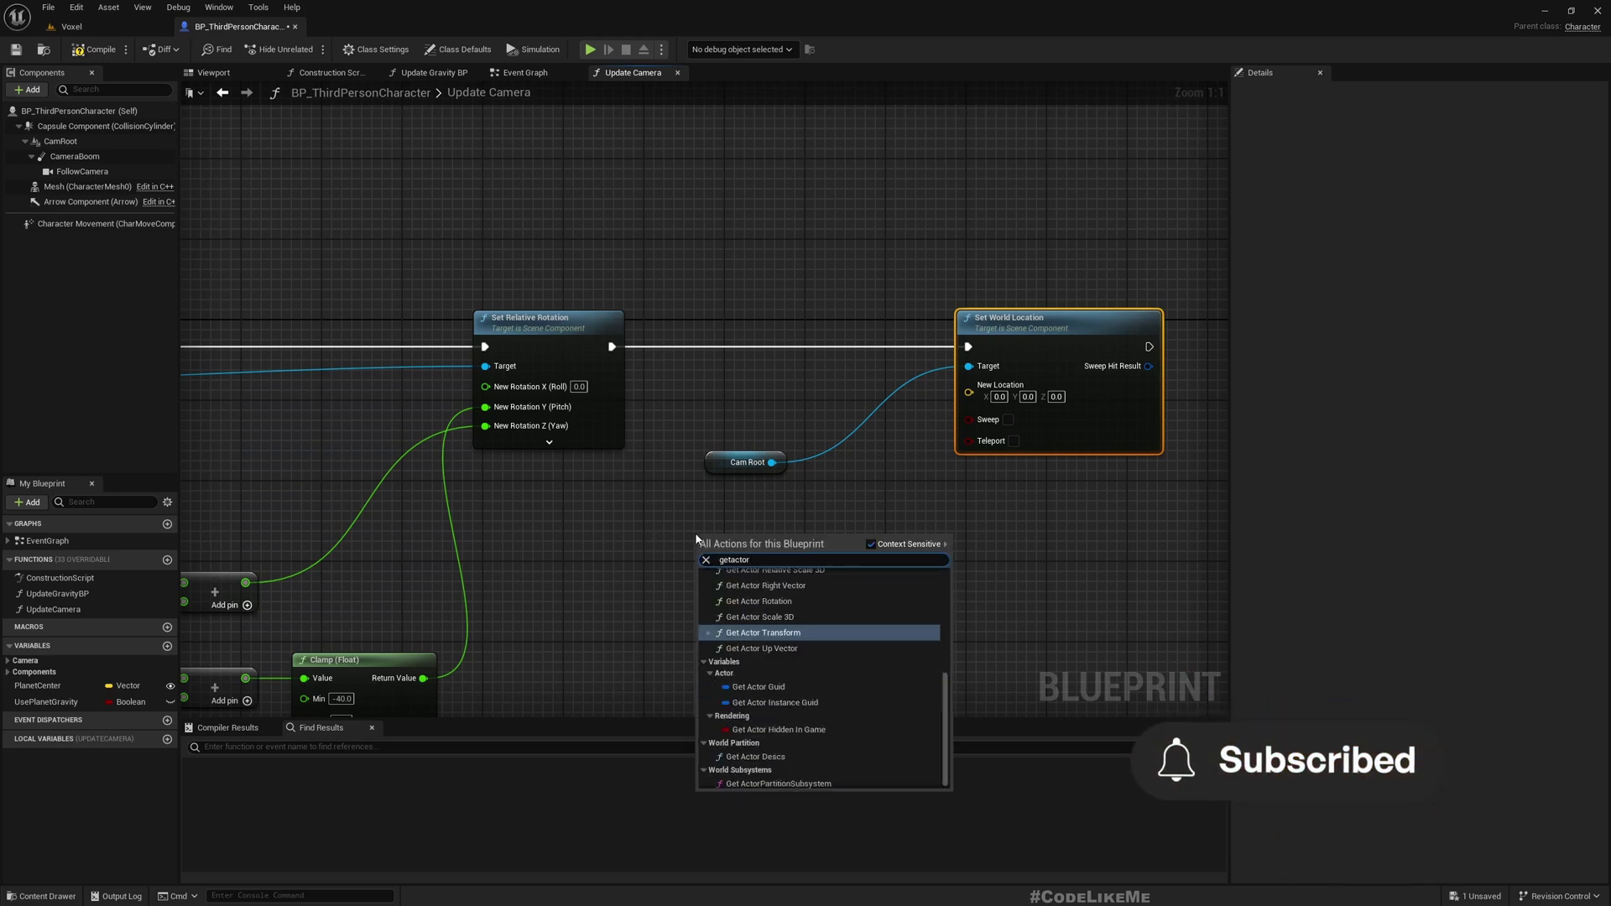
type("location")
key("Return")
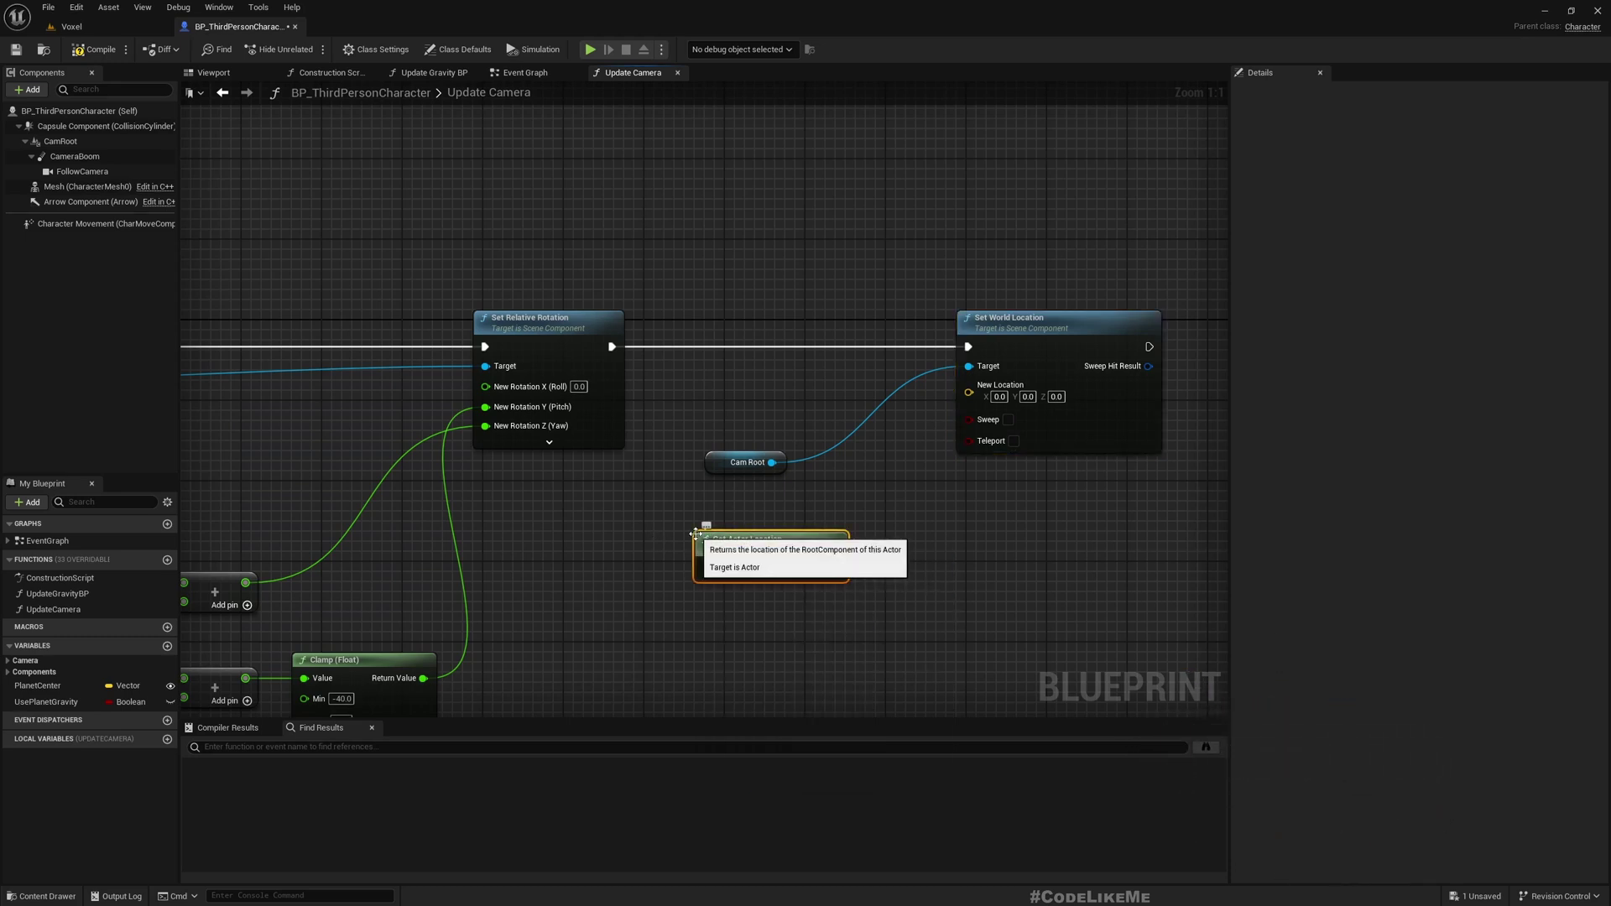
left_click_drag(833, 568, 968, 393)
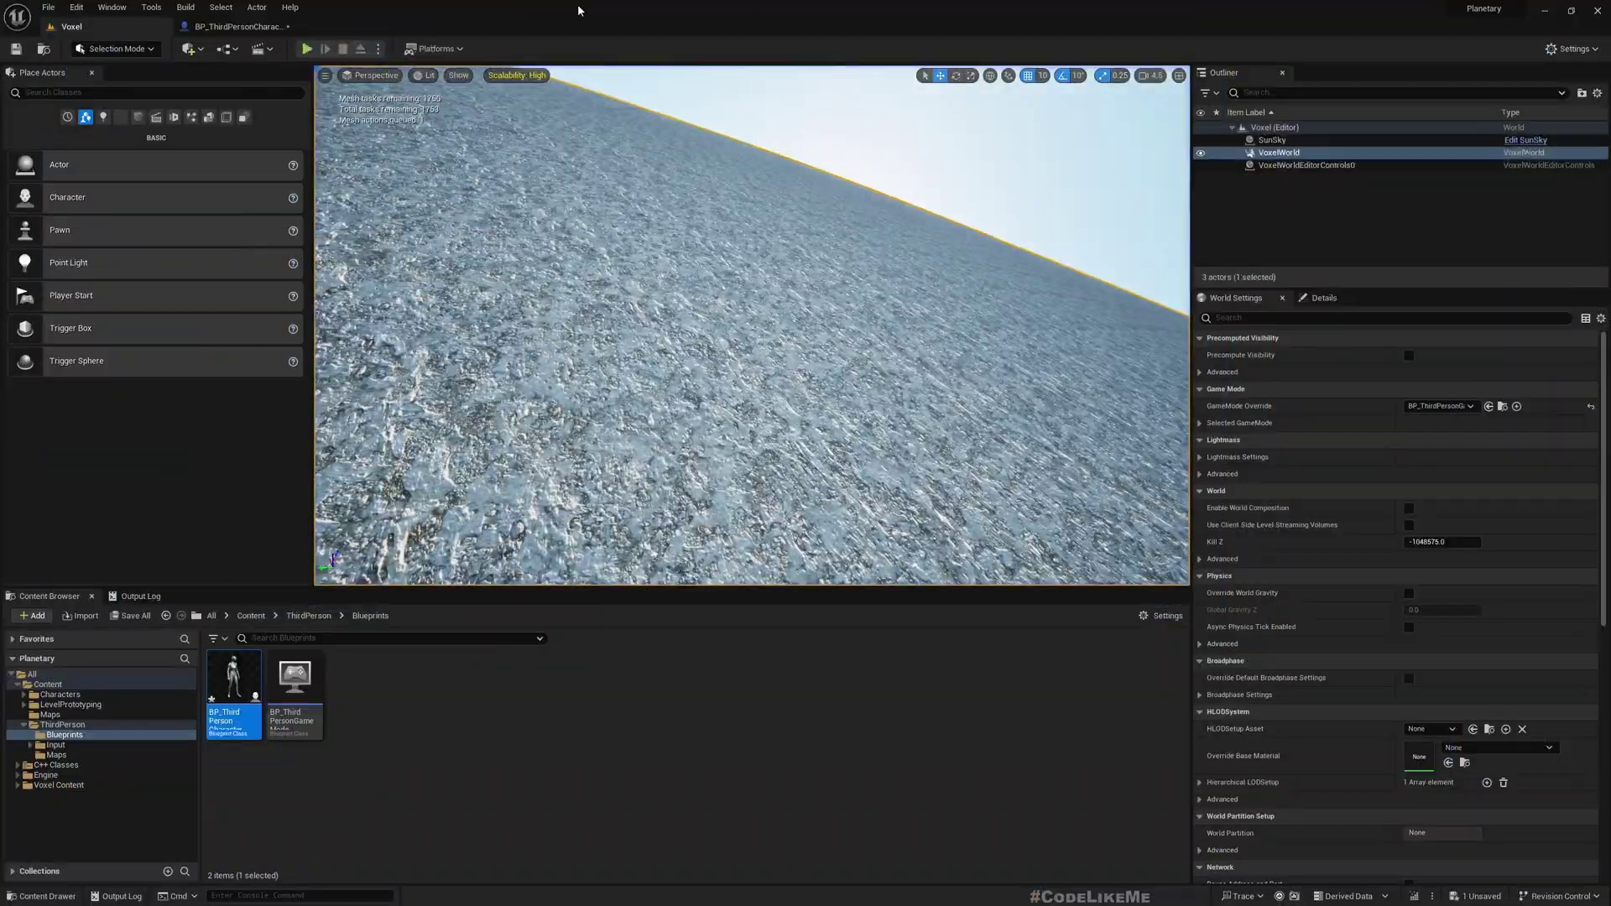
Step: Return to BP_ThirdPersonCharacter and select CamRoot to view its transform details
left_click(240, 26)
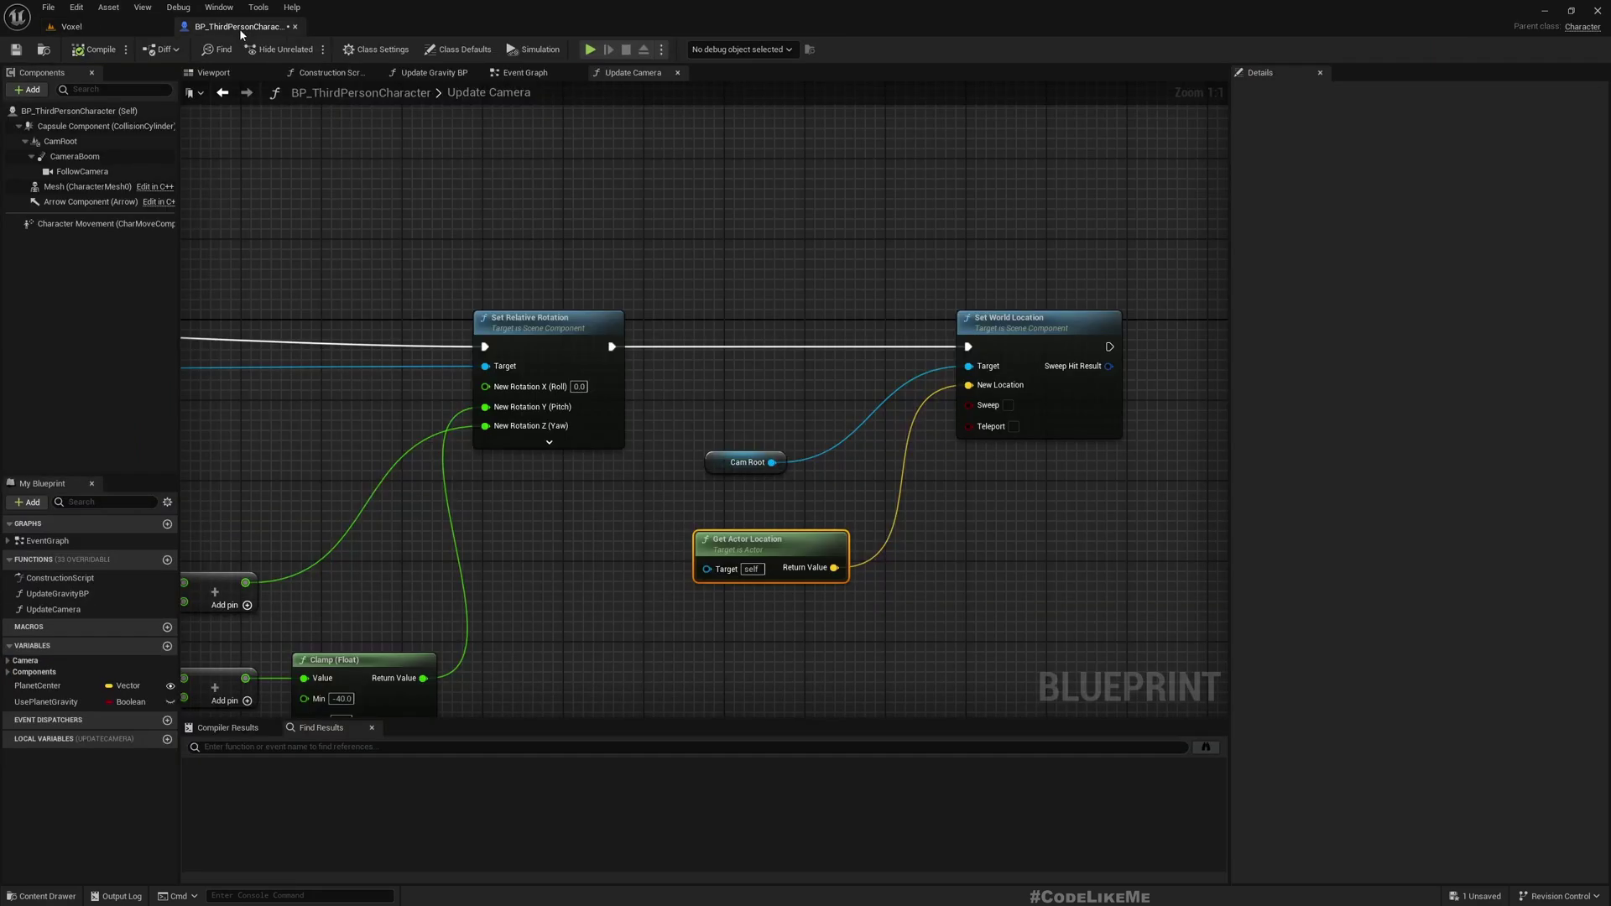
left_click(79, 142)
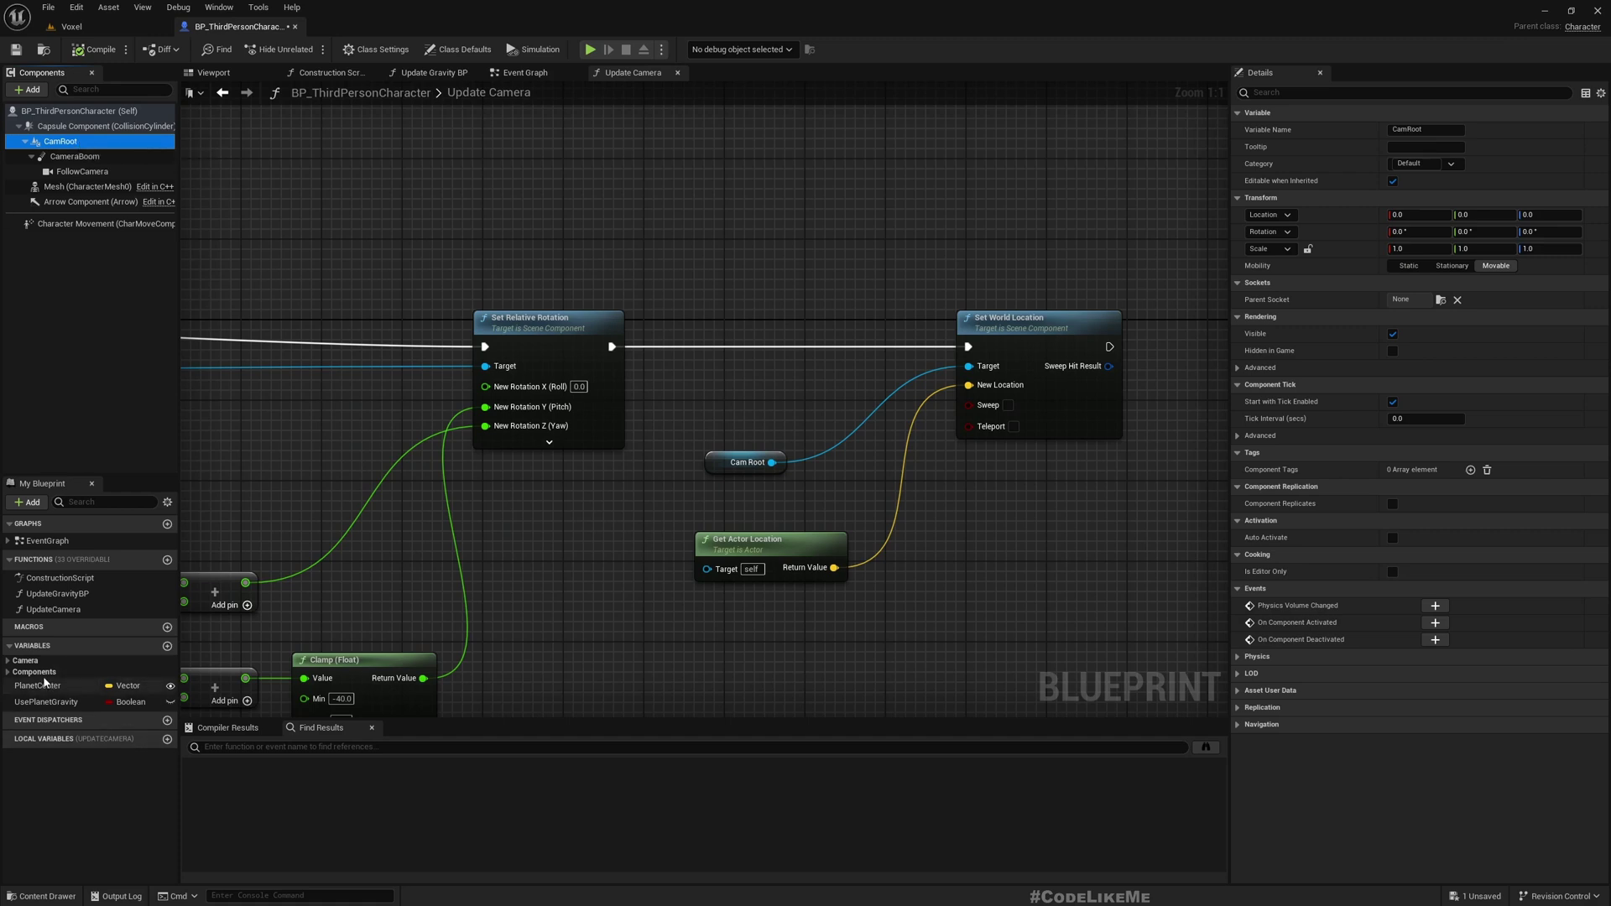
Step: Reposition Cam Root and add a Planet Center getter below Get Actor Location
right_click_drag(978, 547, 645, 454)
scroll(618, 452, "down", 3)
scroll(595, 448, "up", 2)
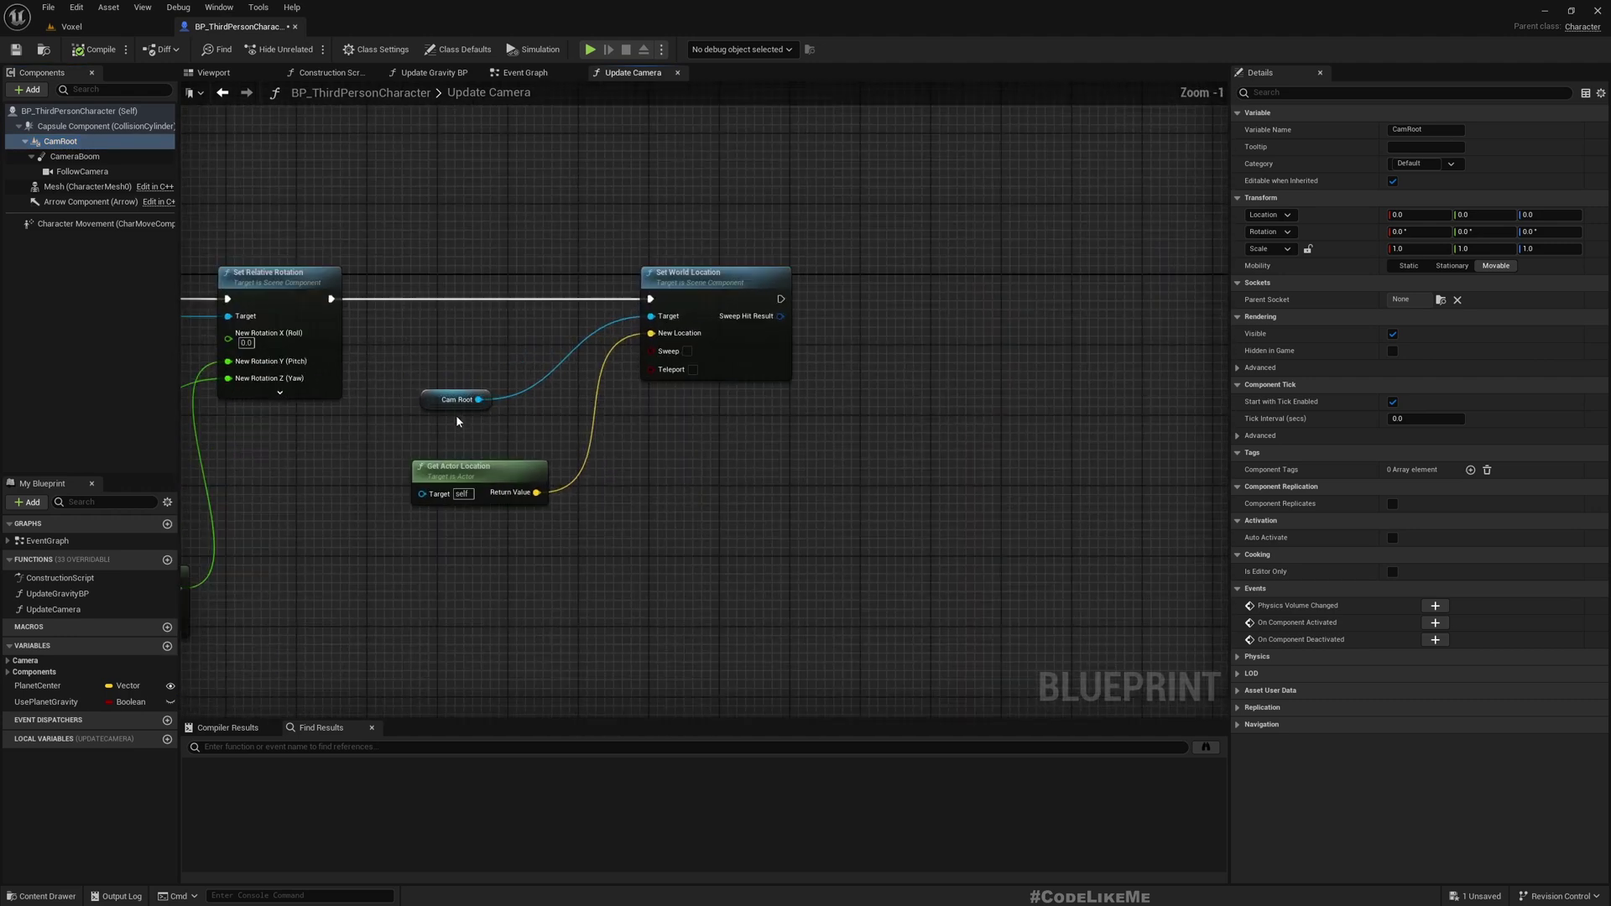
left_click_drag(455, 414, 429, 434)
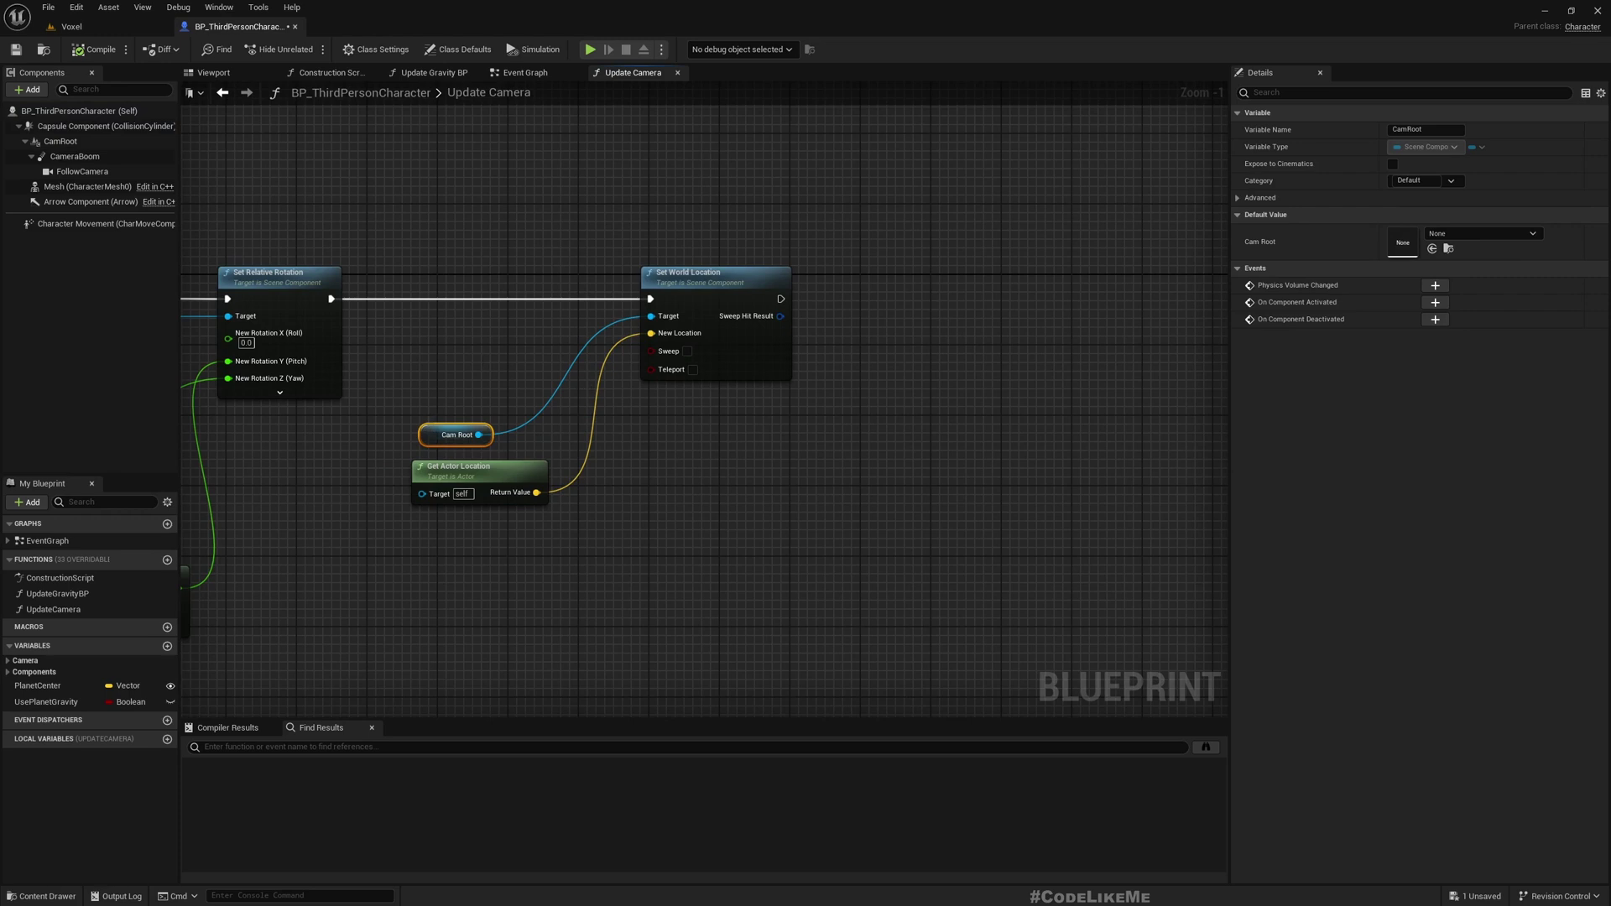
right_click_drag(428, 435, 524, 342)
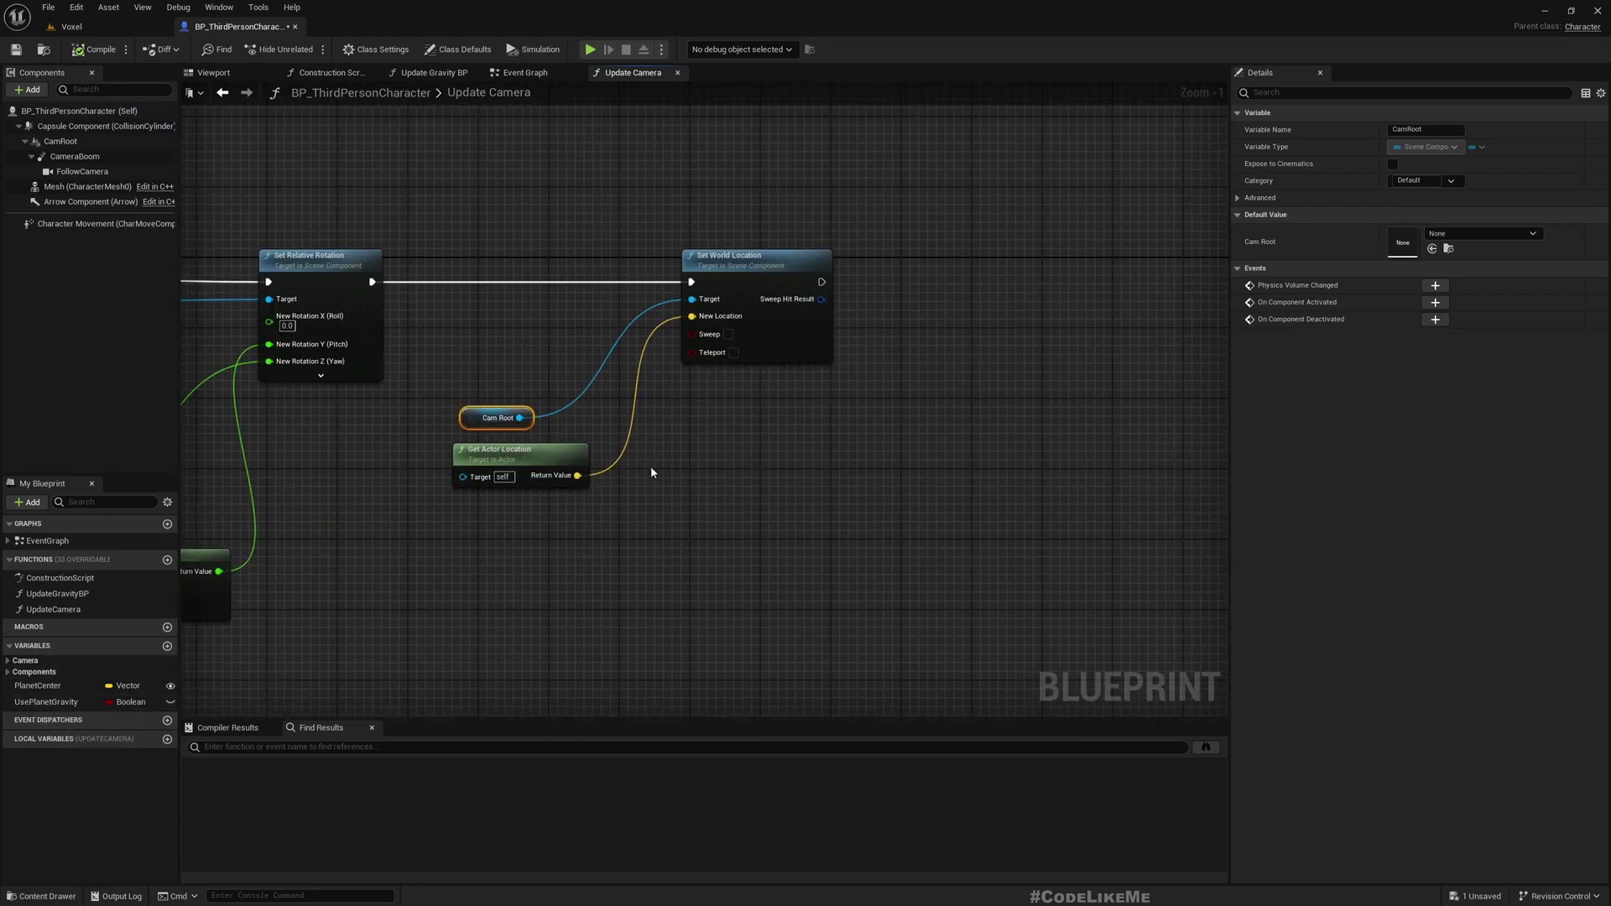
left_click_drag(39, 686, 831, 523)
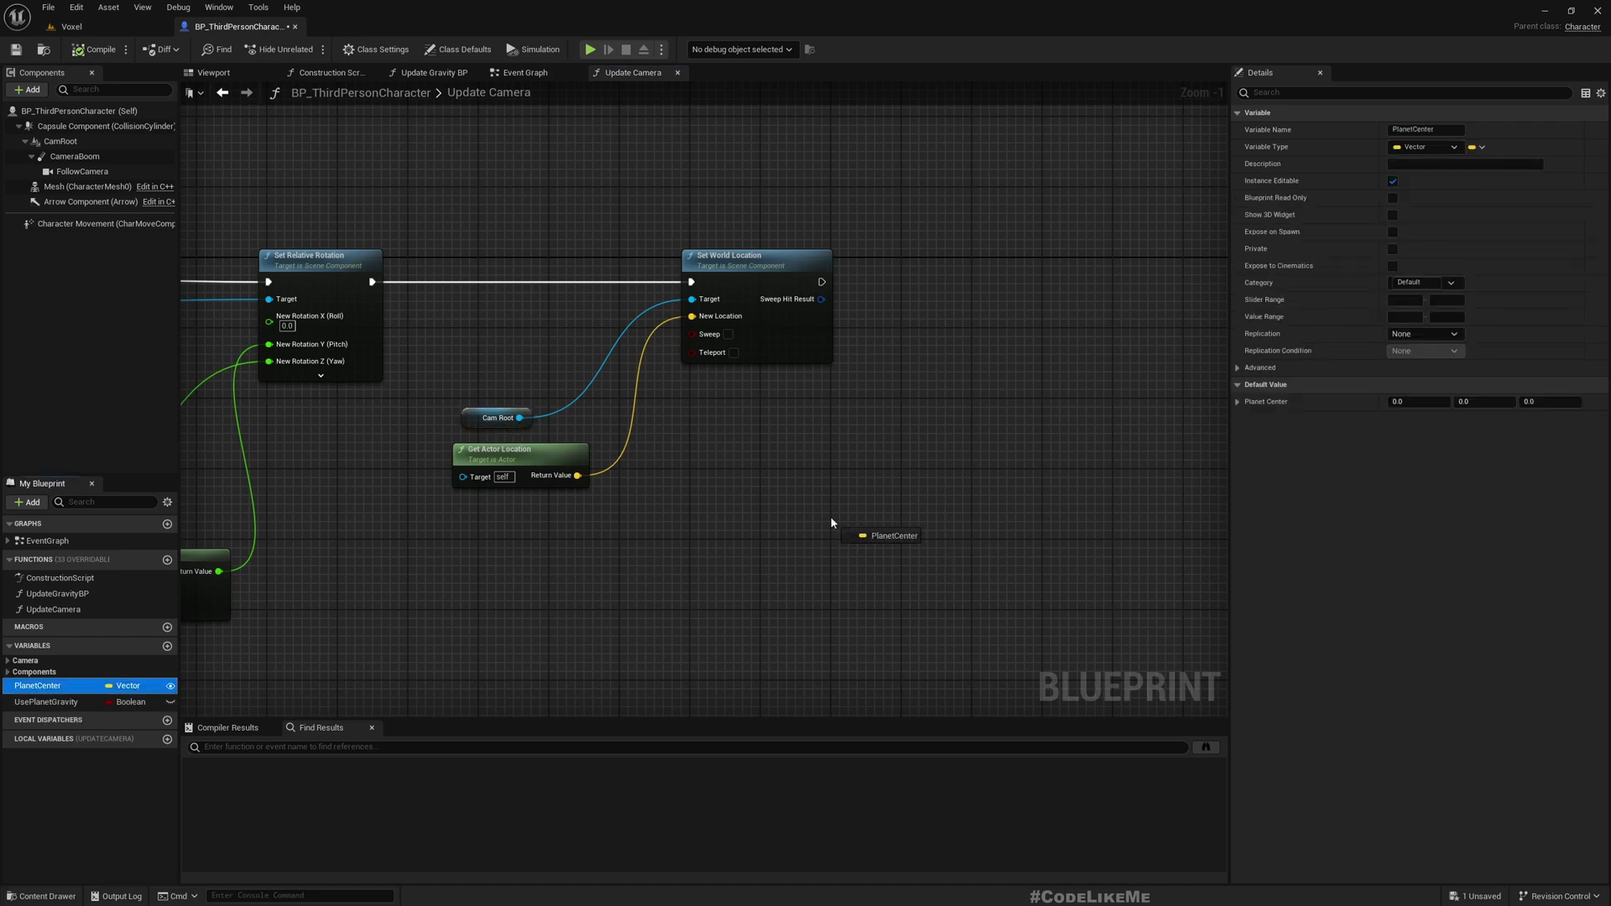
left_click(875, 539)
scroll(779, 481, "up", 1)
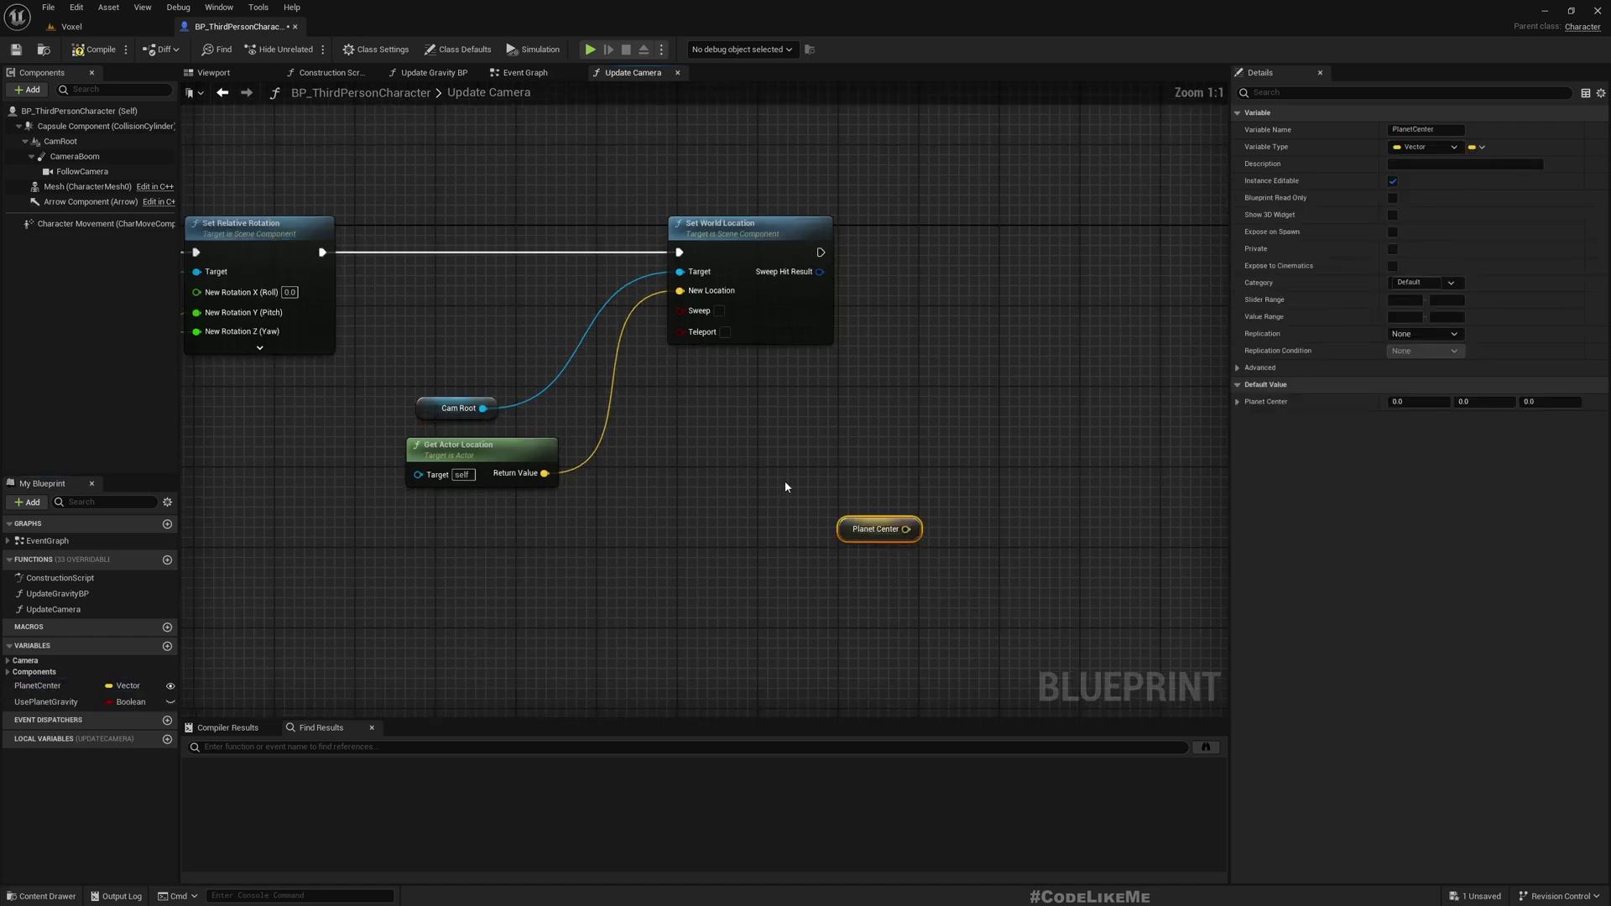
right_click_drag(784, 483, 736, 476)
left_click_drag(793, 517, 425, 545)
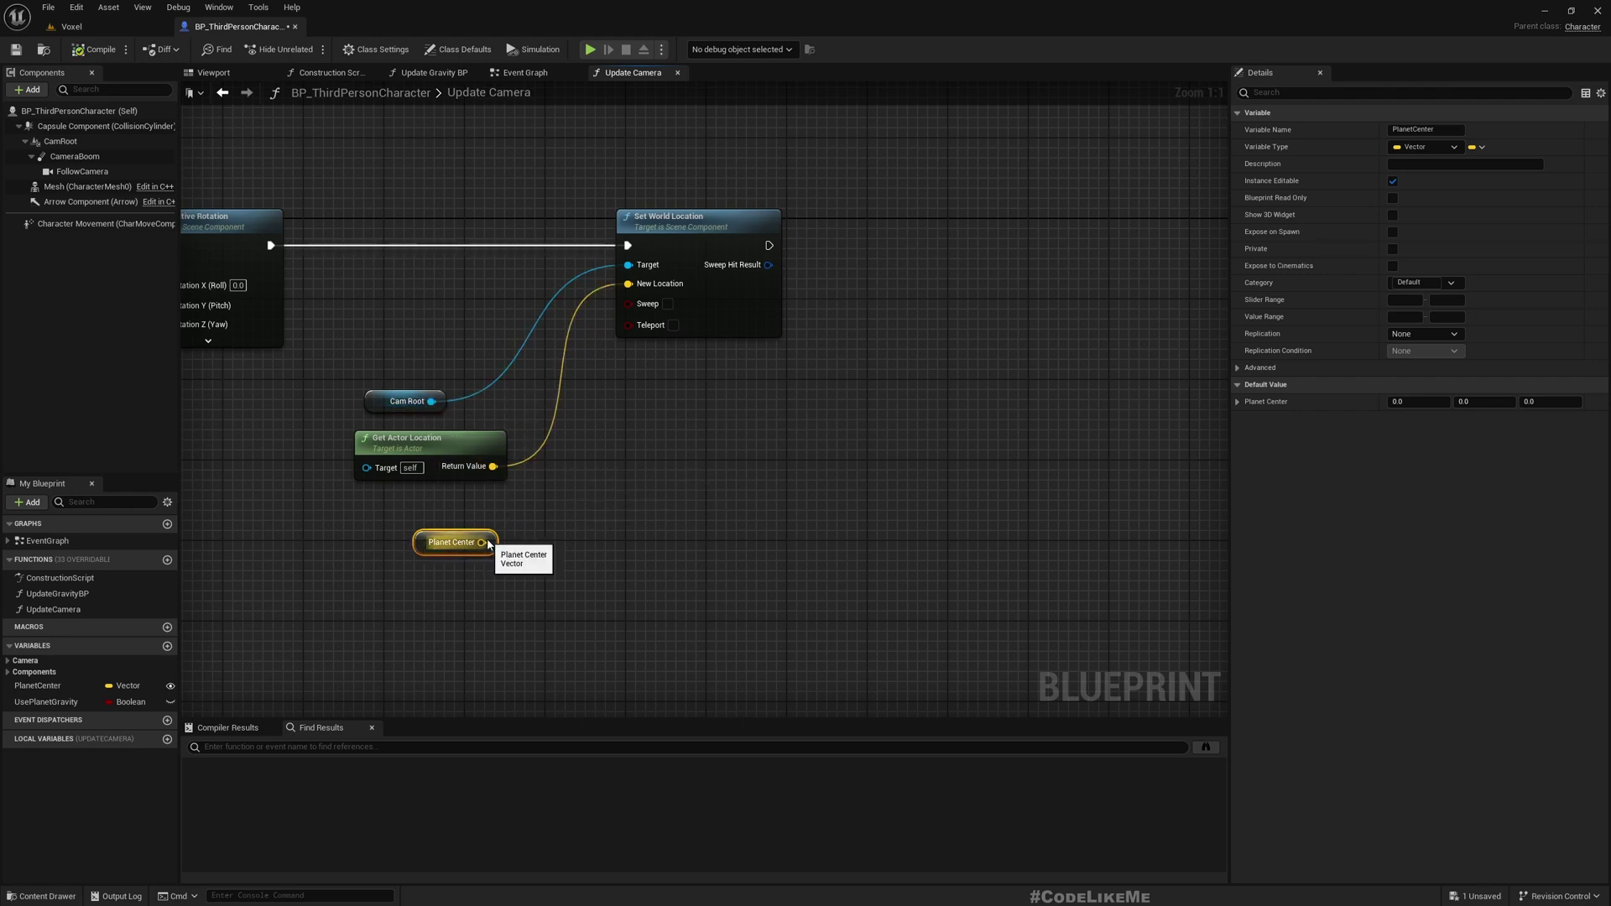
mouse_move(498, 542)
left_mouse_down()
mouse_move(537, 542)
mouse_move(441, 548)
mouse_move(565, 547)
left_mouse_up()
type("unit")
Step: Add Get Unit Direction from Planet Center to the actor location
key("Return")
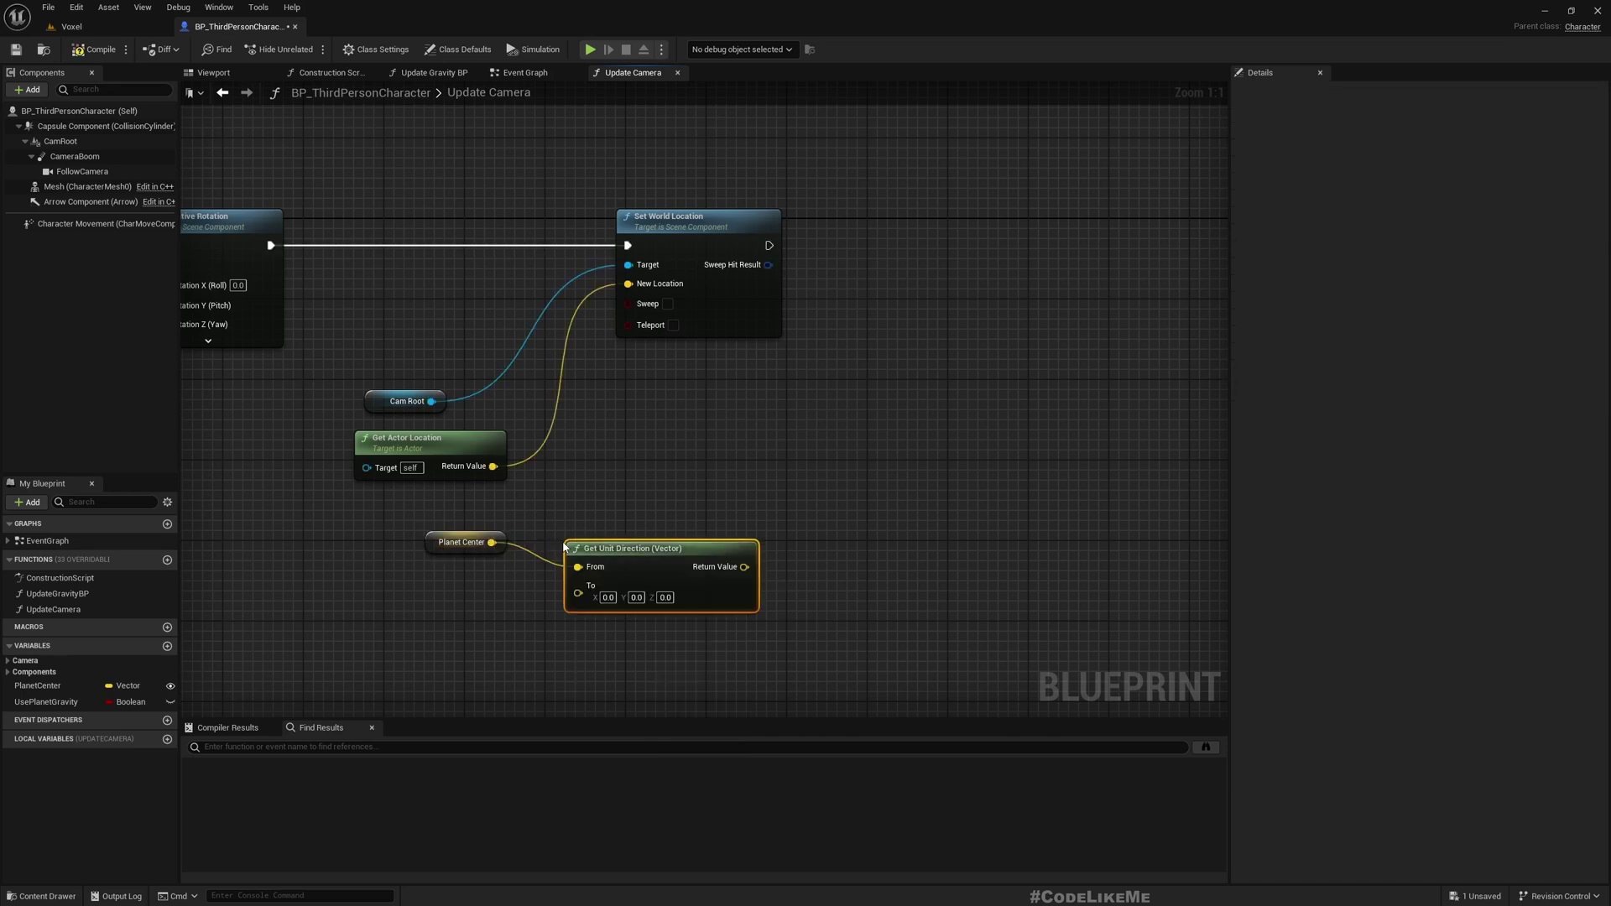
left_click_drag(635, 564, 638, 534)
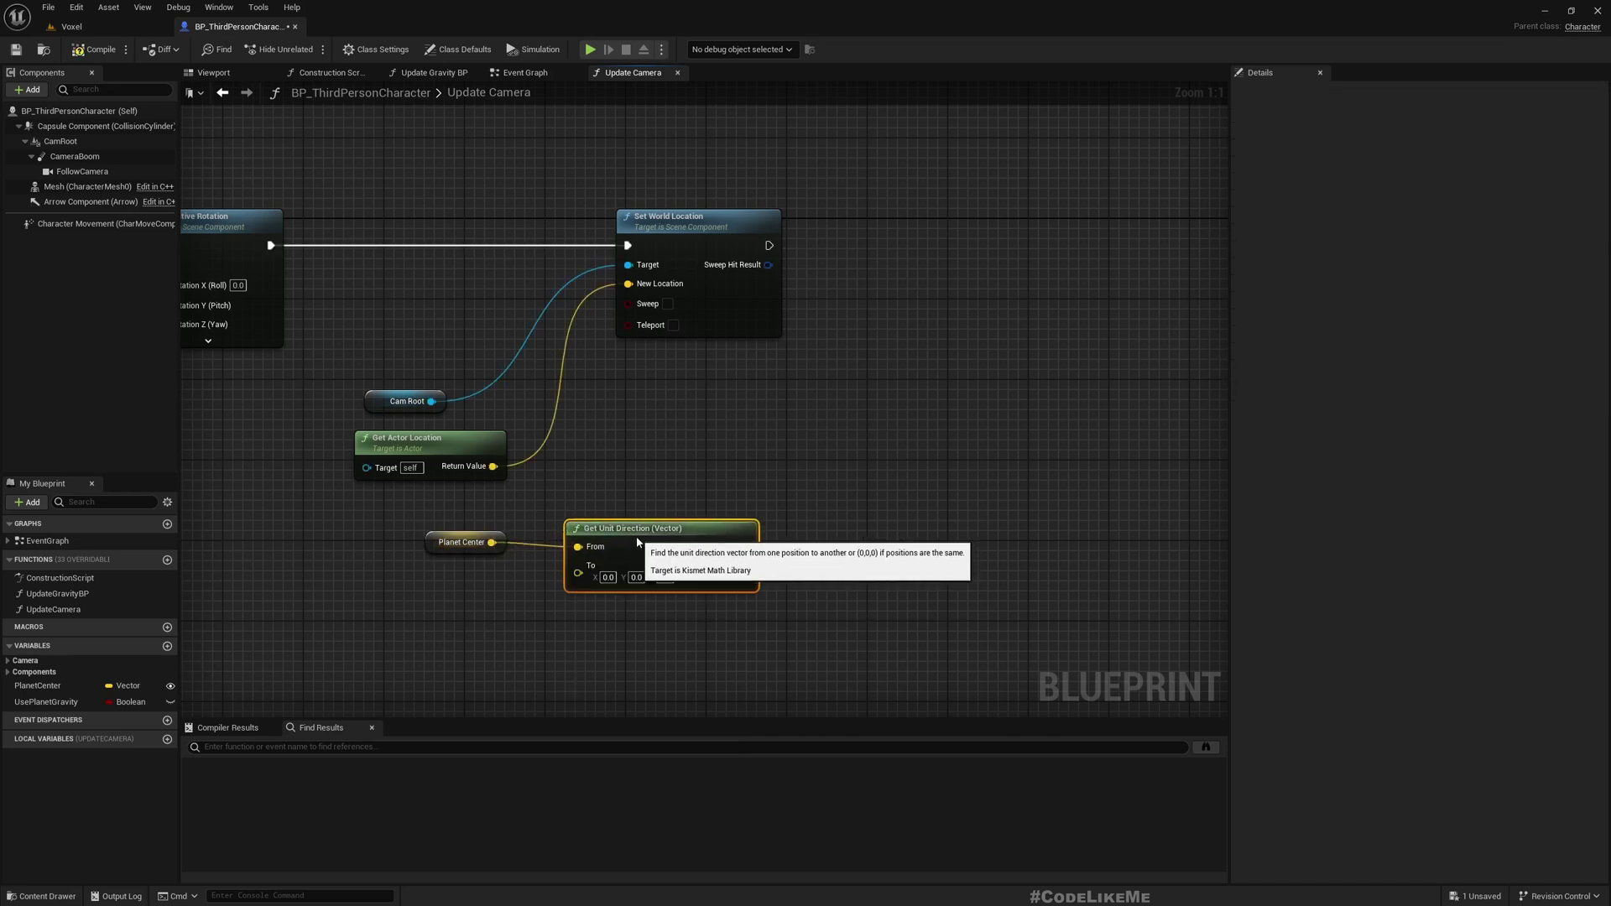
left_click_drag(492, 466, 575, 565)
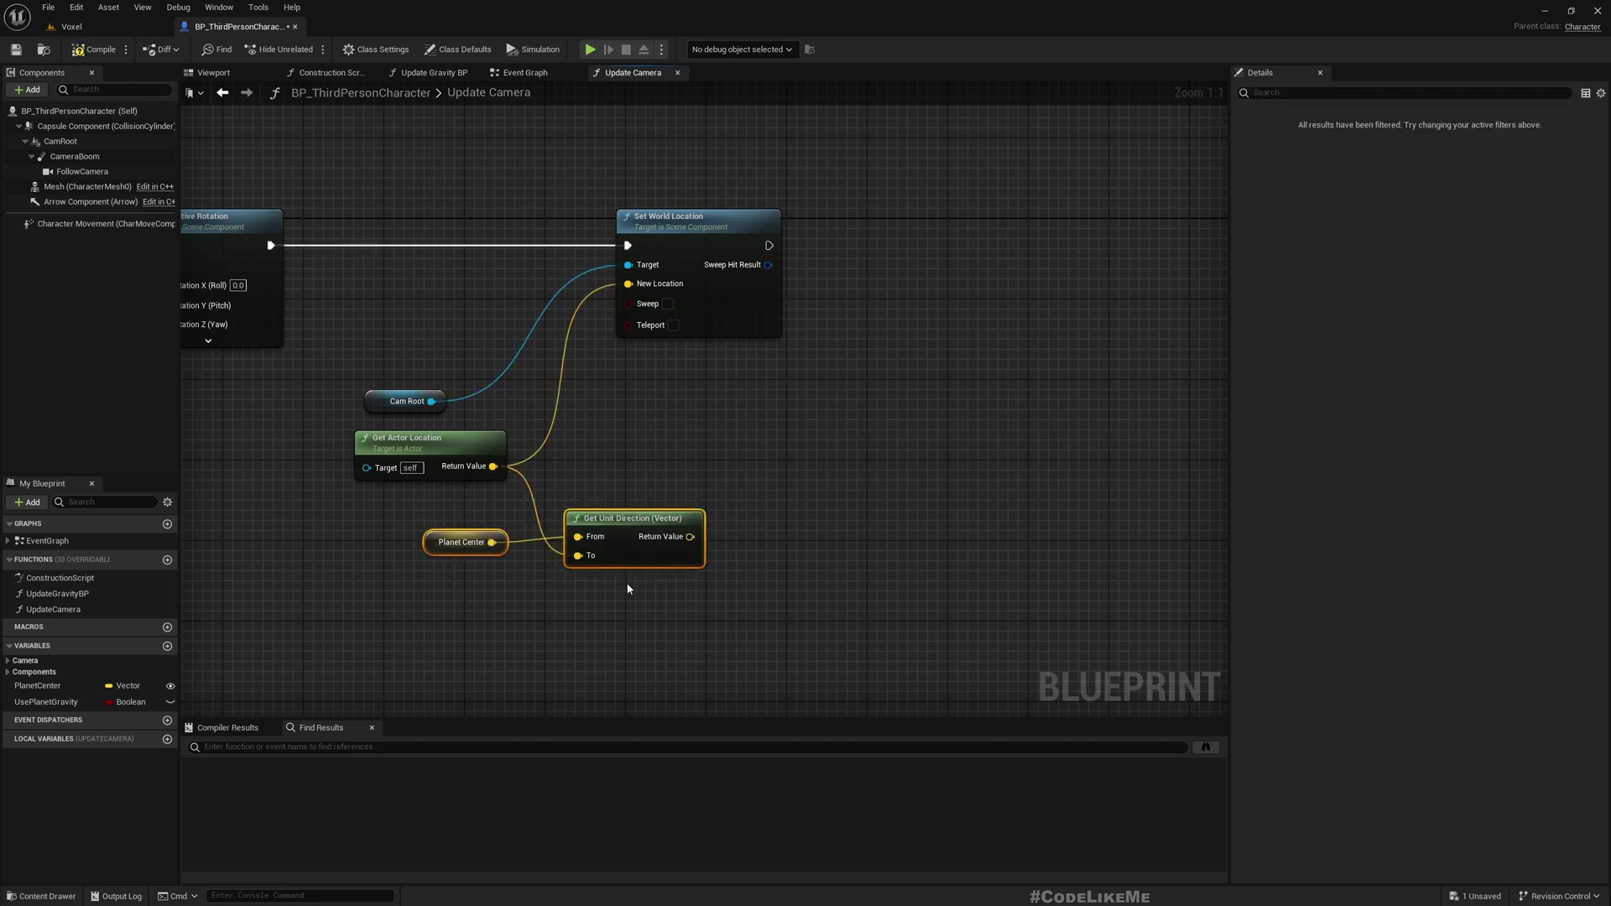
left_click_drag(690, 537, 795, 539)
left_click(680, 523)
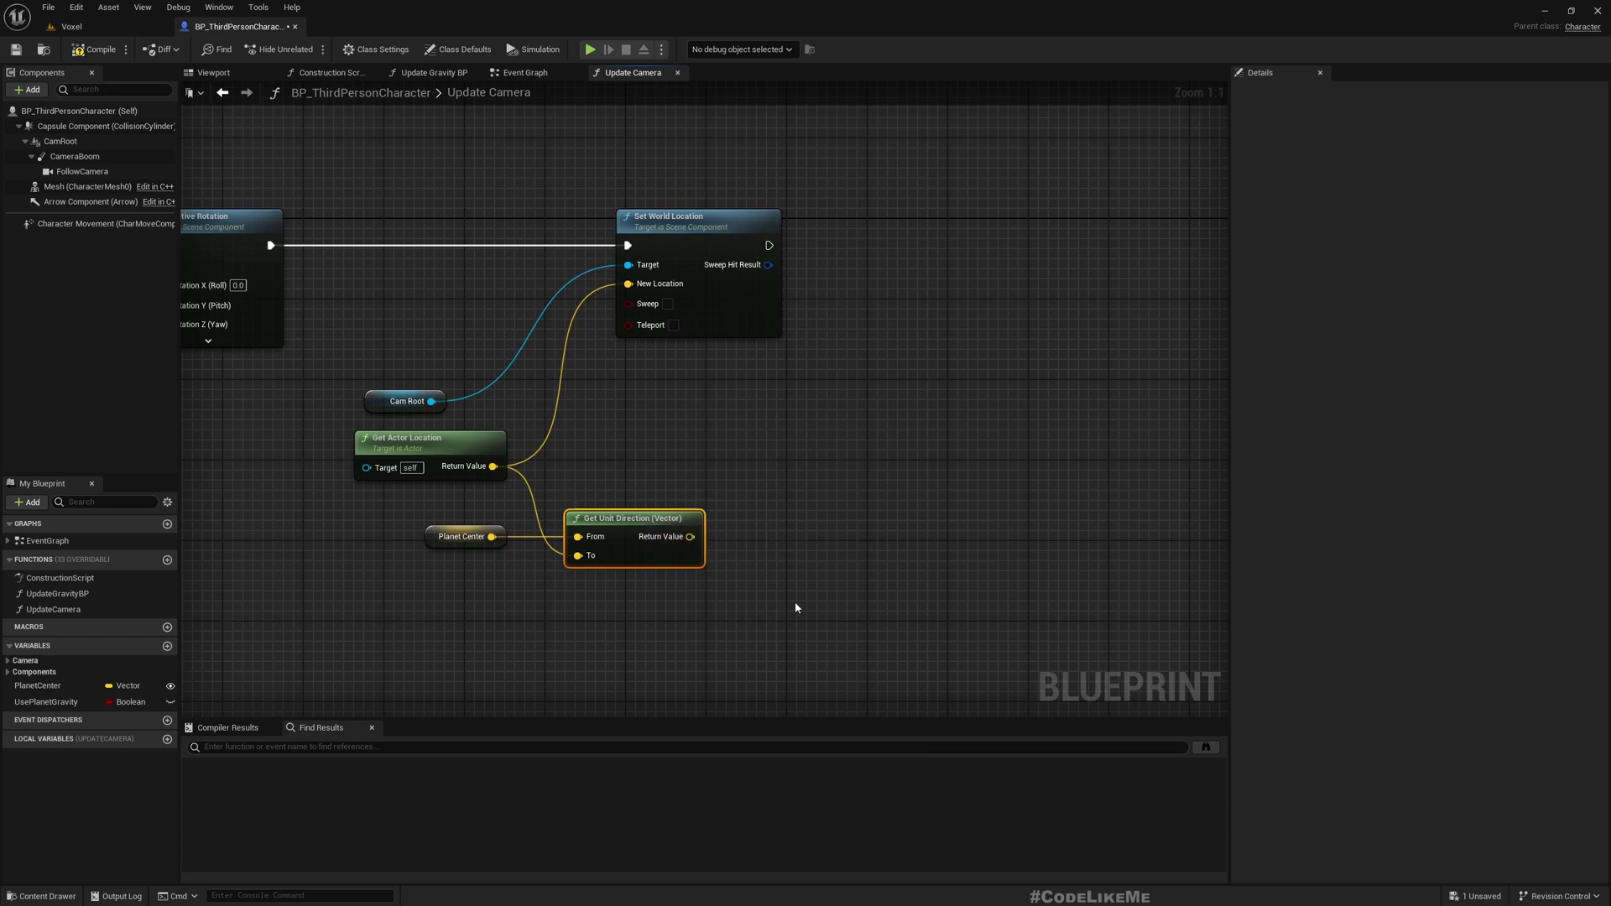
Step: Route the unit direction result into a reroute node labelled Z
right_click_drag(764, 582, 703, 561)
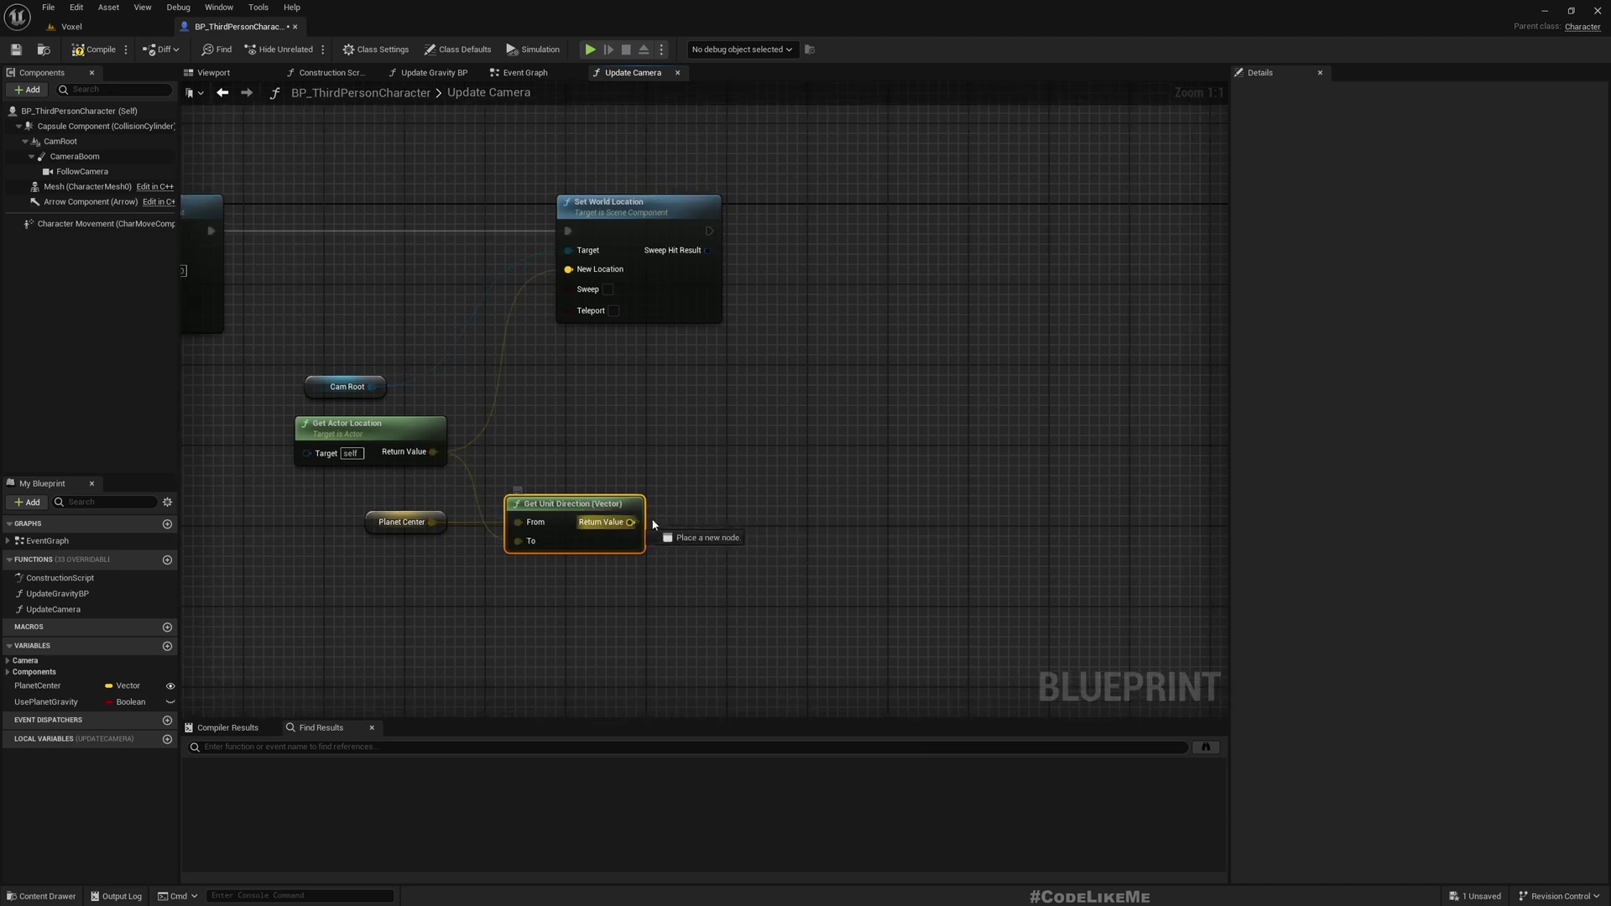
left_click_drag(631, 522, 761, 522)
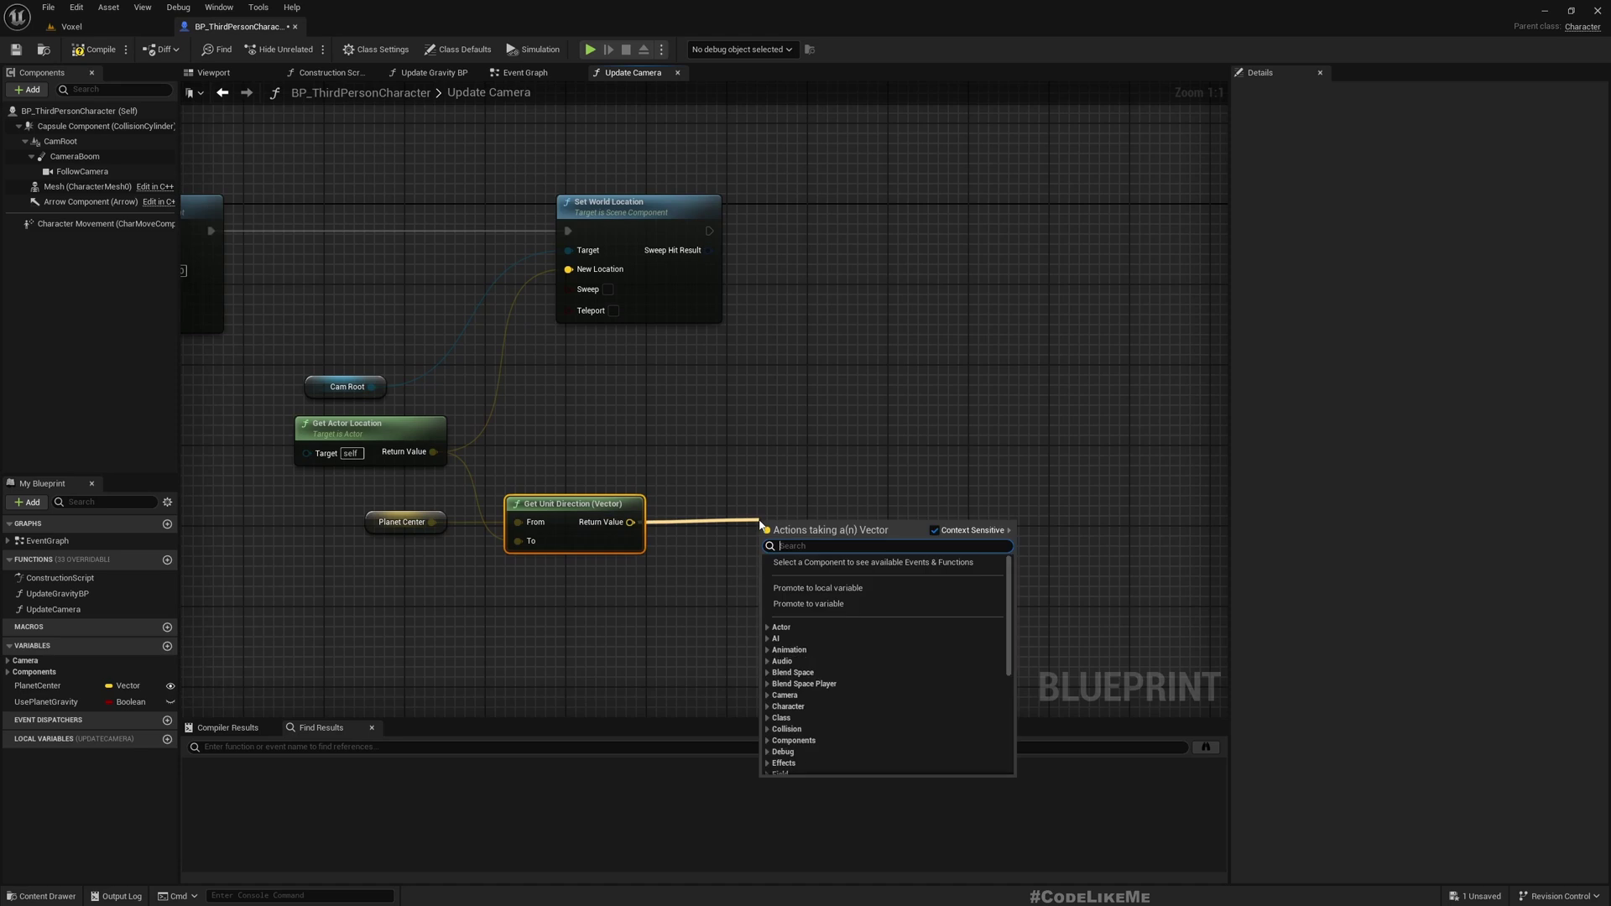
right_click_drag(738, 475, 708, 424)
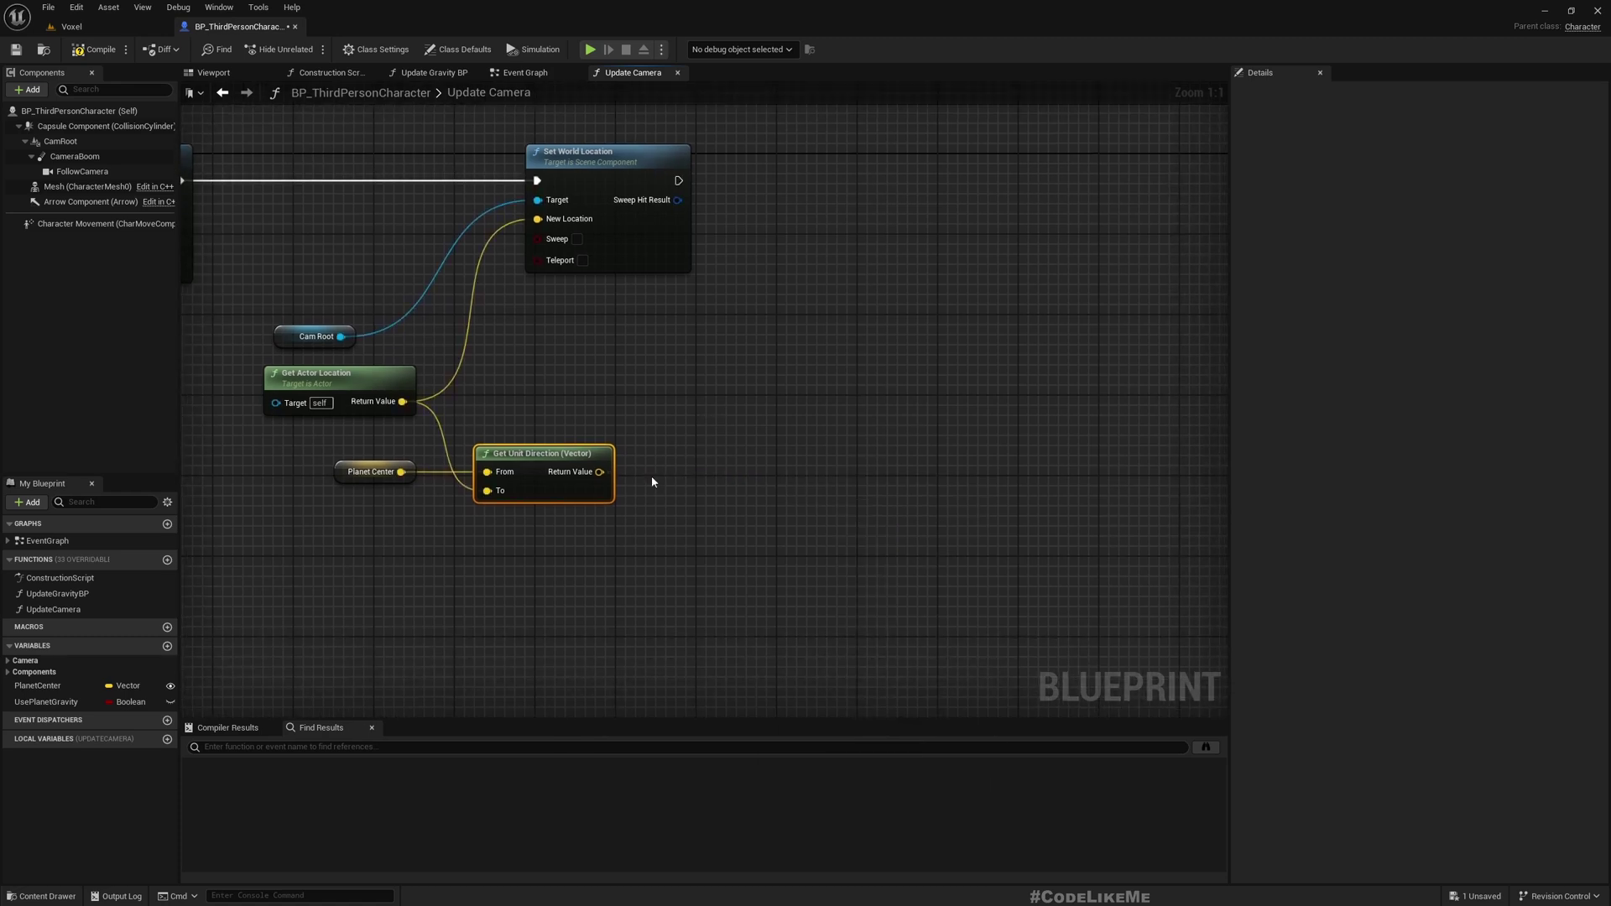
left_click_drag(600, 470, 720, 476)
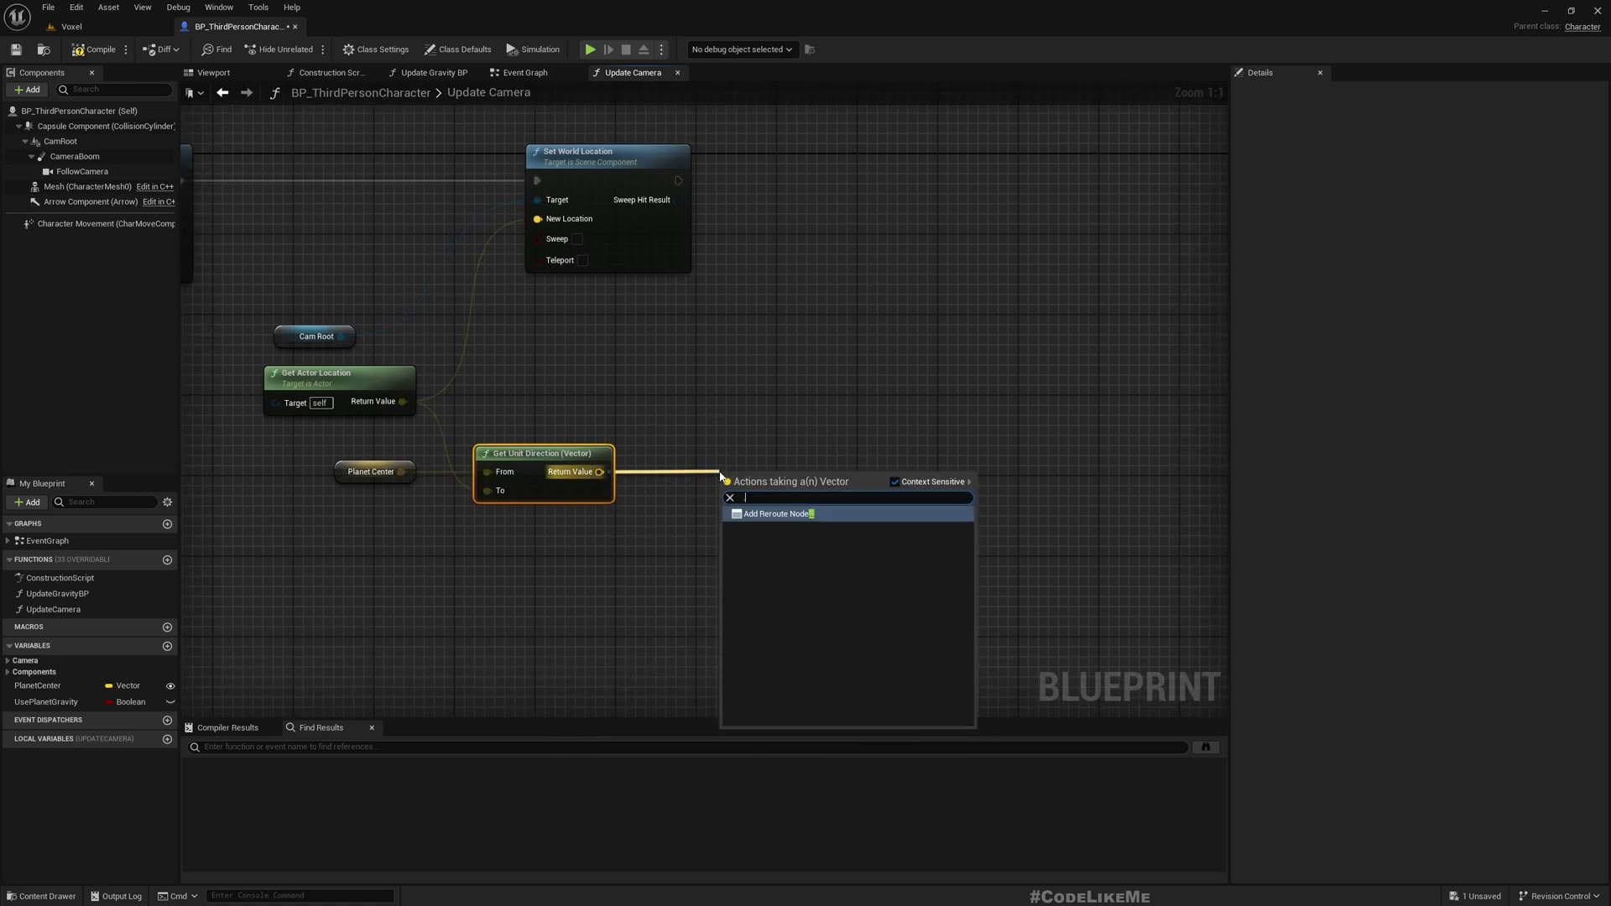
key("Return")
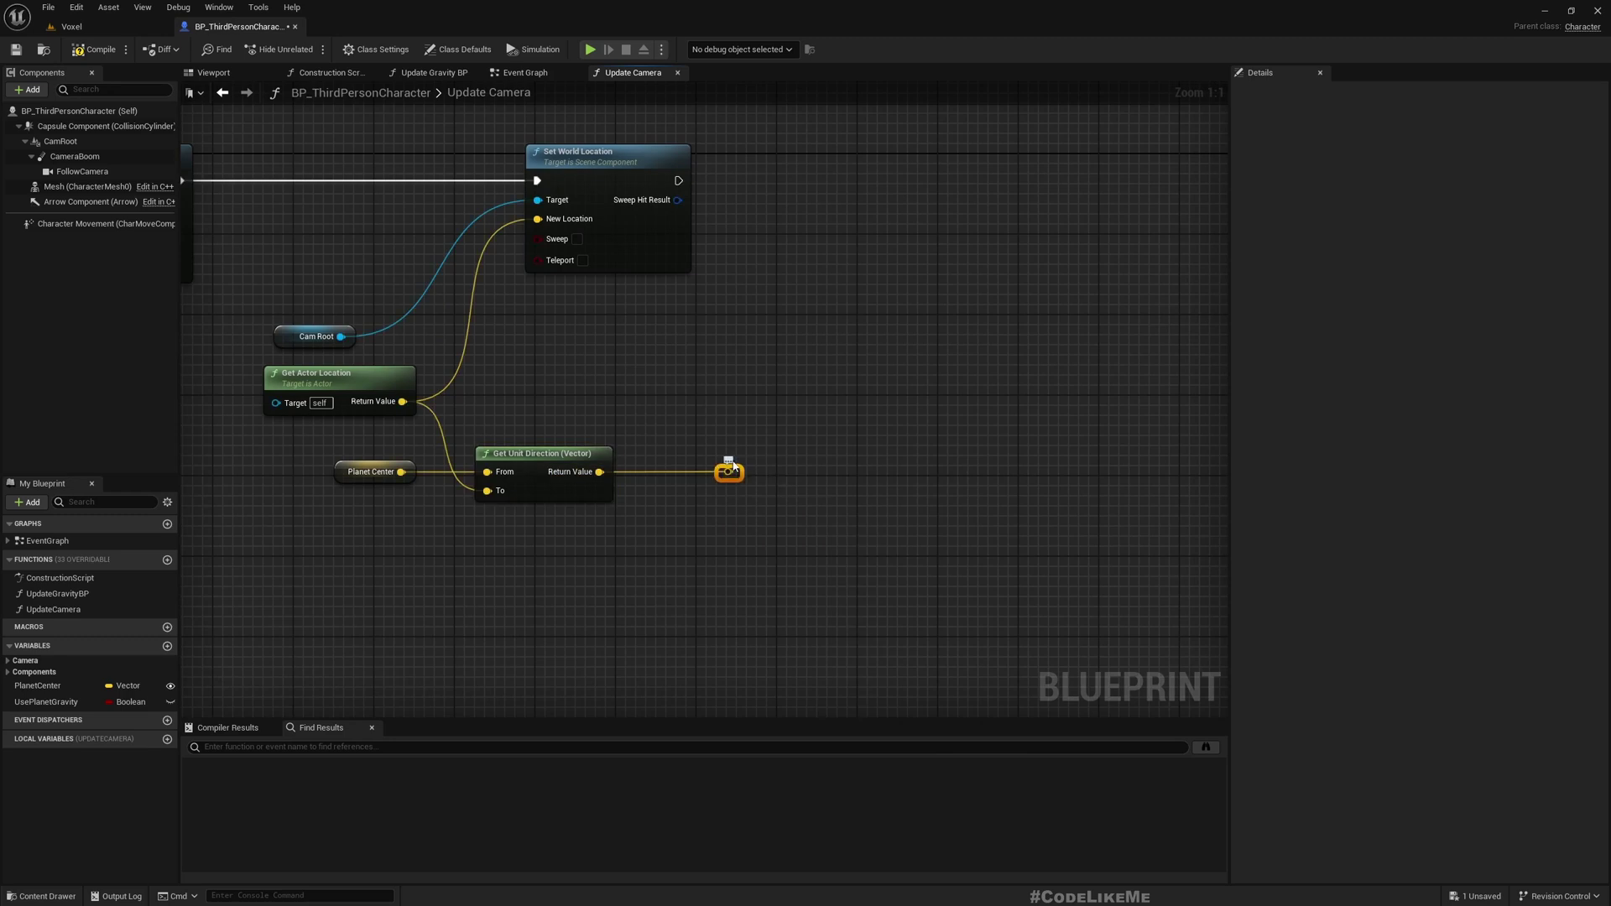
left_click(727, 459)
left_click(828, 453)
Step: Add Cam Root's Get Forward Vector and route it into a reroute labelled X
left_click_drag(341, 336, 460, 539)
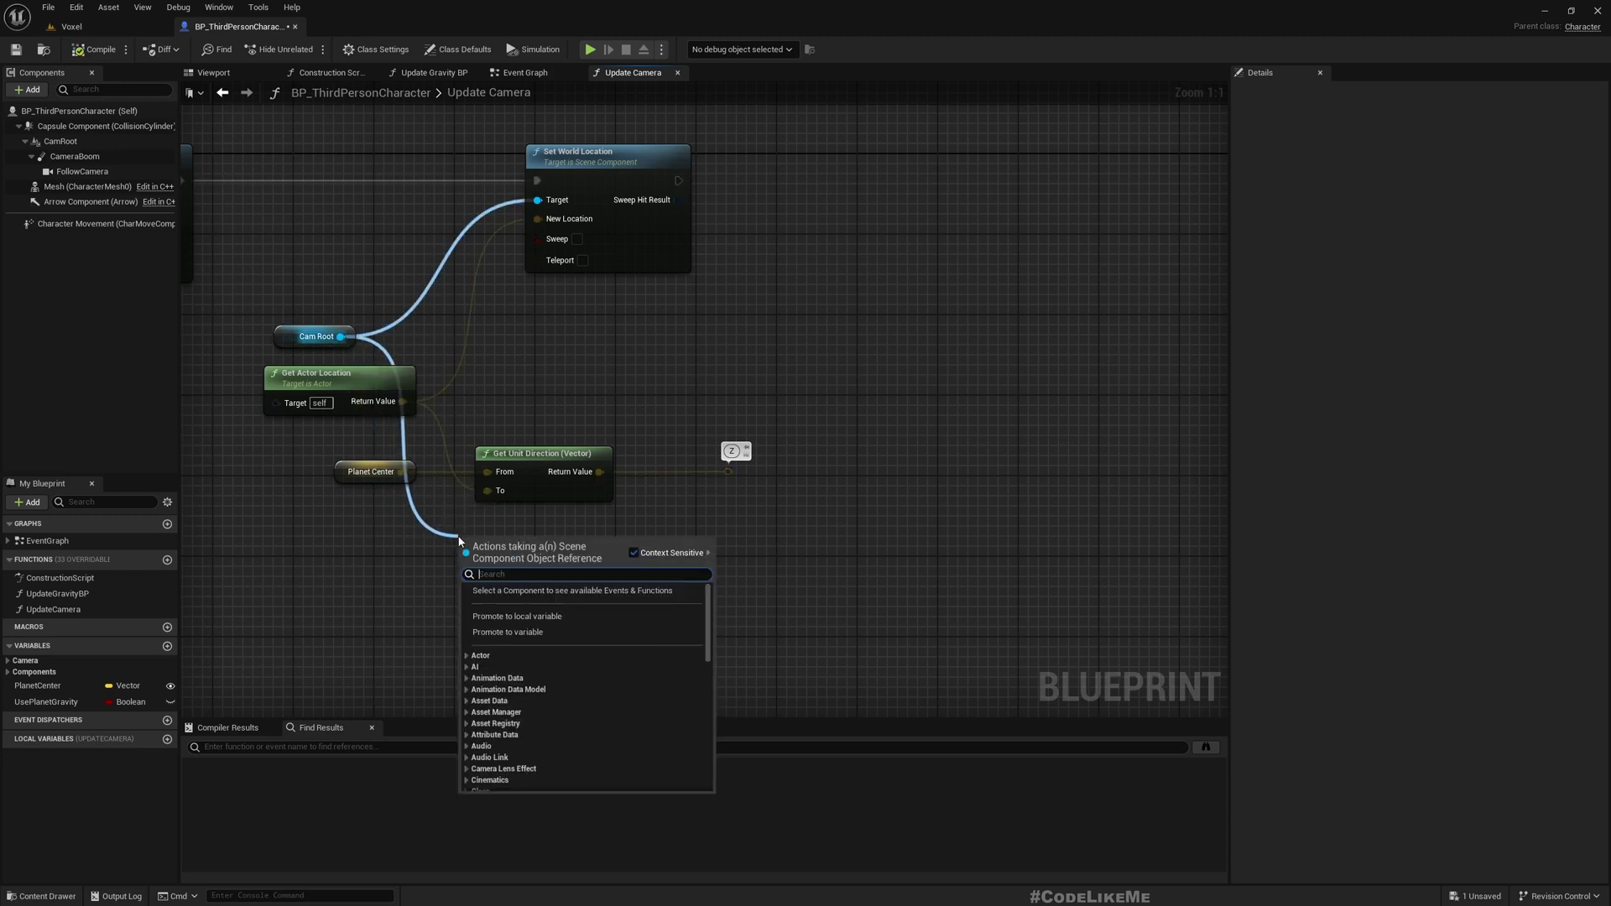
type("getforwa")
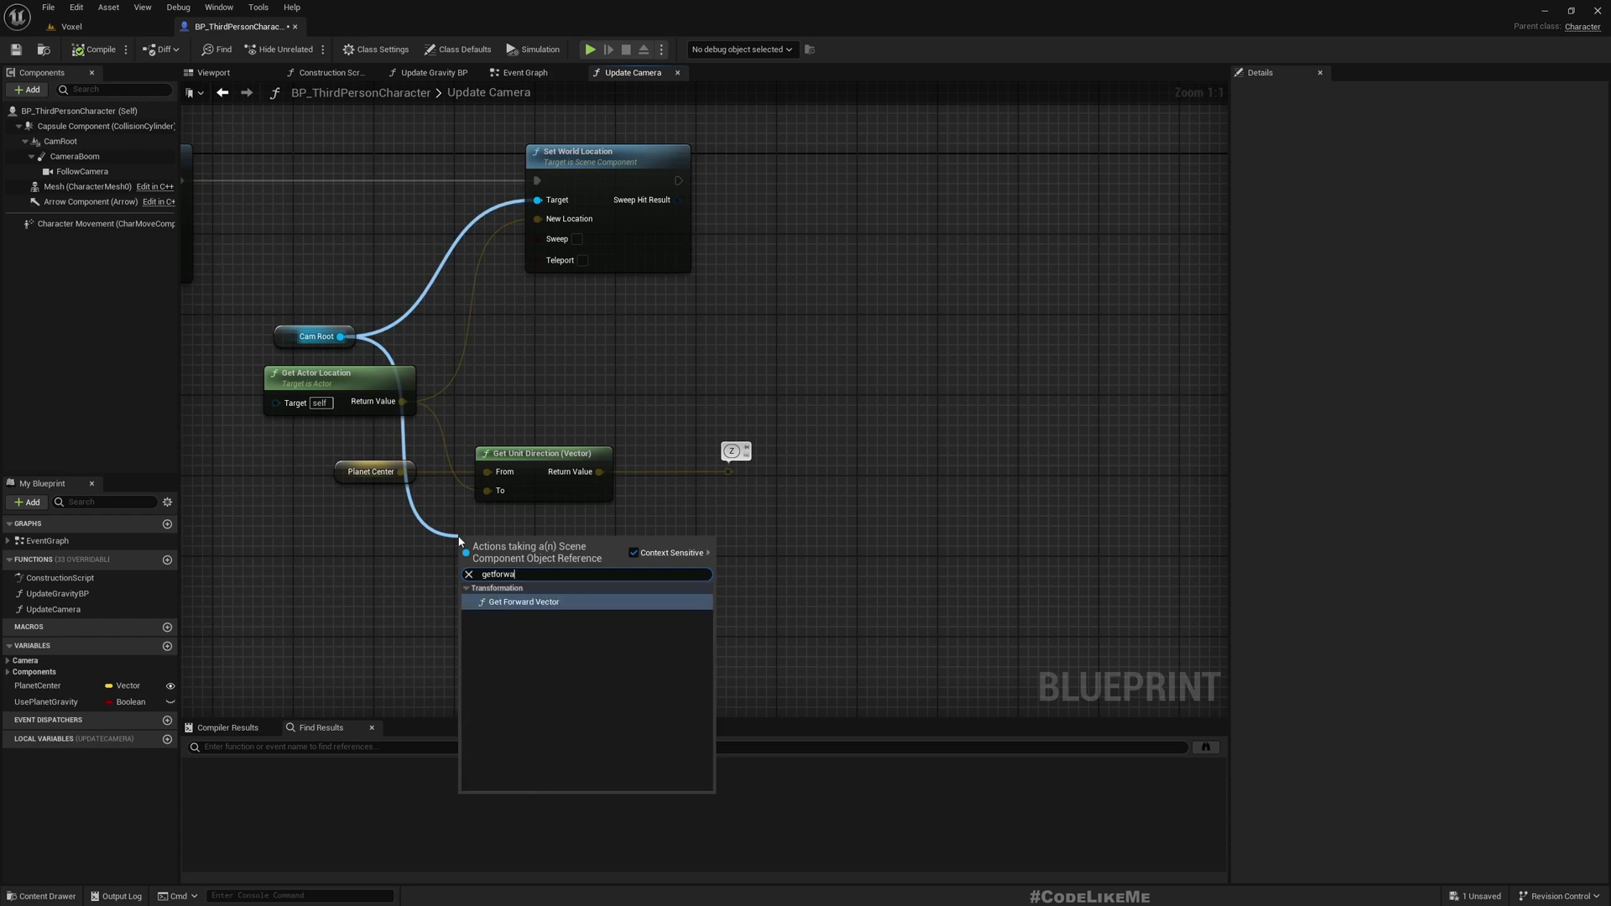
key("Return")
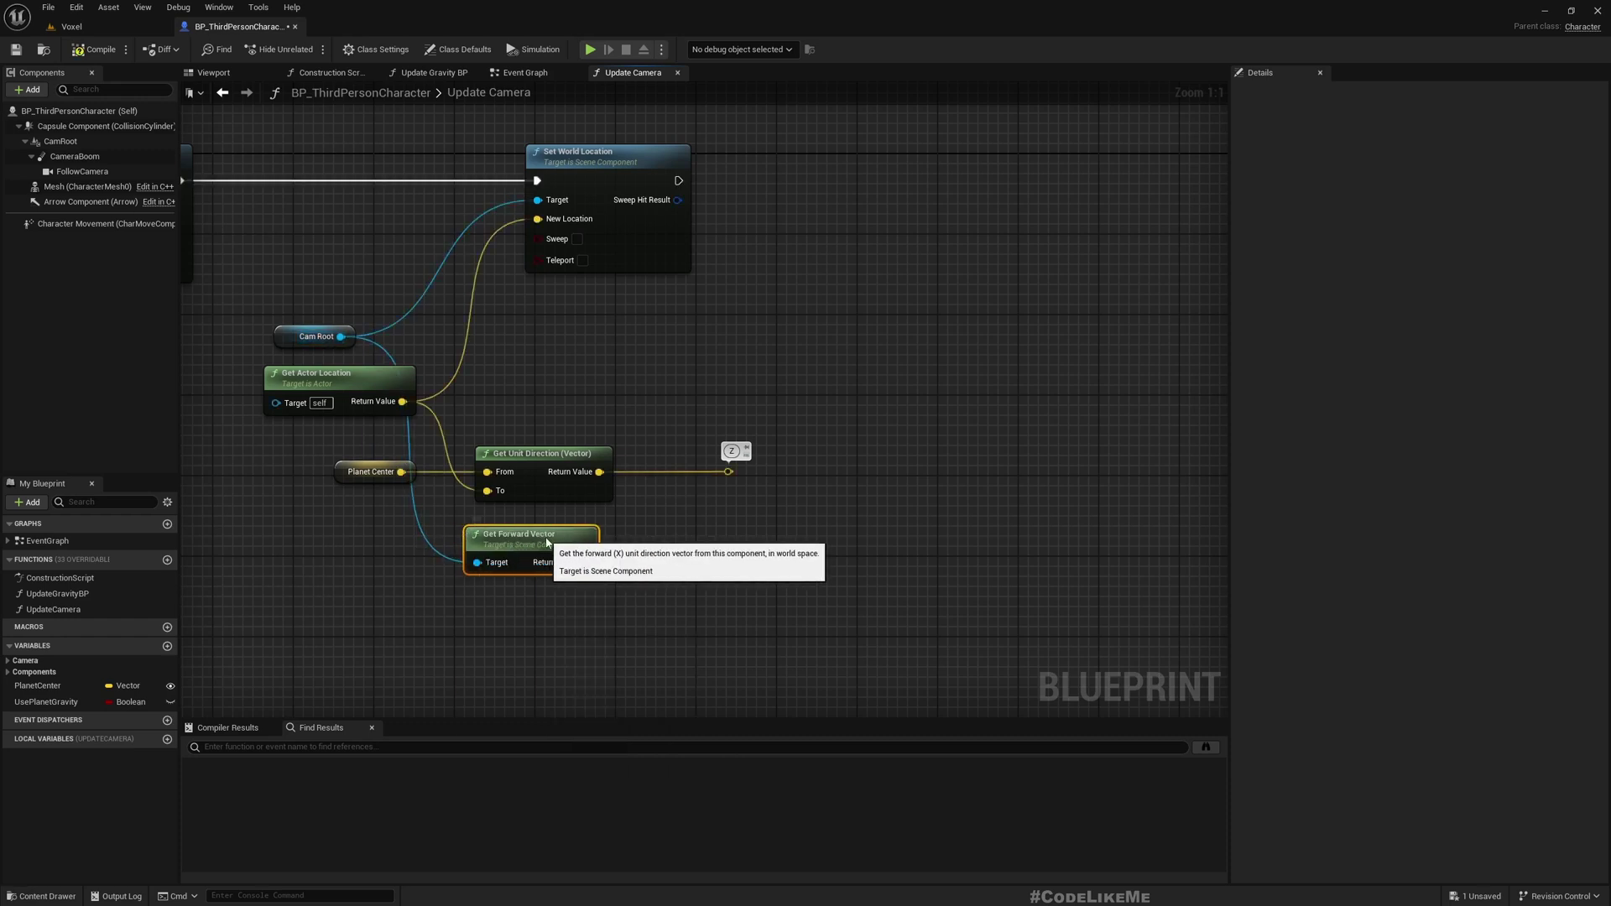
left_click_drag(594, 562, 735, 569)
type(".")
key("Return")
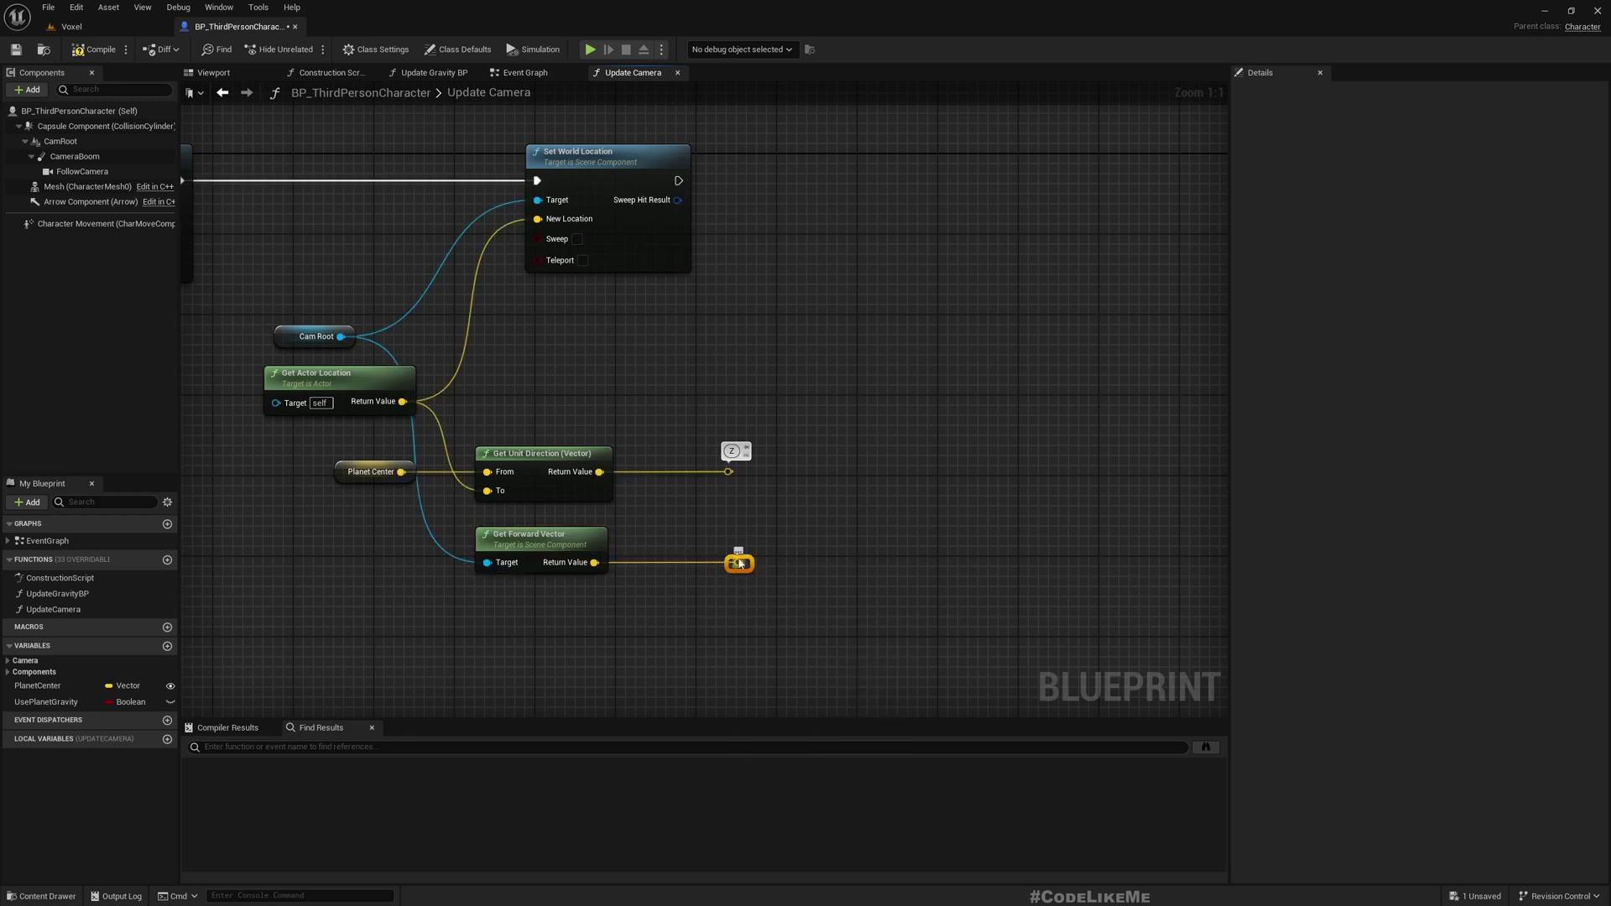
left_click(738, 542)
type("X")
key("Return")
right_click_drag(881, 492, 781, 483)
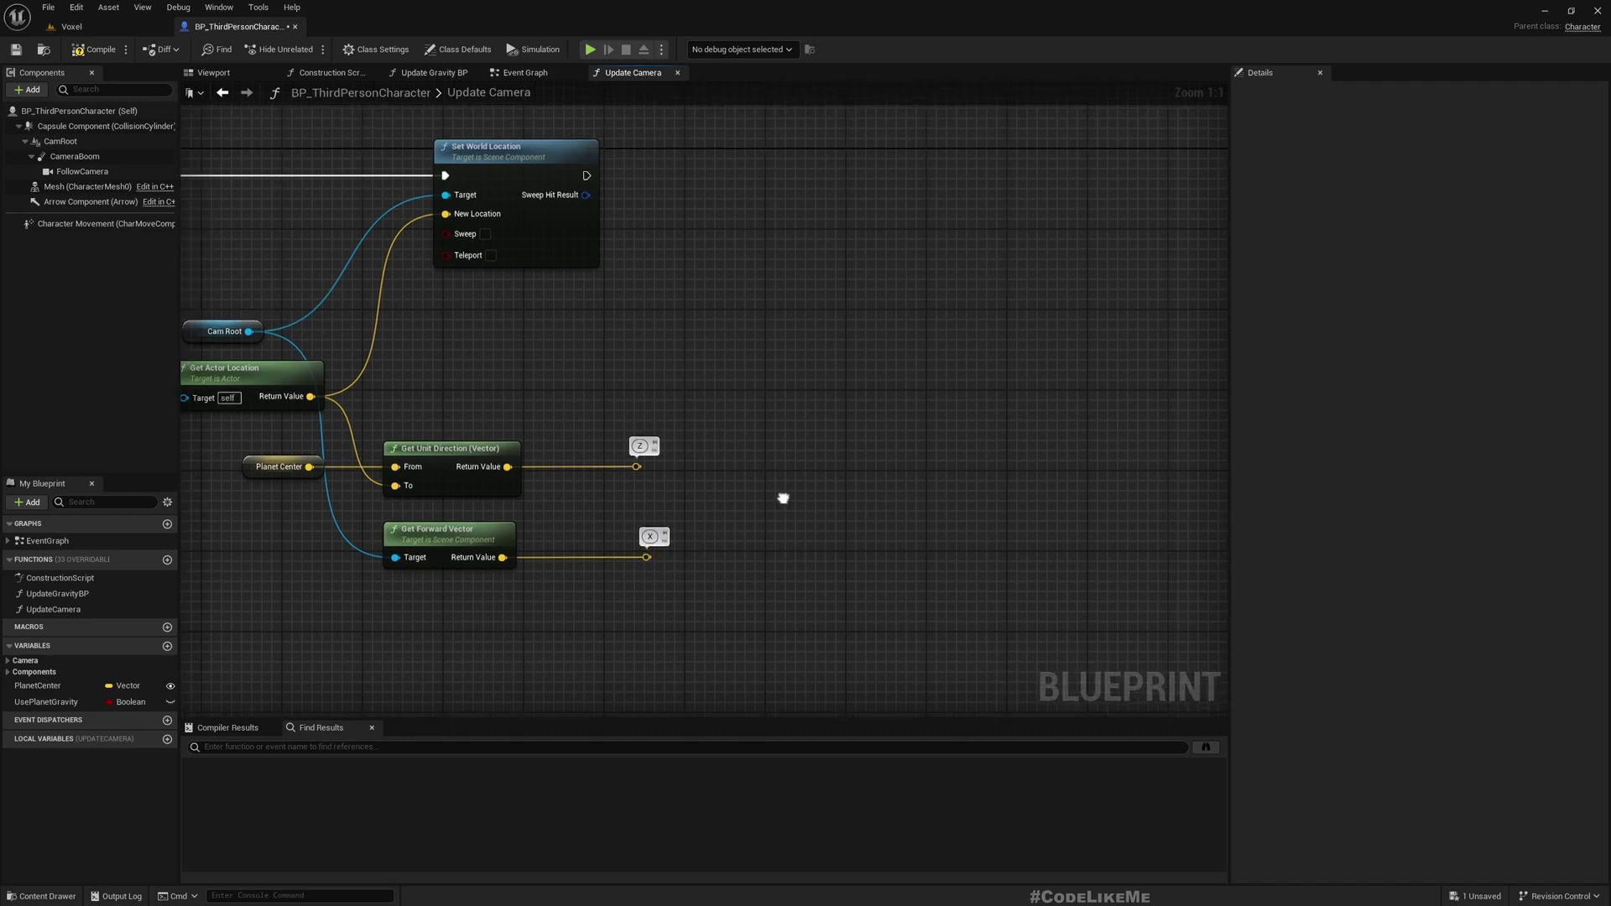
Step: Add a Make Rot from ZX node fed by the Z and X reroutes
right_click(790, 447)
type("rot")
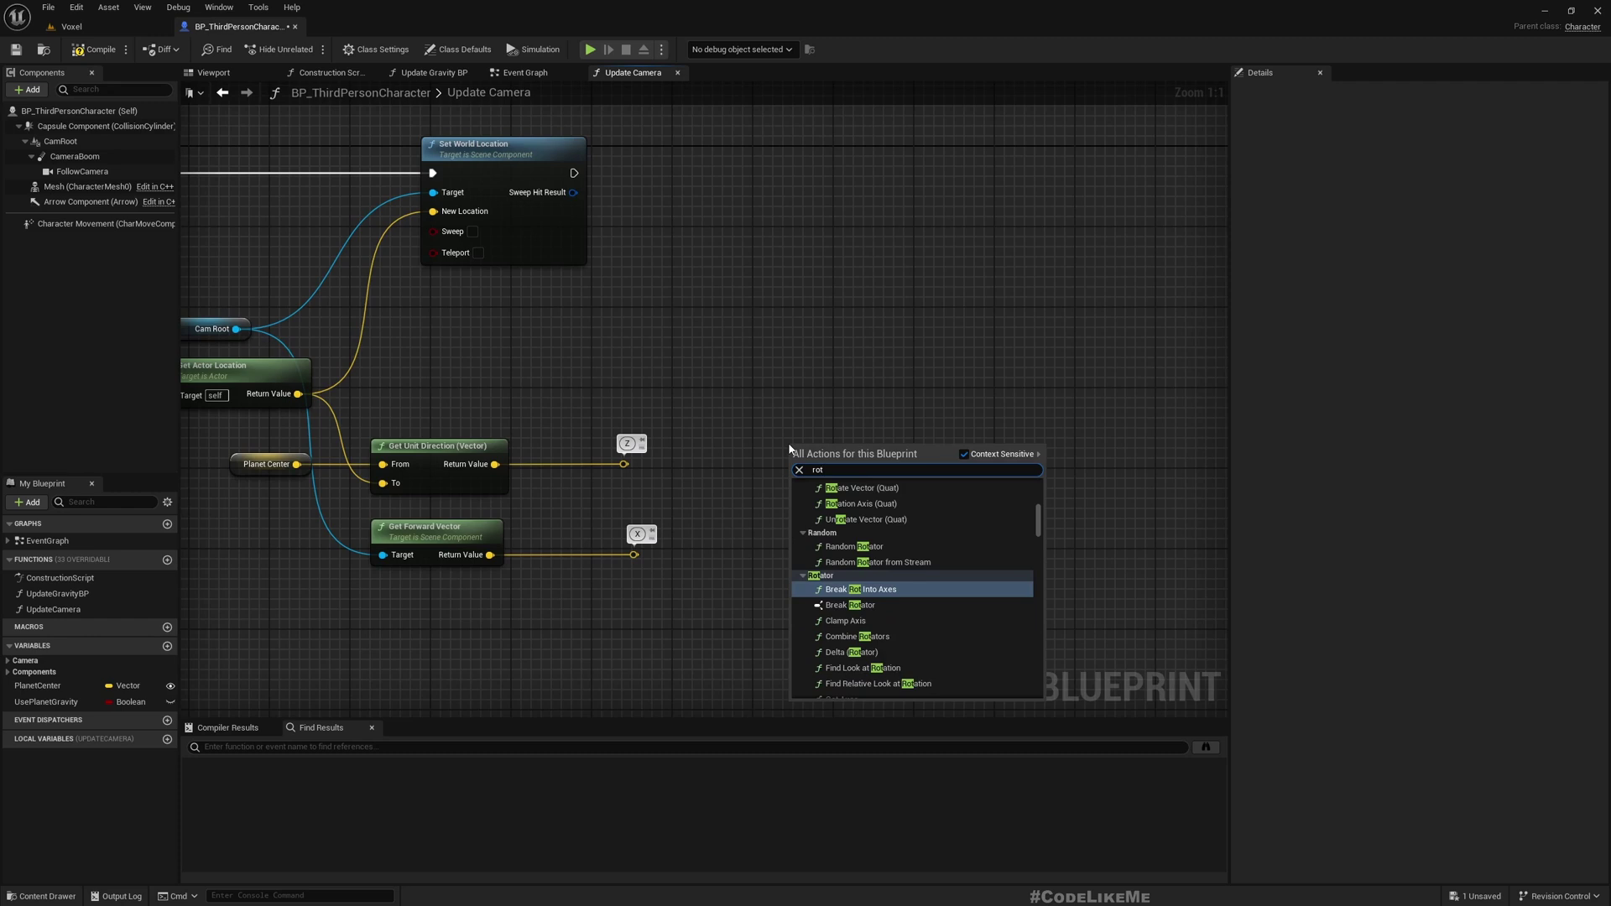
type("x")
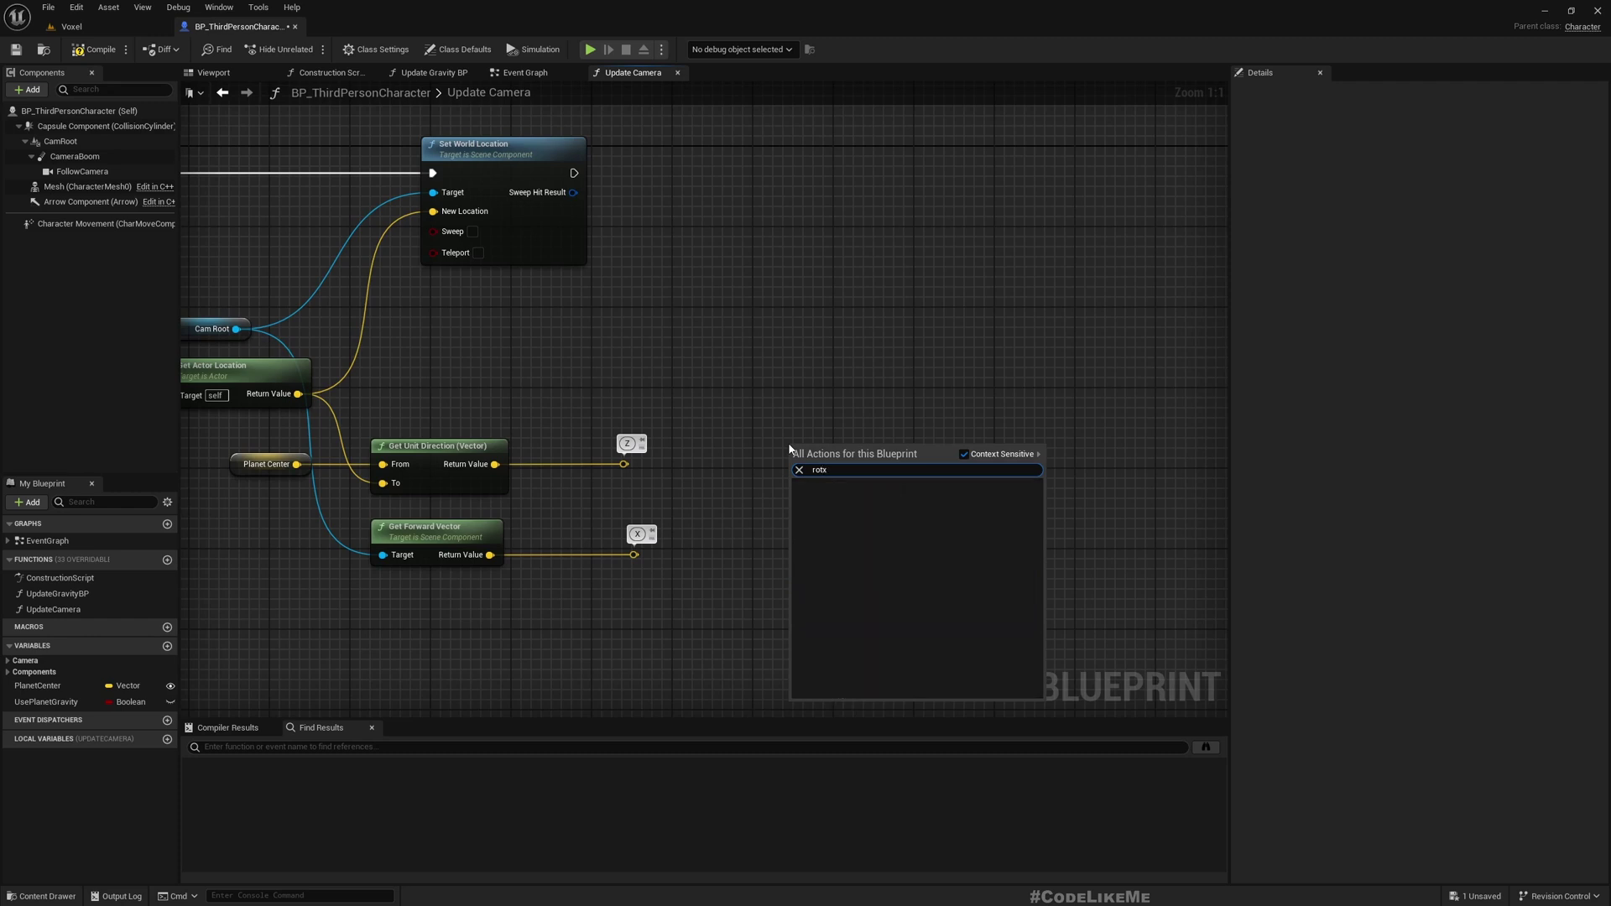
key("BackSpace")
key("BackSpace")
key("BackSpace")
type("makerot")
key("Up")
key("Up")
key("Up")
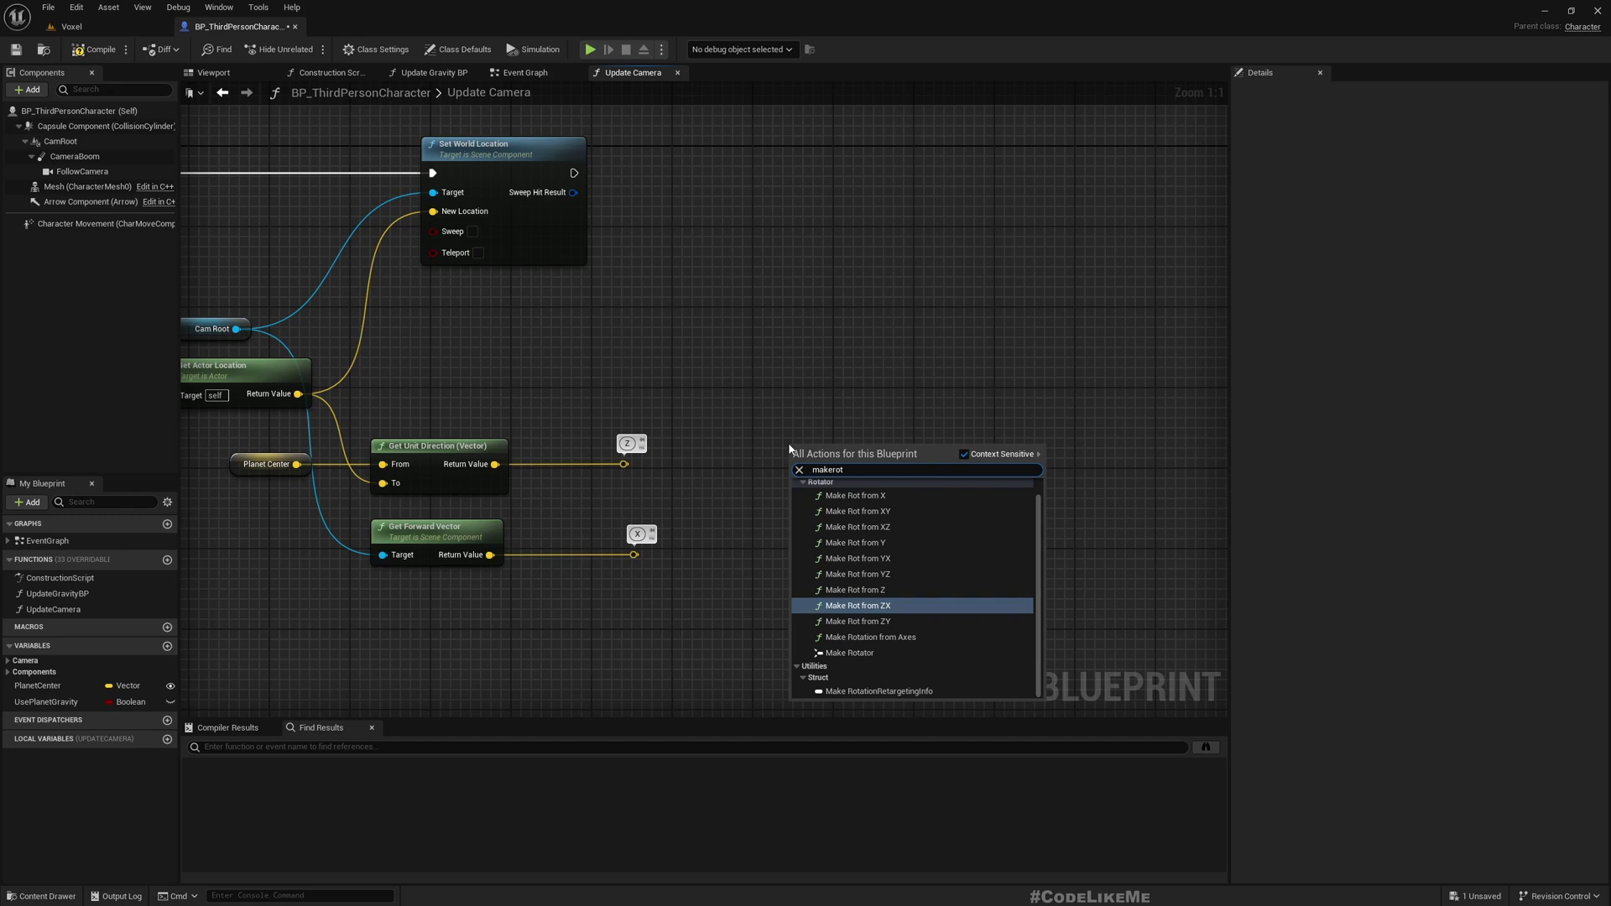
key("Return")
mouse_move(623, 464)
left_mouse_down()
mouse_move(796, 463)
mouse_move(635, 556)
left_mouse_up()
left_click_drag(850, 454, 800, 454)
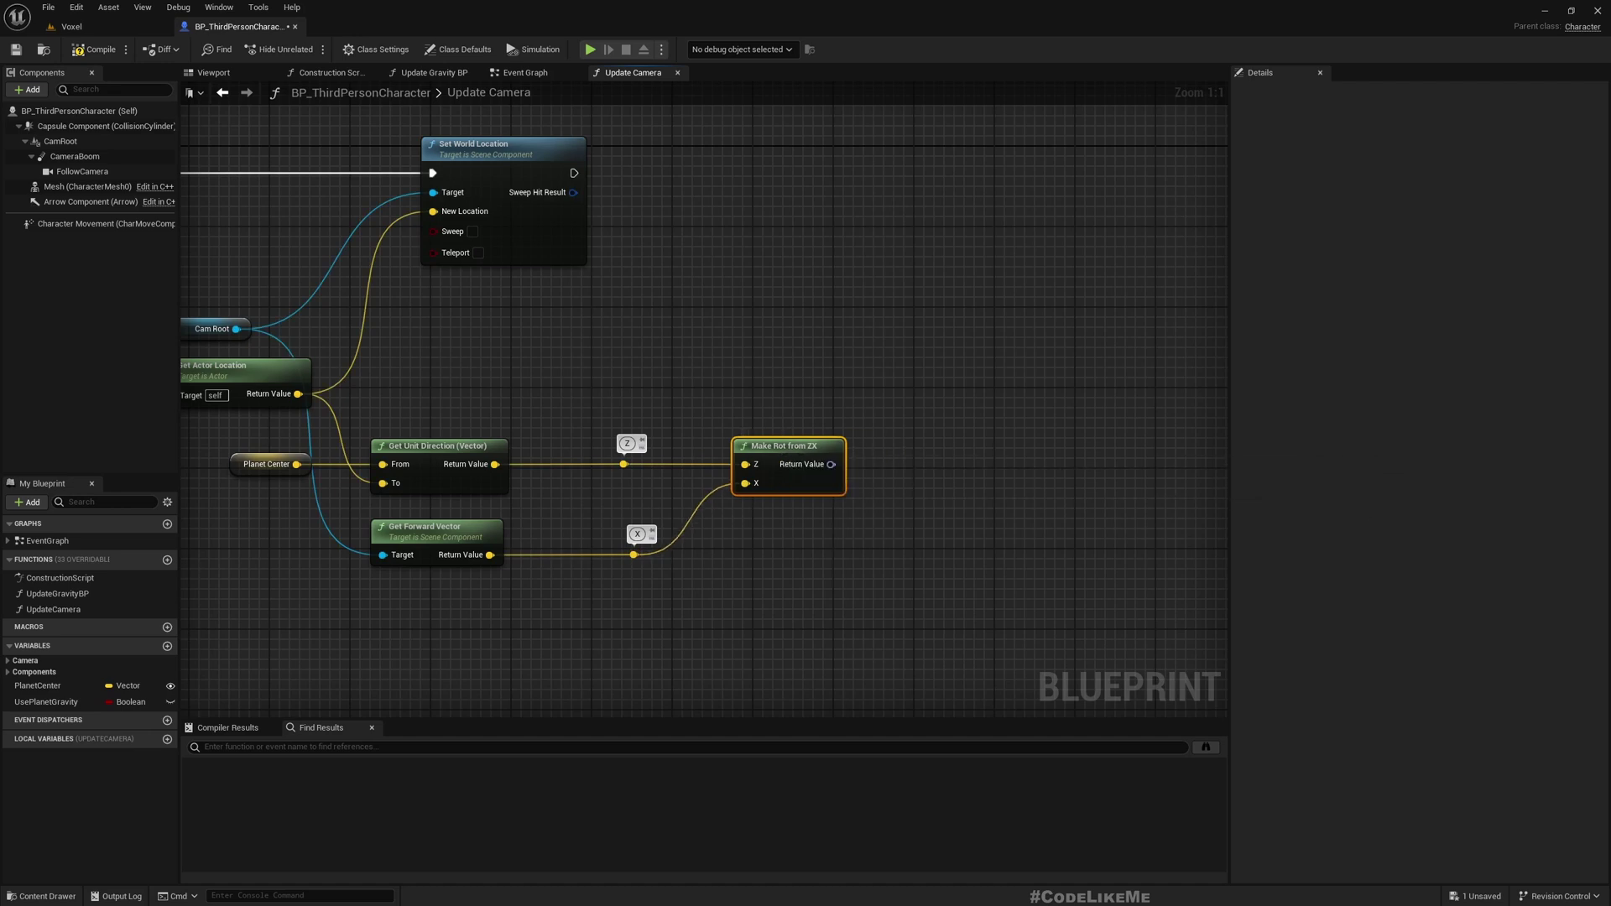
Step: Delete the old Set World Location node and pull a new wire from Cam Root
right_click_drag(509, 302, 658, 322)
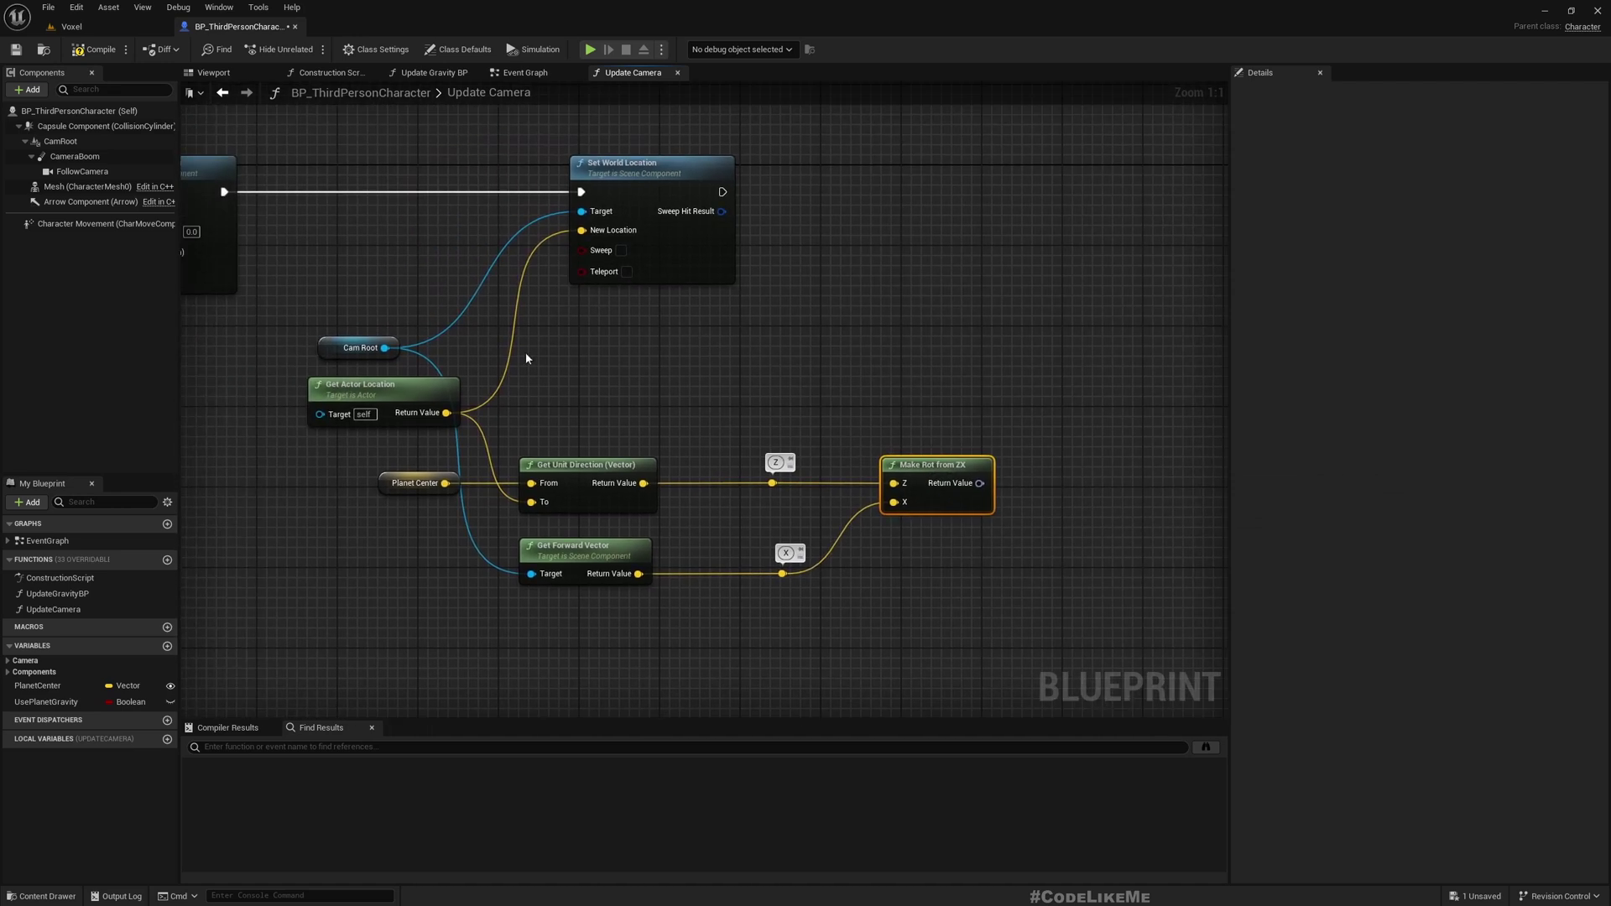
left_click(658, 189)
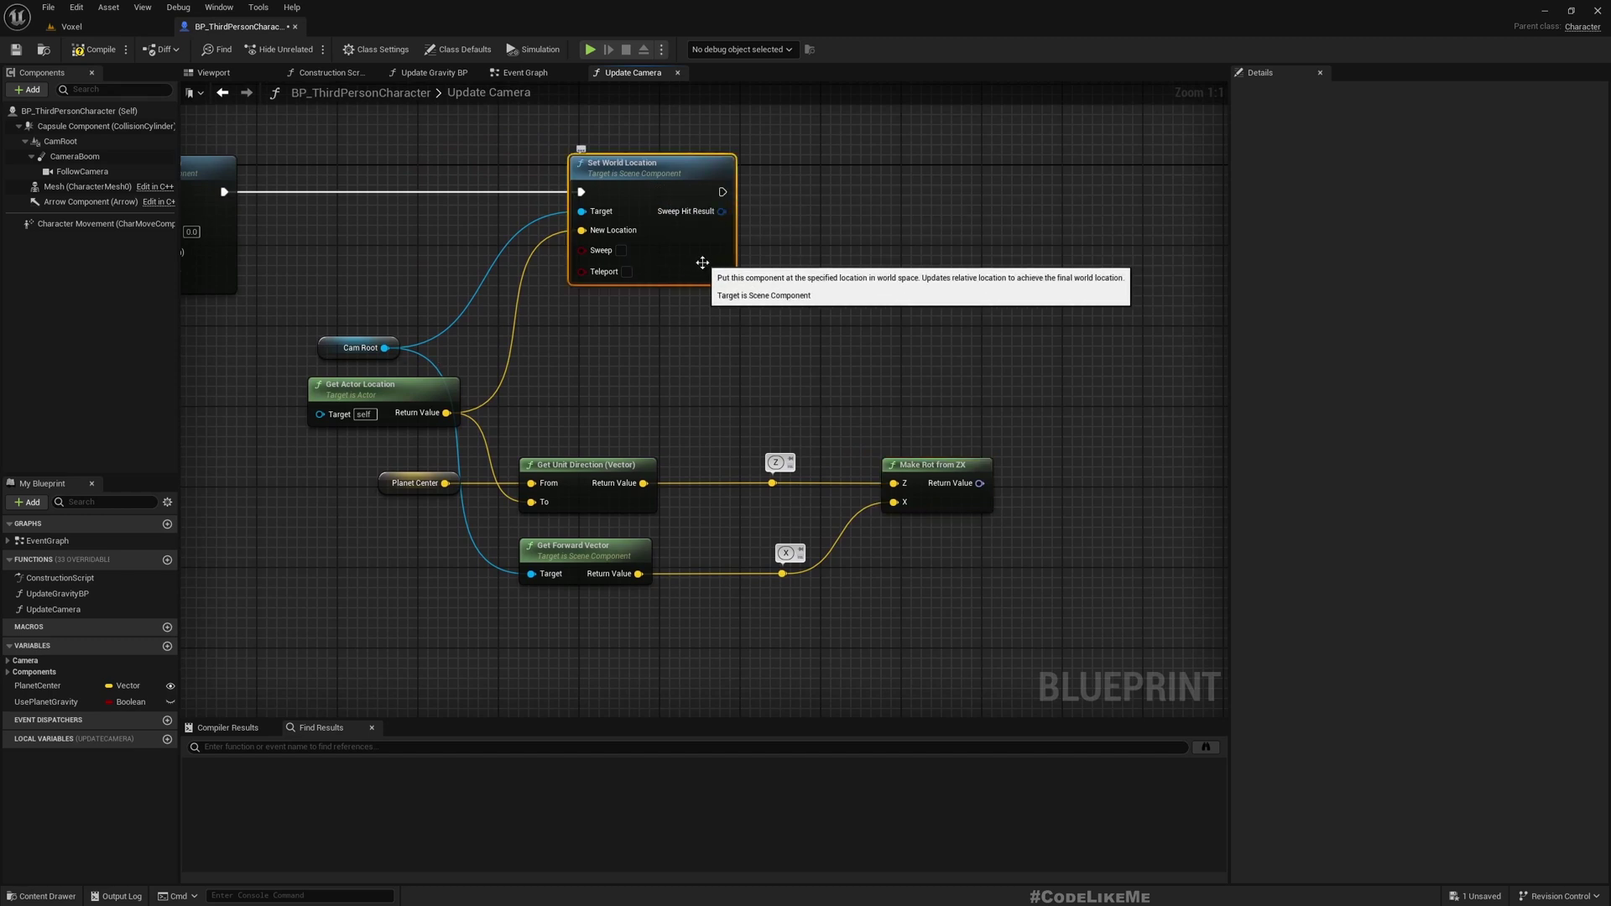
key("Delete")
left_click_drag(385, 348, 514, 306)
type("setword")
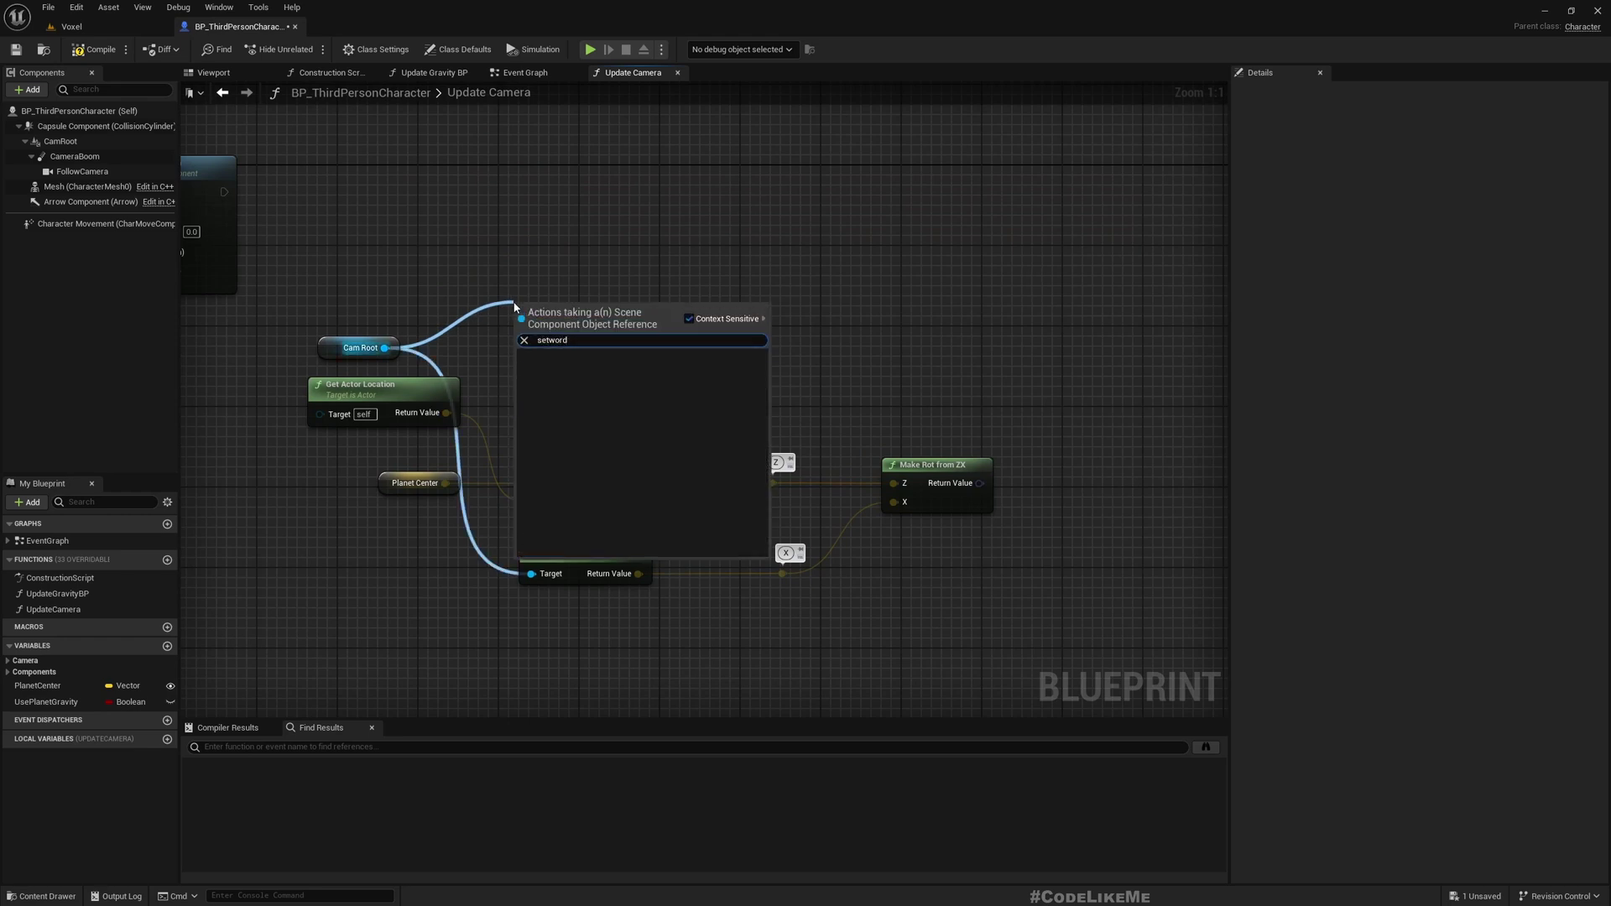
Step: Add Cam Root's Set World Location And Rotation node, wired into the execution chain
key("BackSpace")
key("BackSpace")
key("BackSpace")
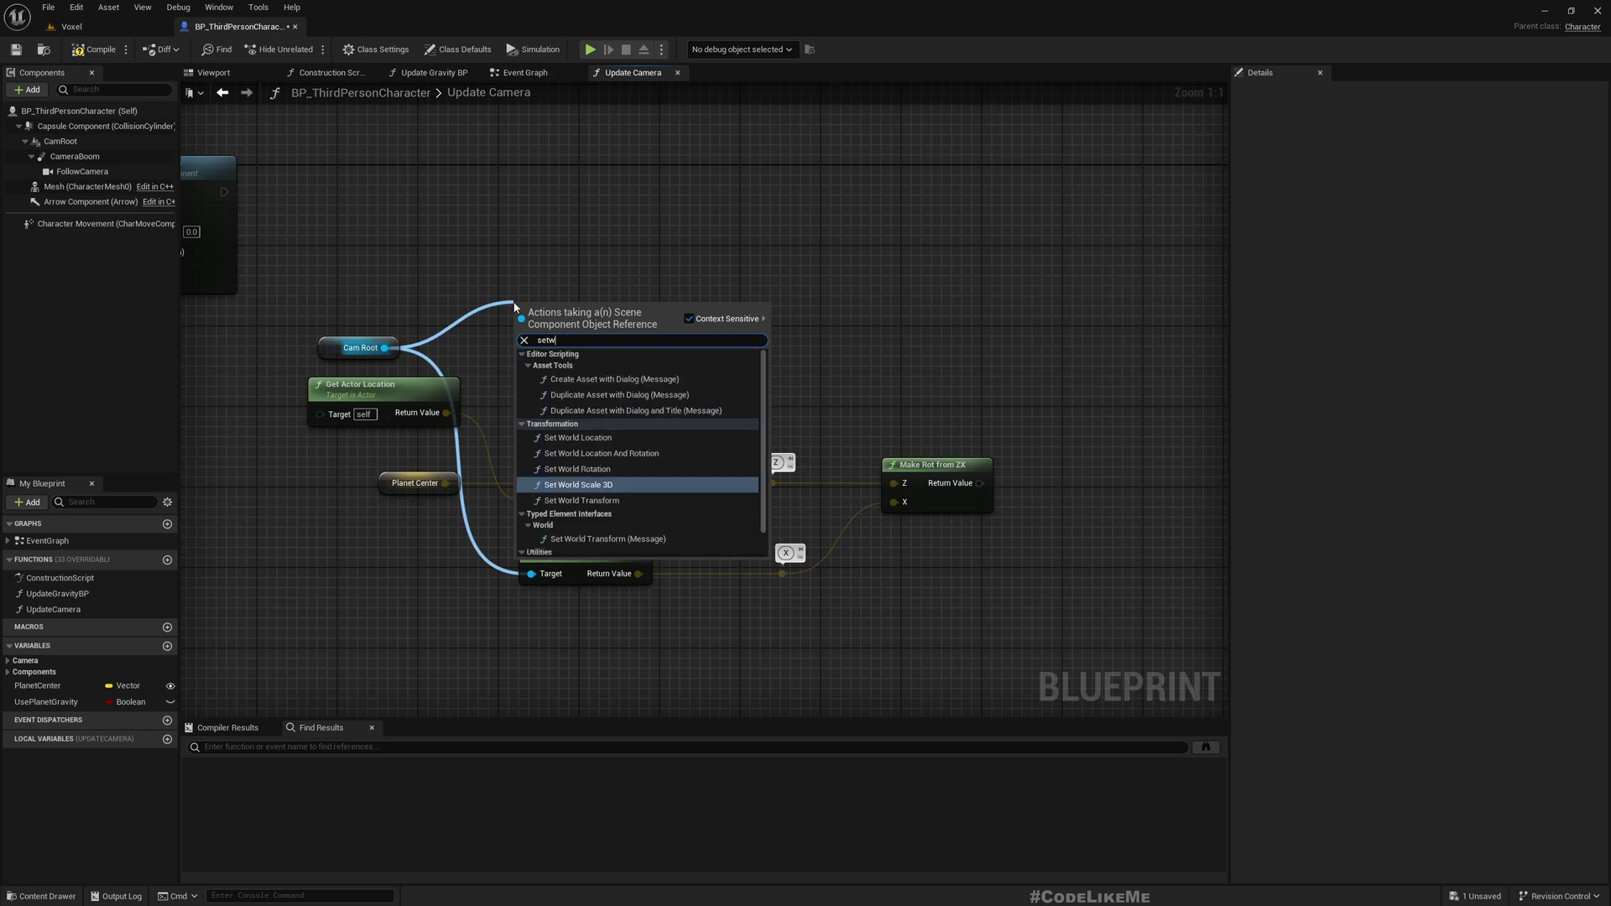
key("Up")
key("Up")
key("Return")
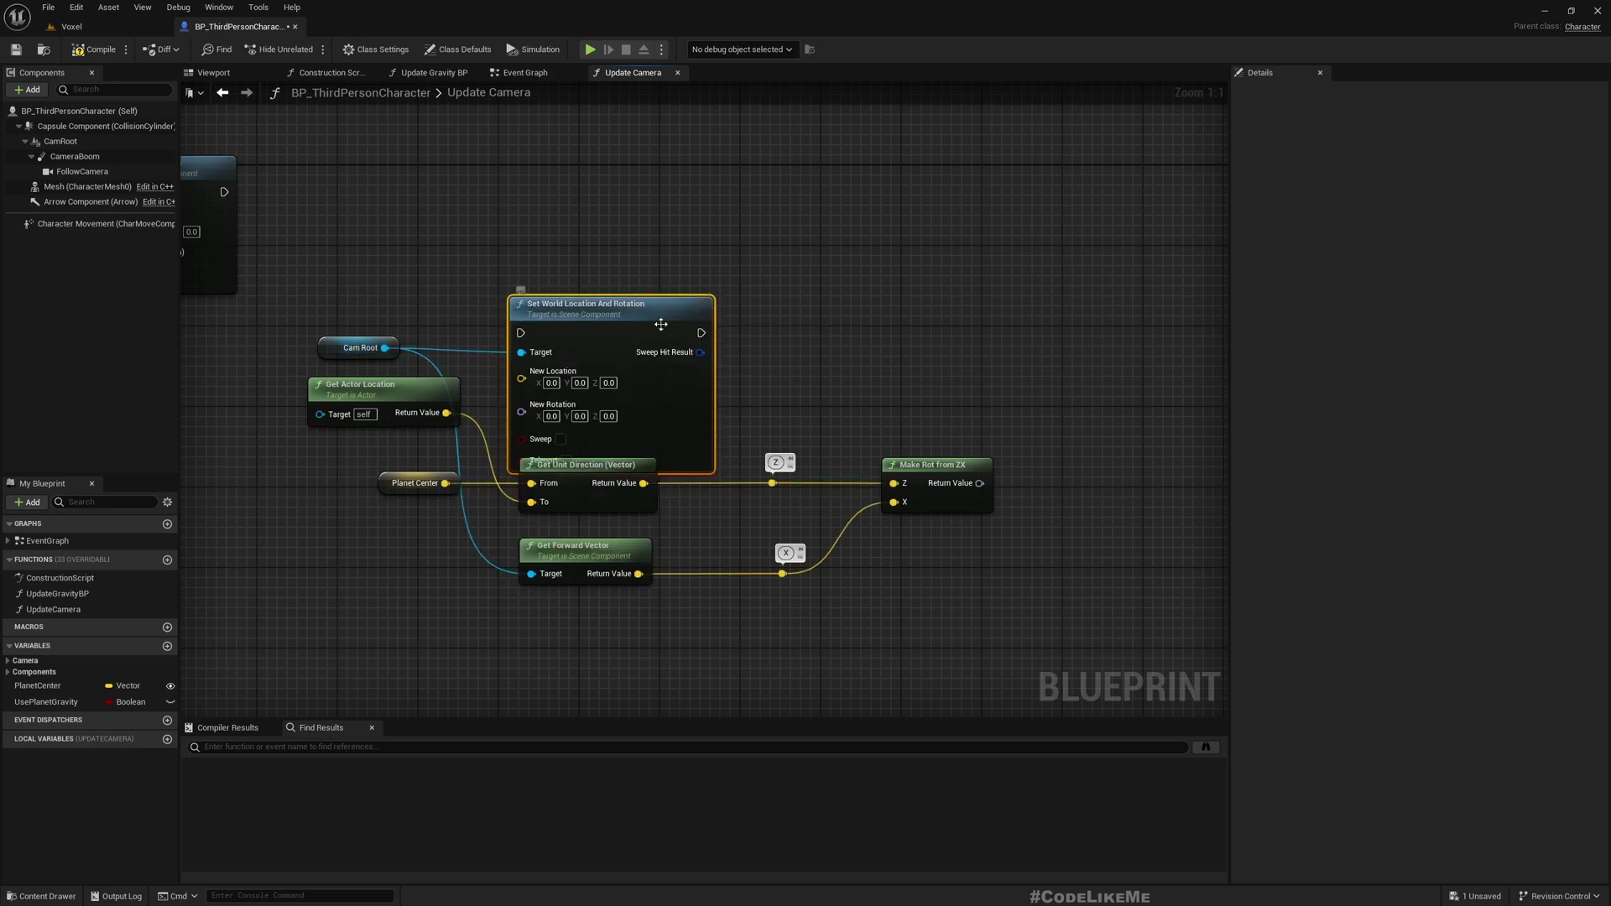
left_click_drag(655, 324, 958, 232)
mouse_move(224, 191)
left_mouse_down()
mouse_move(806, 253)
mouse_move(914, 177)
left_mouse_up()
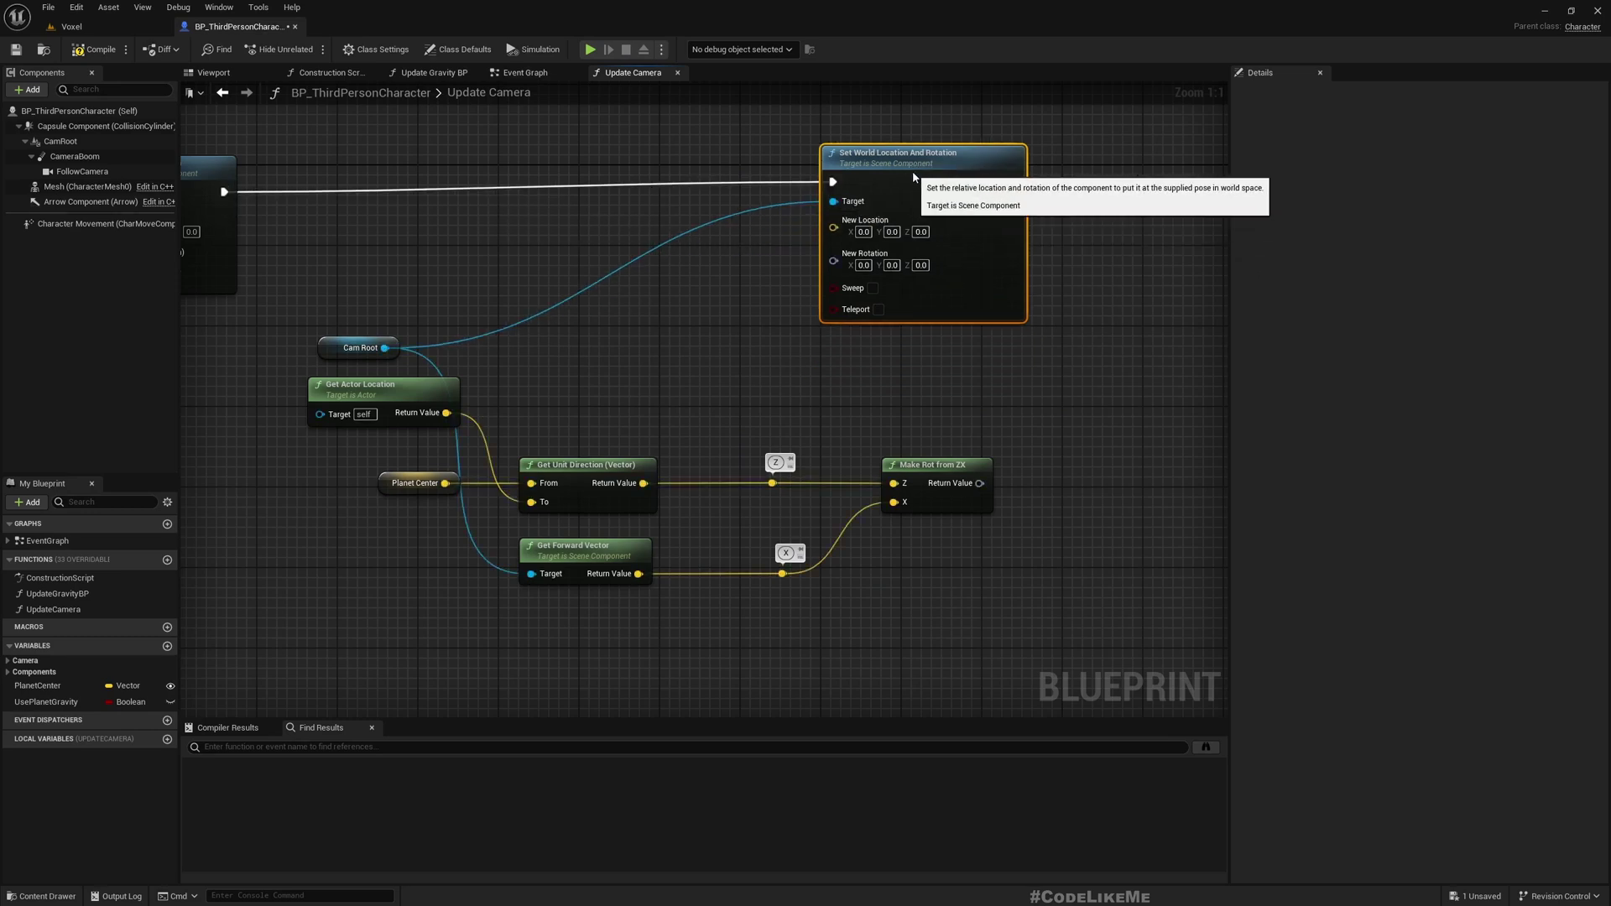
key("ctrl+z")
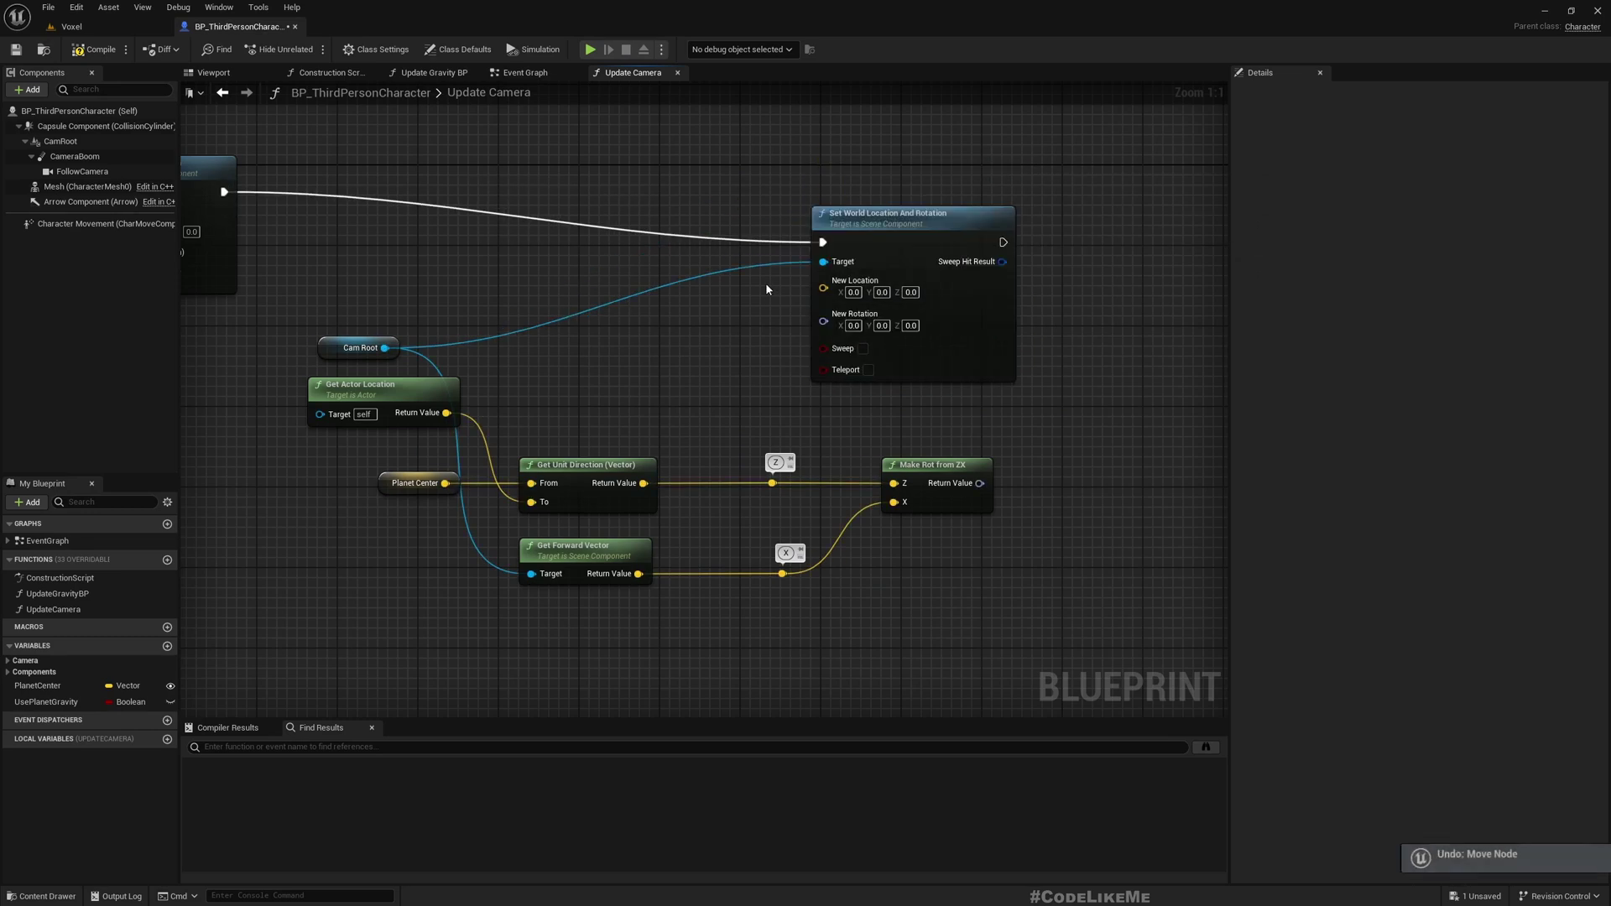
key("ctrl+z")
key("ctrl+z")
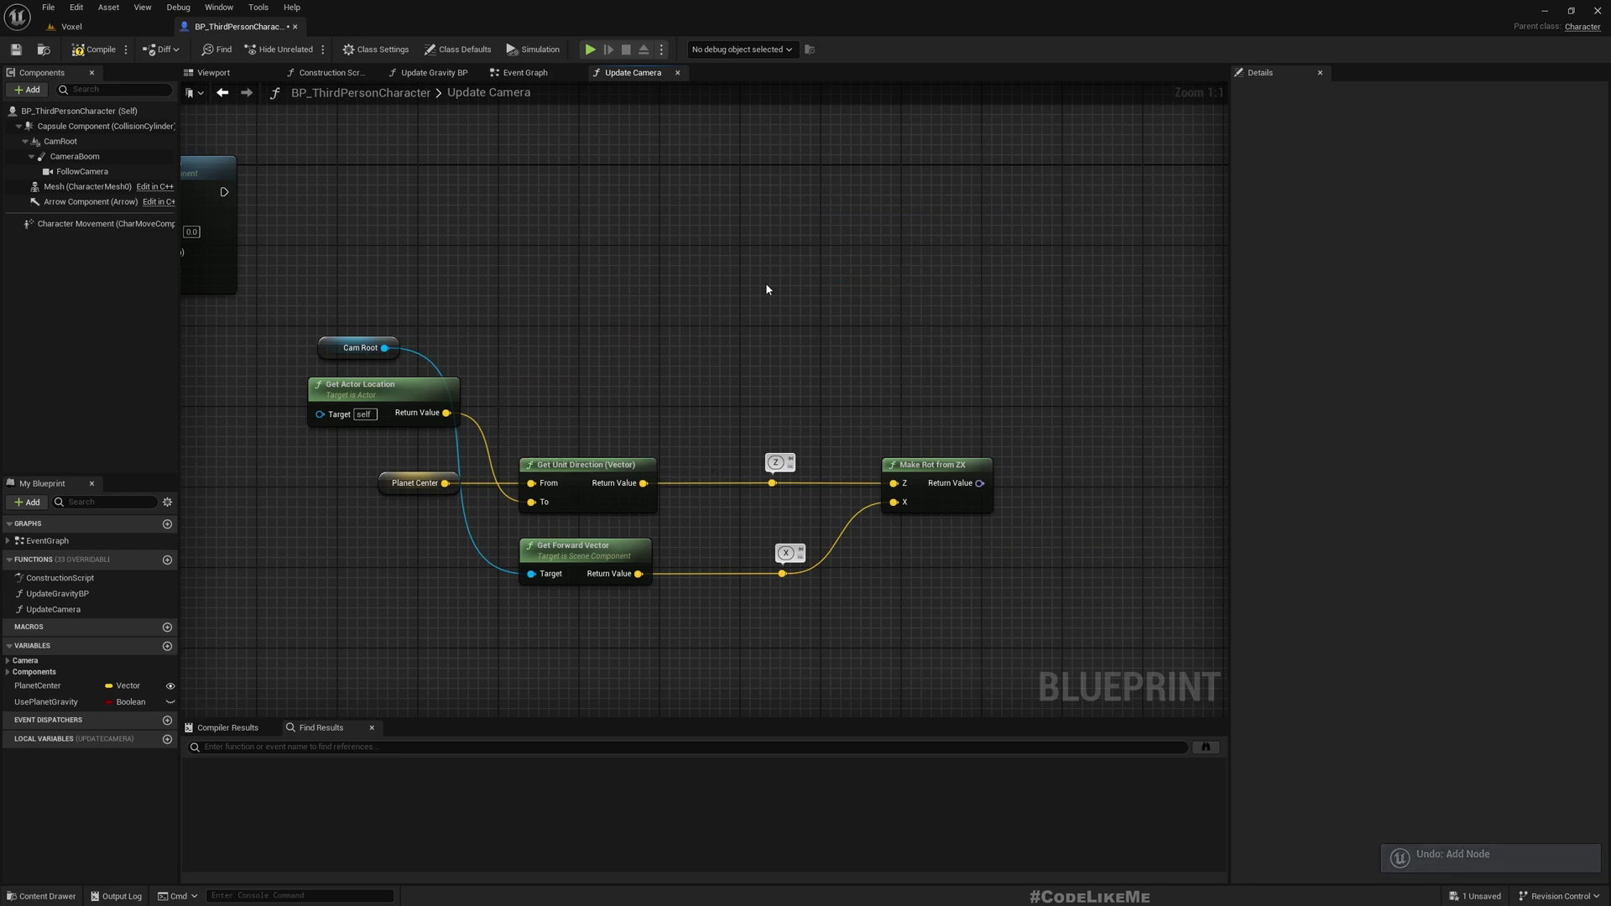
key("ctrl+y")
key("ctrl+y")
key("ctrl+y")
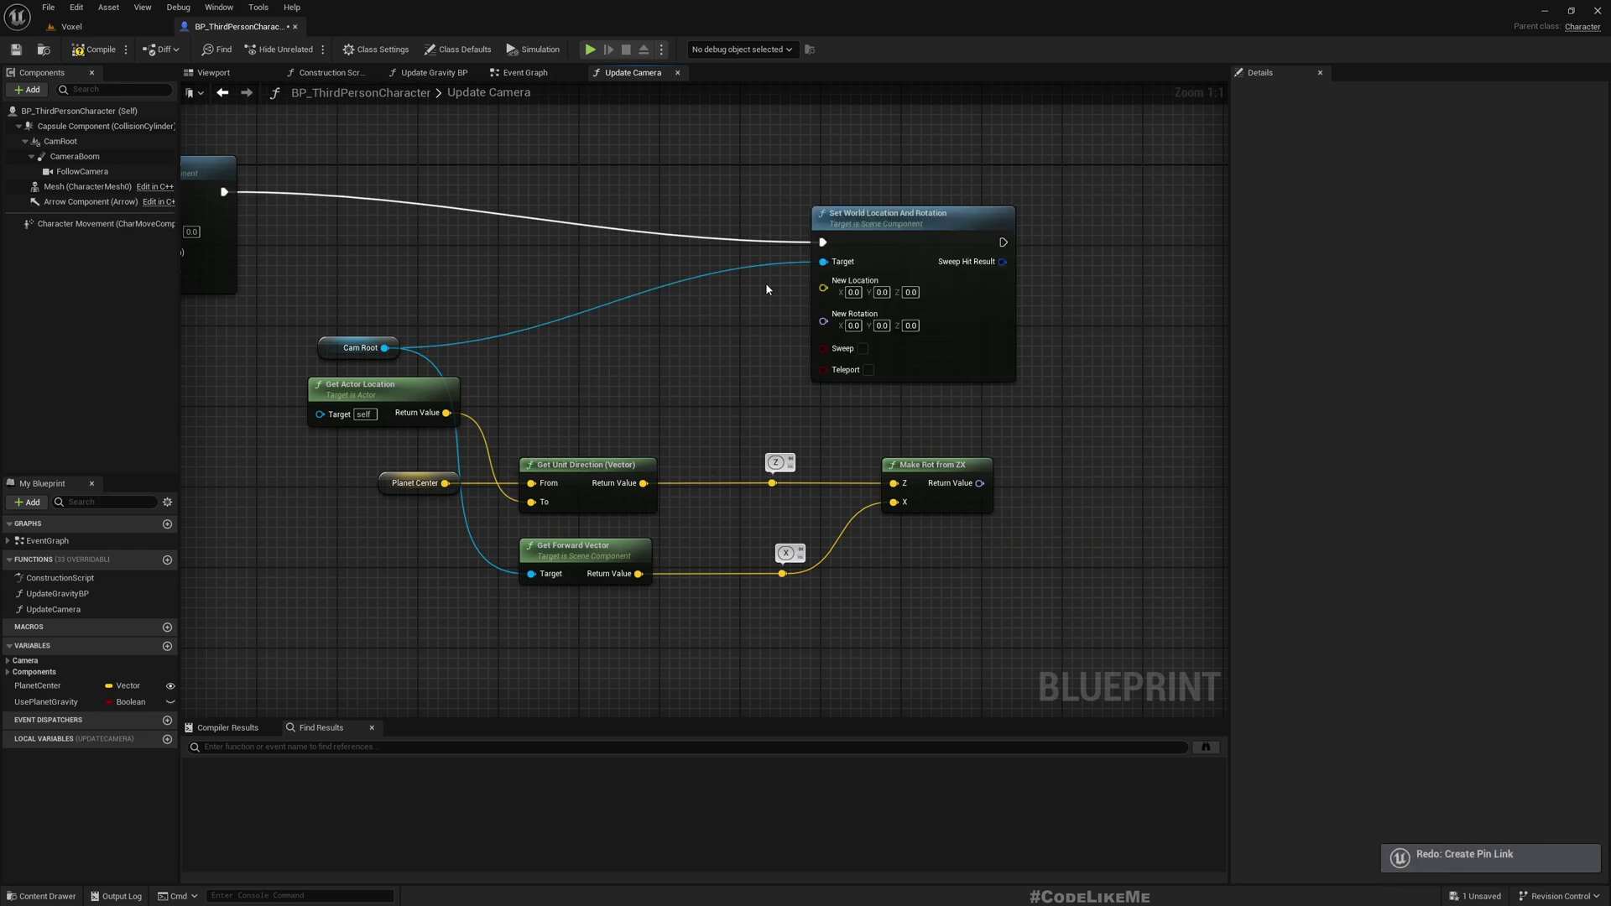
Step: Connect Get Actor Location to New Location and Make Rot from ZX to New Rotation
left_click_drag(887, 212, 887, 151)
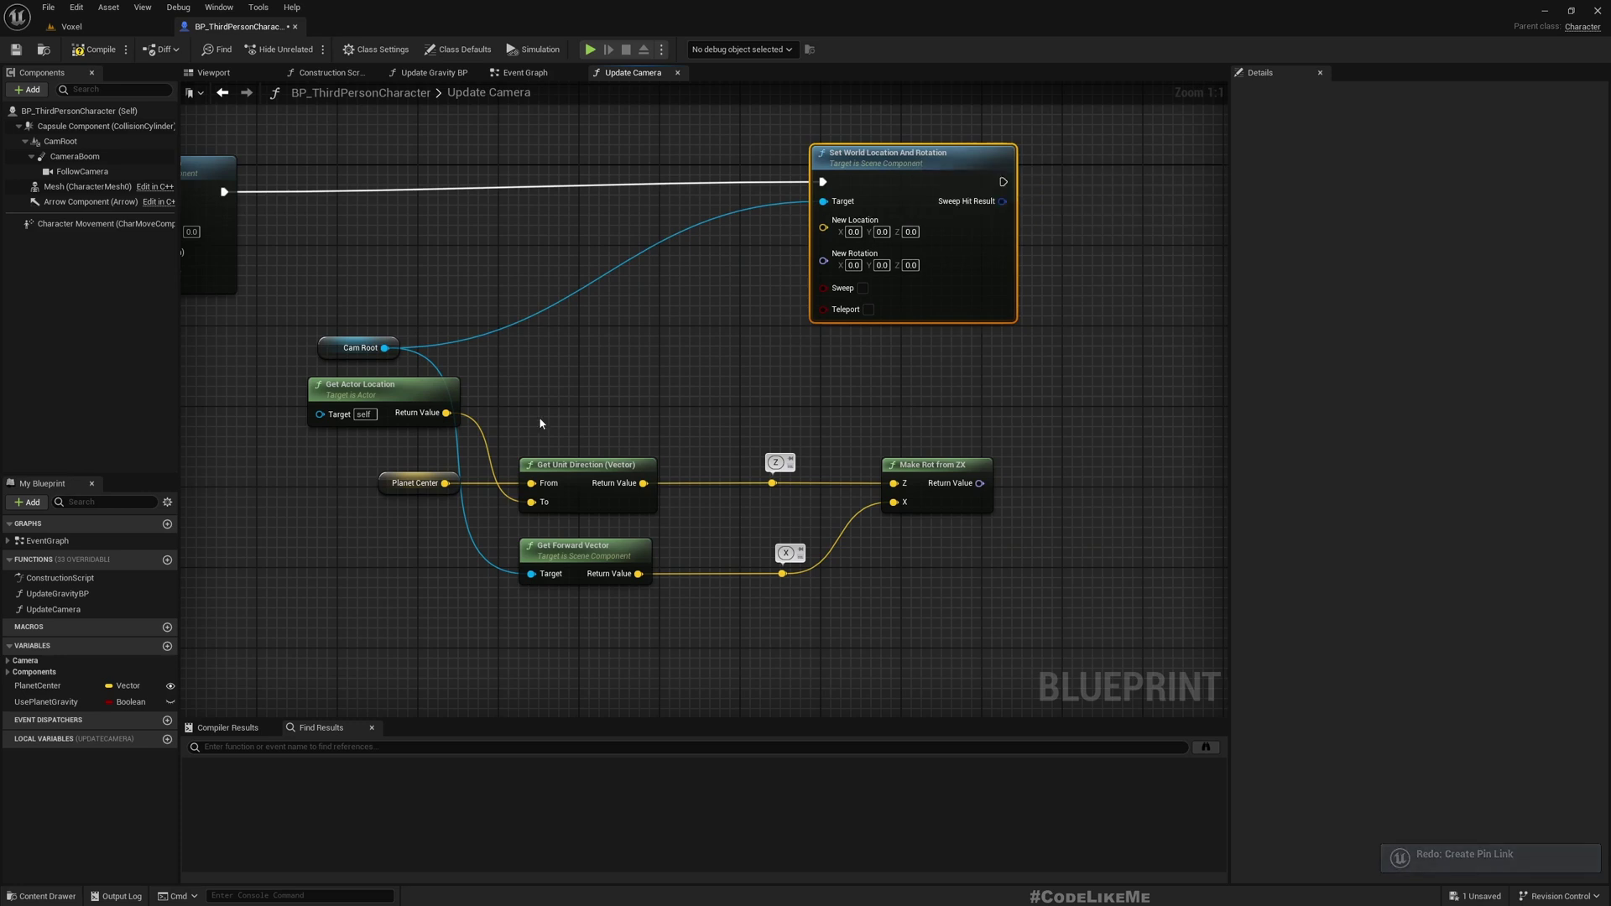
mouse_move(823, 228)
left_mouse_down()
mouse_move(506, 401)
mouse_move(447, 412)
left_mouse_up()
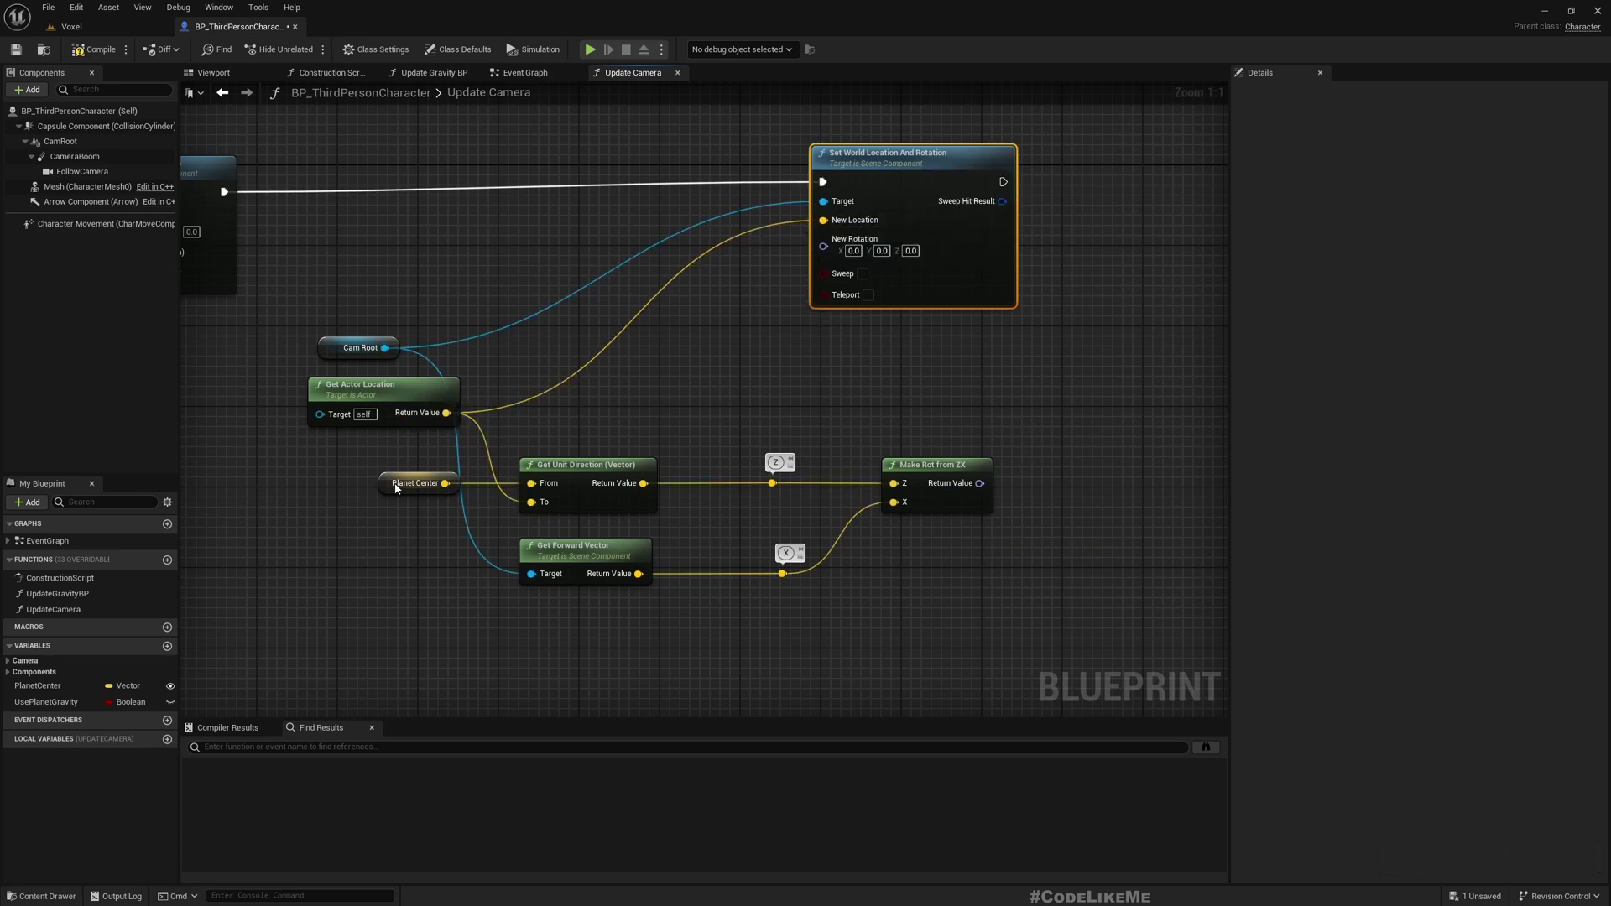
left_click(375, 388)
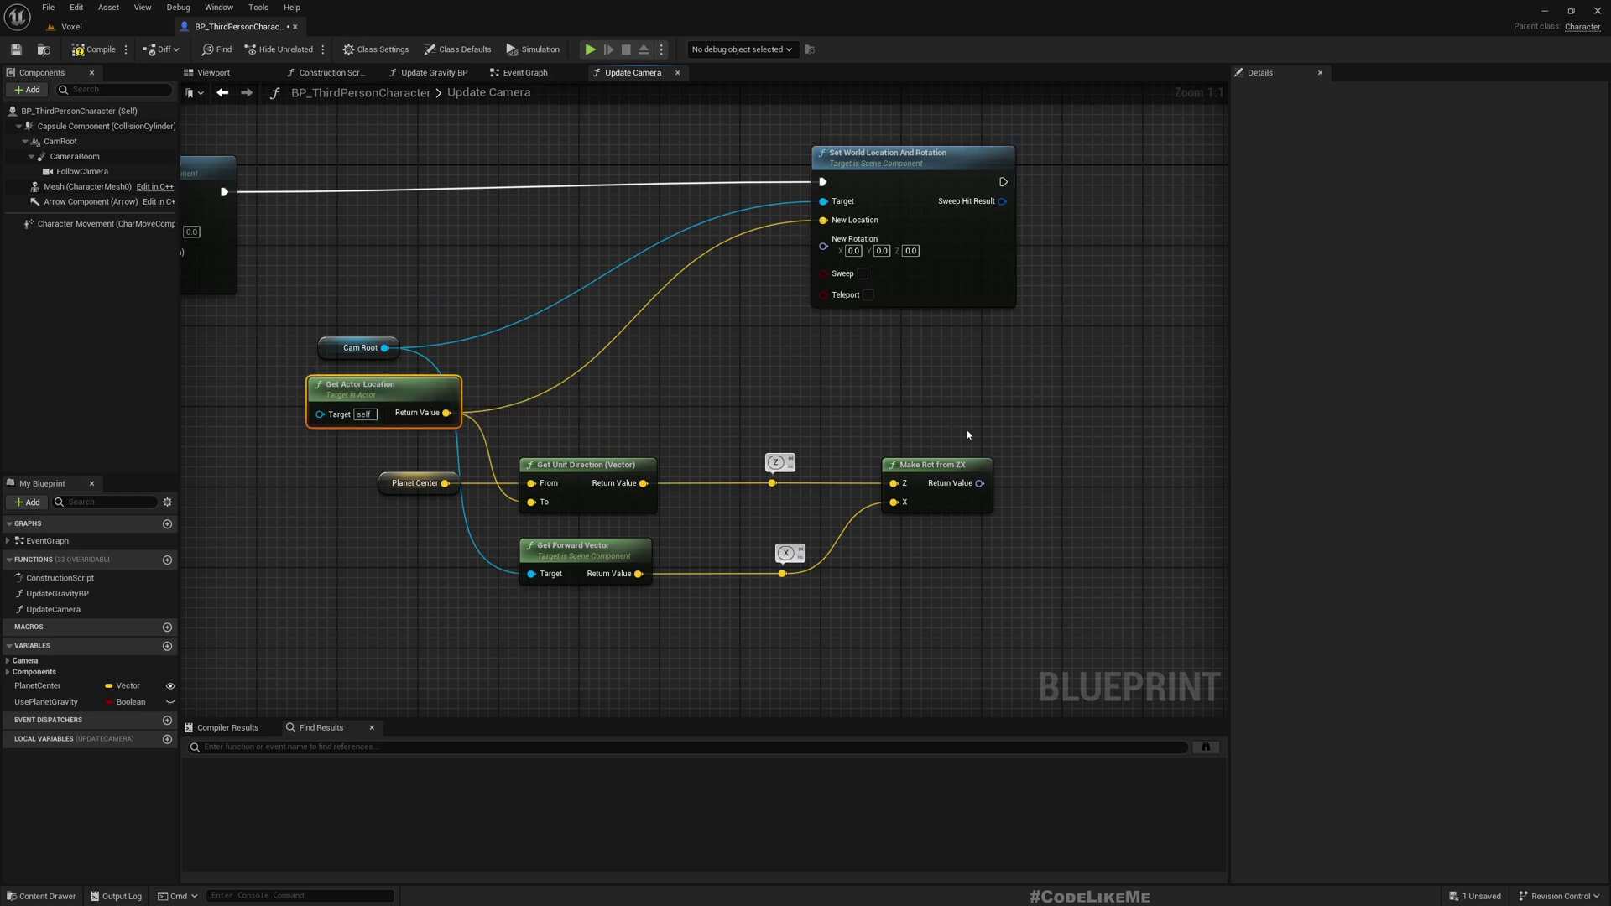
left_click_drag(979, 482, 824, 239)
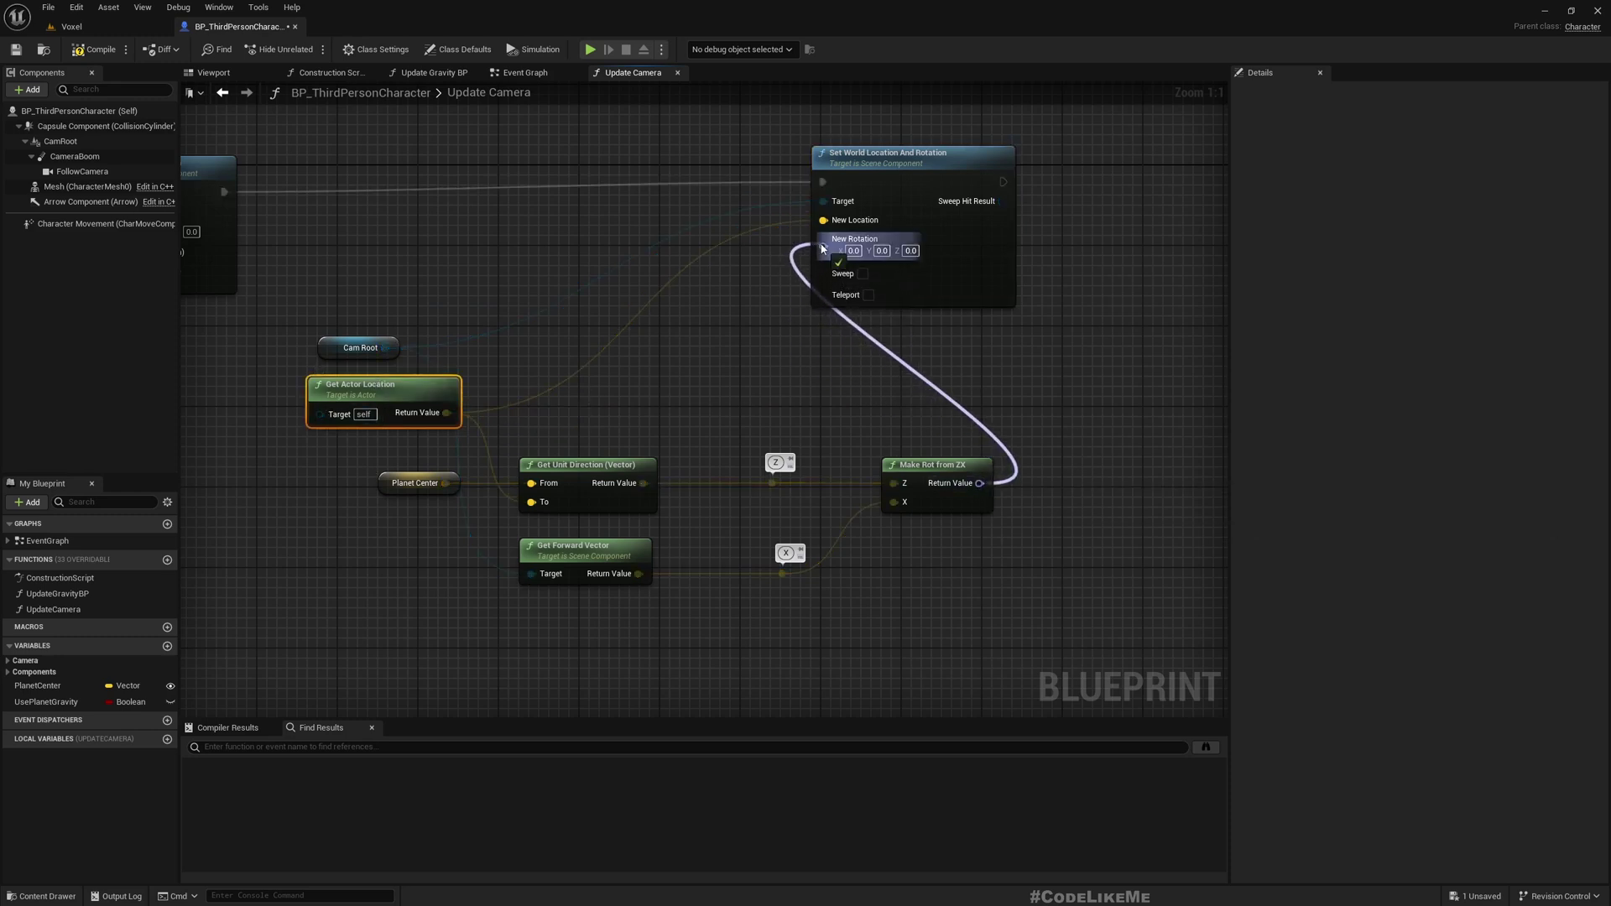
right_click_drag(756, 426, 566, 485)
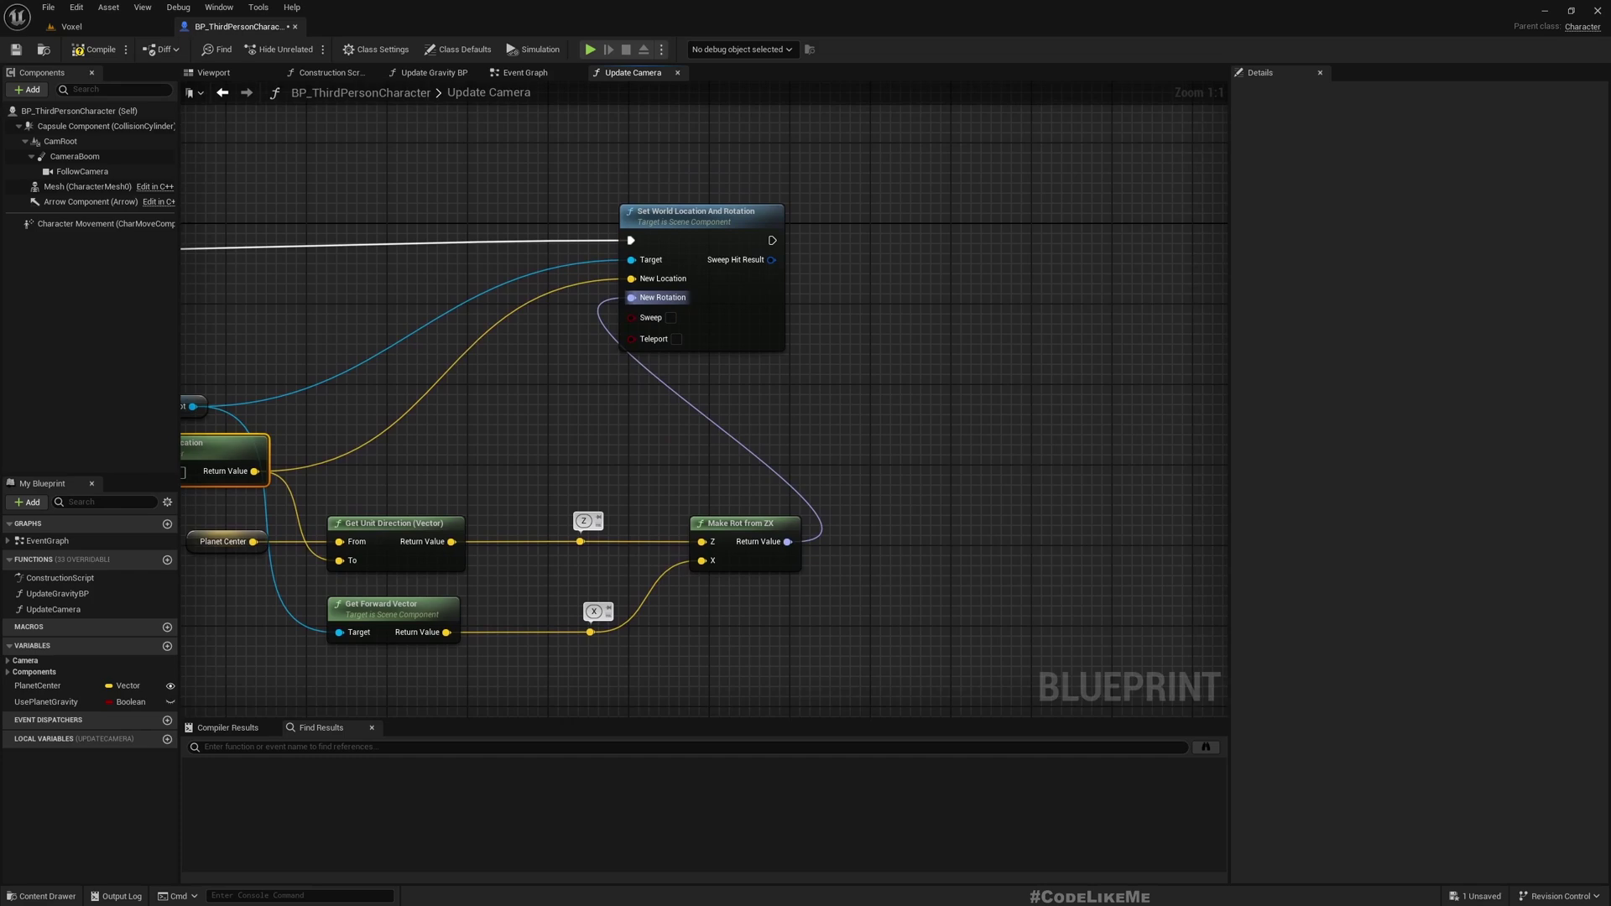
scroll(593, 309, "down", 3)
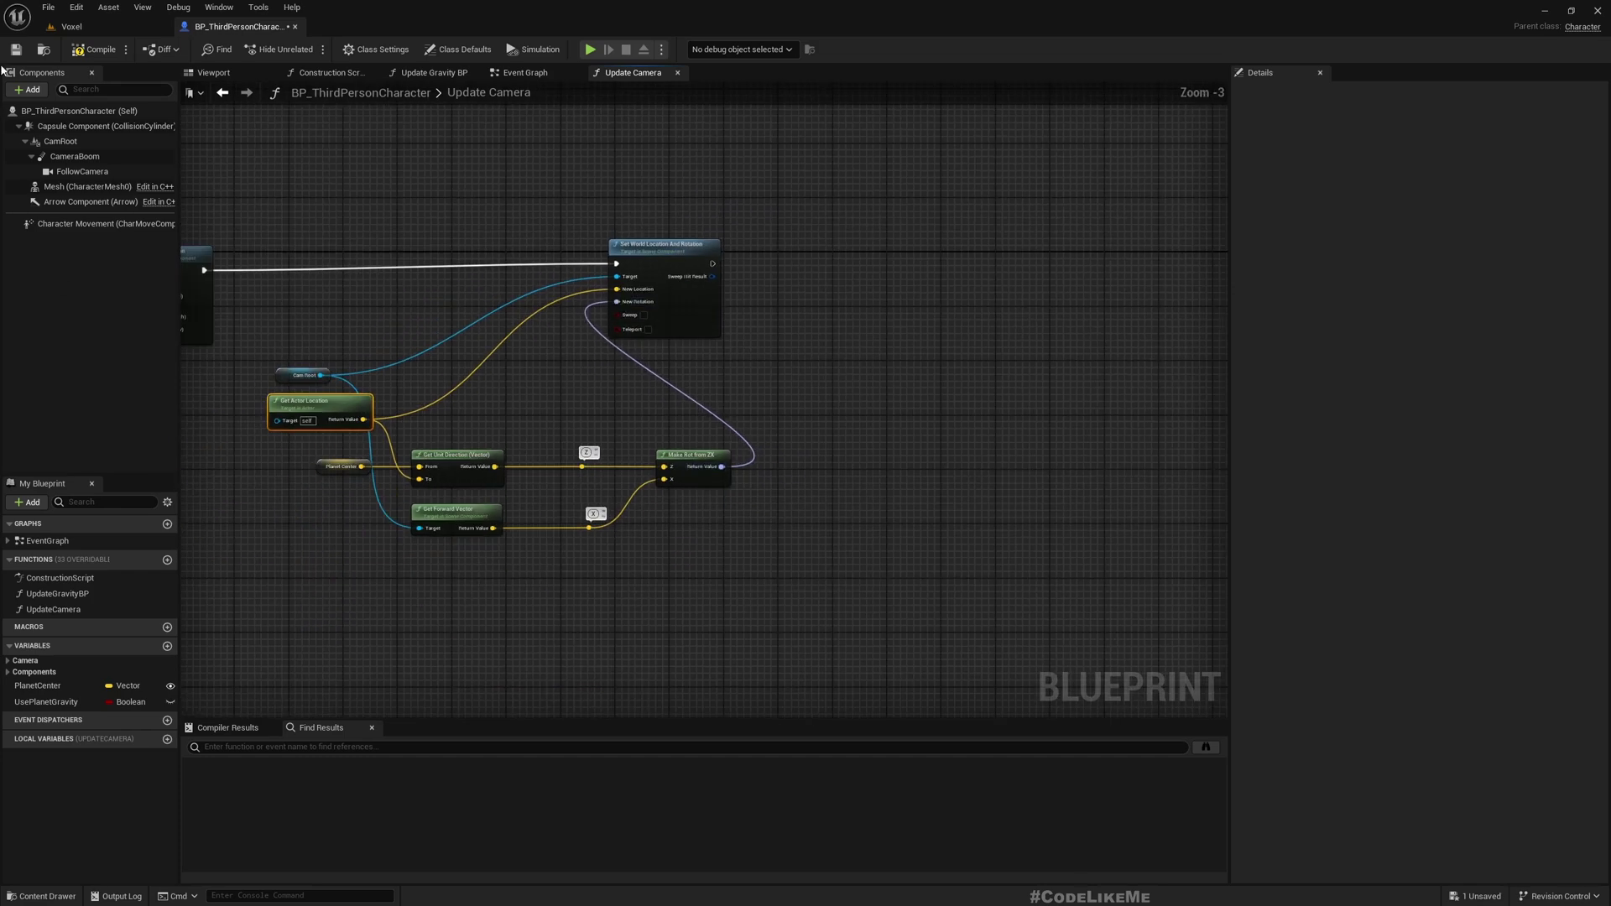
Step: Play-test the camera in the Voxel level, then stop the session with Esc
left_click(71, 26)
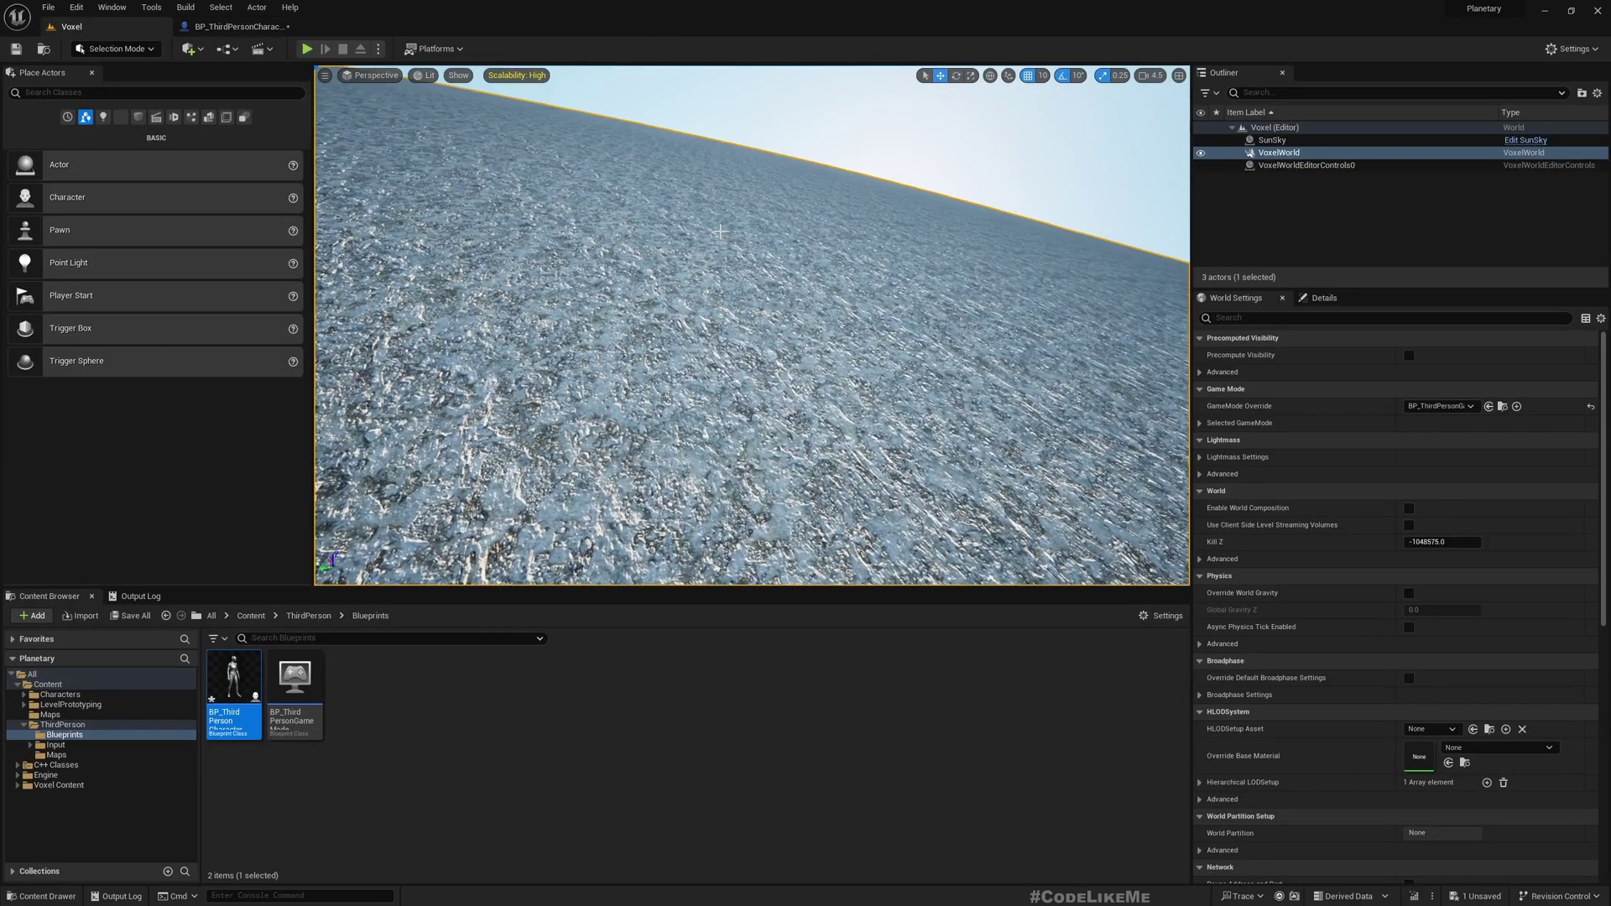
key("alt+p")
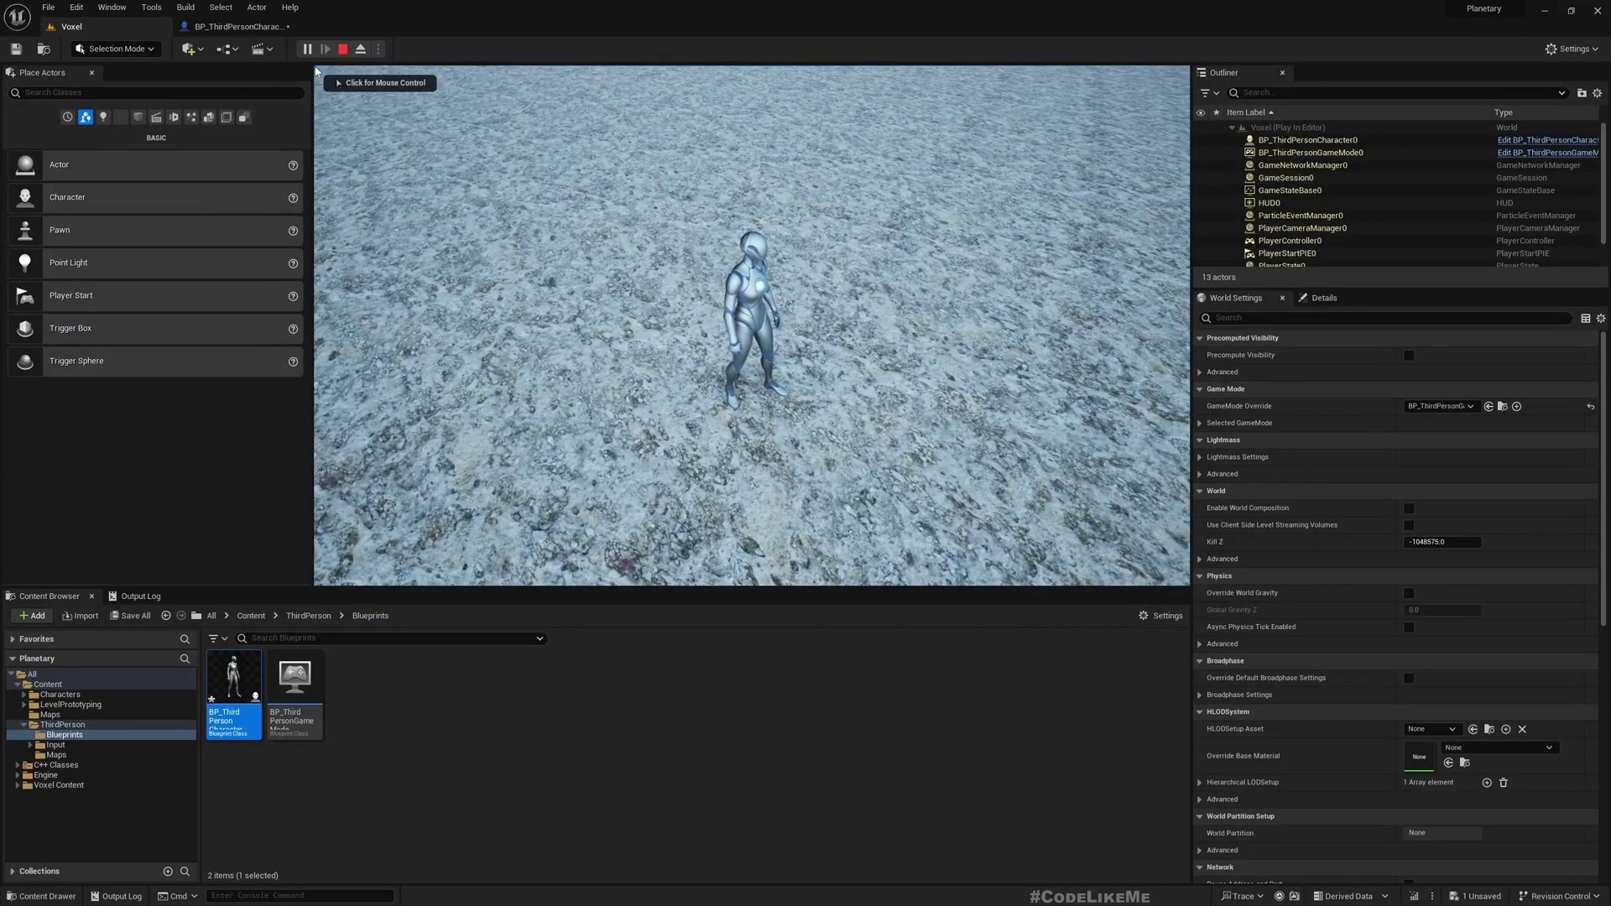
key("Escape")
Step: Enable Orient Rotation to Movement on the character's Character Movement component, then clear the Details search
left_click(239, 25)
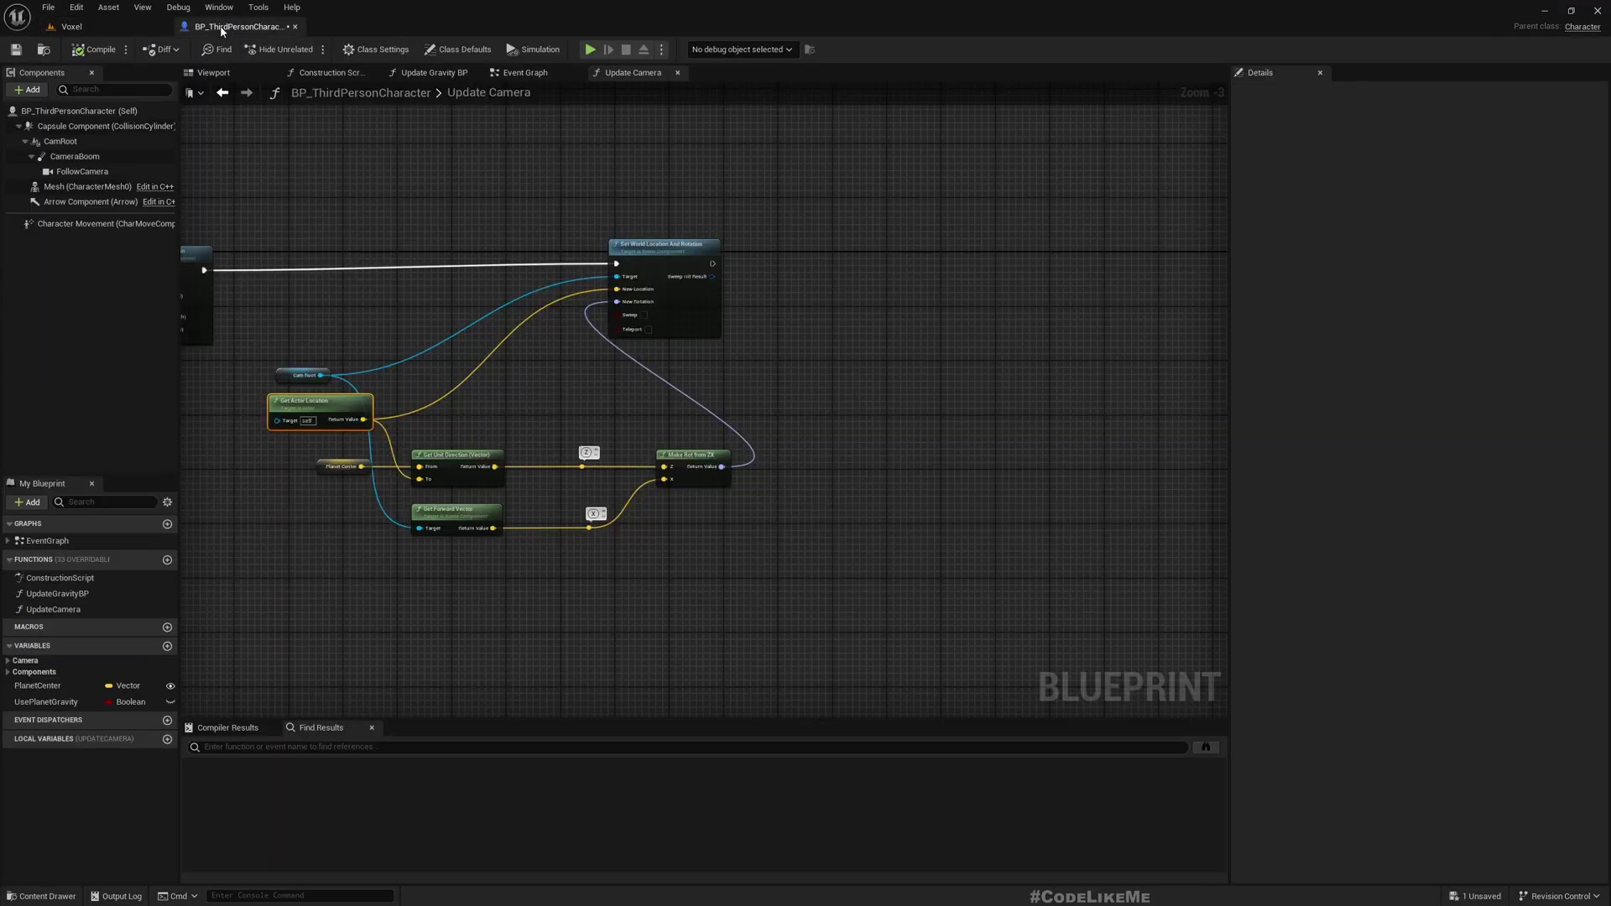
left_click(101, 223)
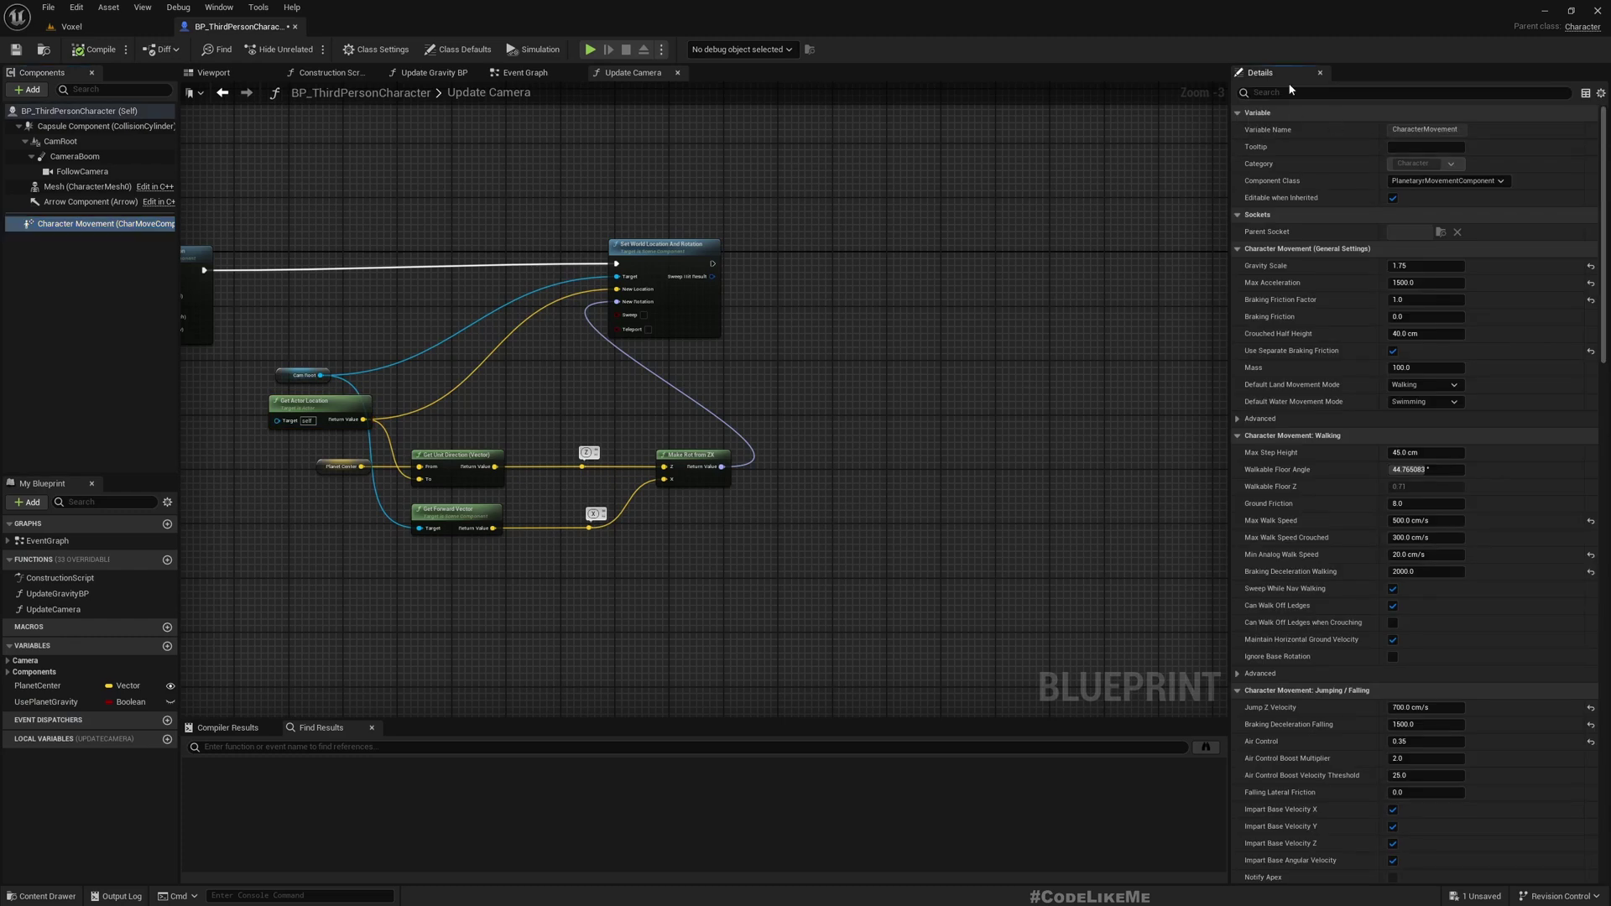
type("orie")
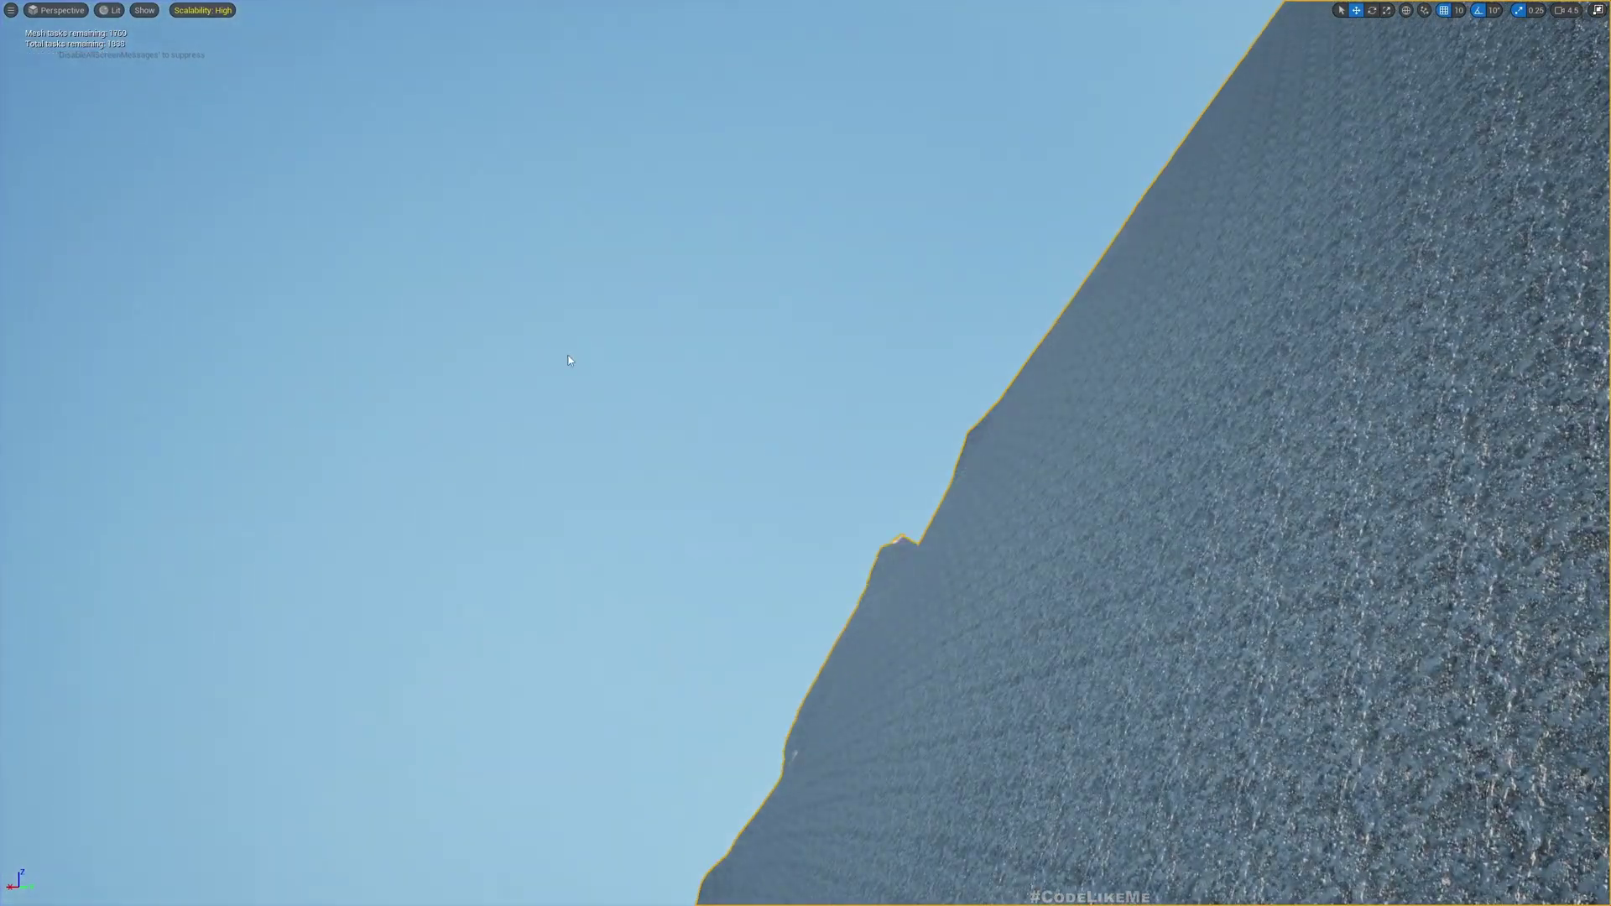
key("F11")
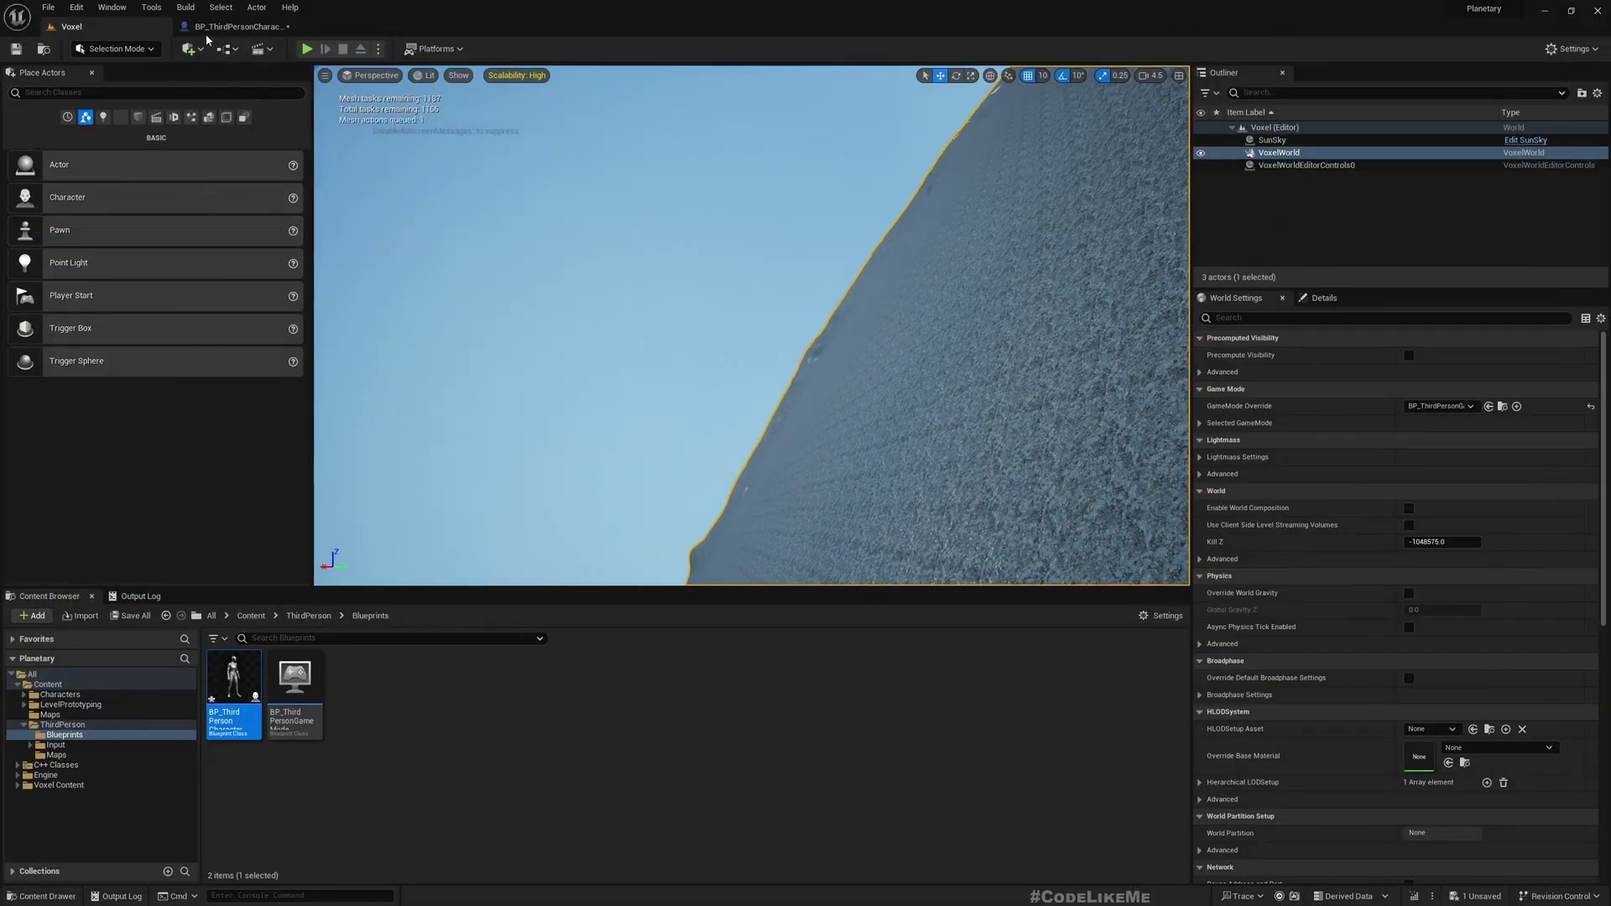
left_click(208, 28)
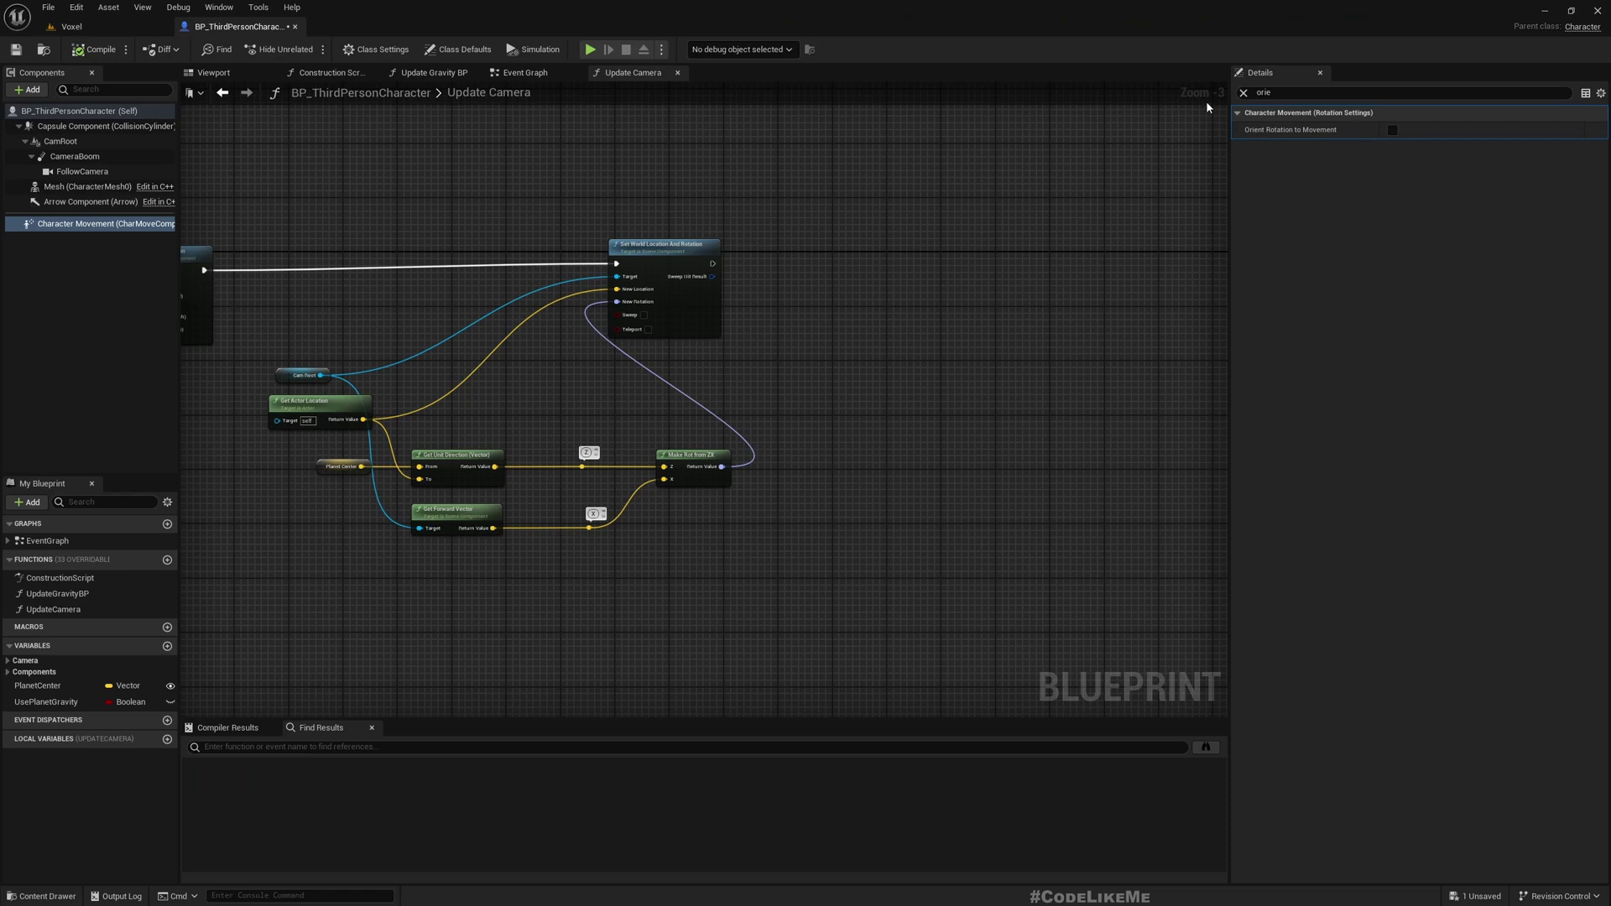
left_click(1245, 93)
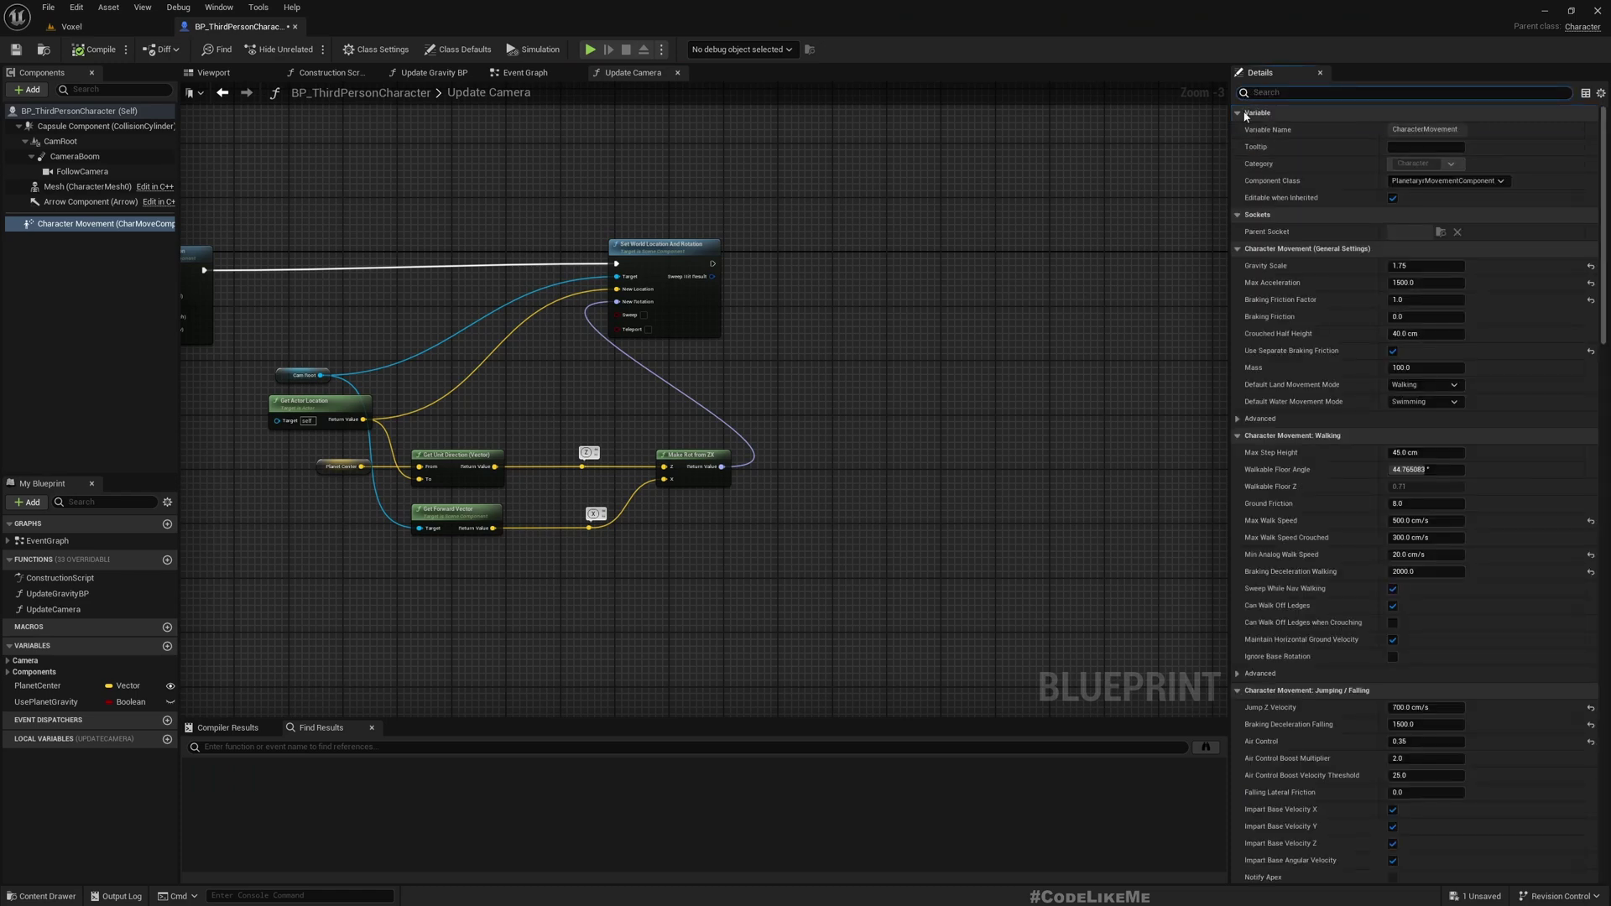
type("orien")
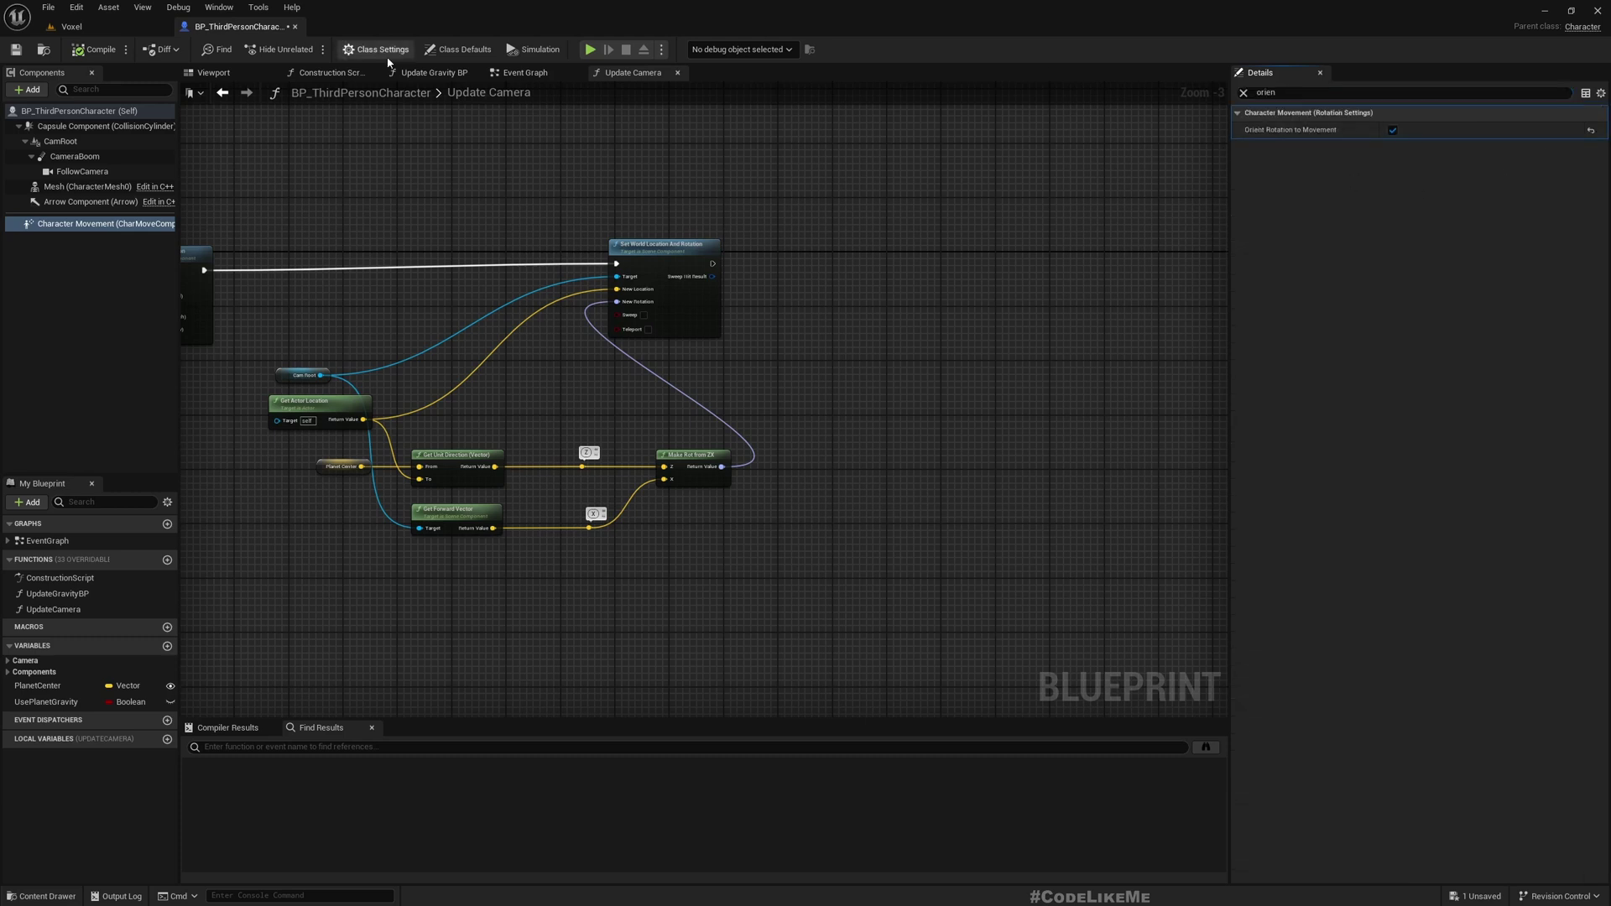
Step: Play-test the Voxel level, walking the mannequin forward up the planet slope
left_click(76, 28)
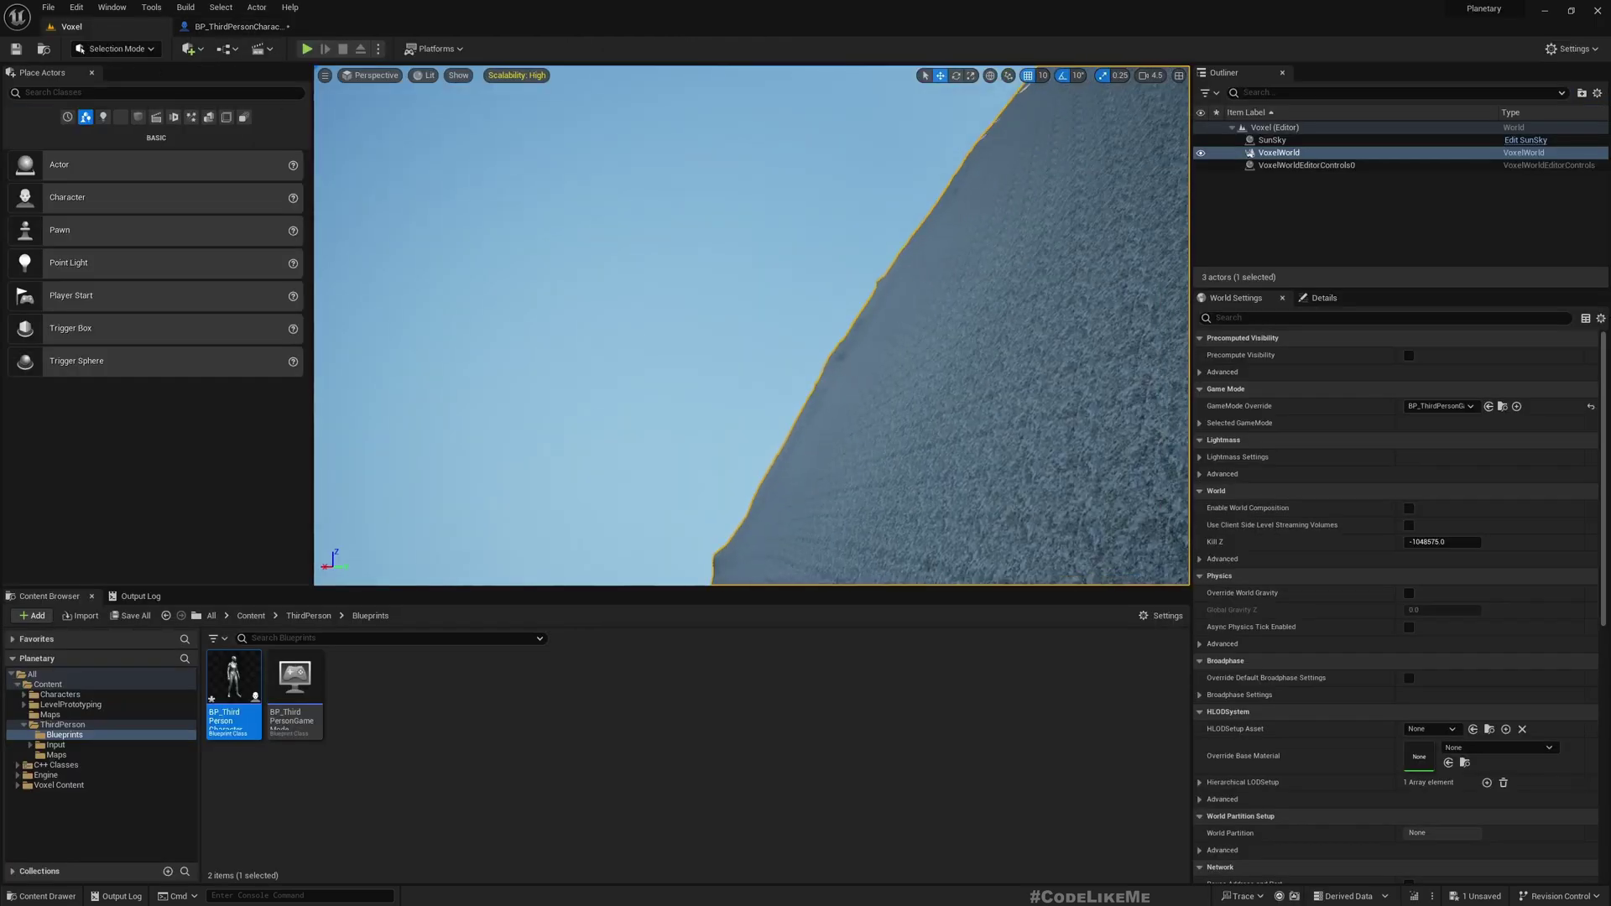
key("F11")
key("alt+p")
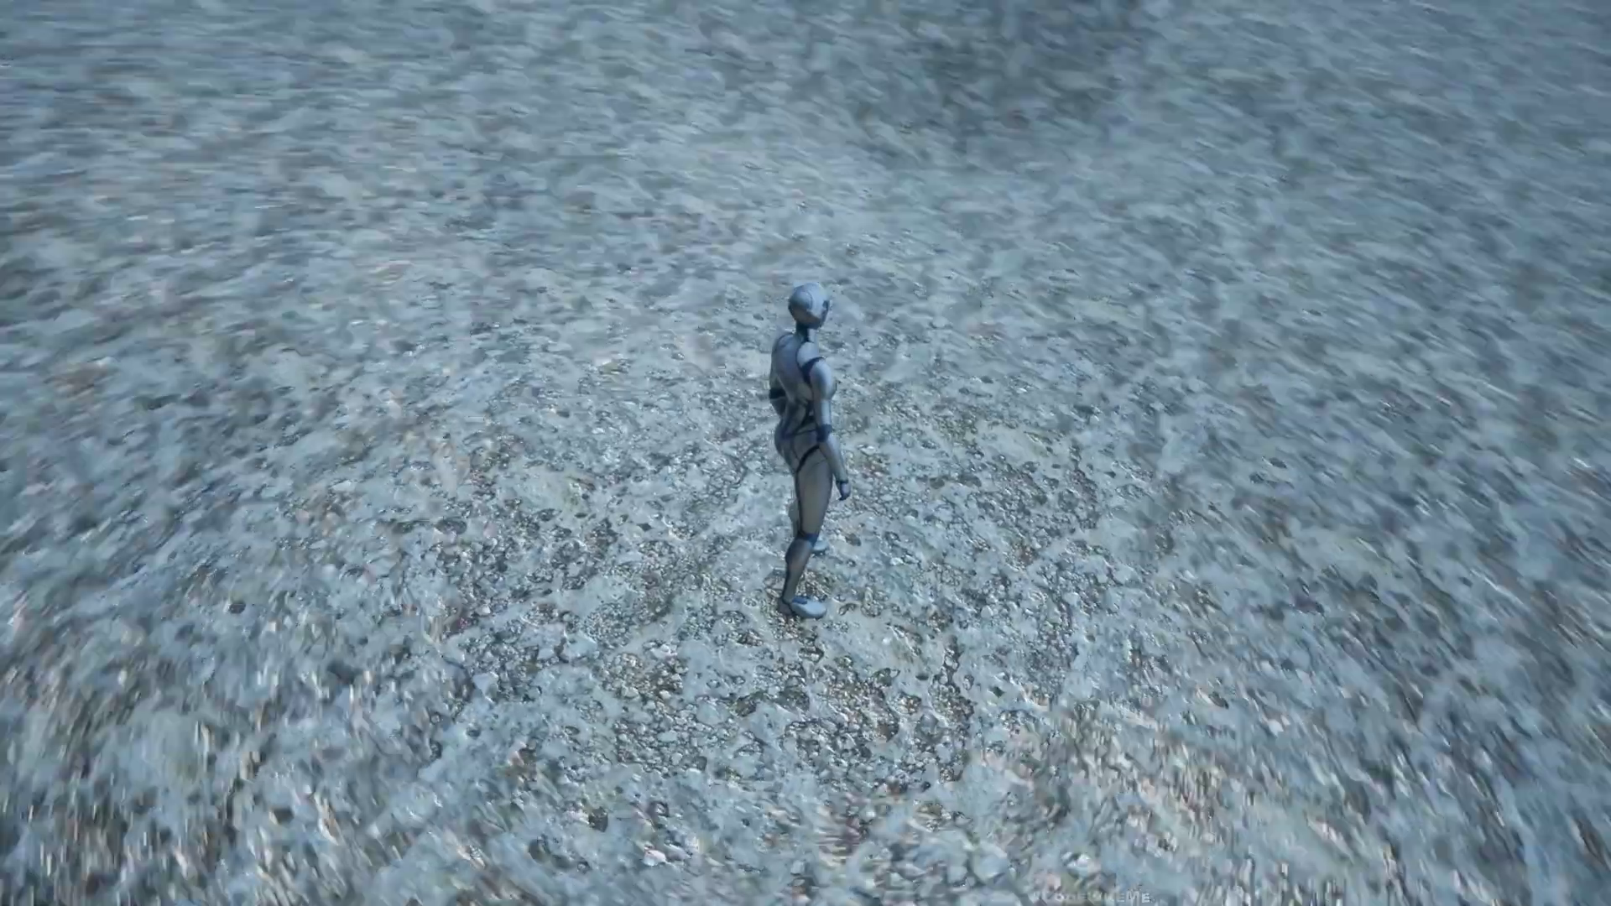
key("w")
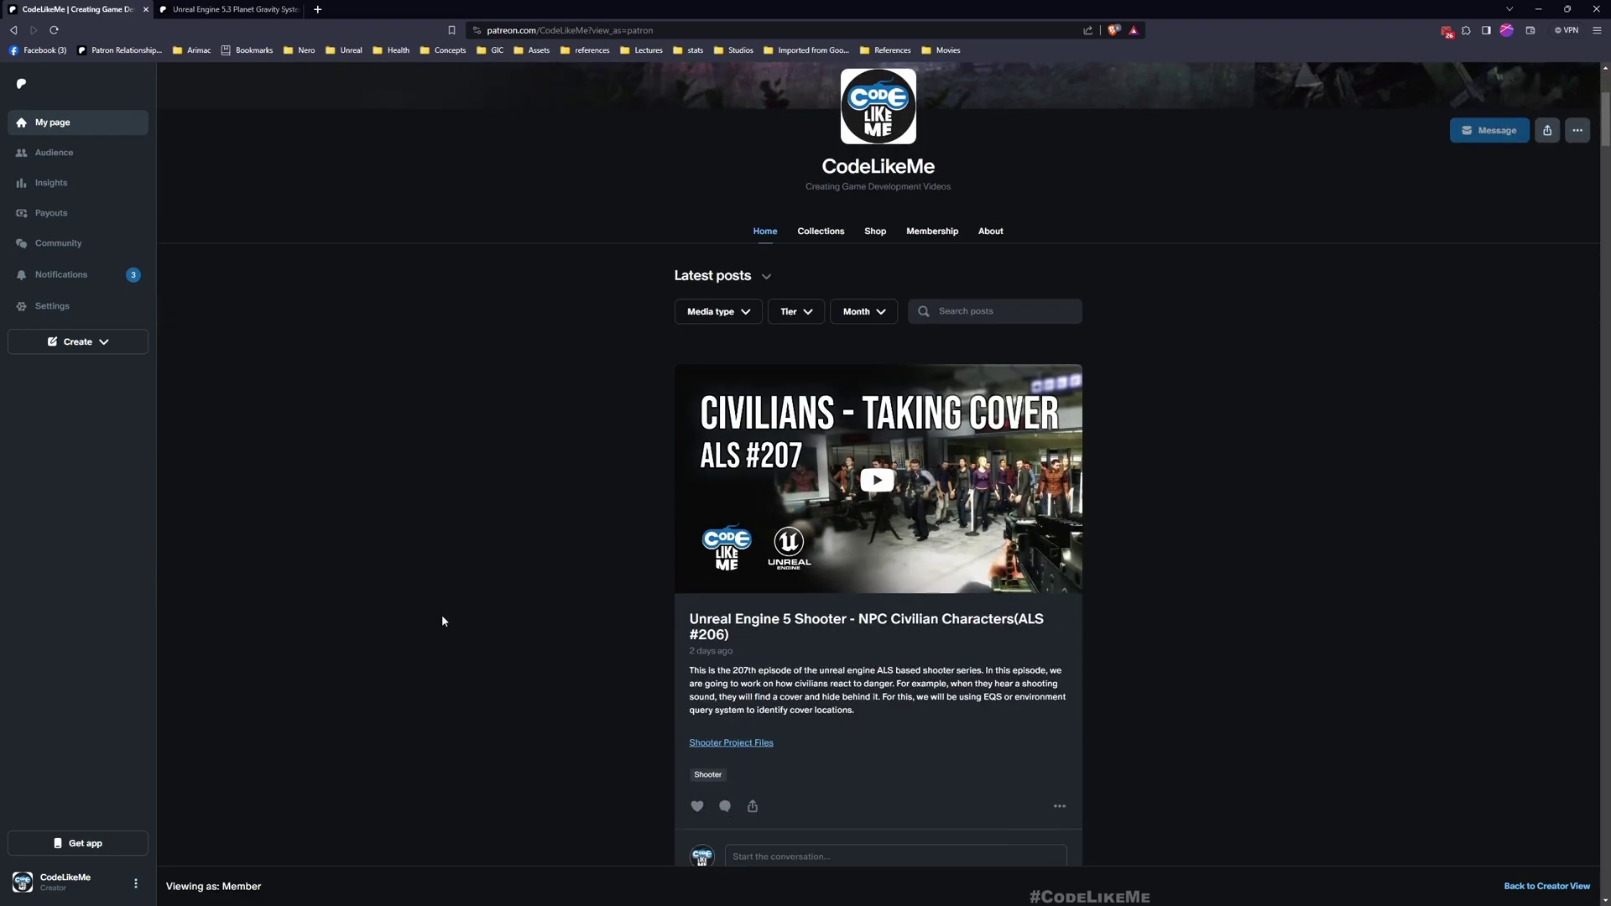
scroll(431, 652, "down", 1)
scroll(433, 647, "down", 2)
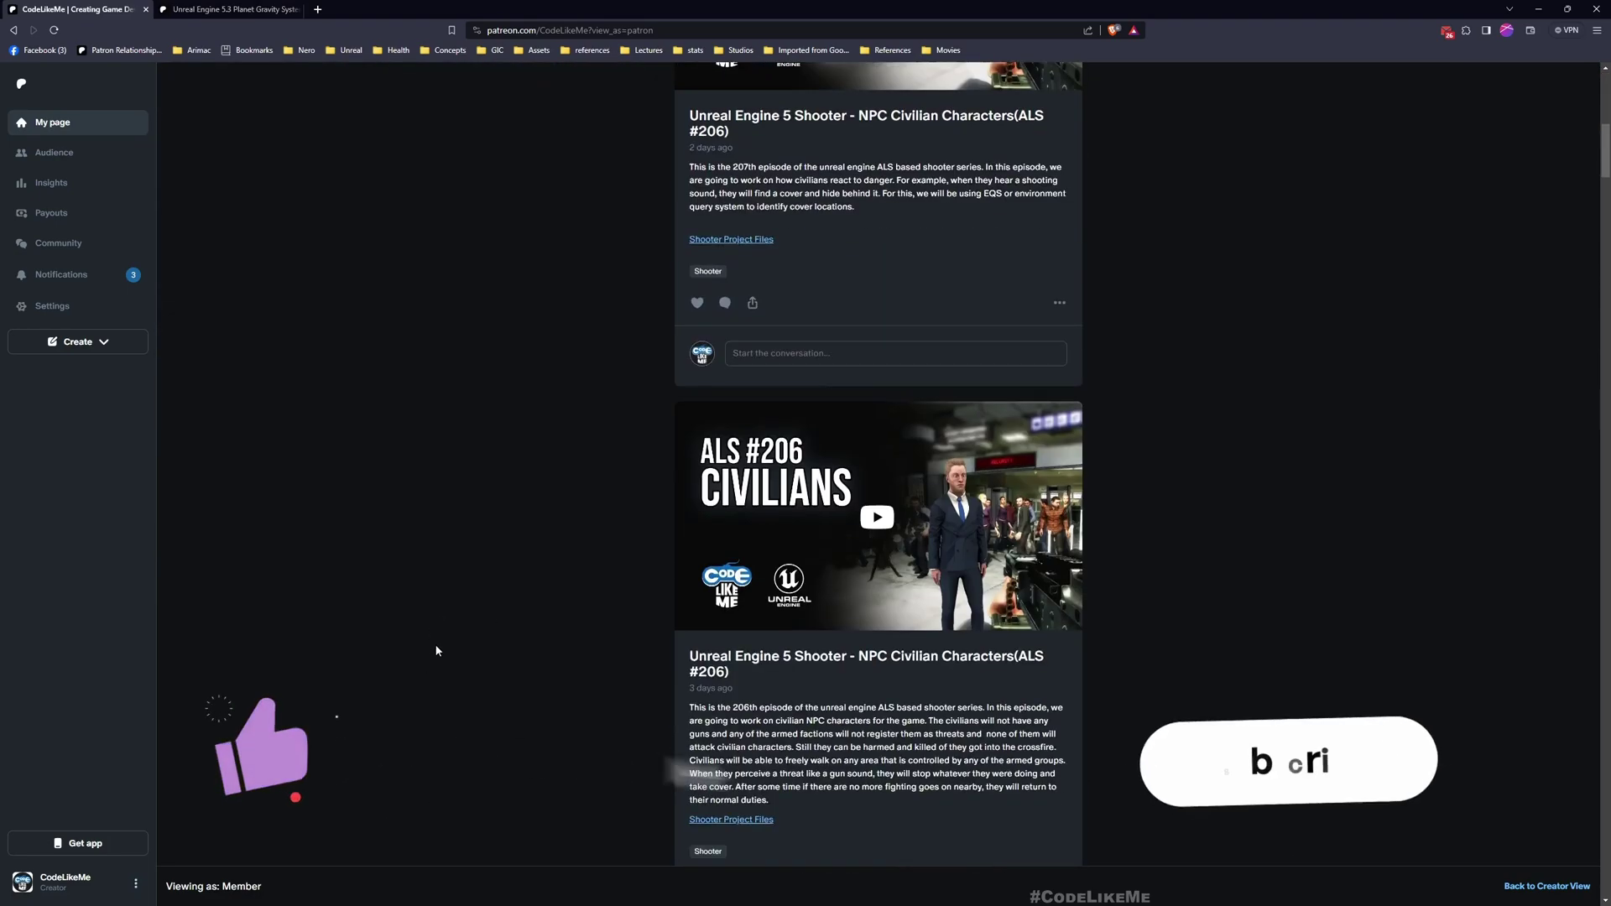
scroll(433, 627, "down", 2)
scroll(434, 610, "down", 2)
scroll(438, 611, "down", 2)
scroll(455, 600, "down", 2)
scroll(463, 604, "down", 3)
scroll(466, 609, "down", 2)
scroll(466, 610, "down", 3)
scroll(468, 605, "down", 2)
scroll(467, 601, "down", 2)
scroll(467, 601, "down", 2)
scroll(480, 611, "down", 2)
scroll(479, 610, "down", 2)
scroll(478, 611, "down", 2)
scroll(483, 618, "down", 3)
scroll(484, 618, "down", 3)
scroll(484, 619, "down", 2)
scroll(486, 618, "down", 2)
scroll(487, 619, "down", 3)
scroll(487, 617, "down", 3)
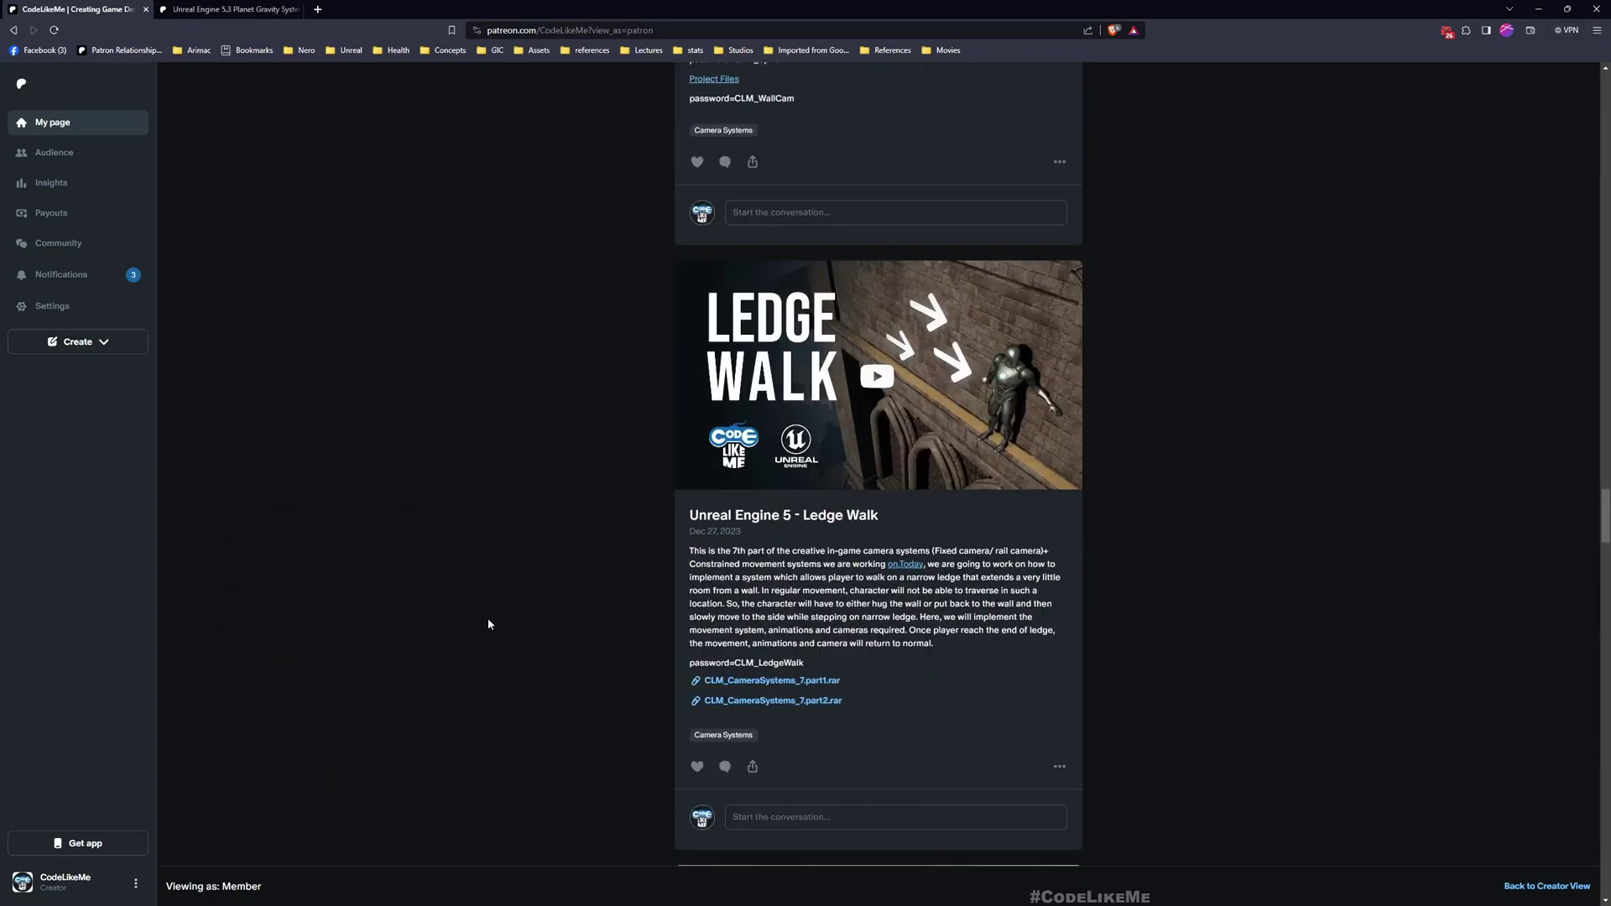